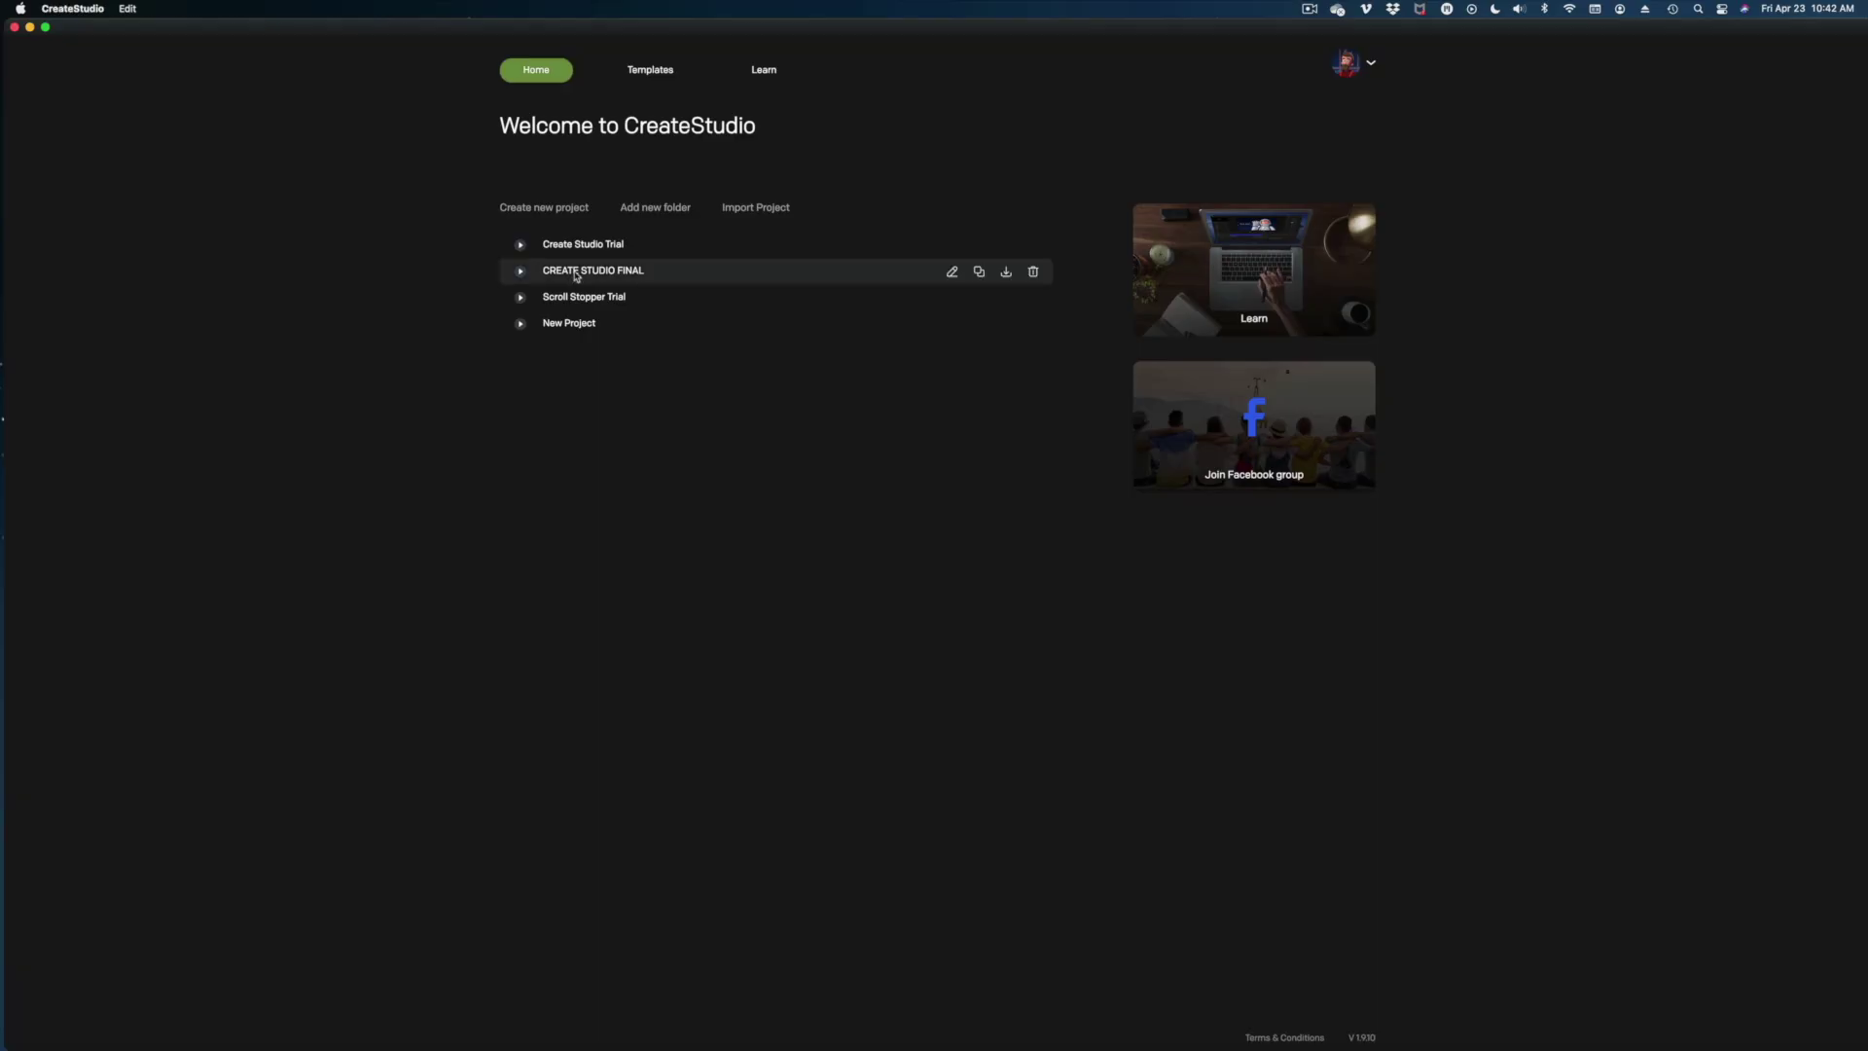
# Open the CREATE STUDIO FINAL project and scrub the playhead back to about 00:01.
pyautogui.doubleClick(579, 277)
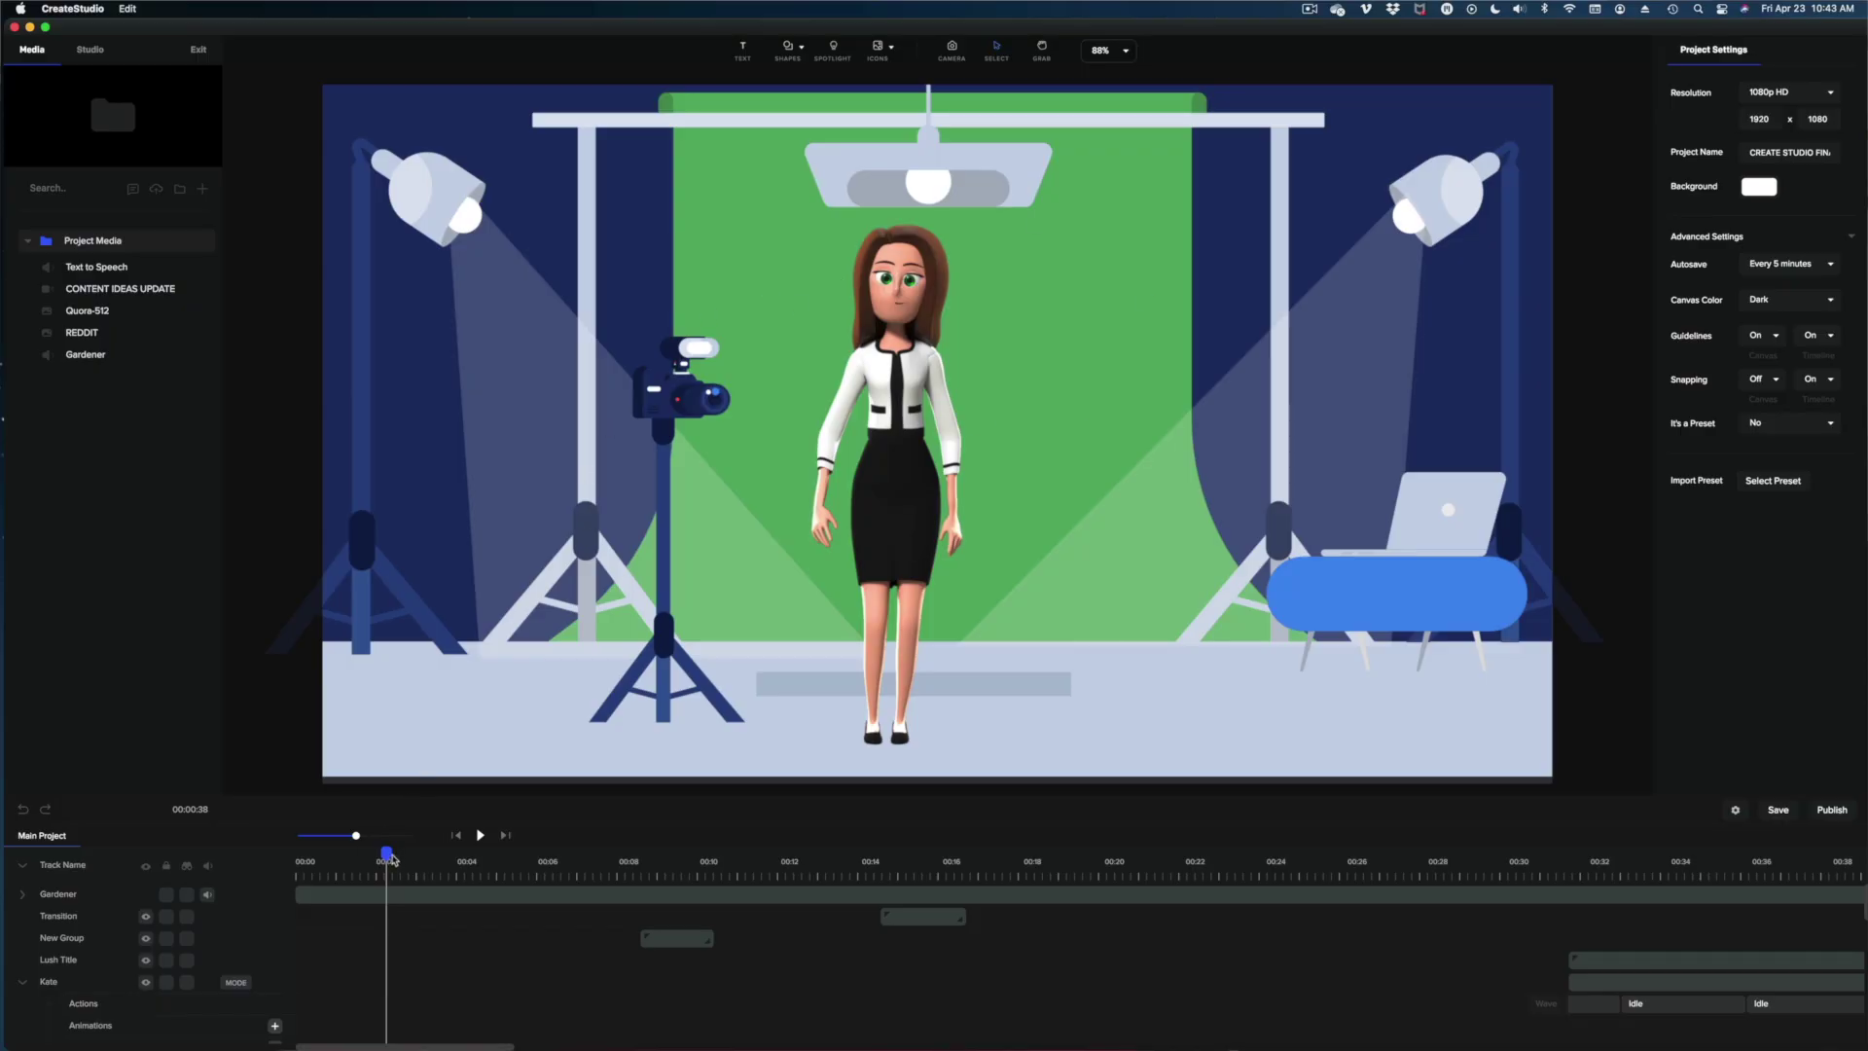
pyautogui.moveTo(390, 856)
pyautogui.mouseDown()
pyautogui.moveTo(310, 868)
pyautogui.moveTo(380, 870)
pyautogui.mouseUp()
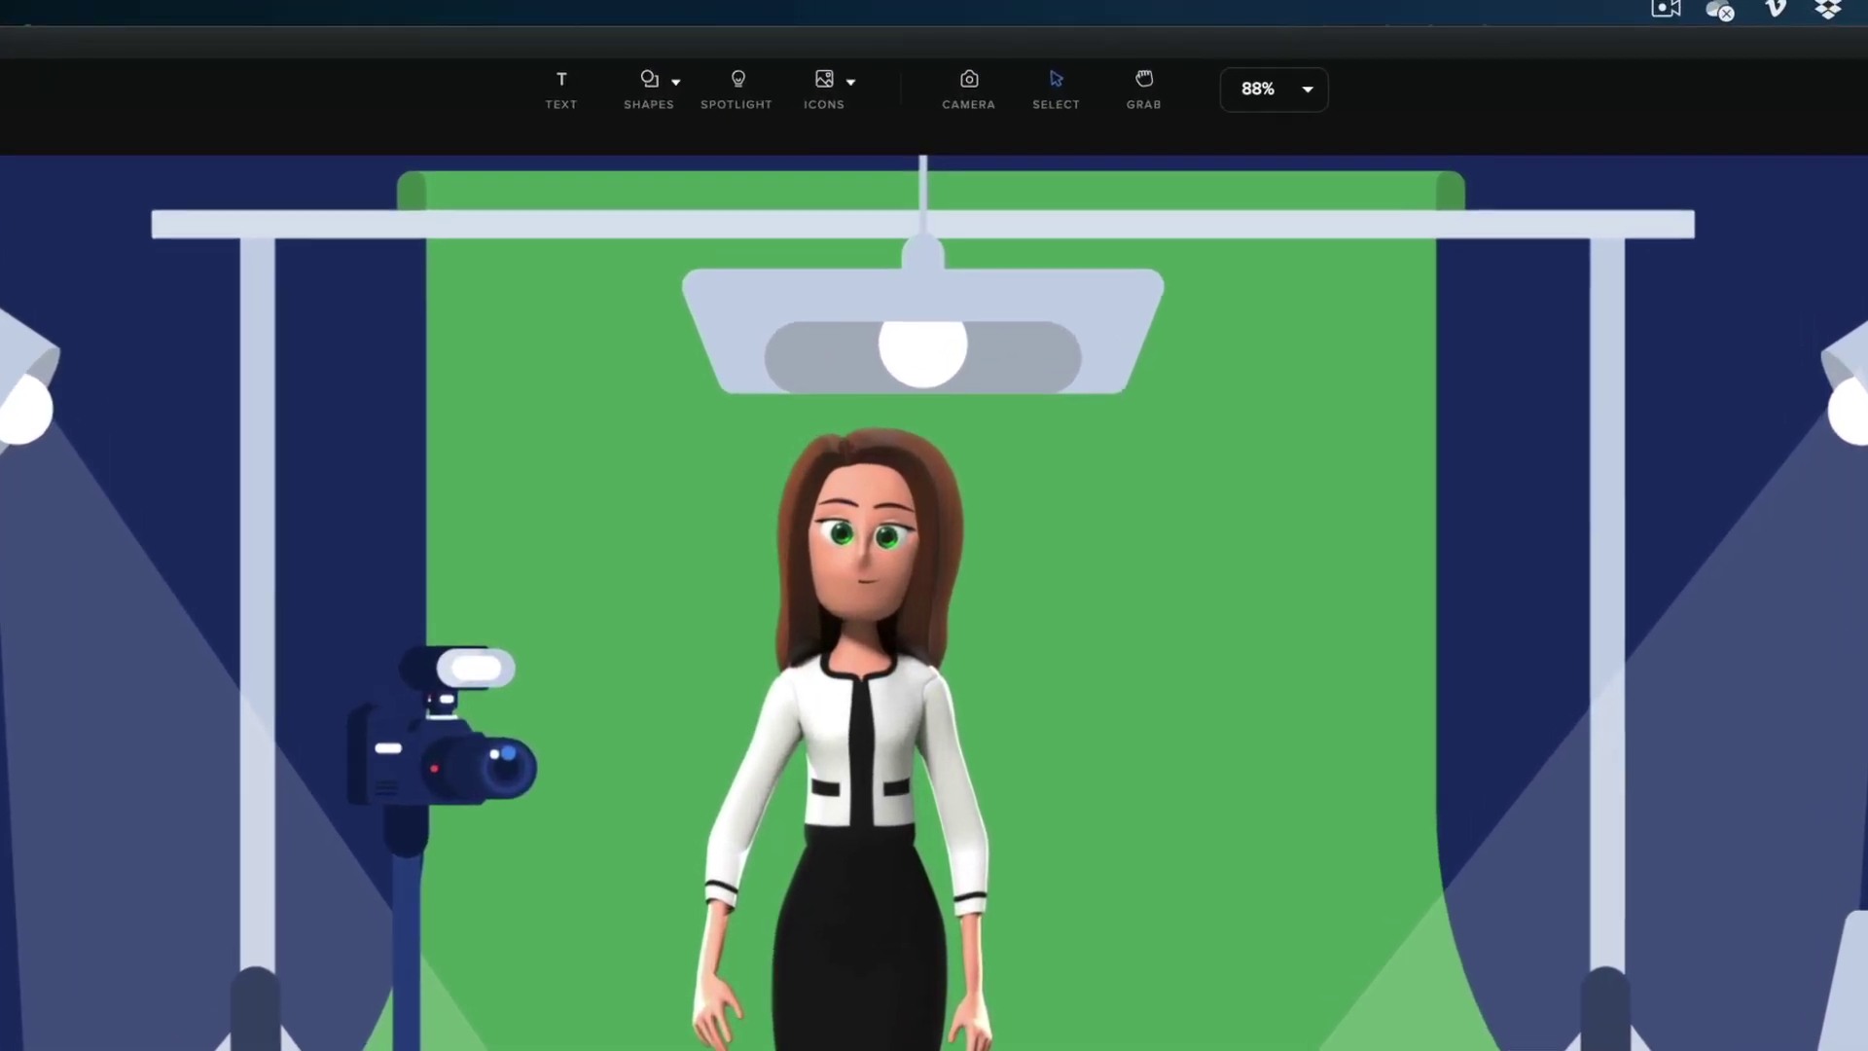
# Turn on camera mode with the Camera tool in the top toolbar.
pyautogui.click(968, 82)
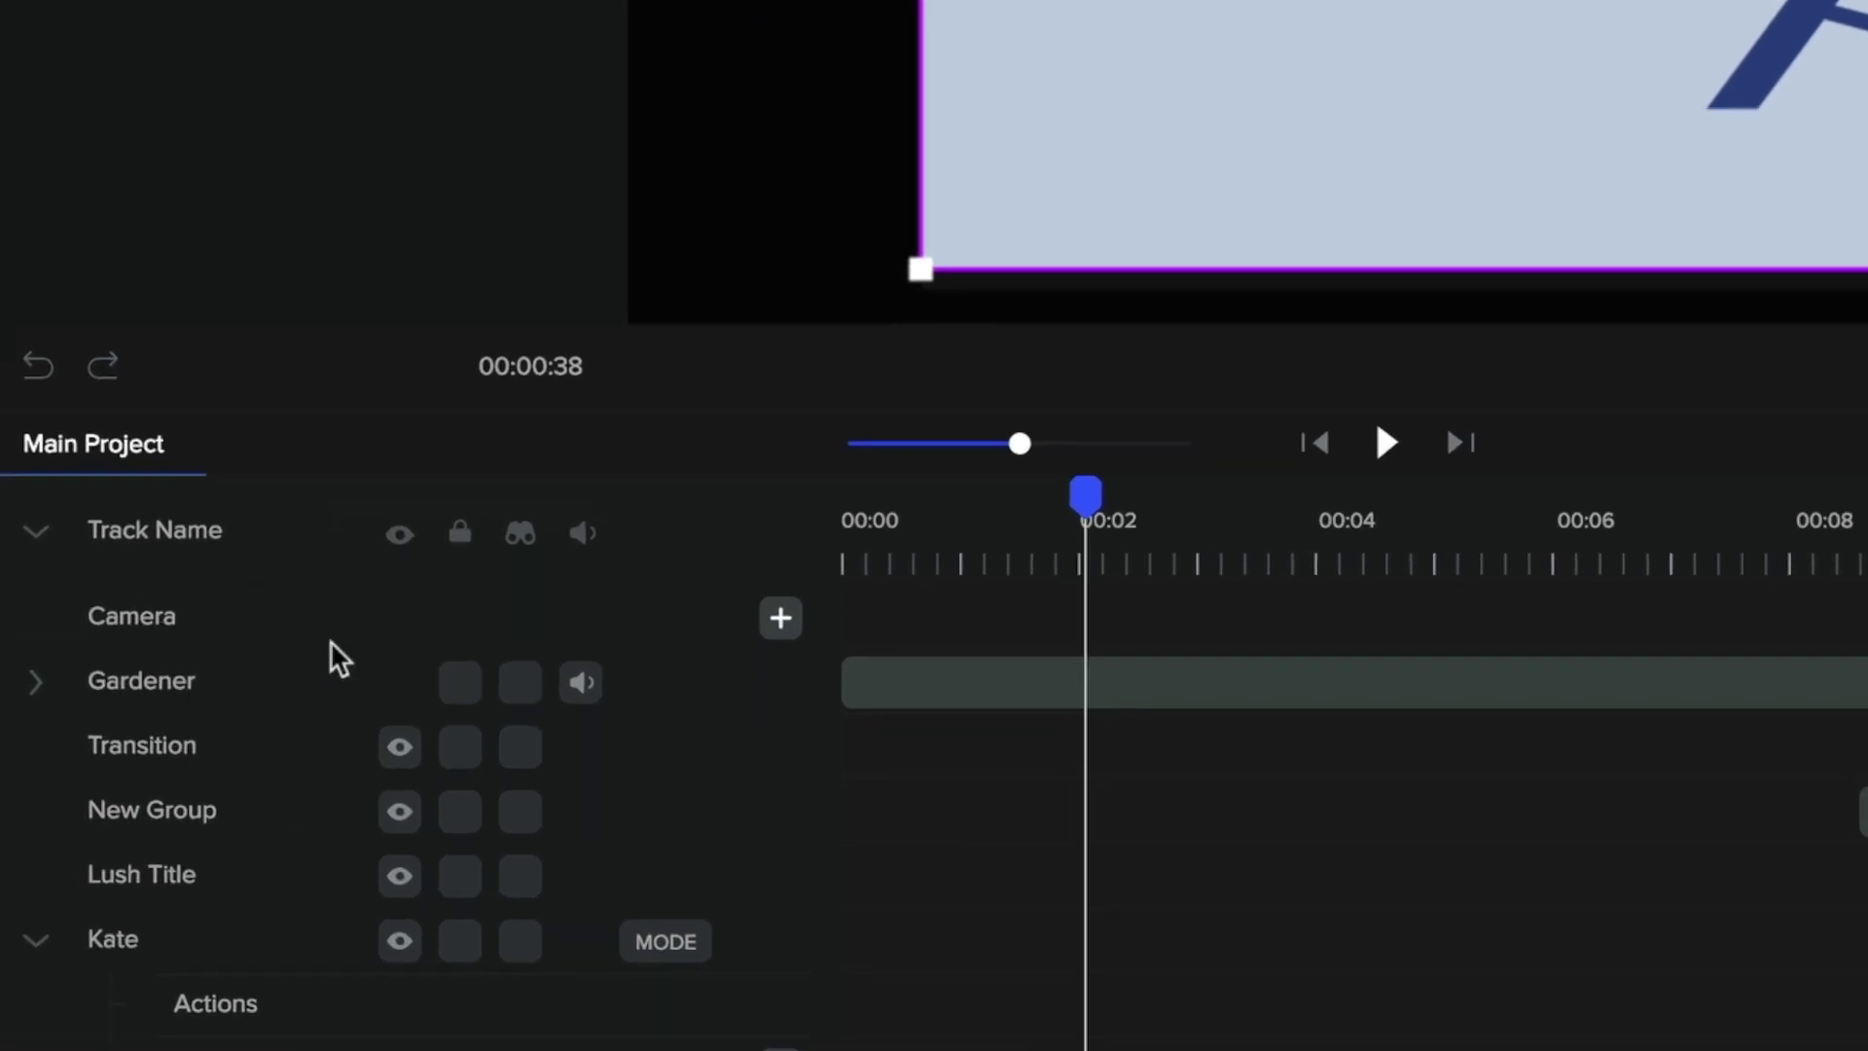
# Add a camera move block on the Camera track at the playhead and select it.
pyautogui.click(781, 627)
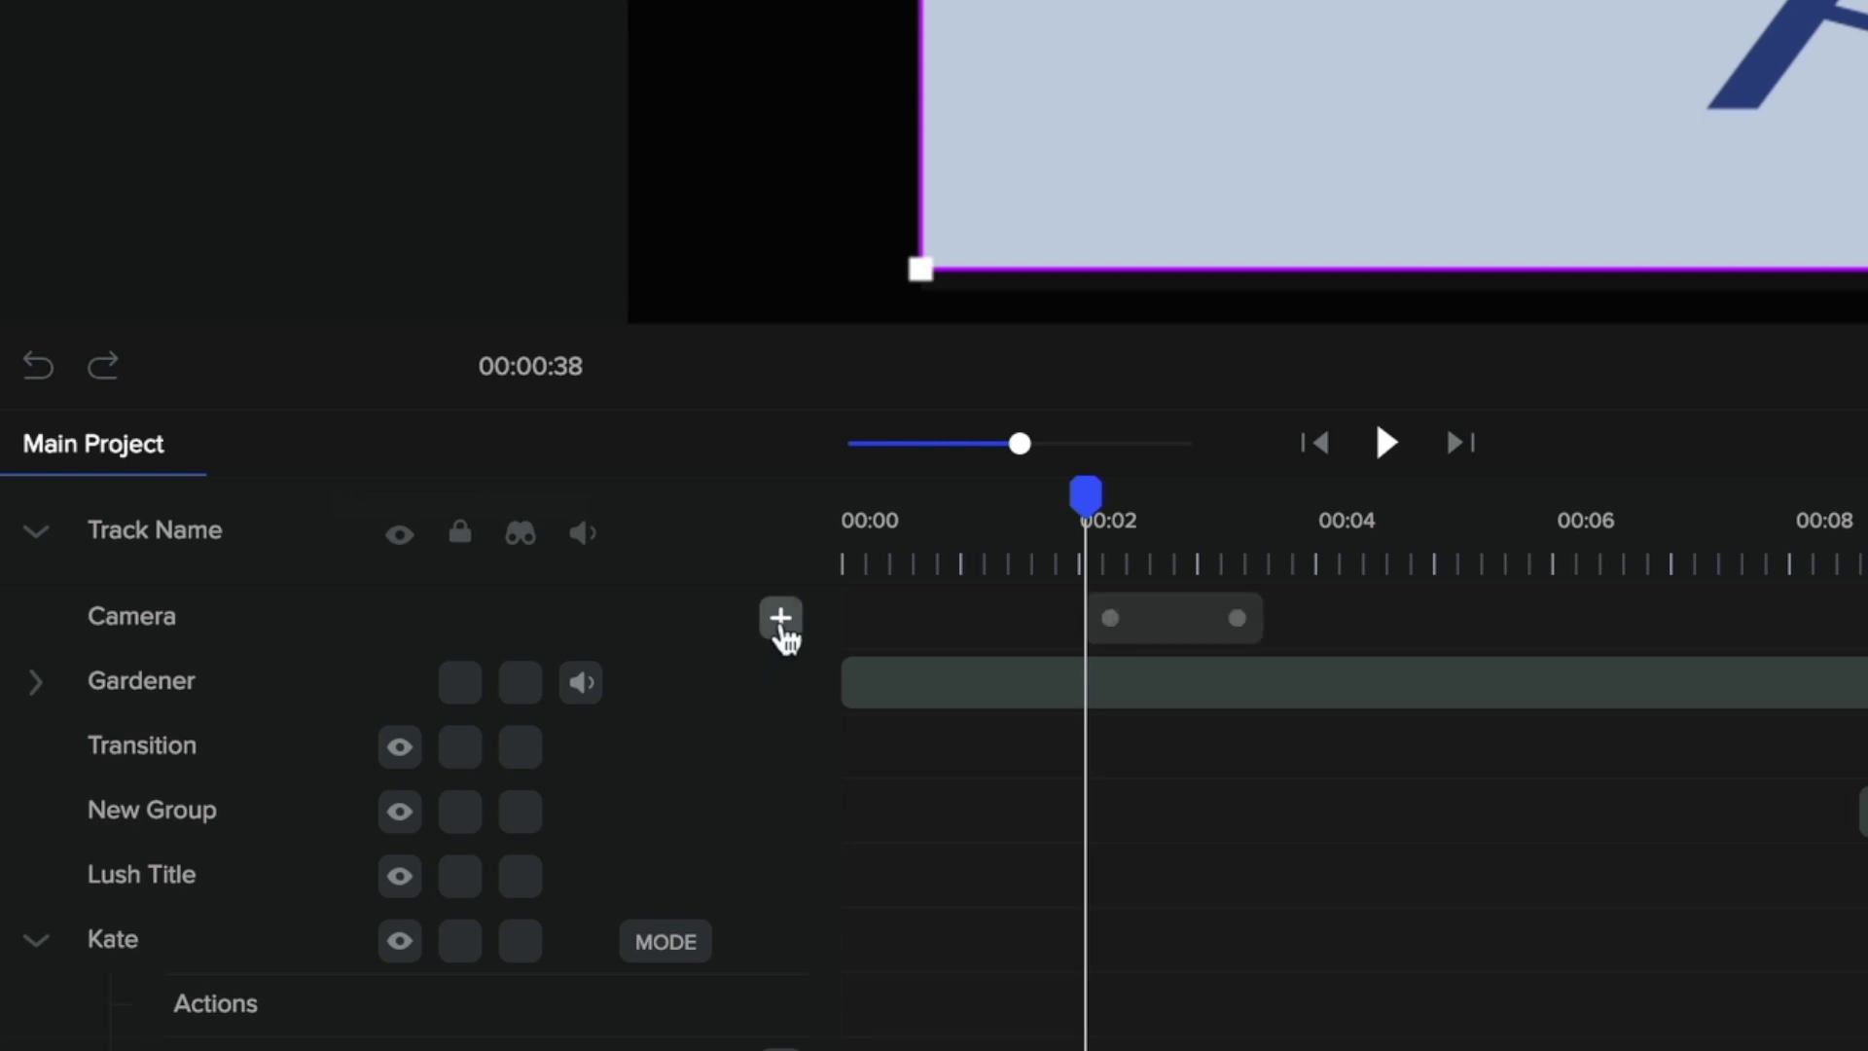
pyautogui.click(1119, 618)
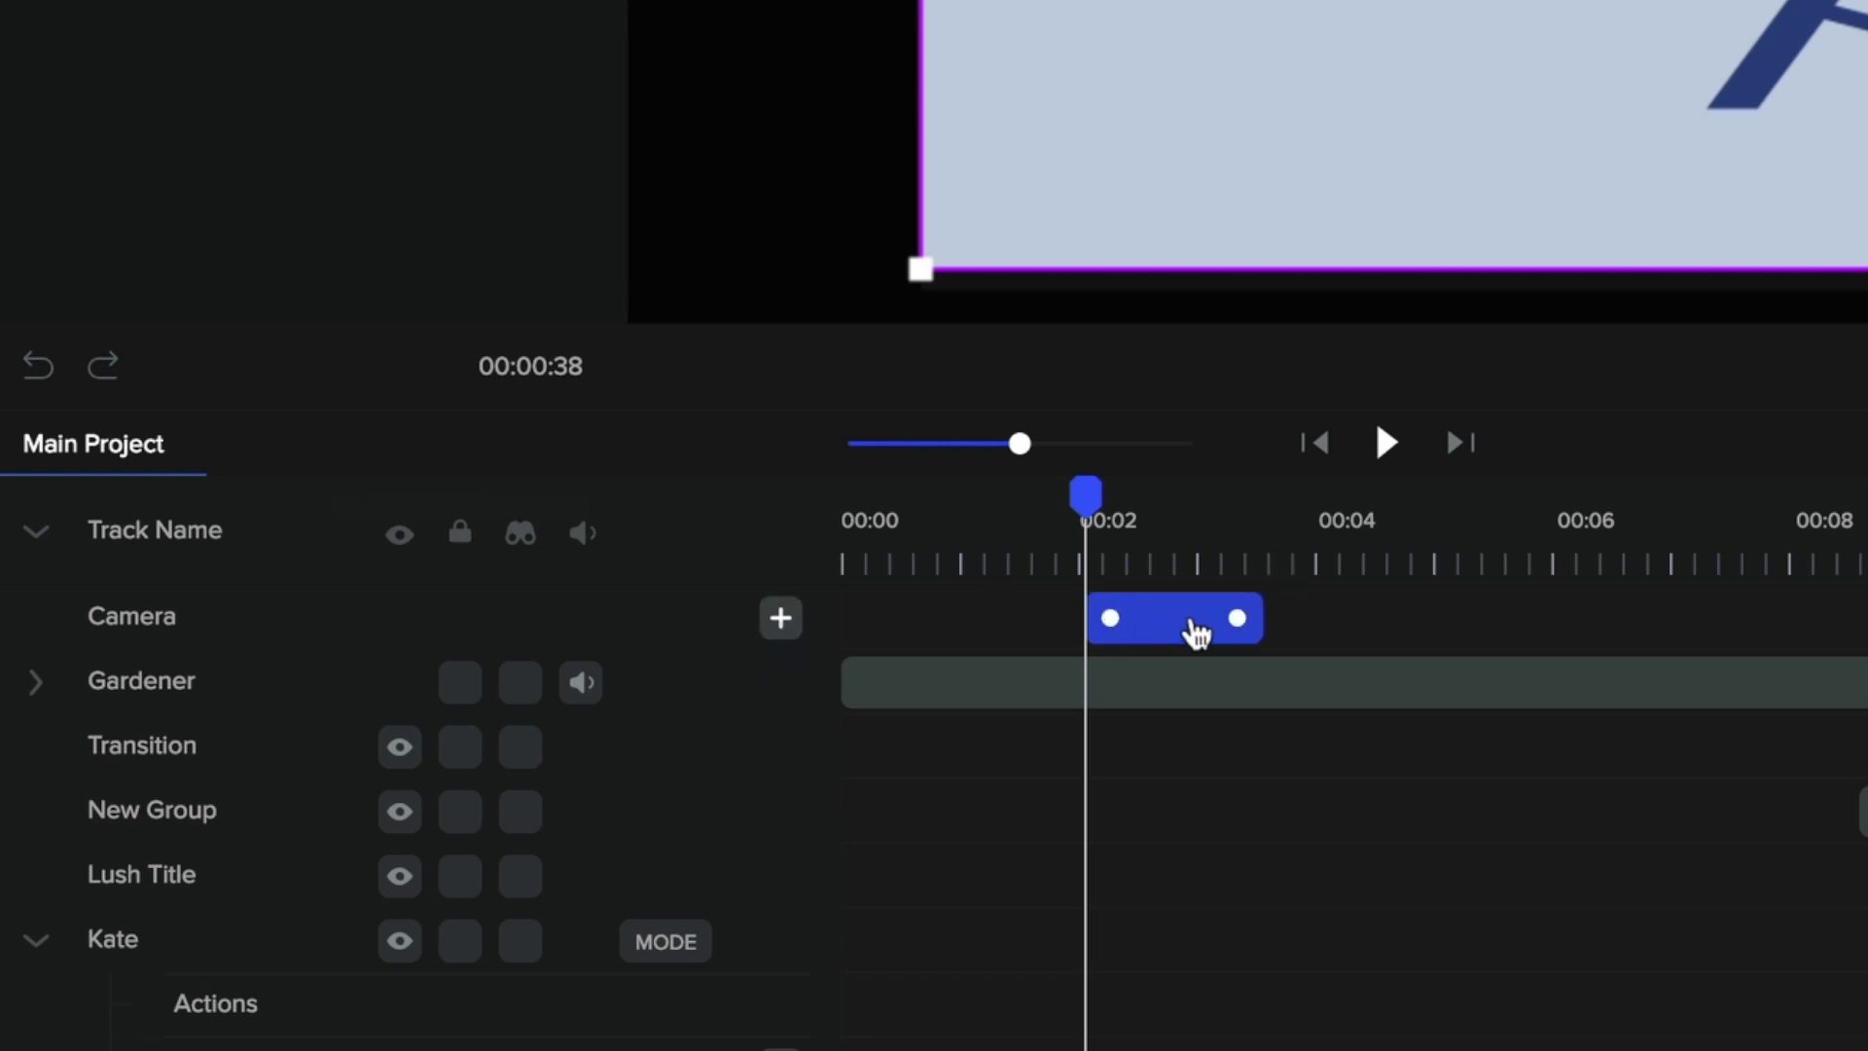
pyautogui.click(1193, 641)
pyautogui.click(1167, 632)
pyautogui.moveTo(378, 853)
pyautogui.mouseDown()
pyautogui.moveTo(419, 865)
pyautogui.moveTo(364, 866)
pyautogui.mouseUp()
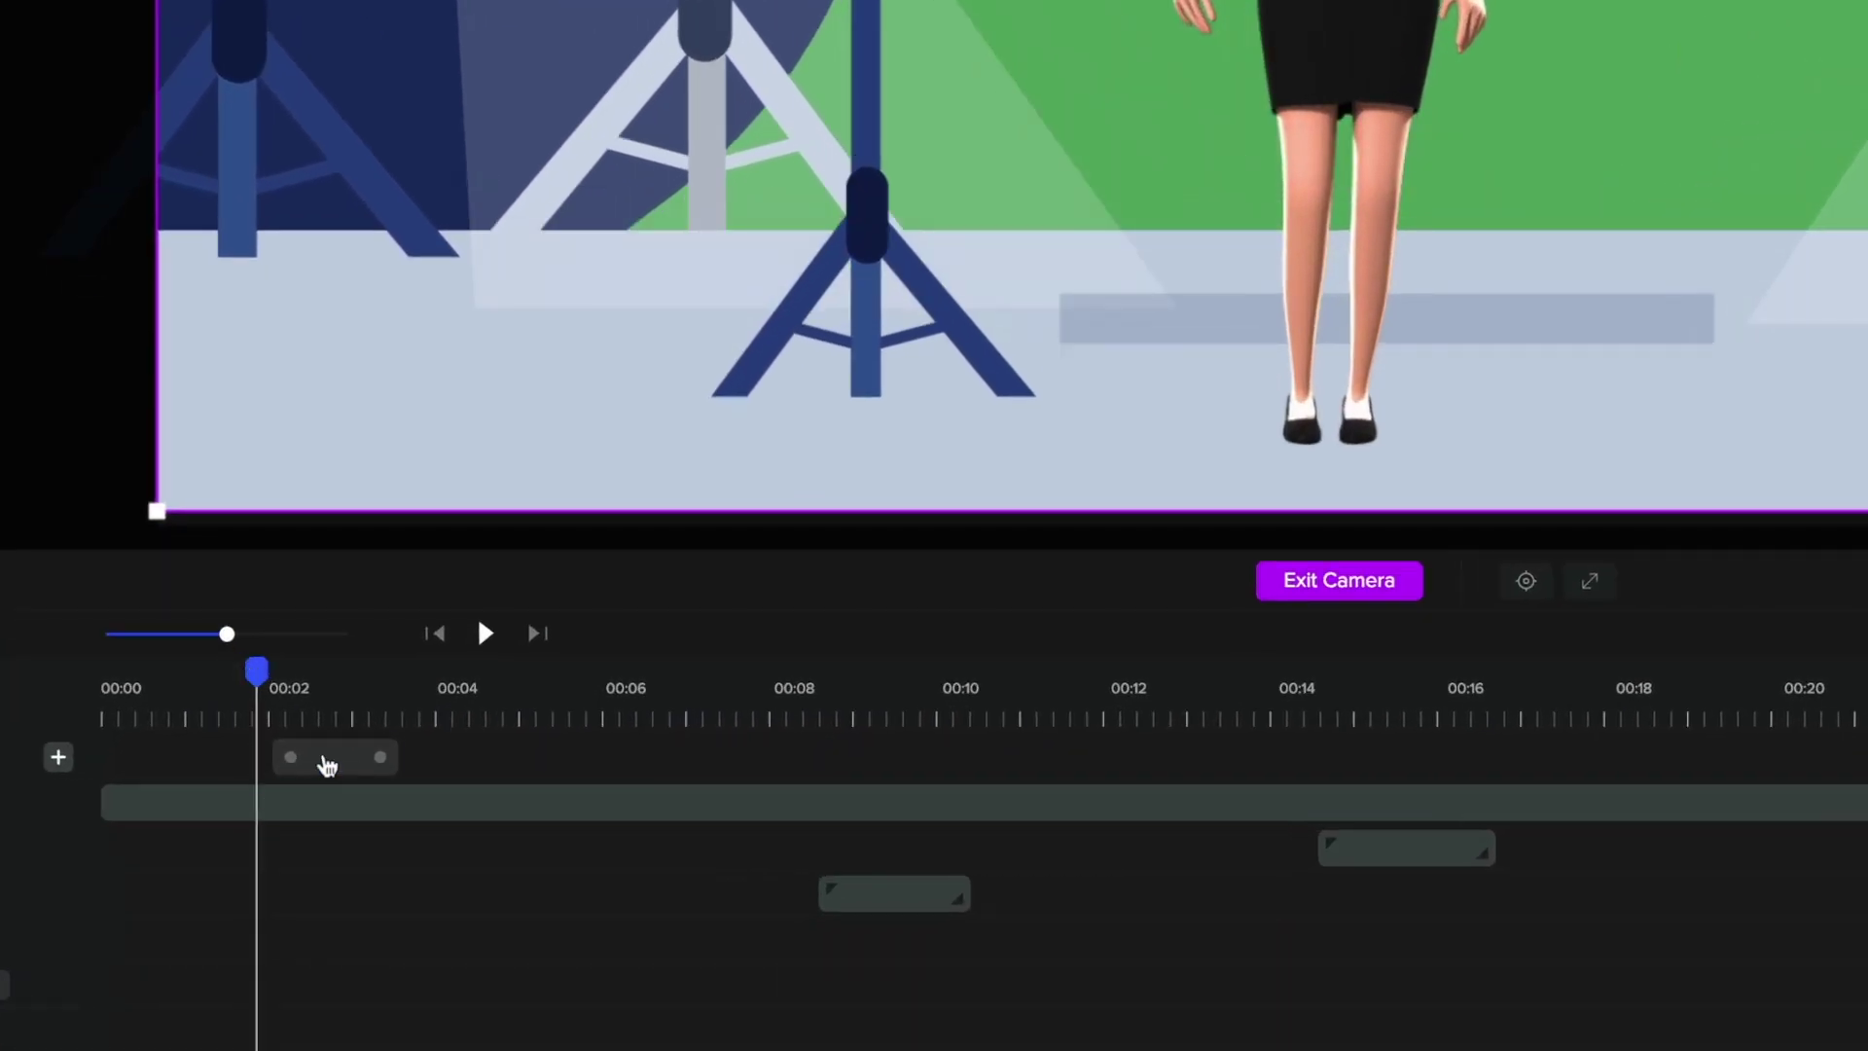
# Shrink the camera move's end frame to a tight shot of the woman and green screen.
pyautogui.click(331, 760)
pyautogui.moveTo(260, 678)
pyautogui.mouseDown()
pyautogui.moveTo(245, 678)
pyautogui.moveTo(271, 678)
pyautogui.mouseUp()
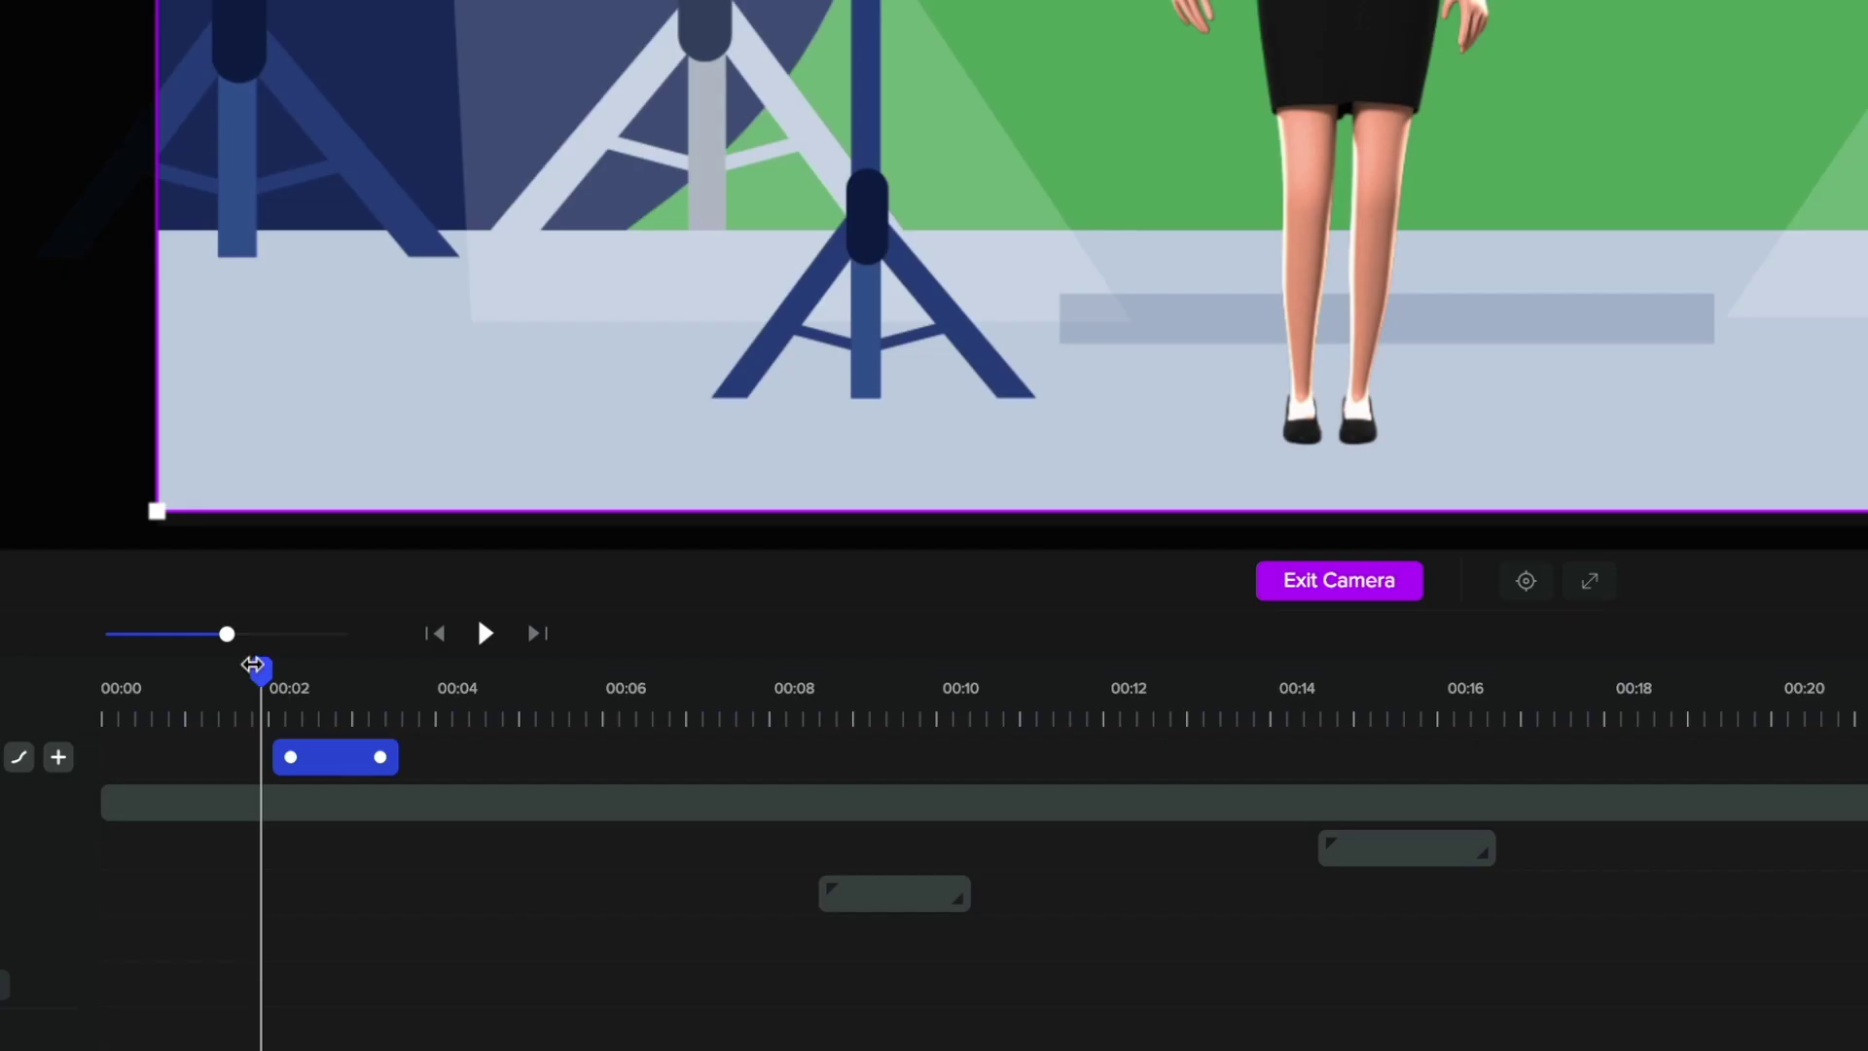
pyautogui.moveTo(260, 668); pyautogui.dragTo(426, 667)
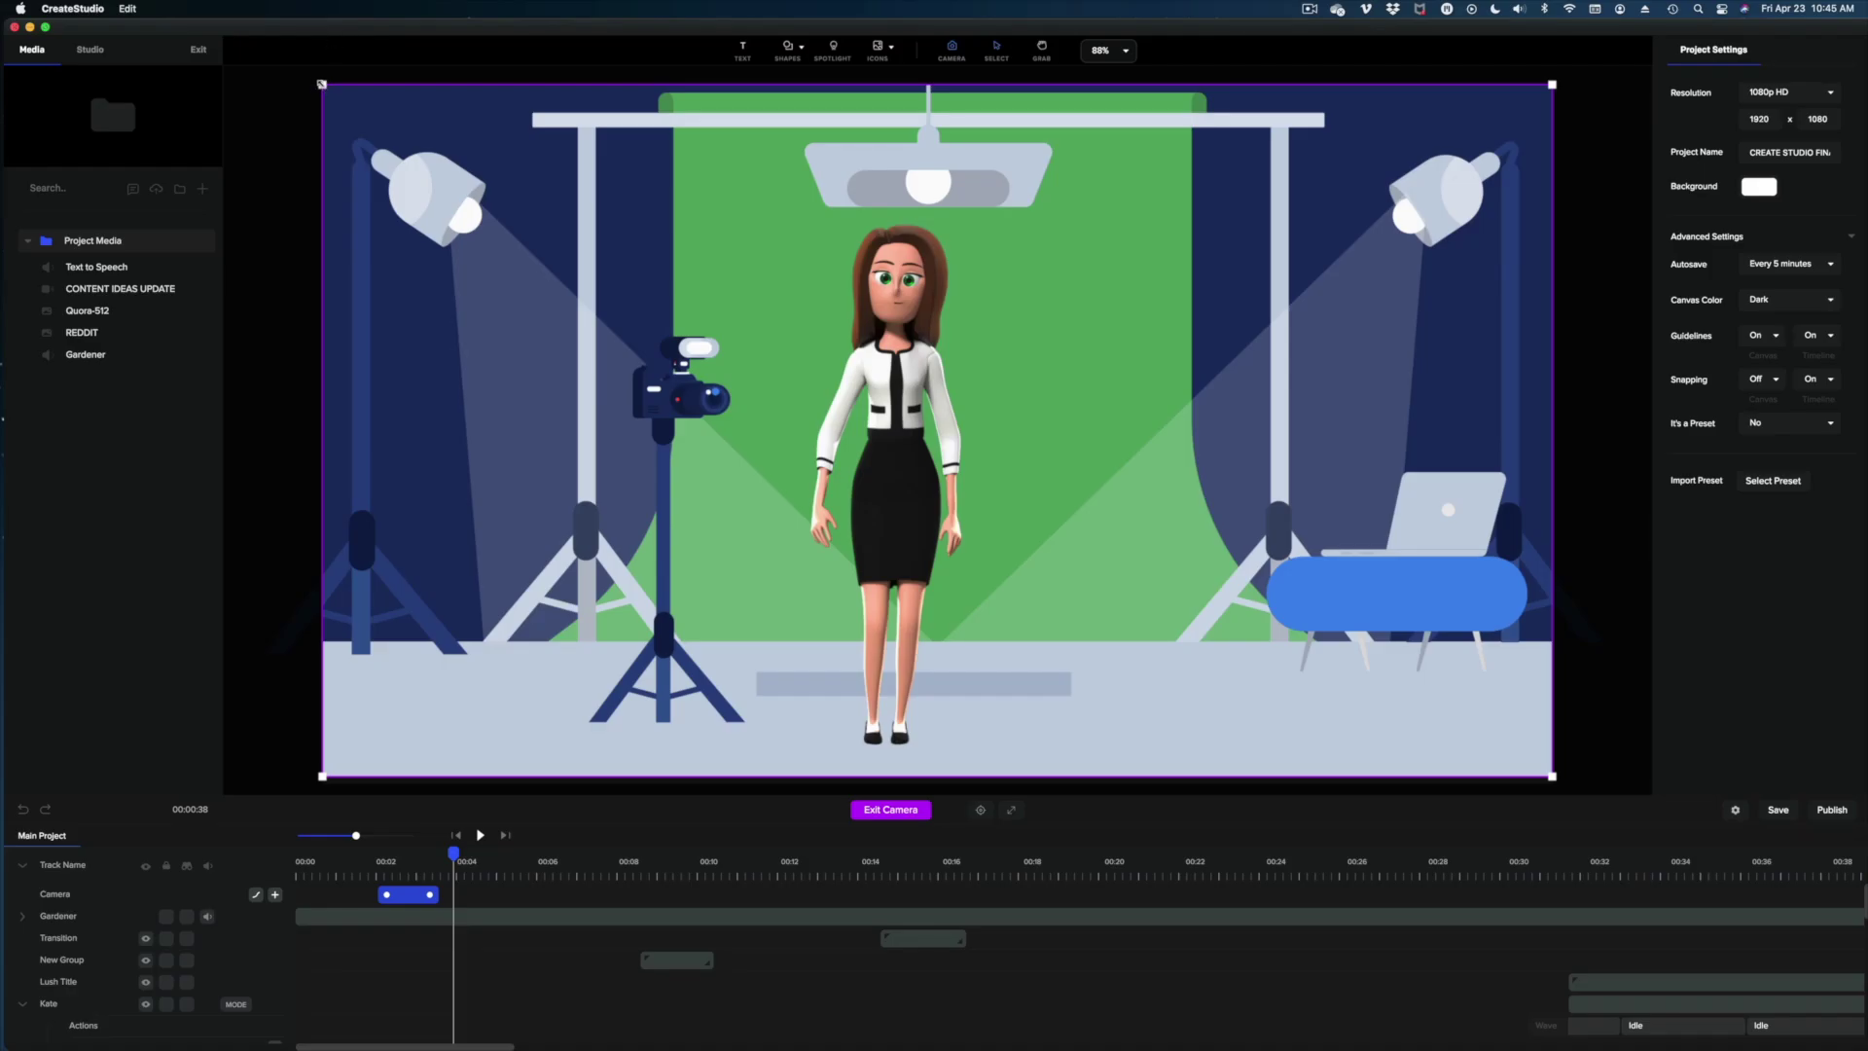
pyautogui.moveTo(321, 84); pyautogui.dragTo(567, 222)
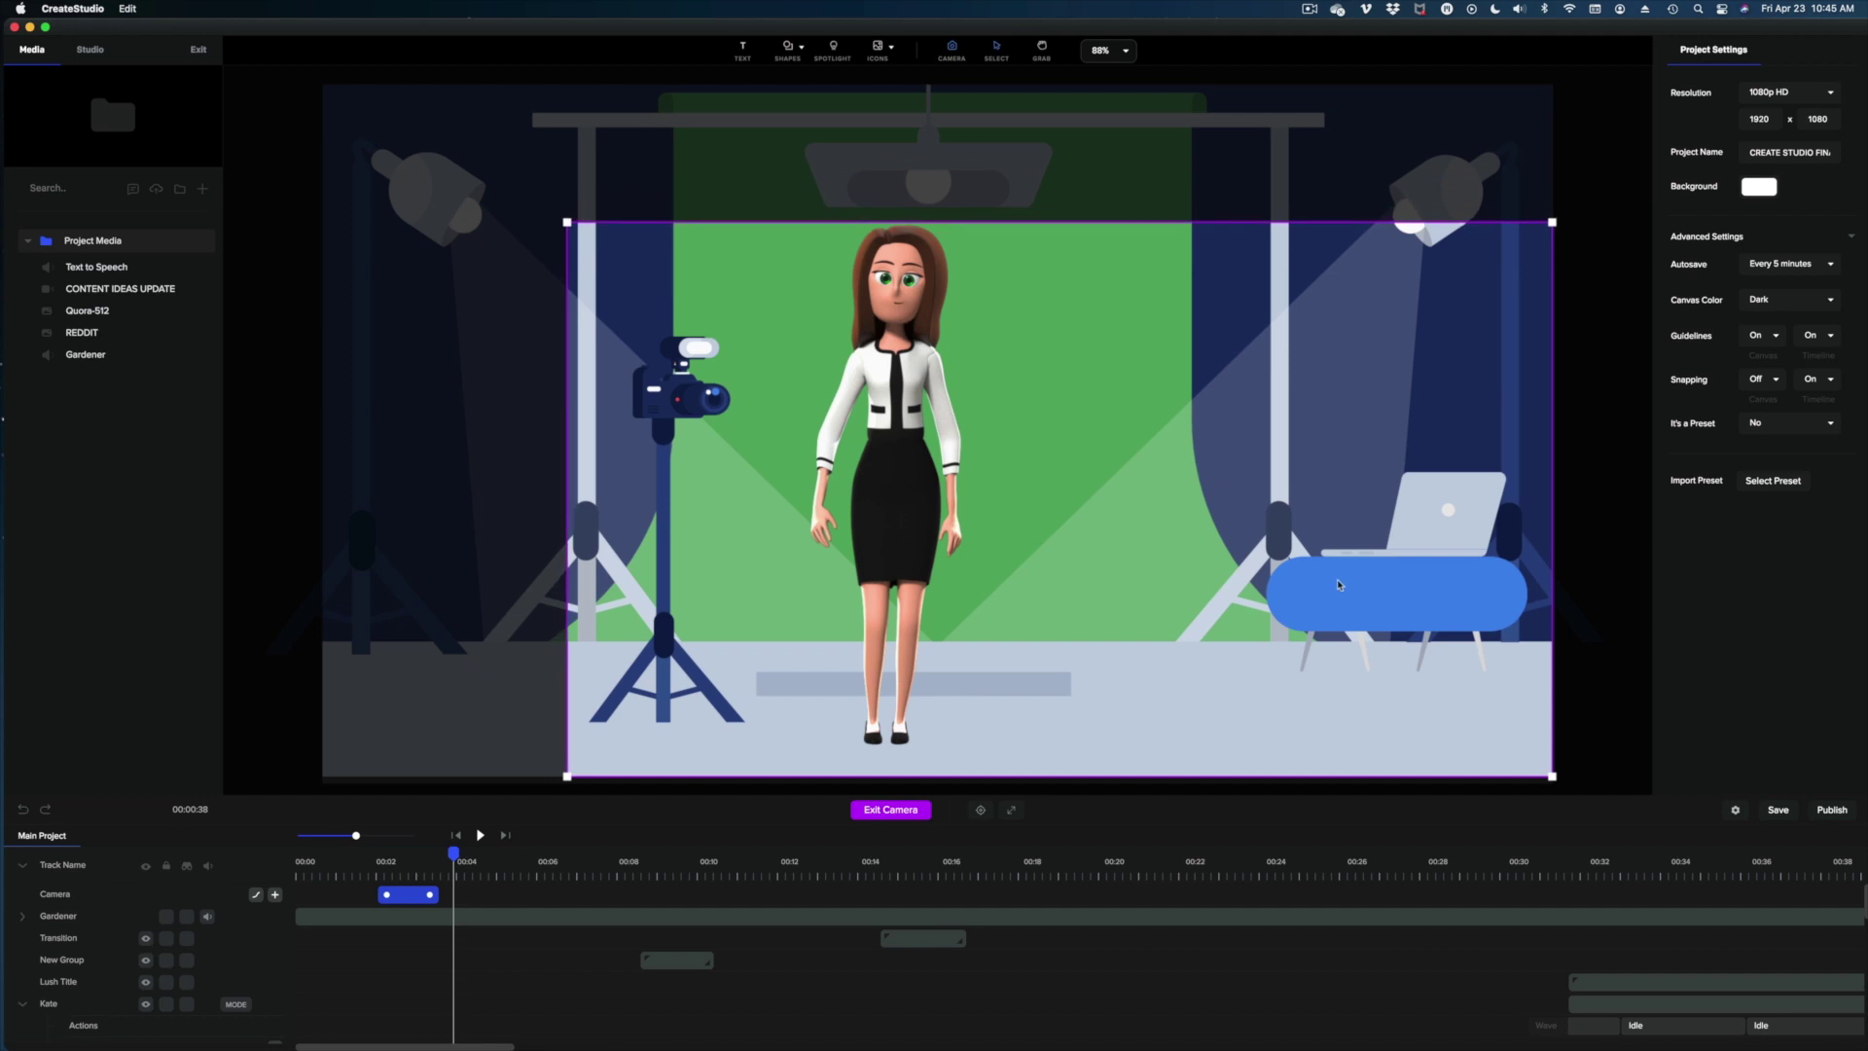
pyautogui.moveTo(1551, 775); pyautogui.dragTo(1345, 708)
pyautogui.moveTo(1234, 570); pyautogui.dragTo(1168, 494)
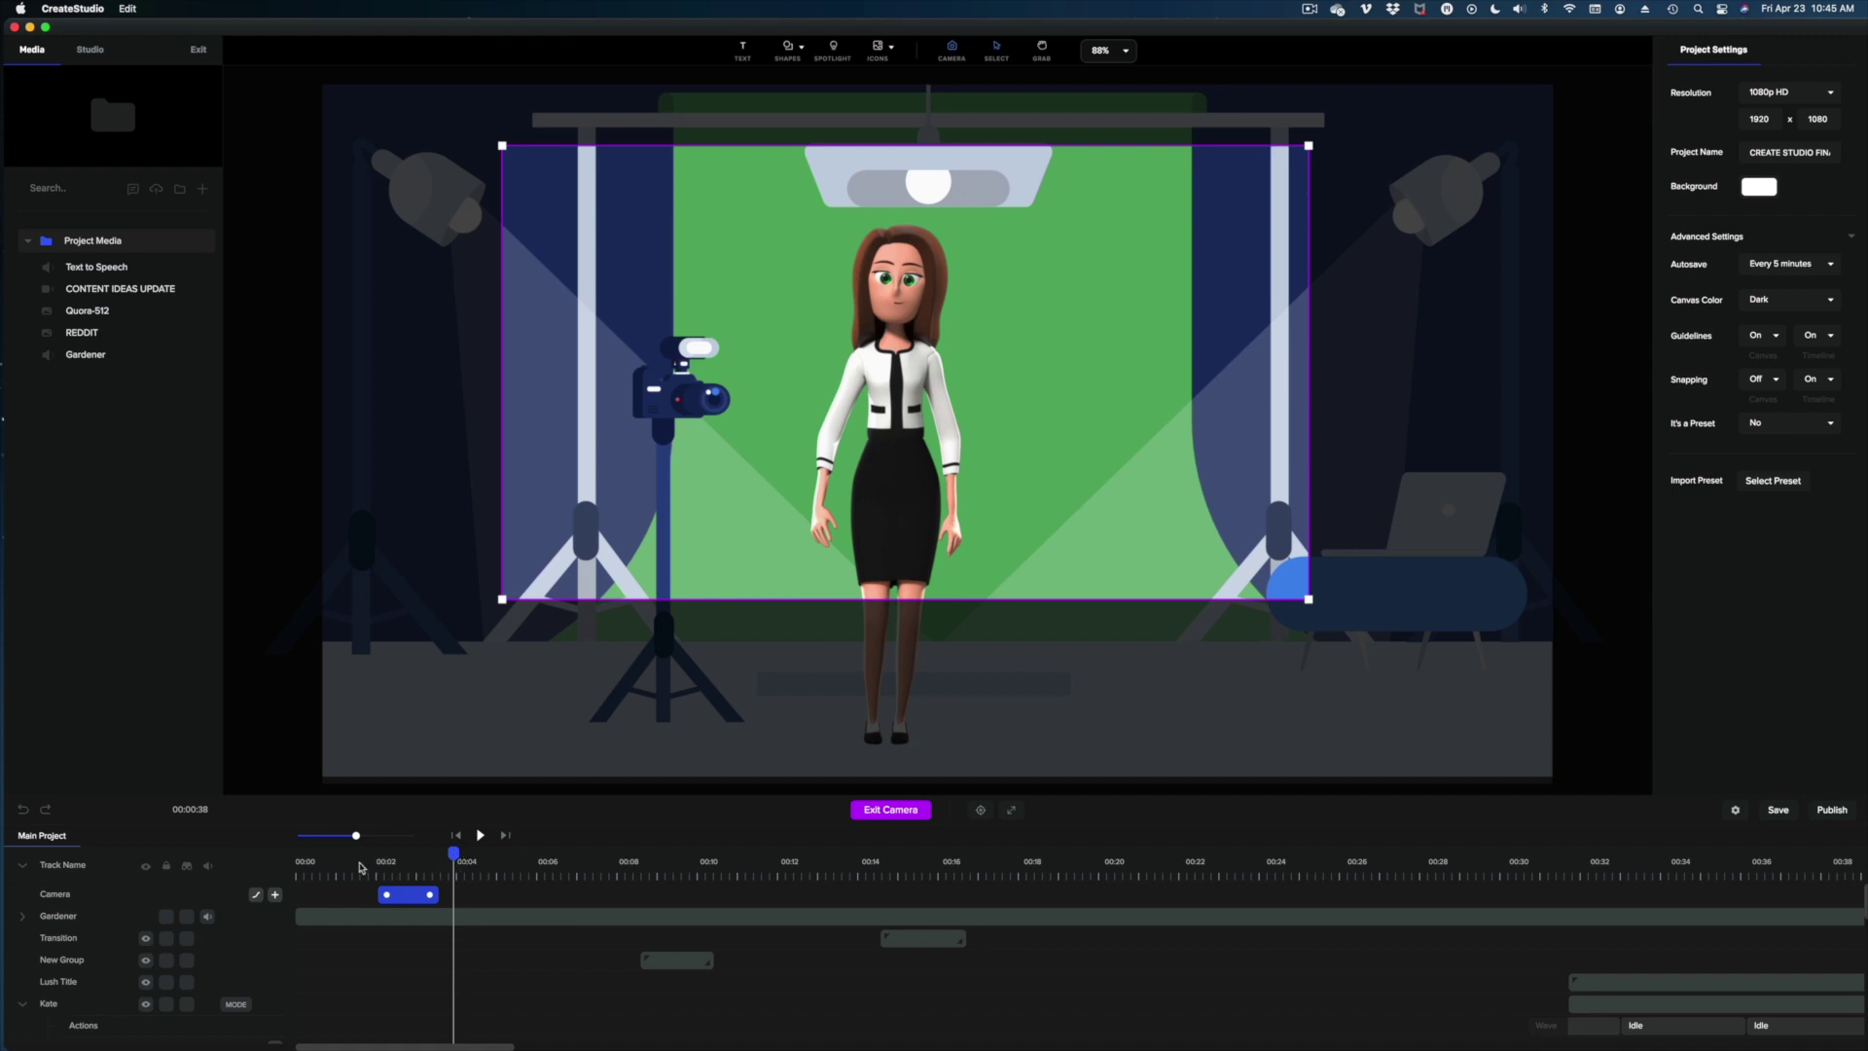
pyautogui.moveTo(453, 853); pyautogui.dragTo(359, 853)
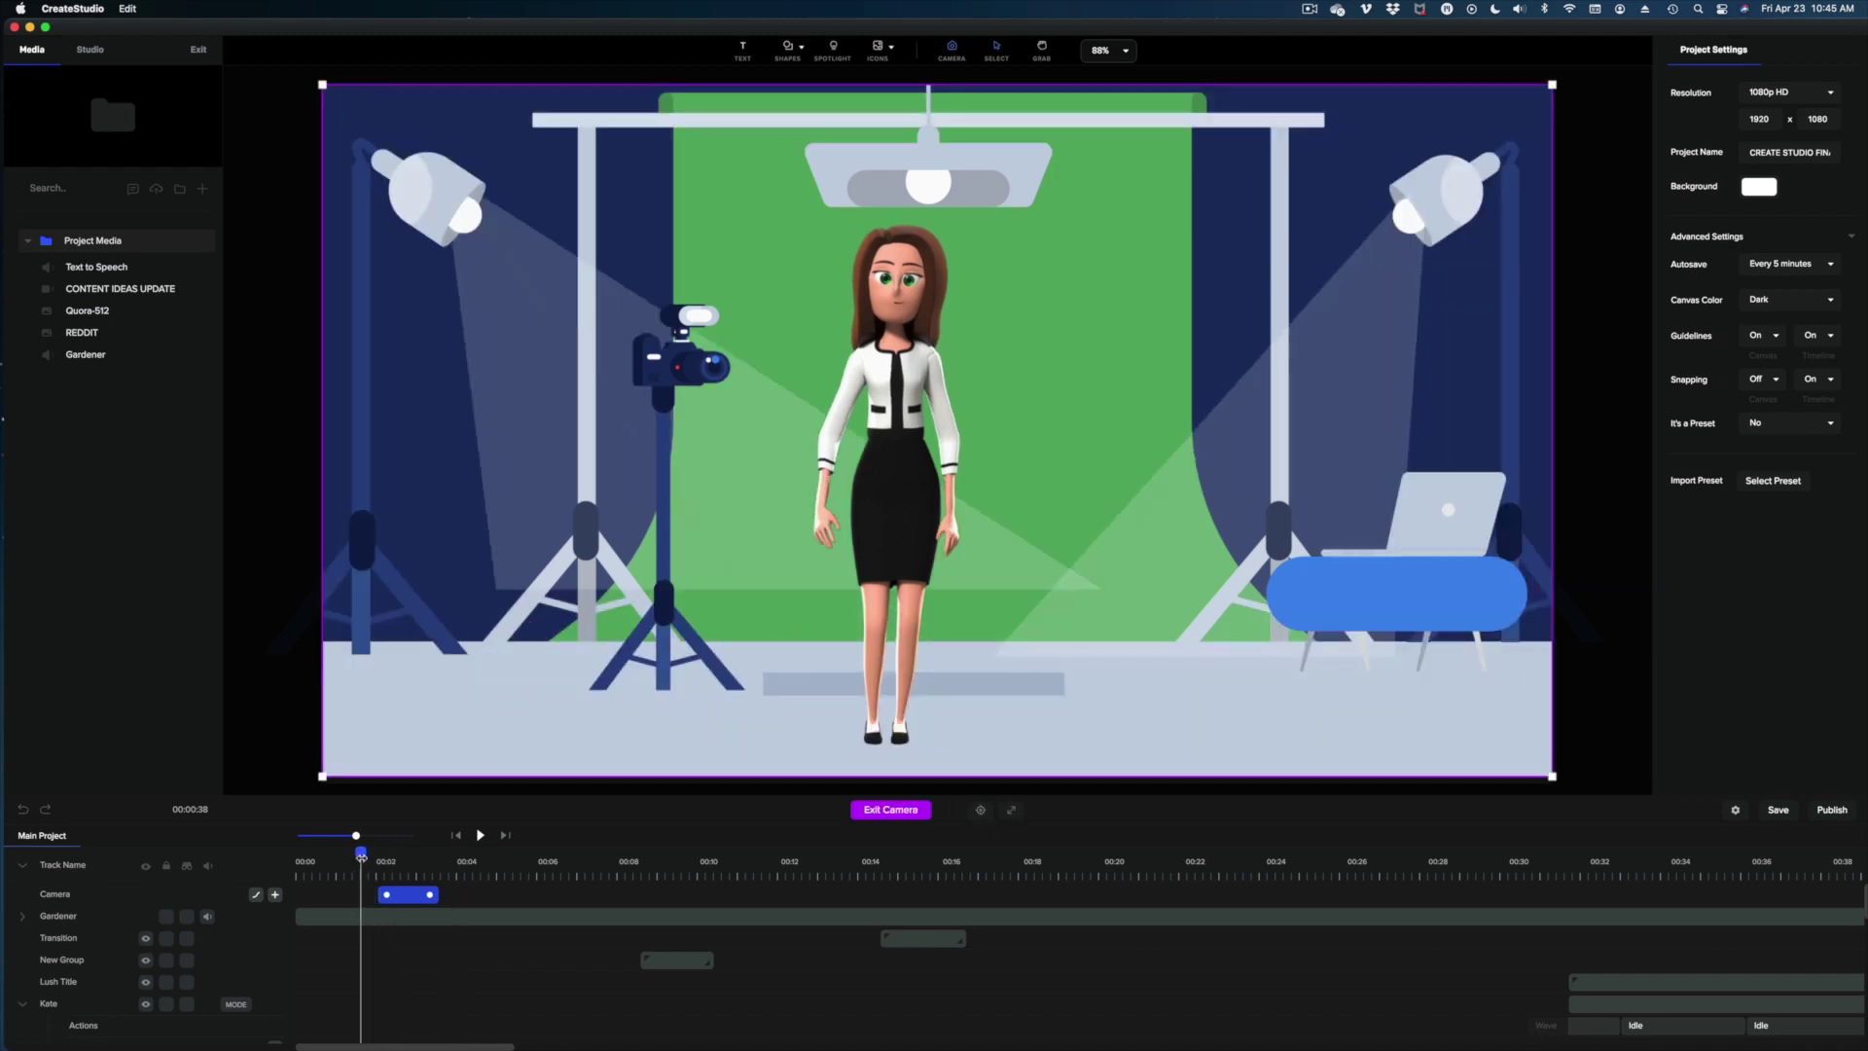
# Stretch the camera zoom block to end at about 00:05 and preview the slower zoom.
pyautogui.press('space')
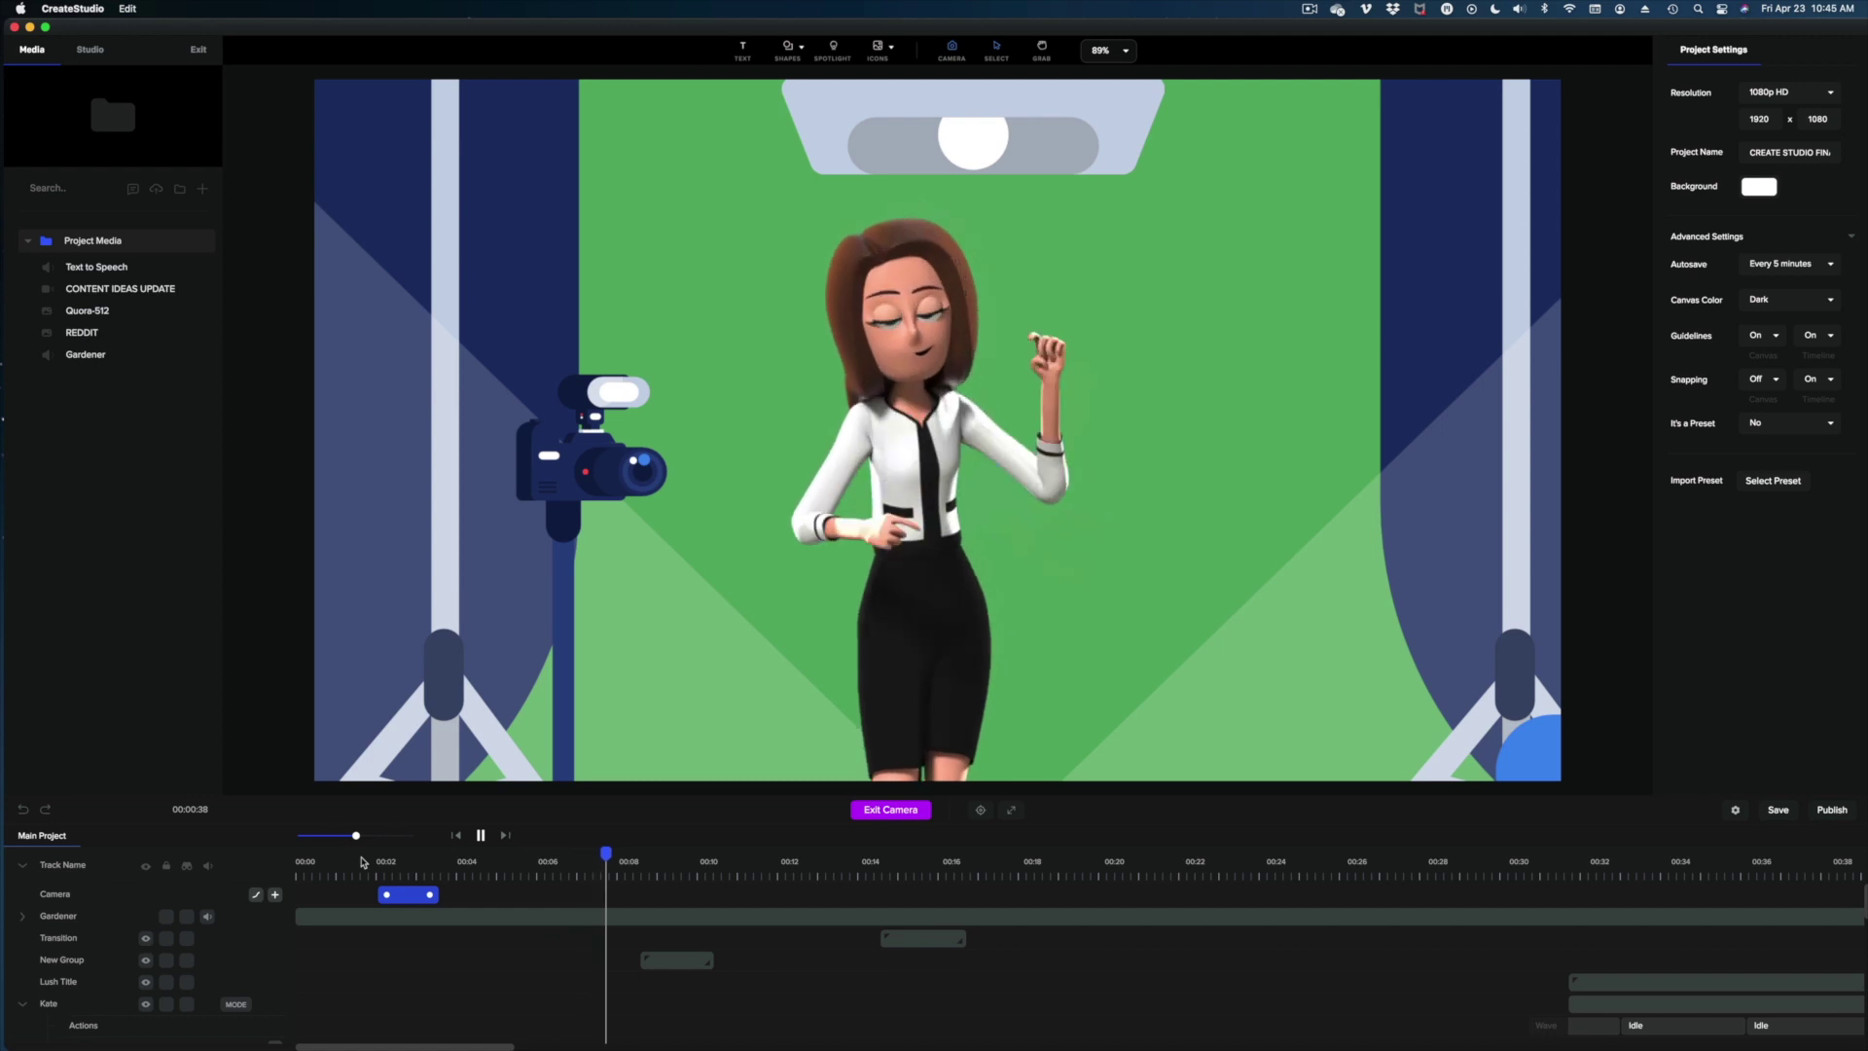
pyautogui.press('space')
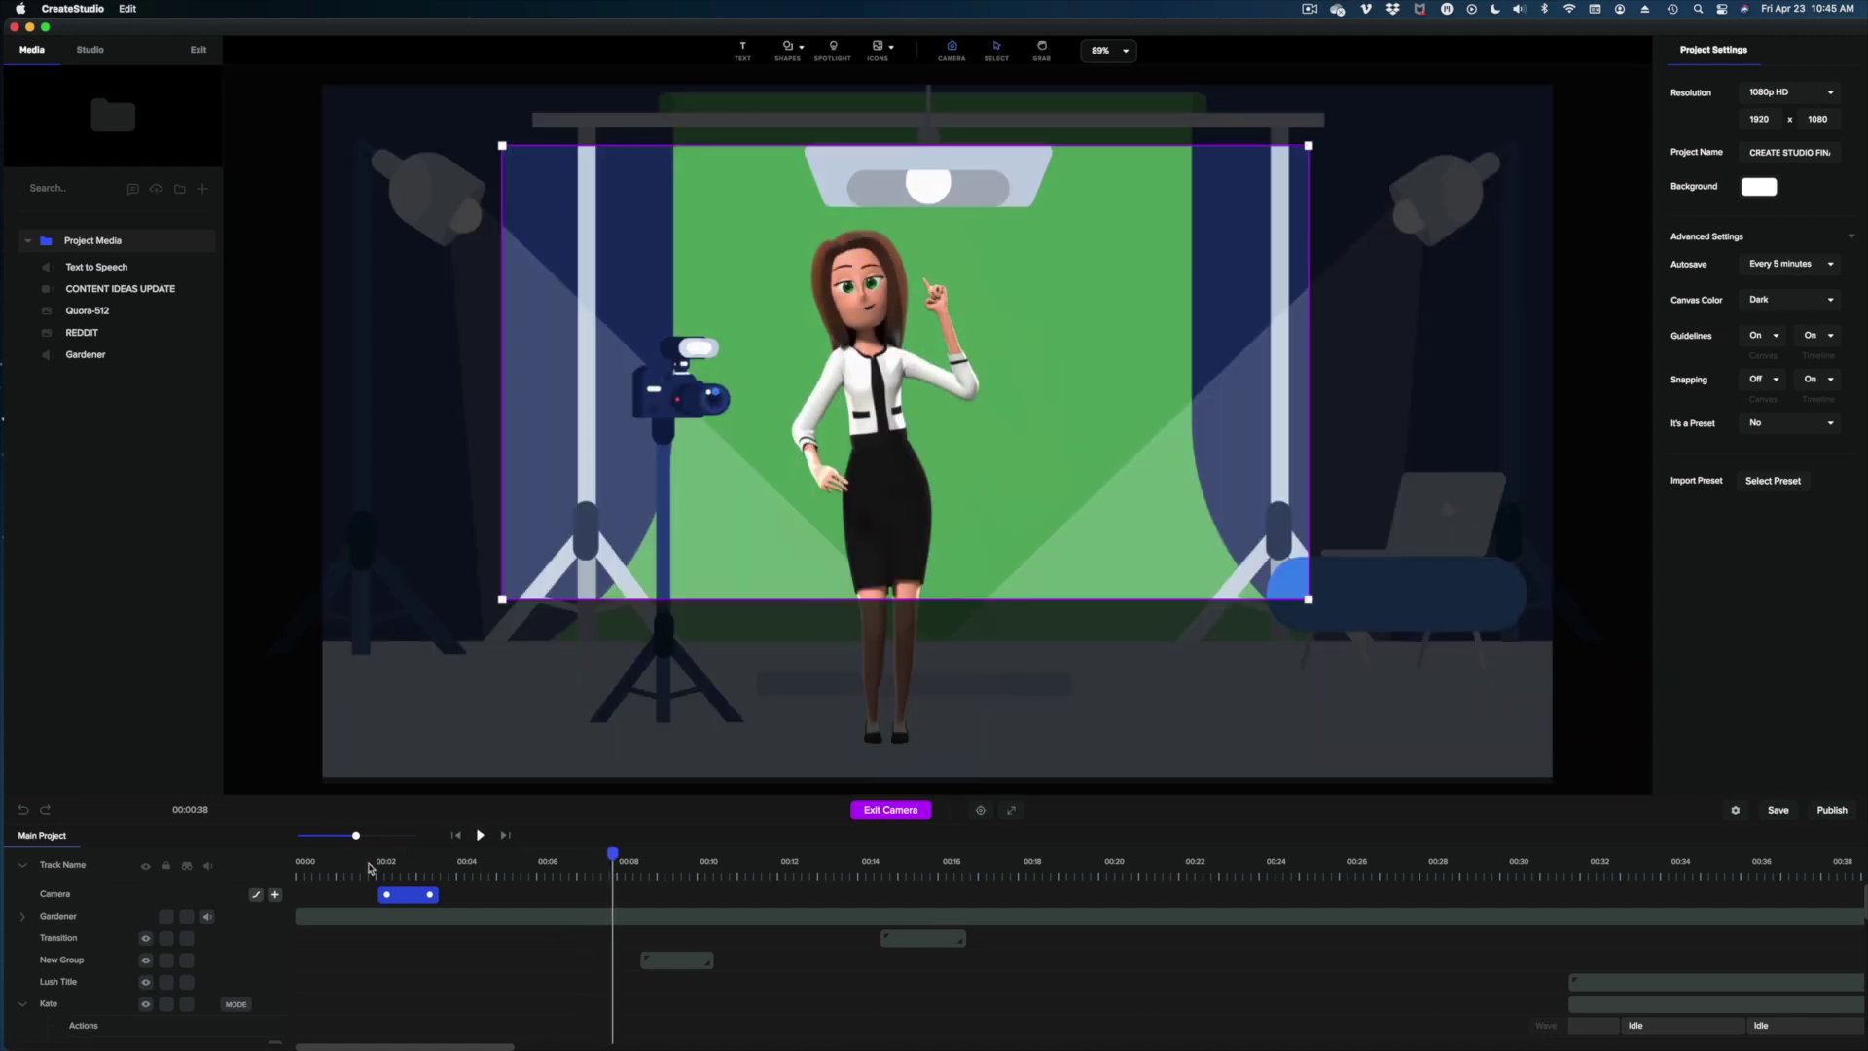
pyautogui.click(371, 869)
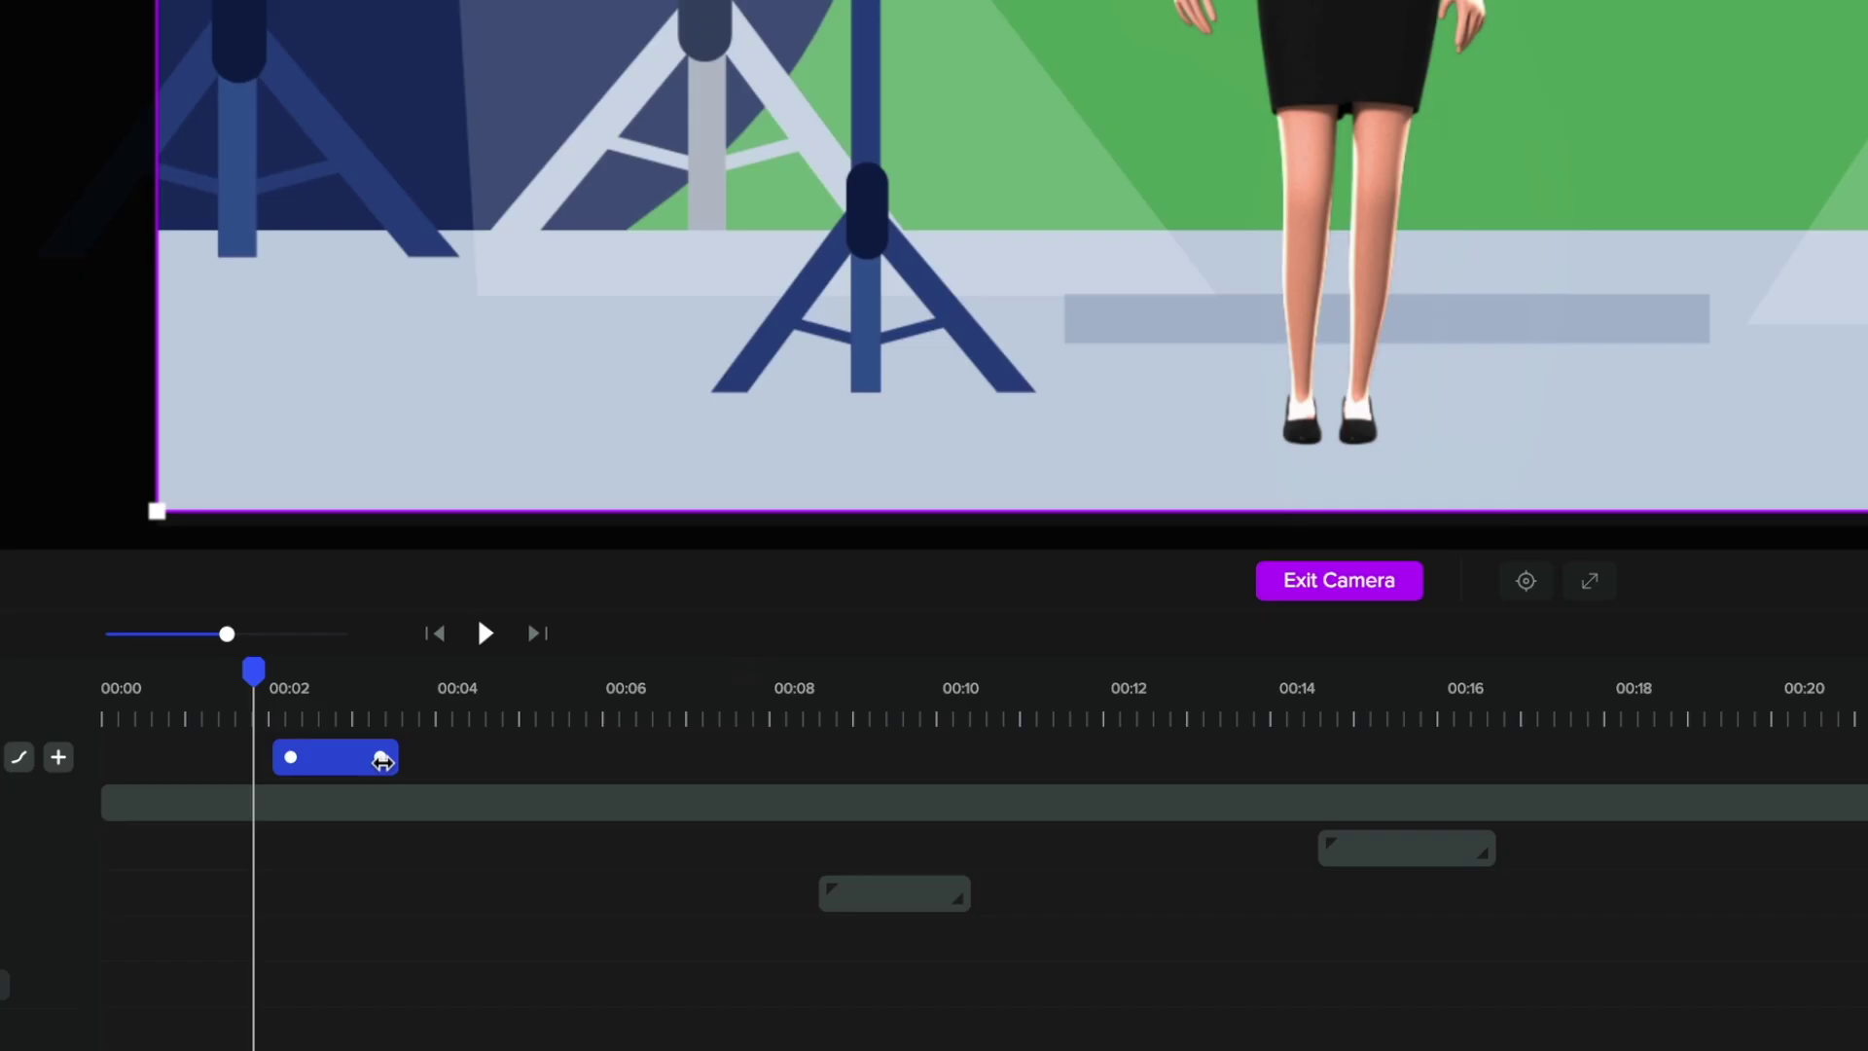
pyautogui.moveTo(434, 897); pyautogui.dragTo(446, 899)
pyautogui.moveTo(411, 765); pyautogui.dragTo(556, 765)
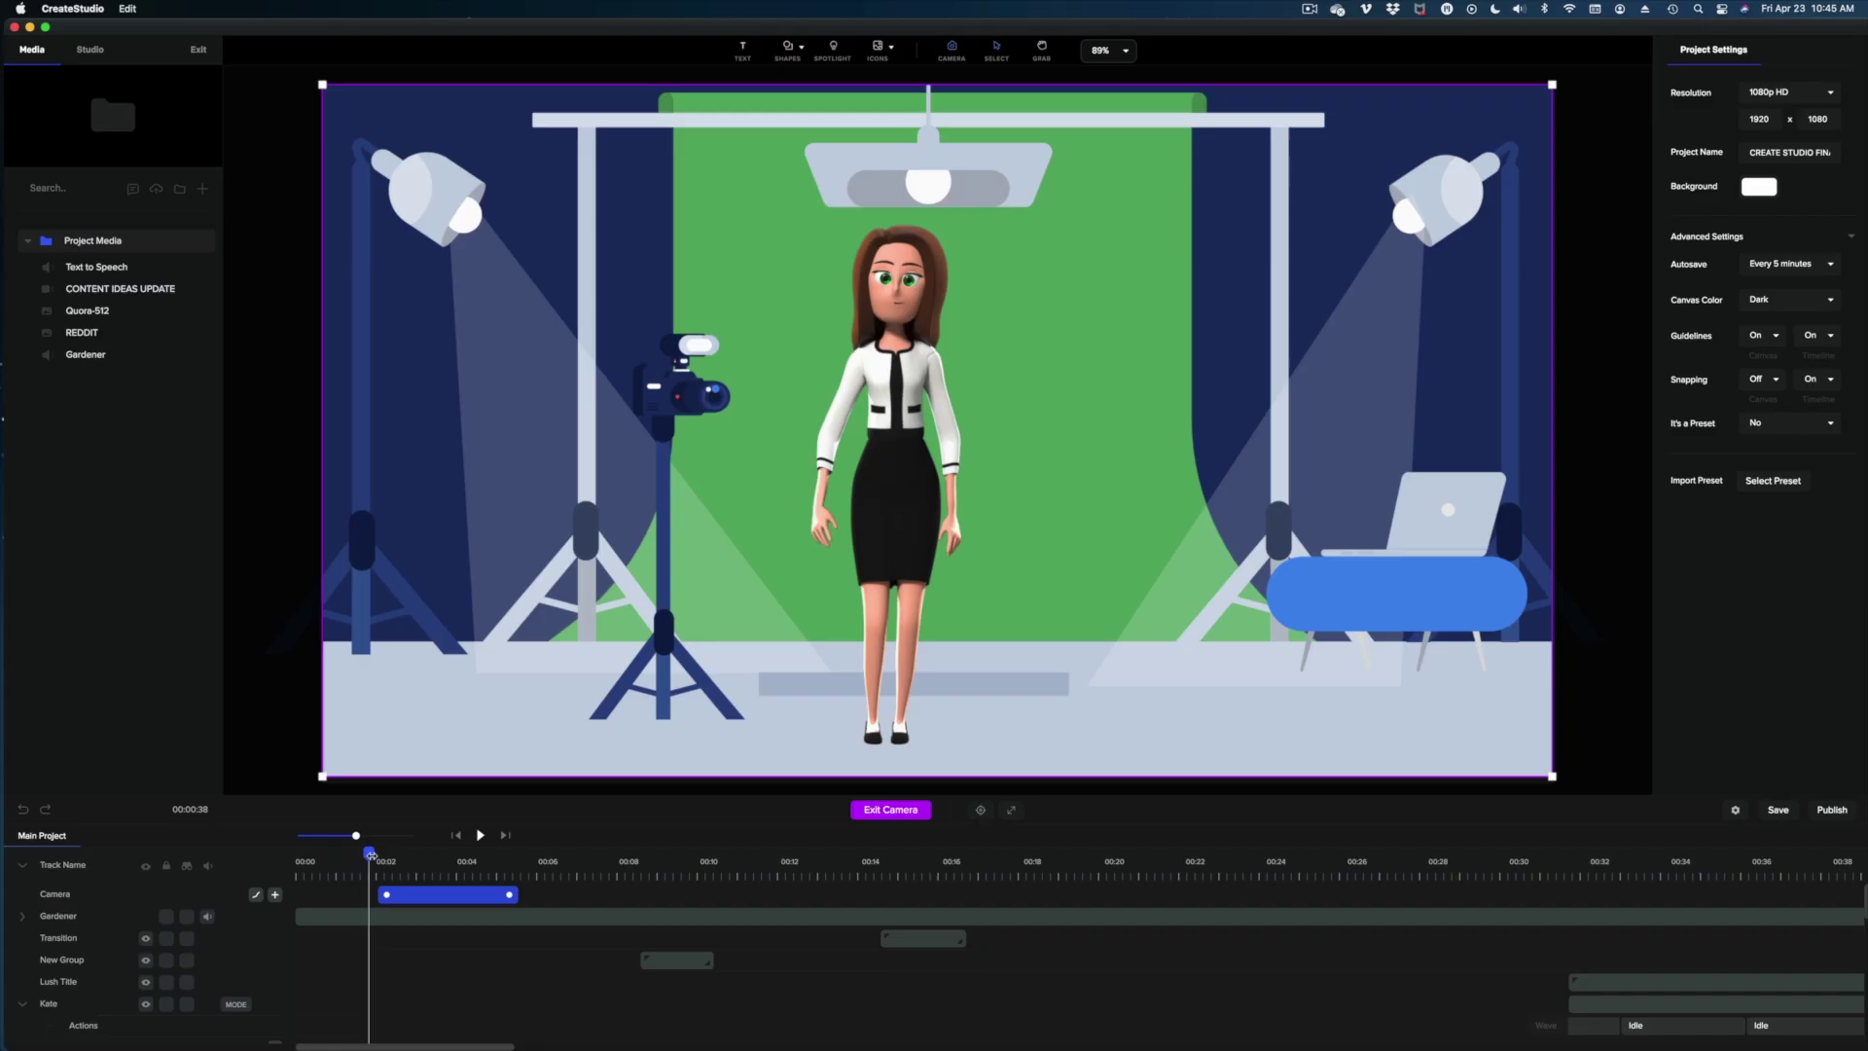
pyautogui.press('space')
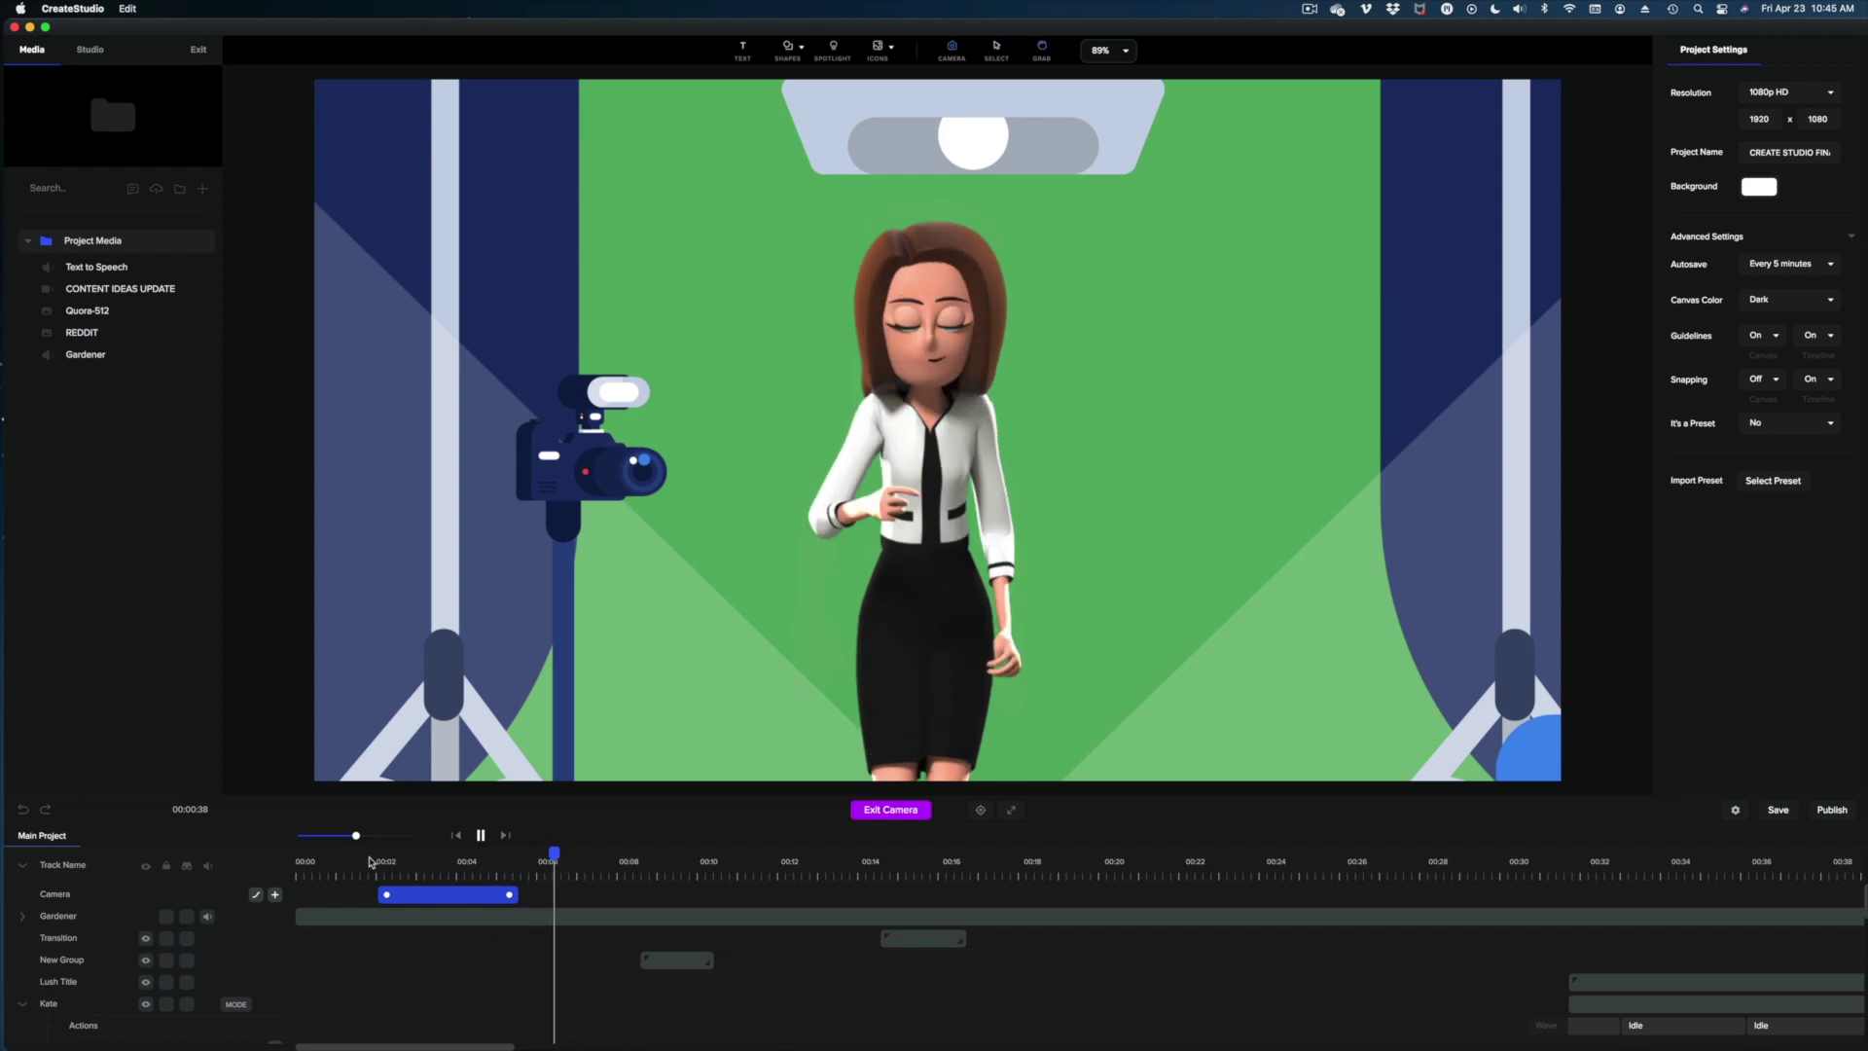
pyautogui.press('space')
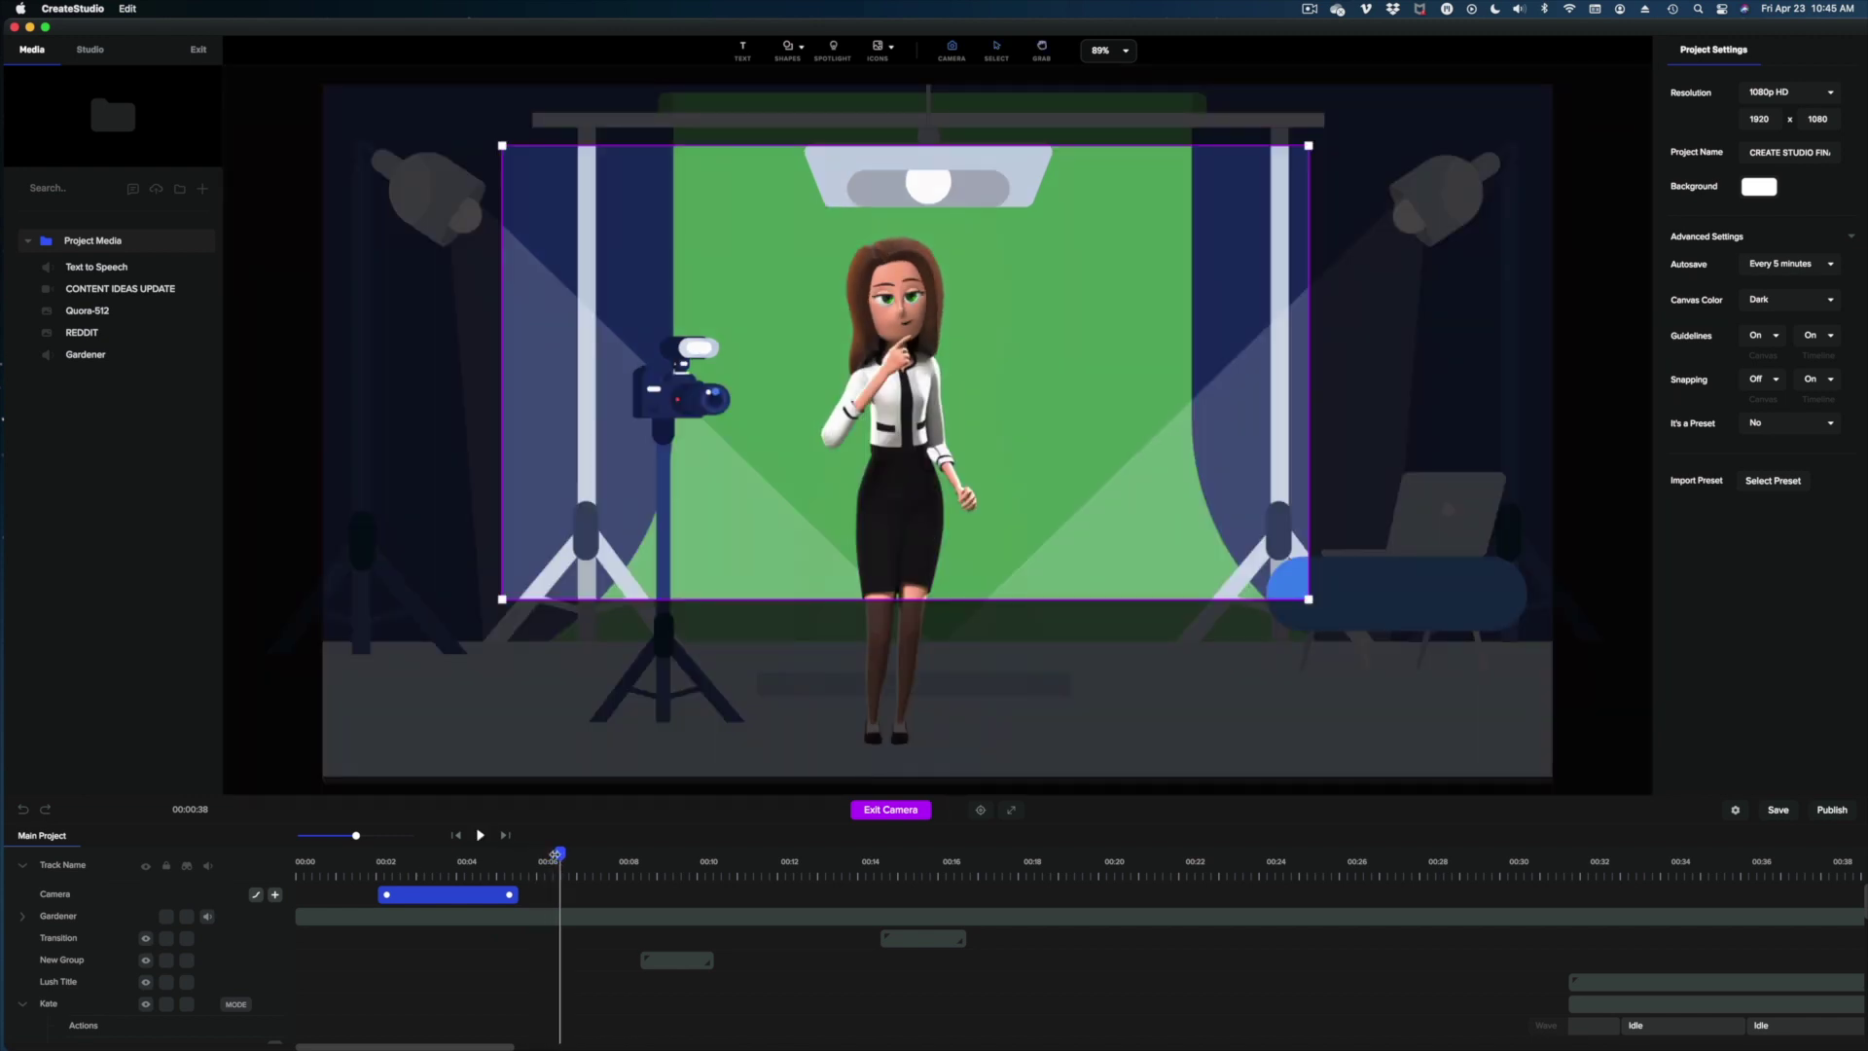
pyautogui.moveTo(556, 854); pyautogui.dragTo(545, 856)
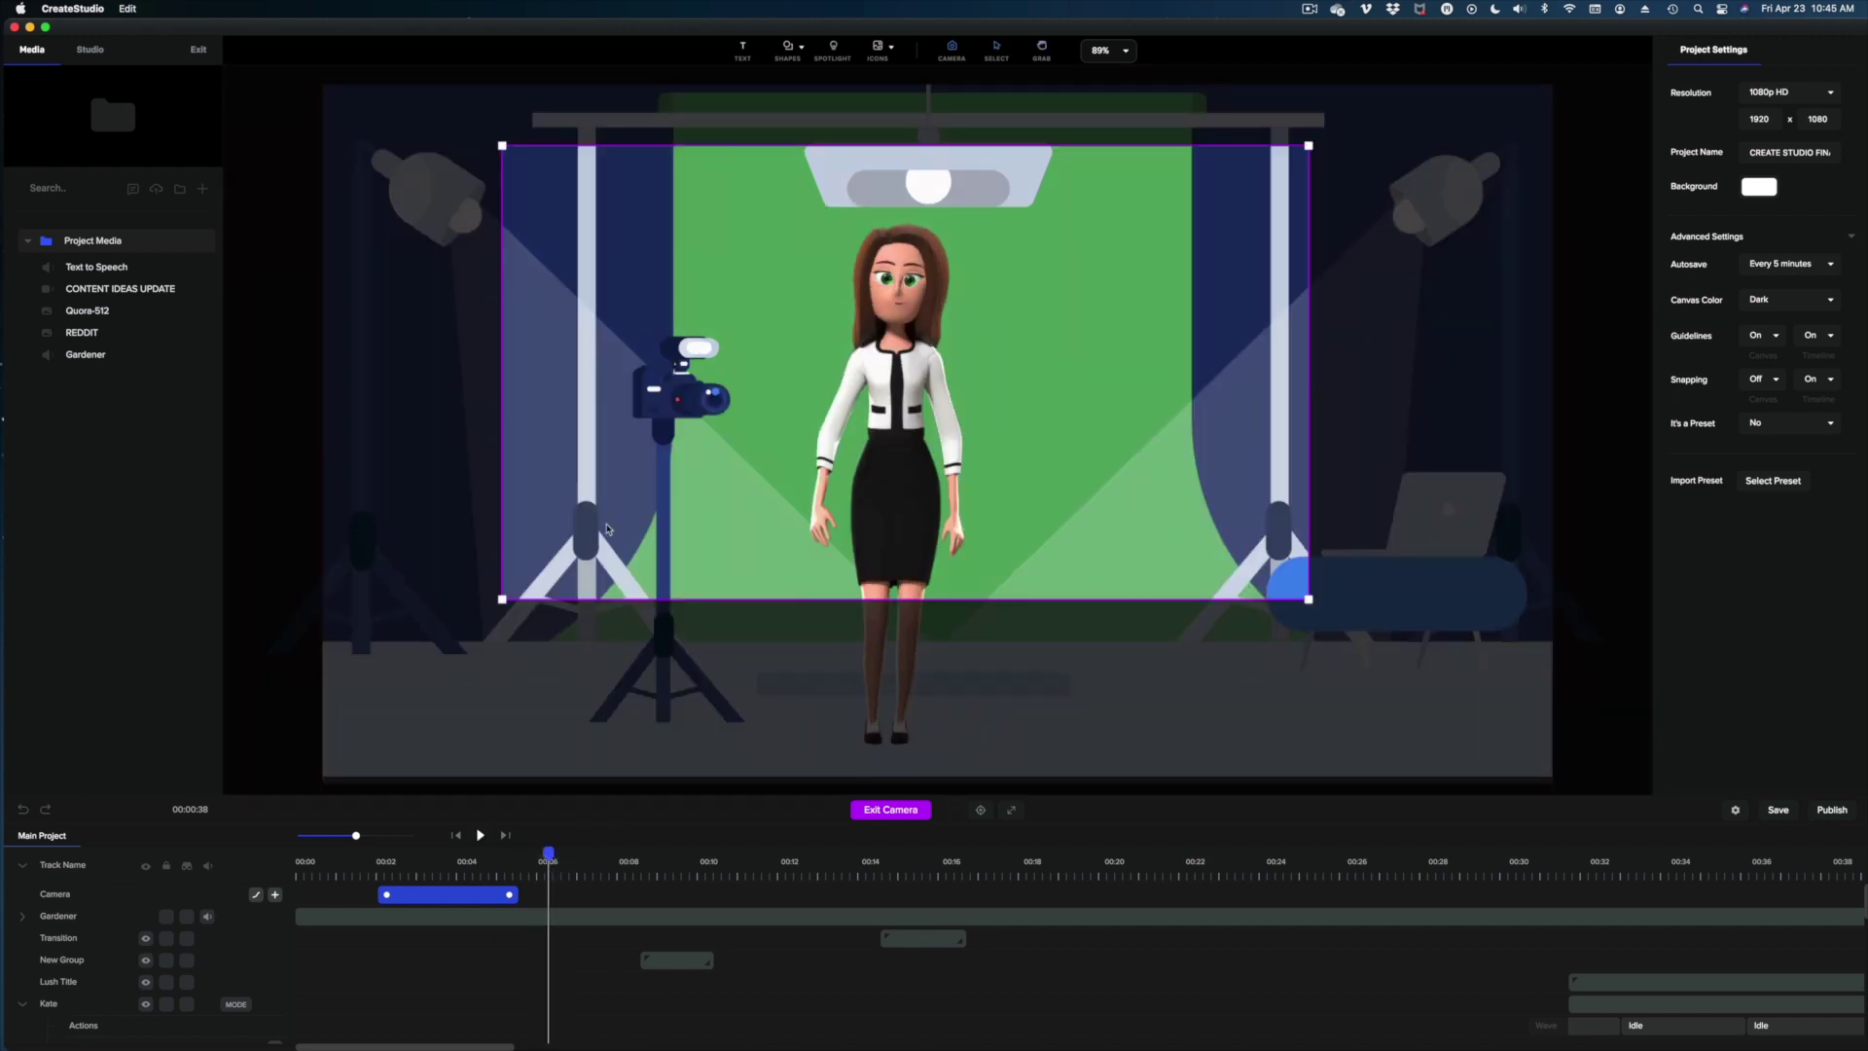
# Add a second camera move at about 00:06 expanded to the full stage, then preview it.
pyautogui.moveTo(539, 852); pyautogui.dragTo(533, 853)
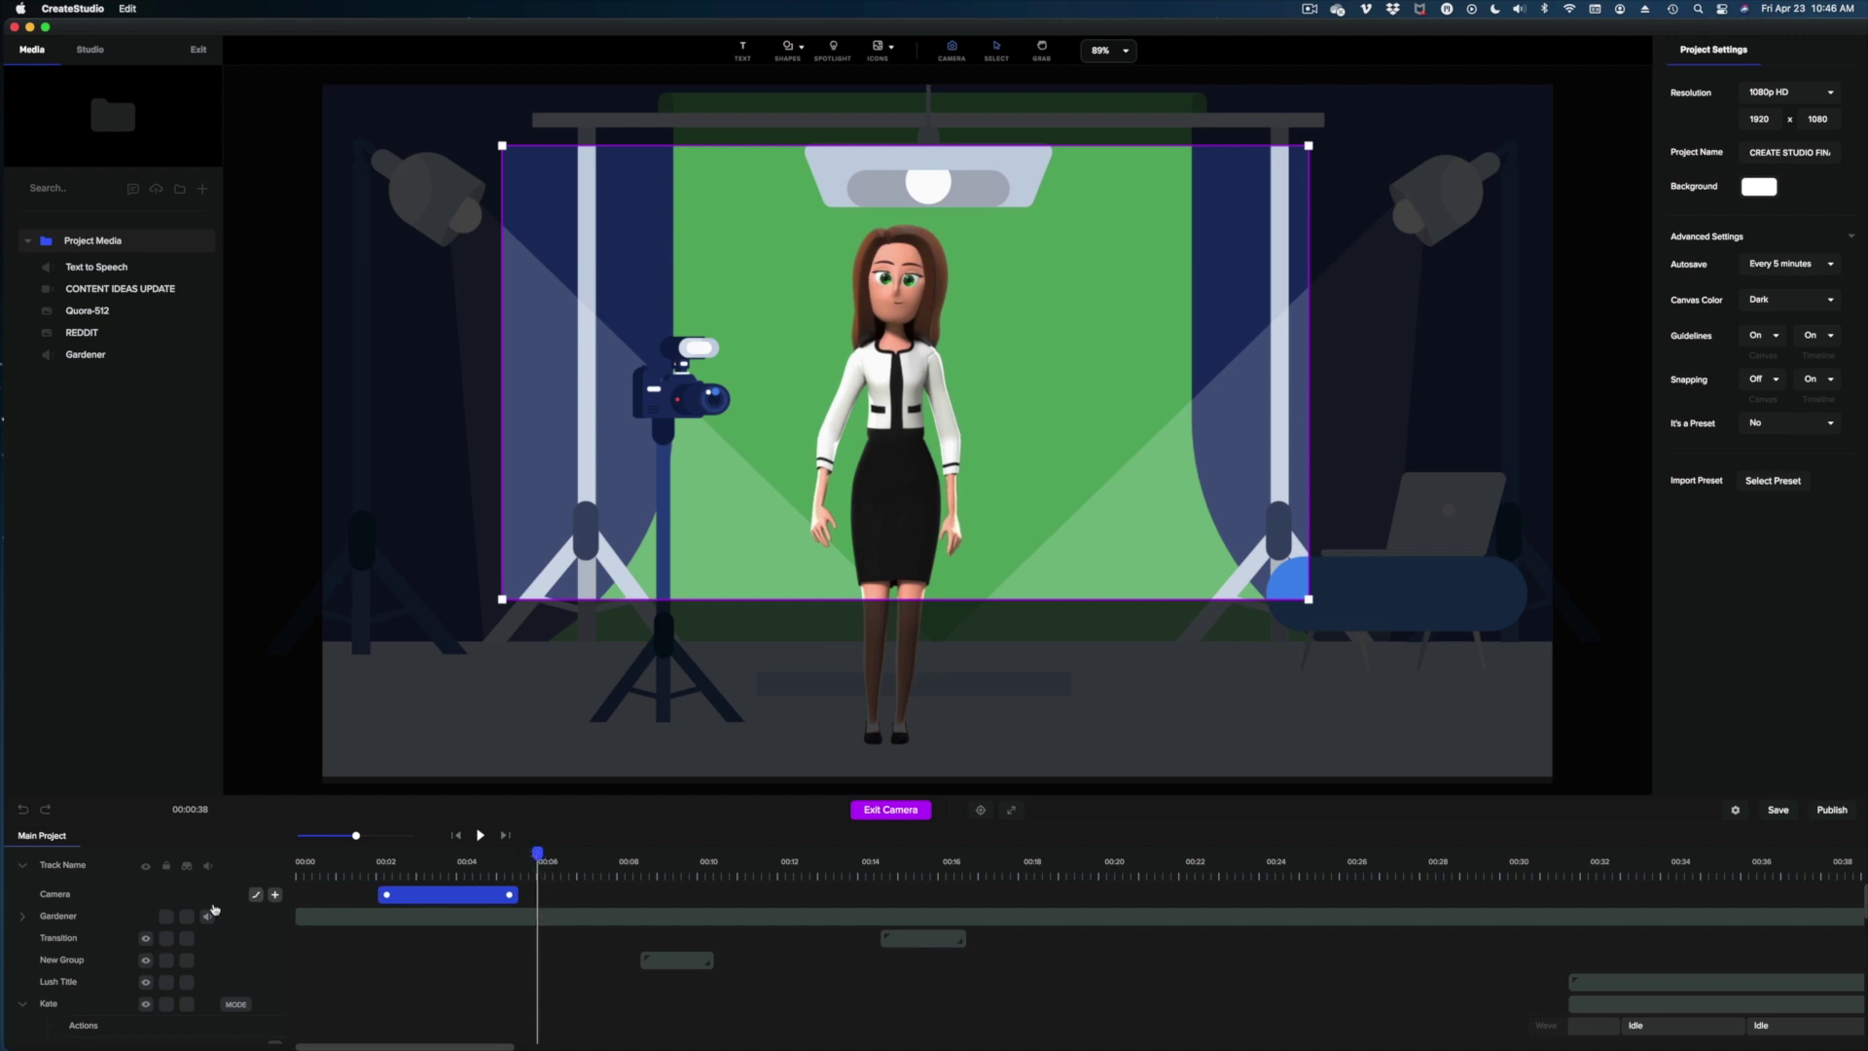
pyautogui.click(275, 895)
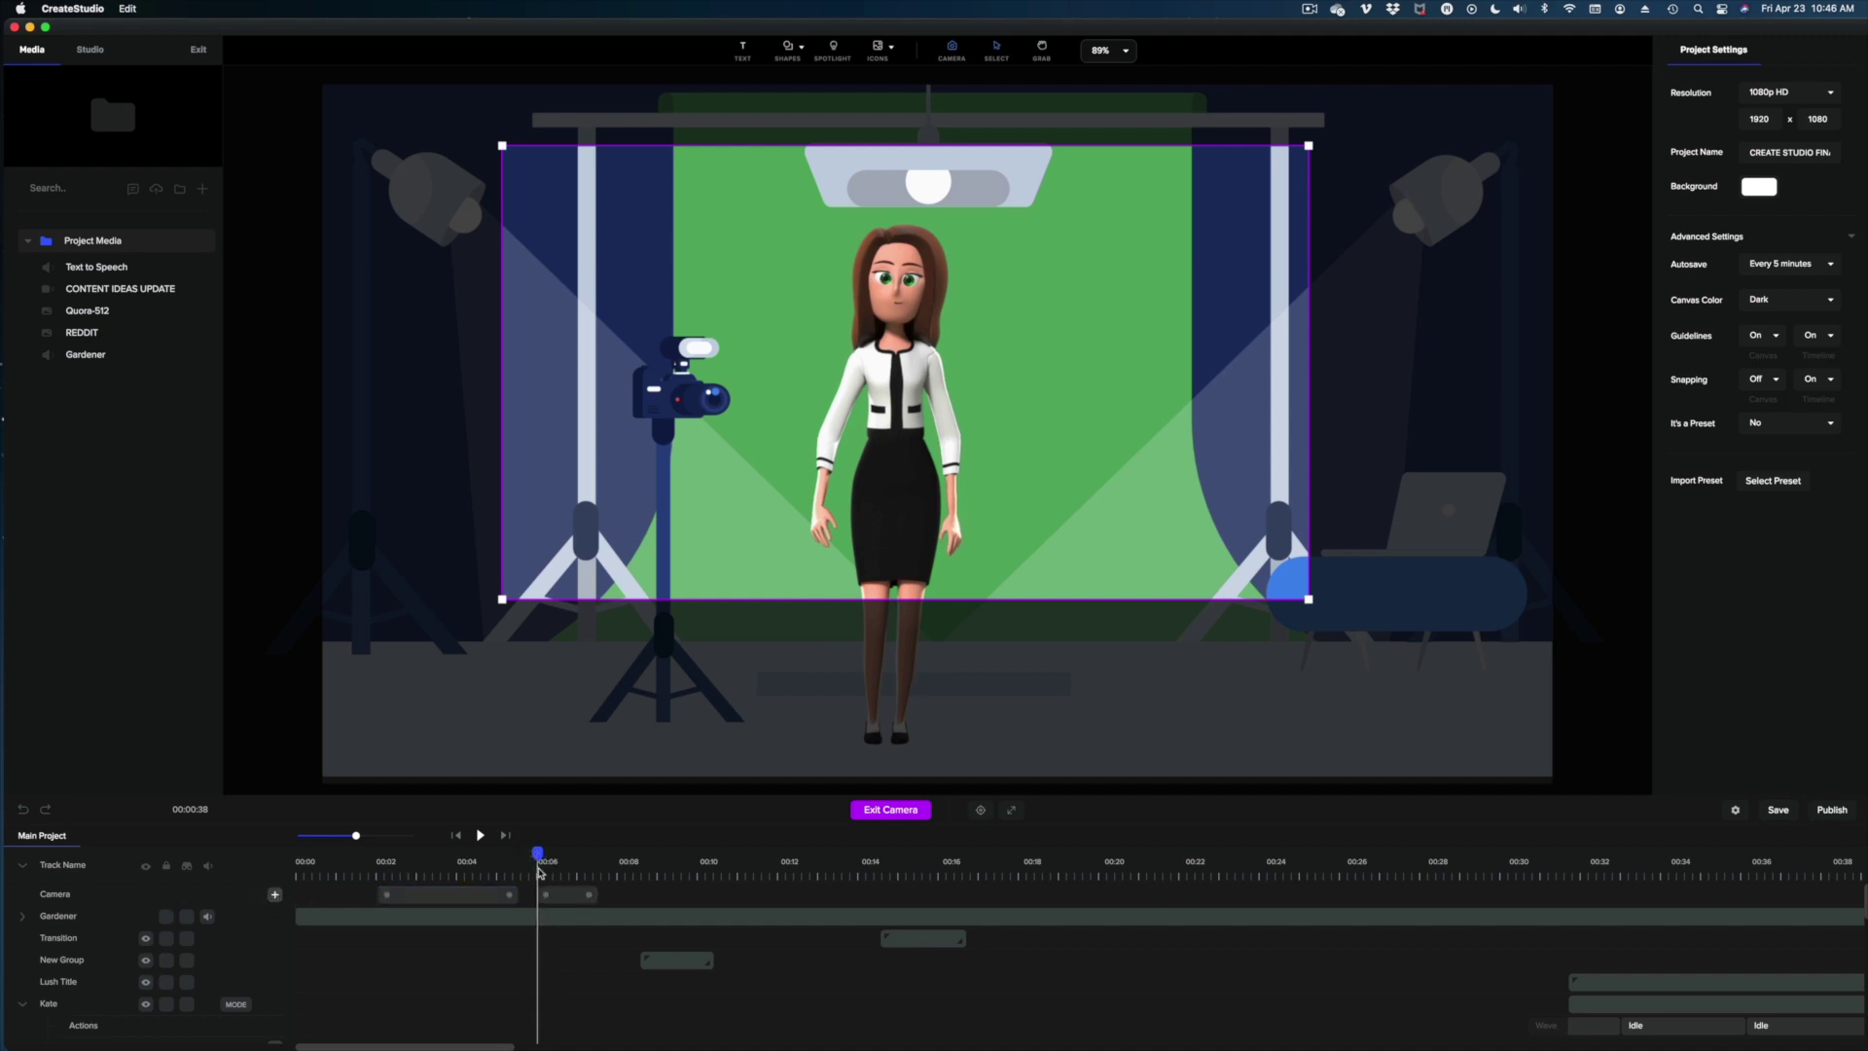
pyautogui.click(593, 897)
pyautogui.moveTo(596, 899)
pyautogui.mouseDown()
pyautogui.moveTo(614, 899)
pyautogui.moveTo(595, 895)
pyautogui.mouseUp()
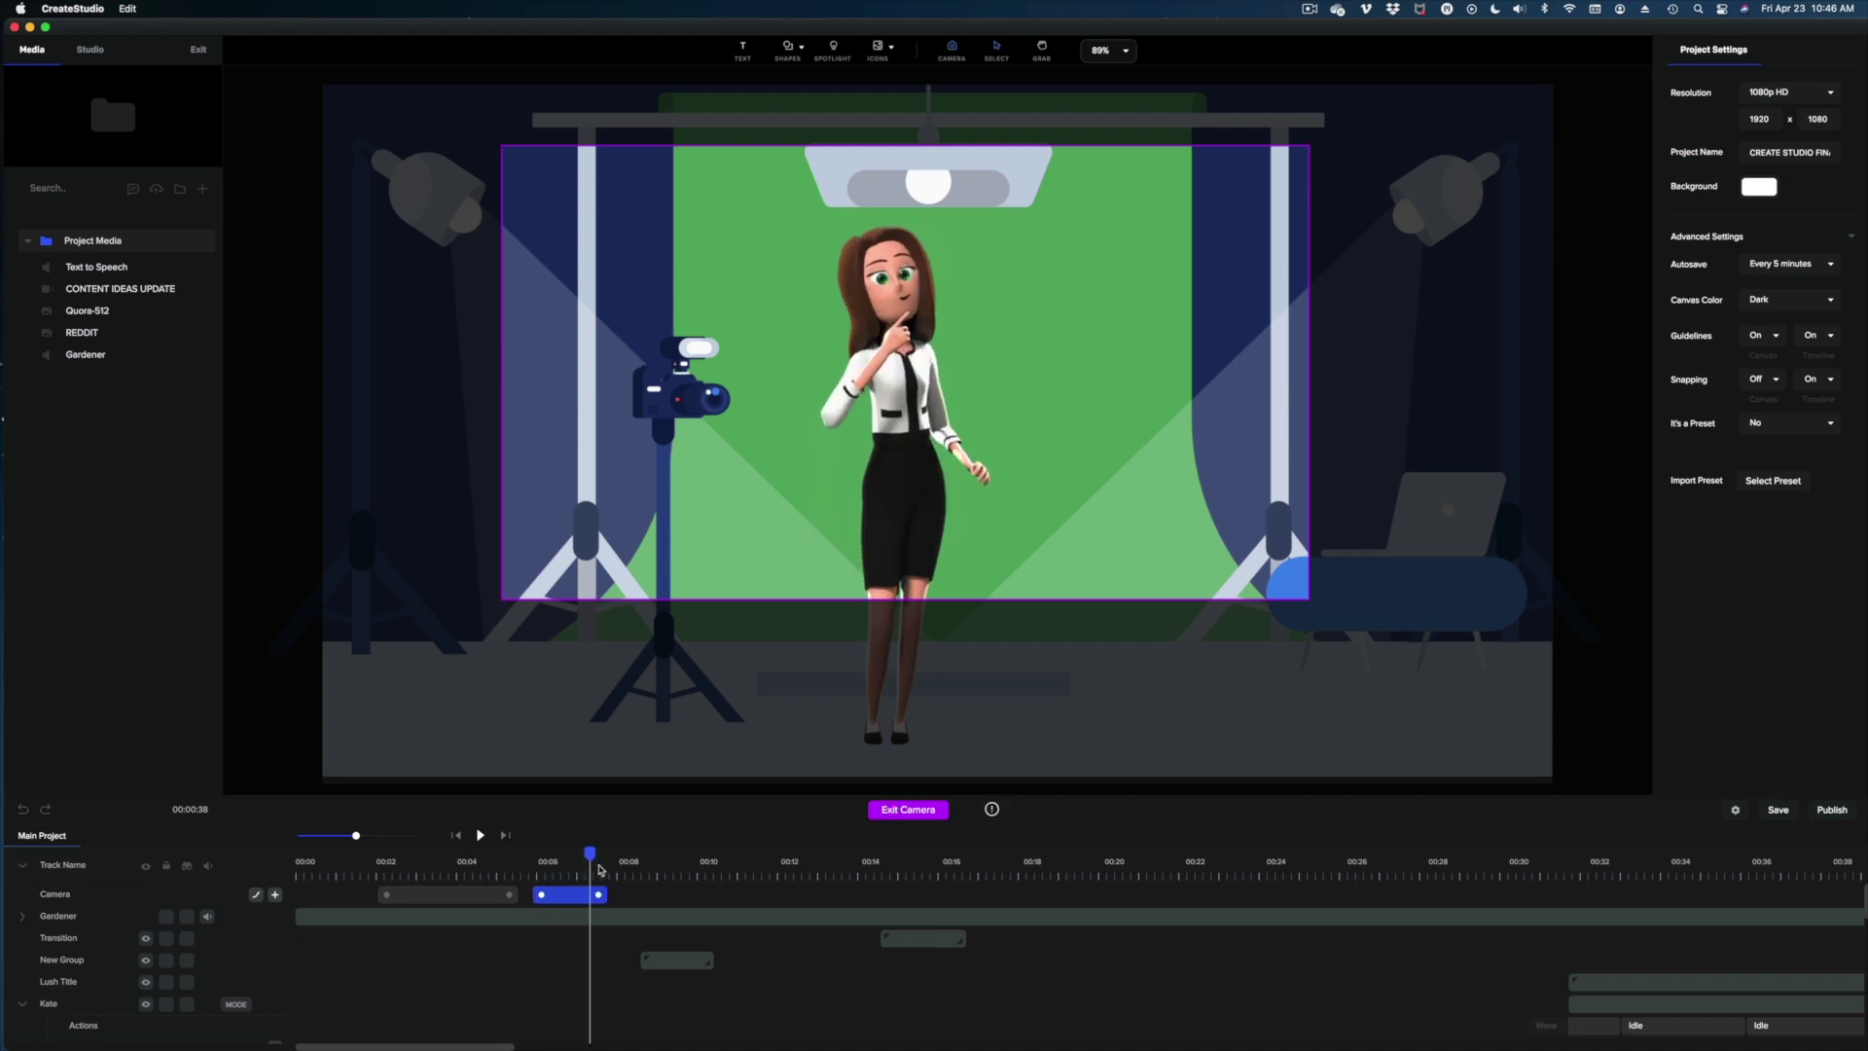
pyautogui.click(579, 874)
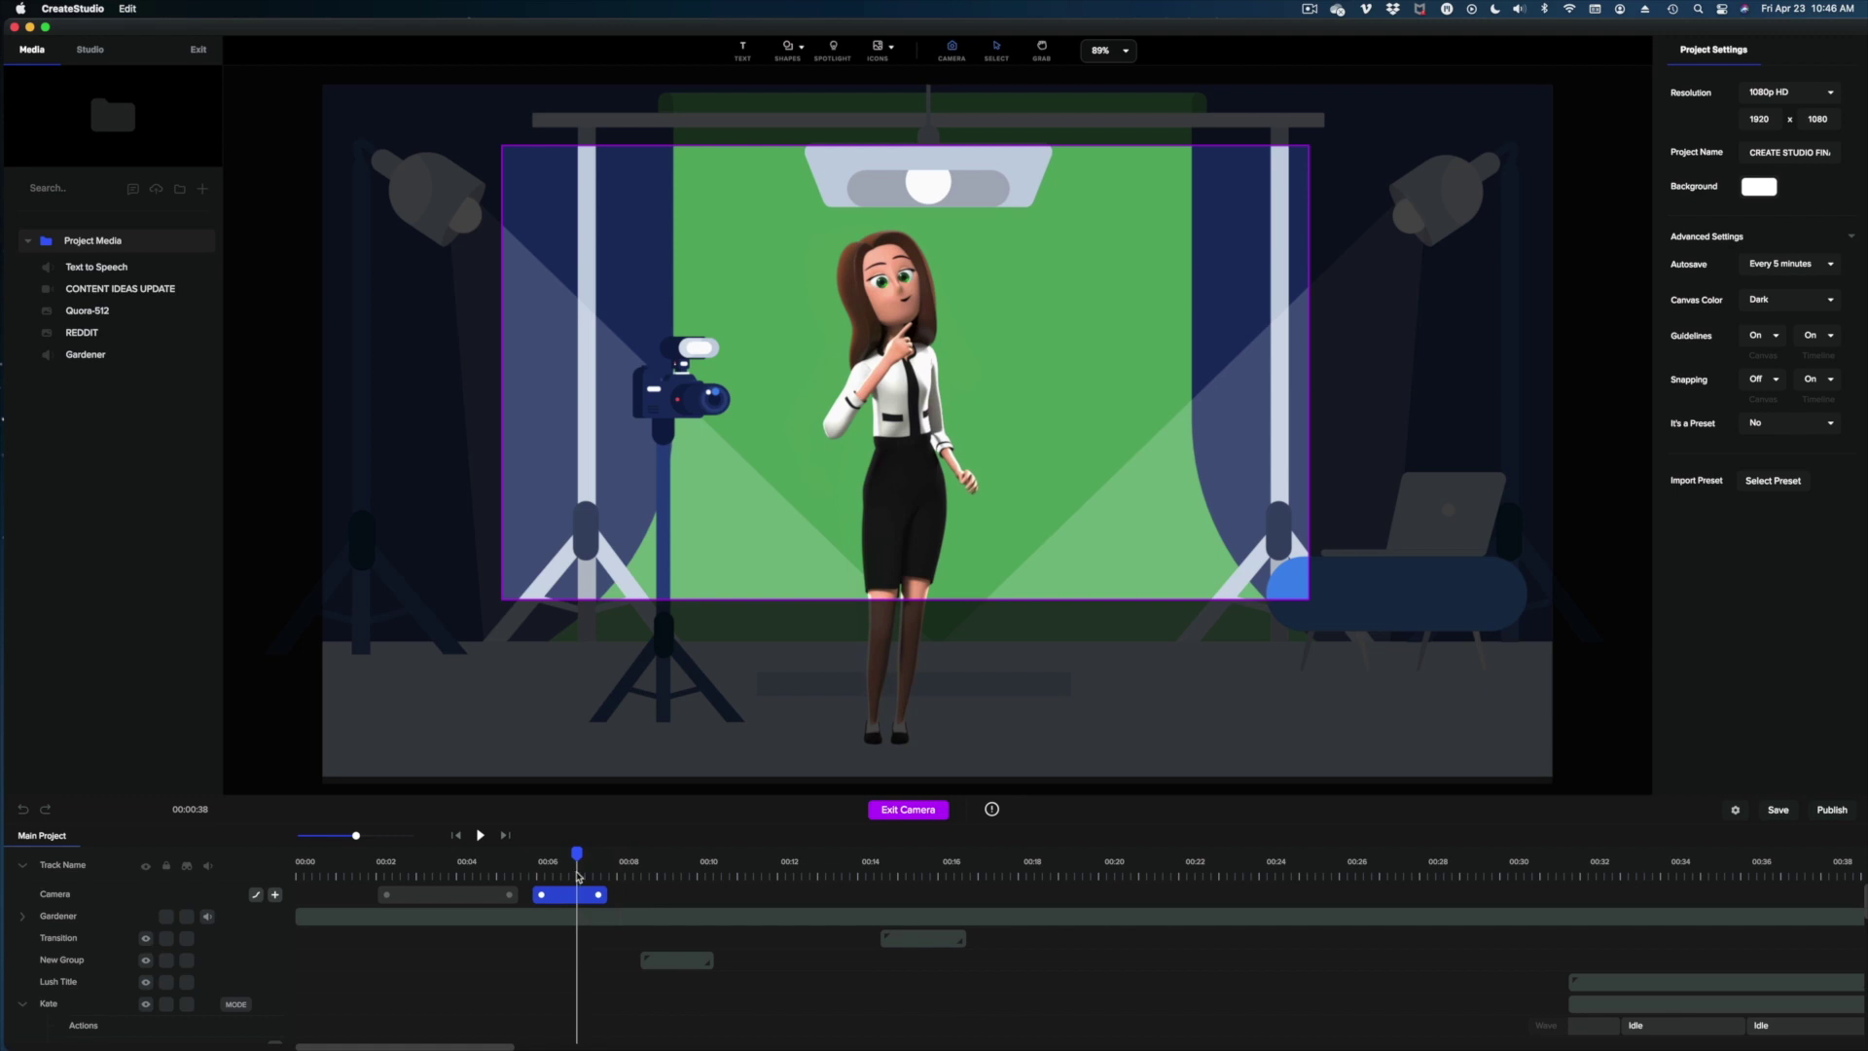
pyautogui.moveTo(578, 855); pyautogui.dragTo(621, 856)
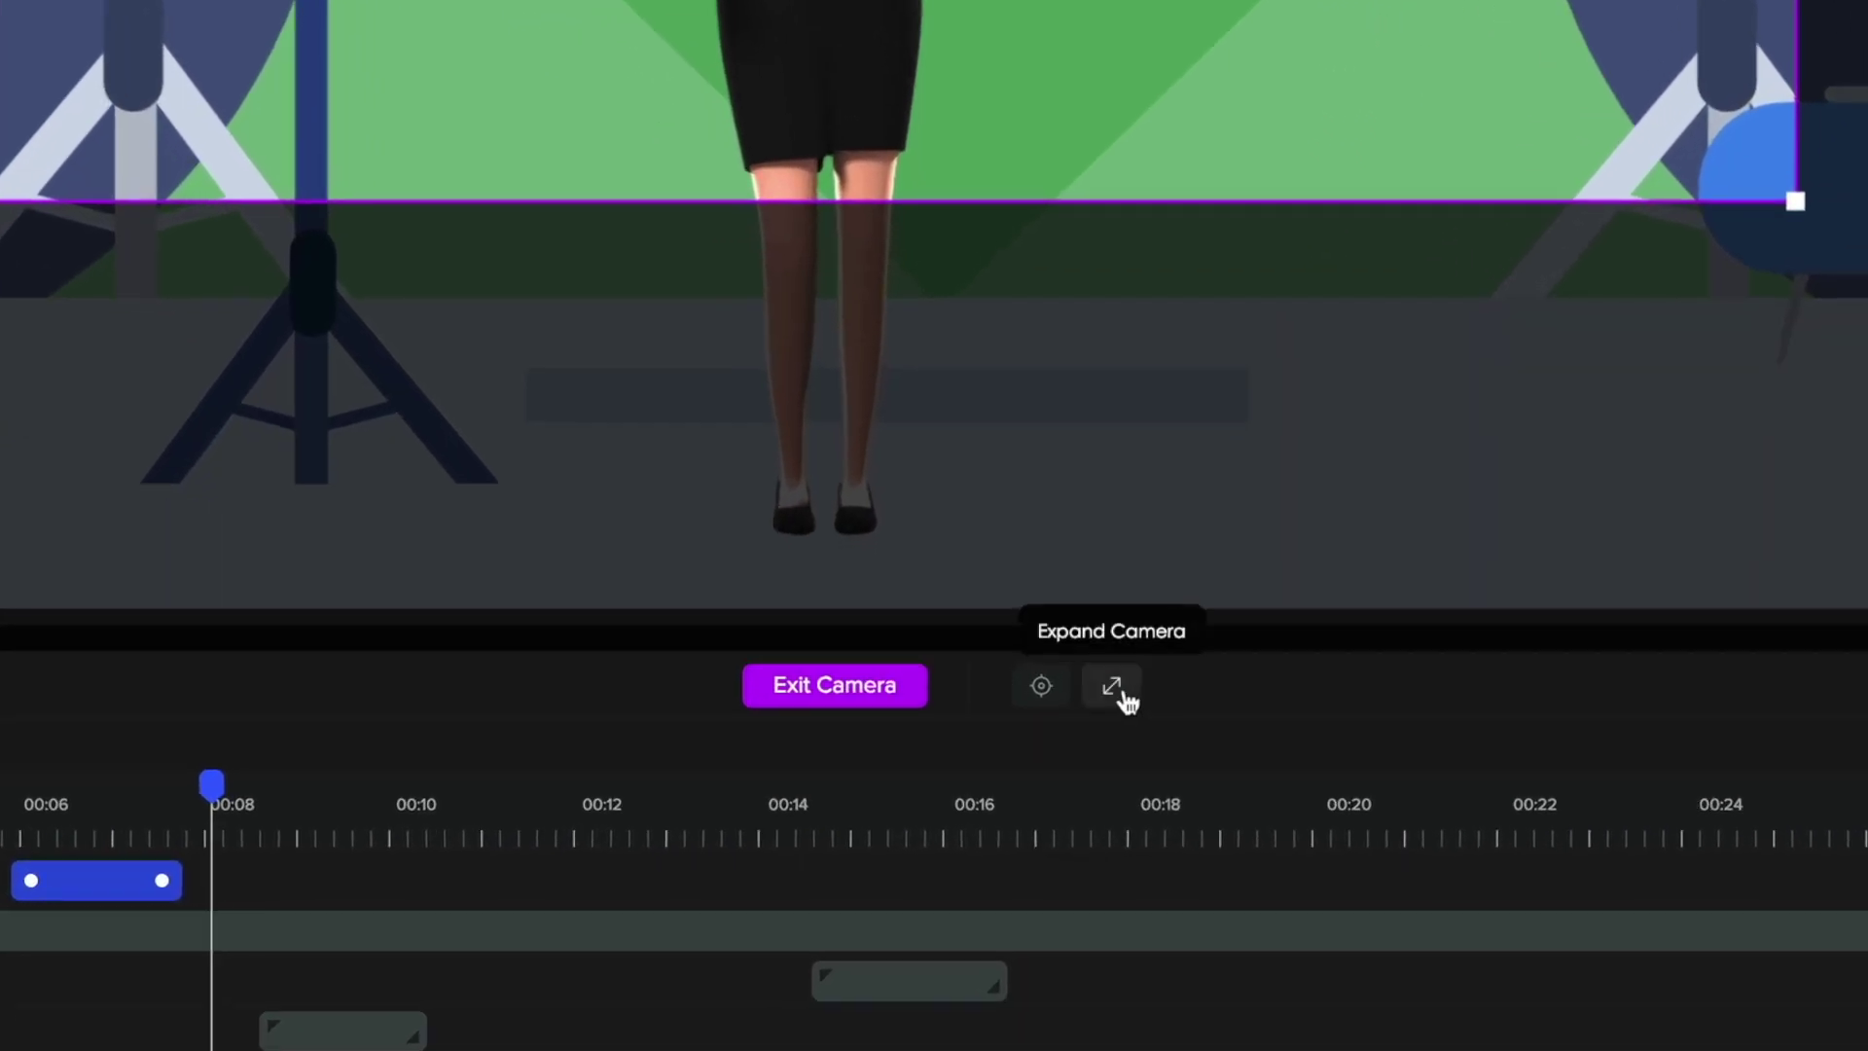
pyautogui.click(1125, 694)
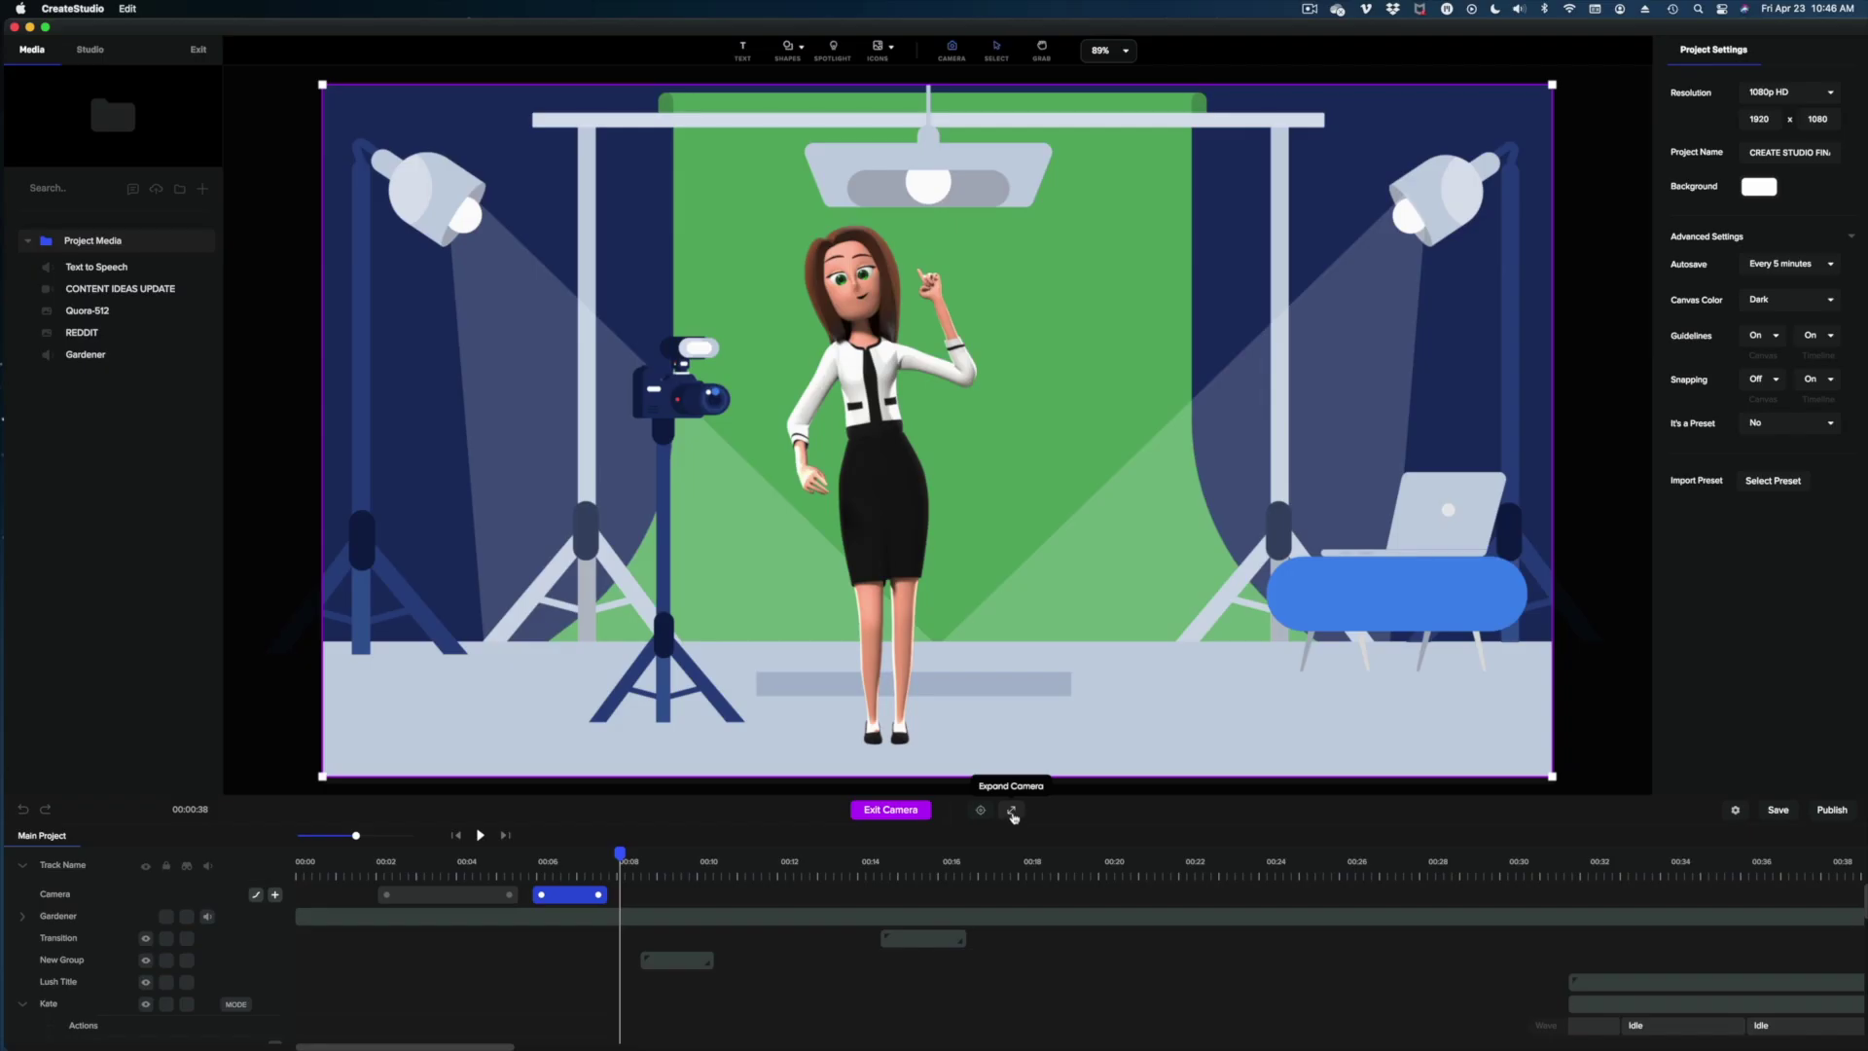
pyautogui.click(529, 874)
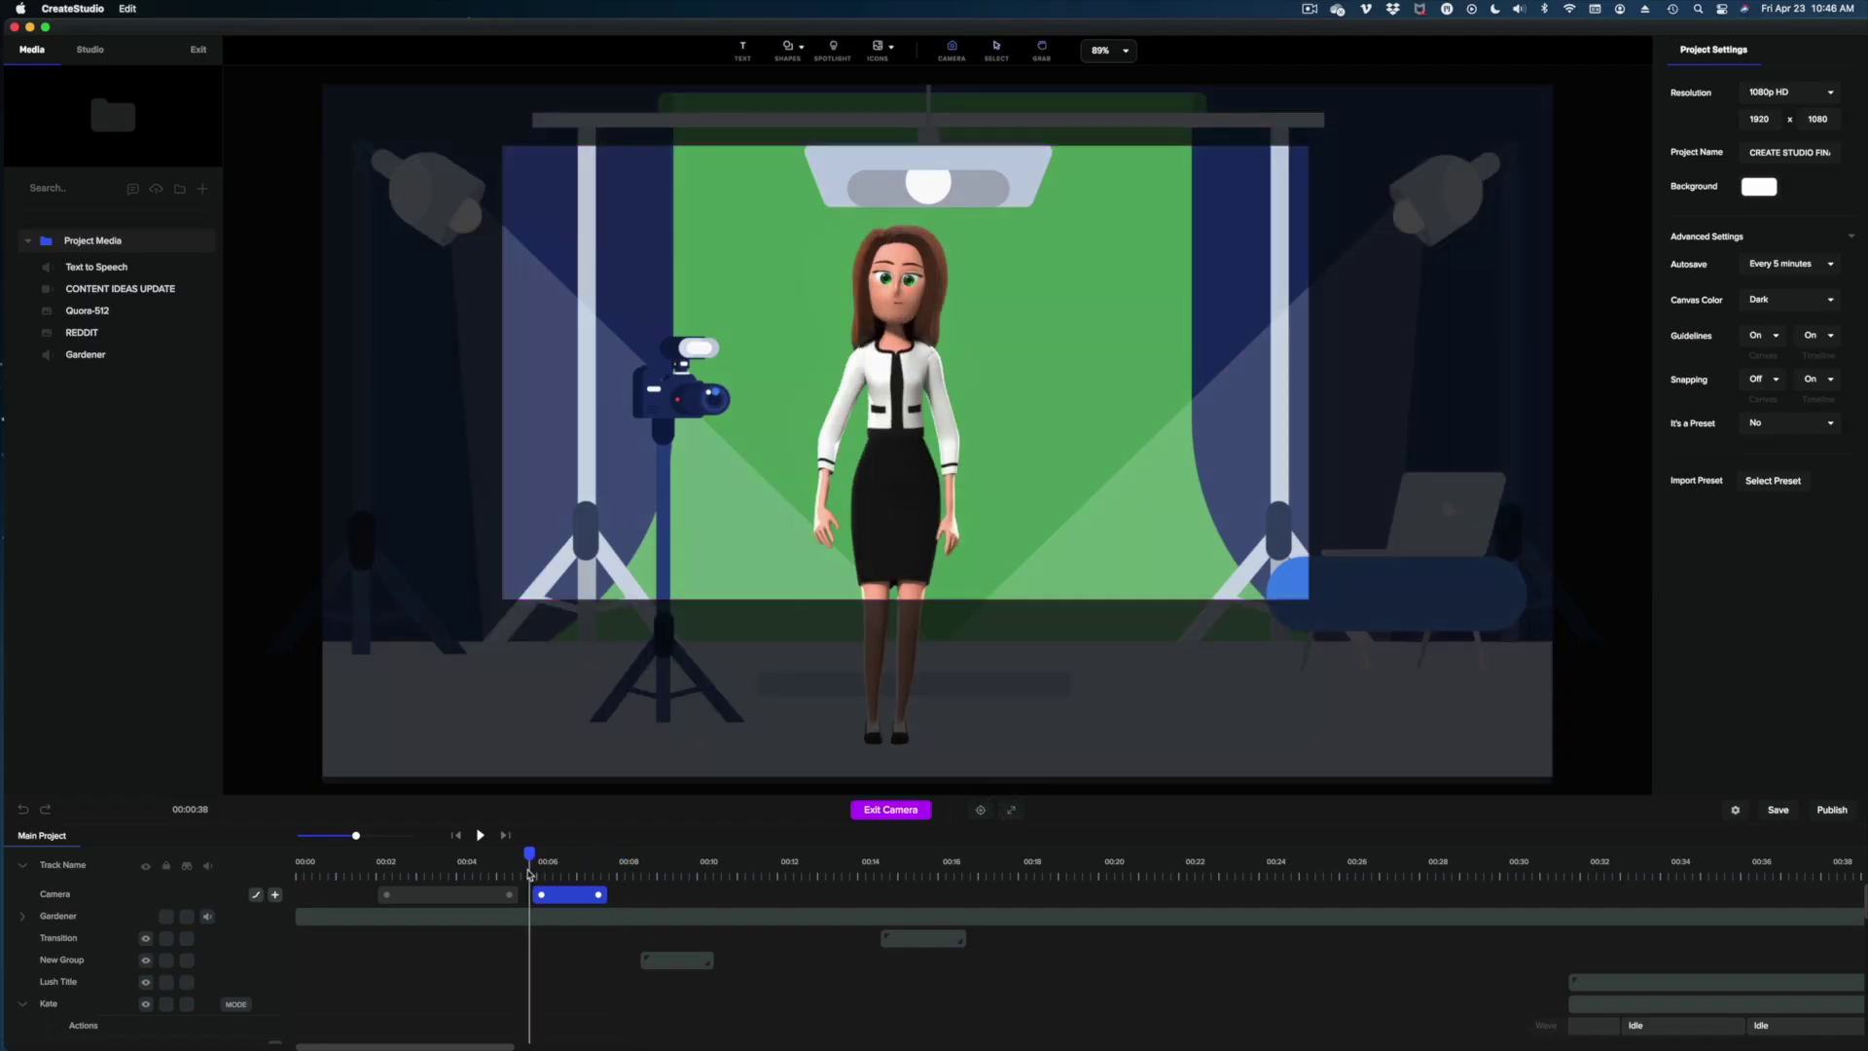
pyautogui.press('space')
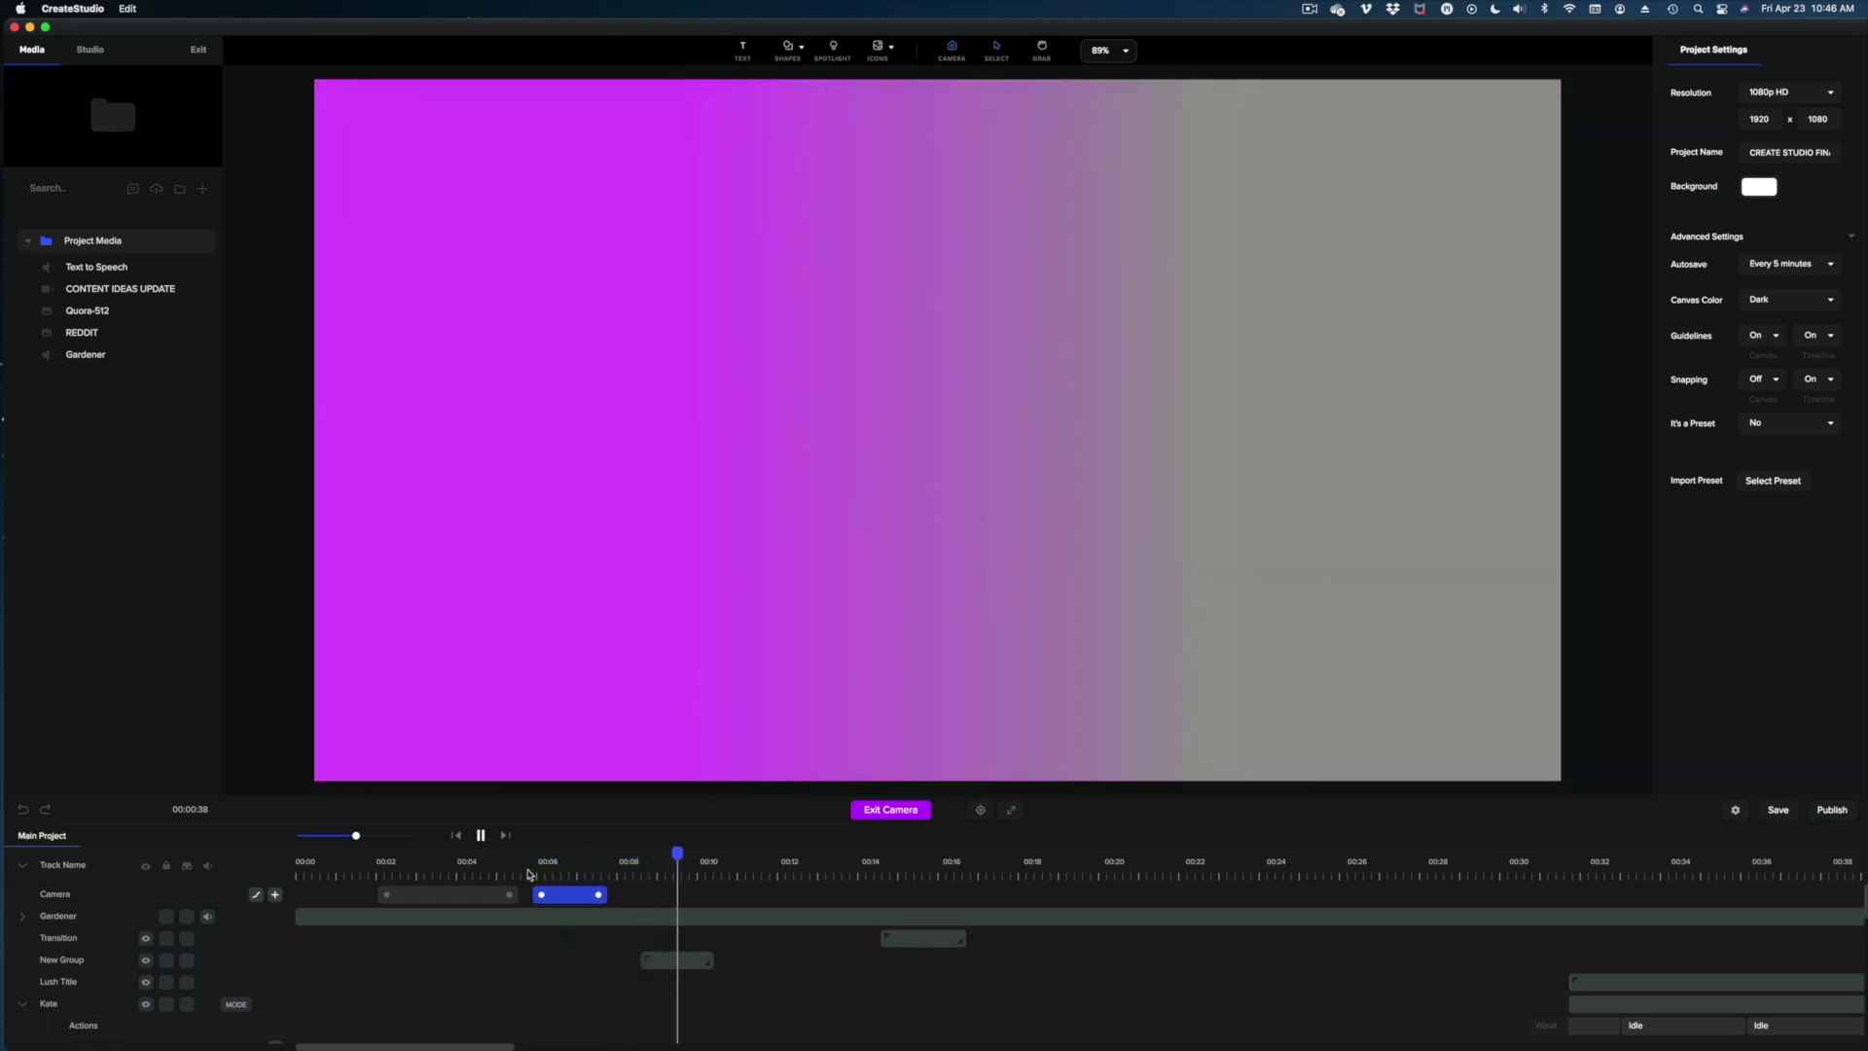
# Add a camera move at 00:10 that zooms the frame down onto the laptop by 00:12.
pyautogui.press('space')
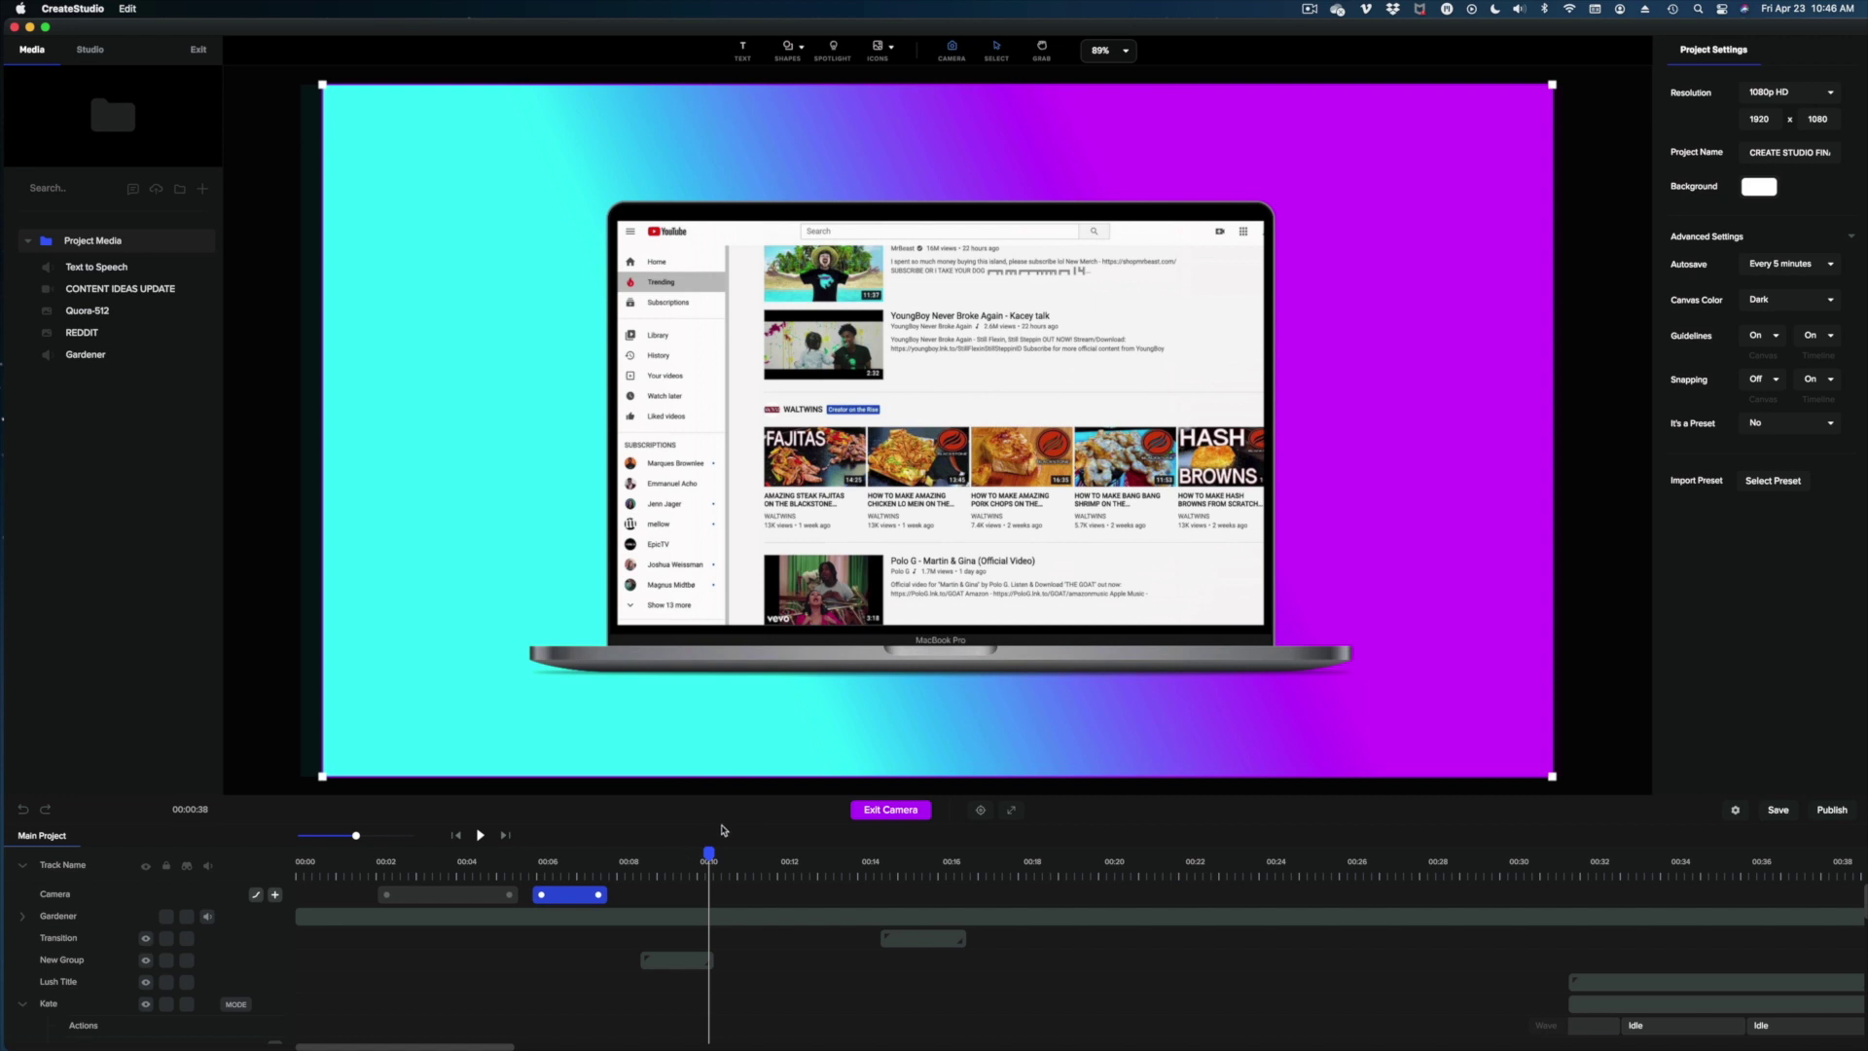
pyautogui.press('Left')
pyautogui.press('Left')
pyautogui.press('Left')
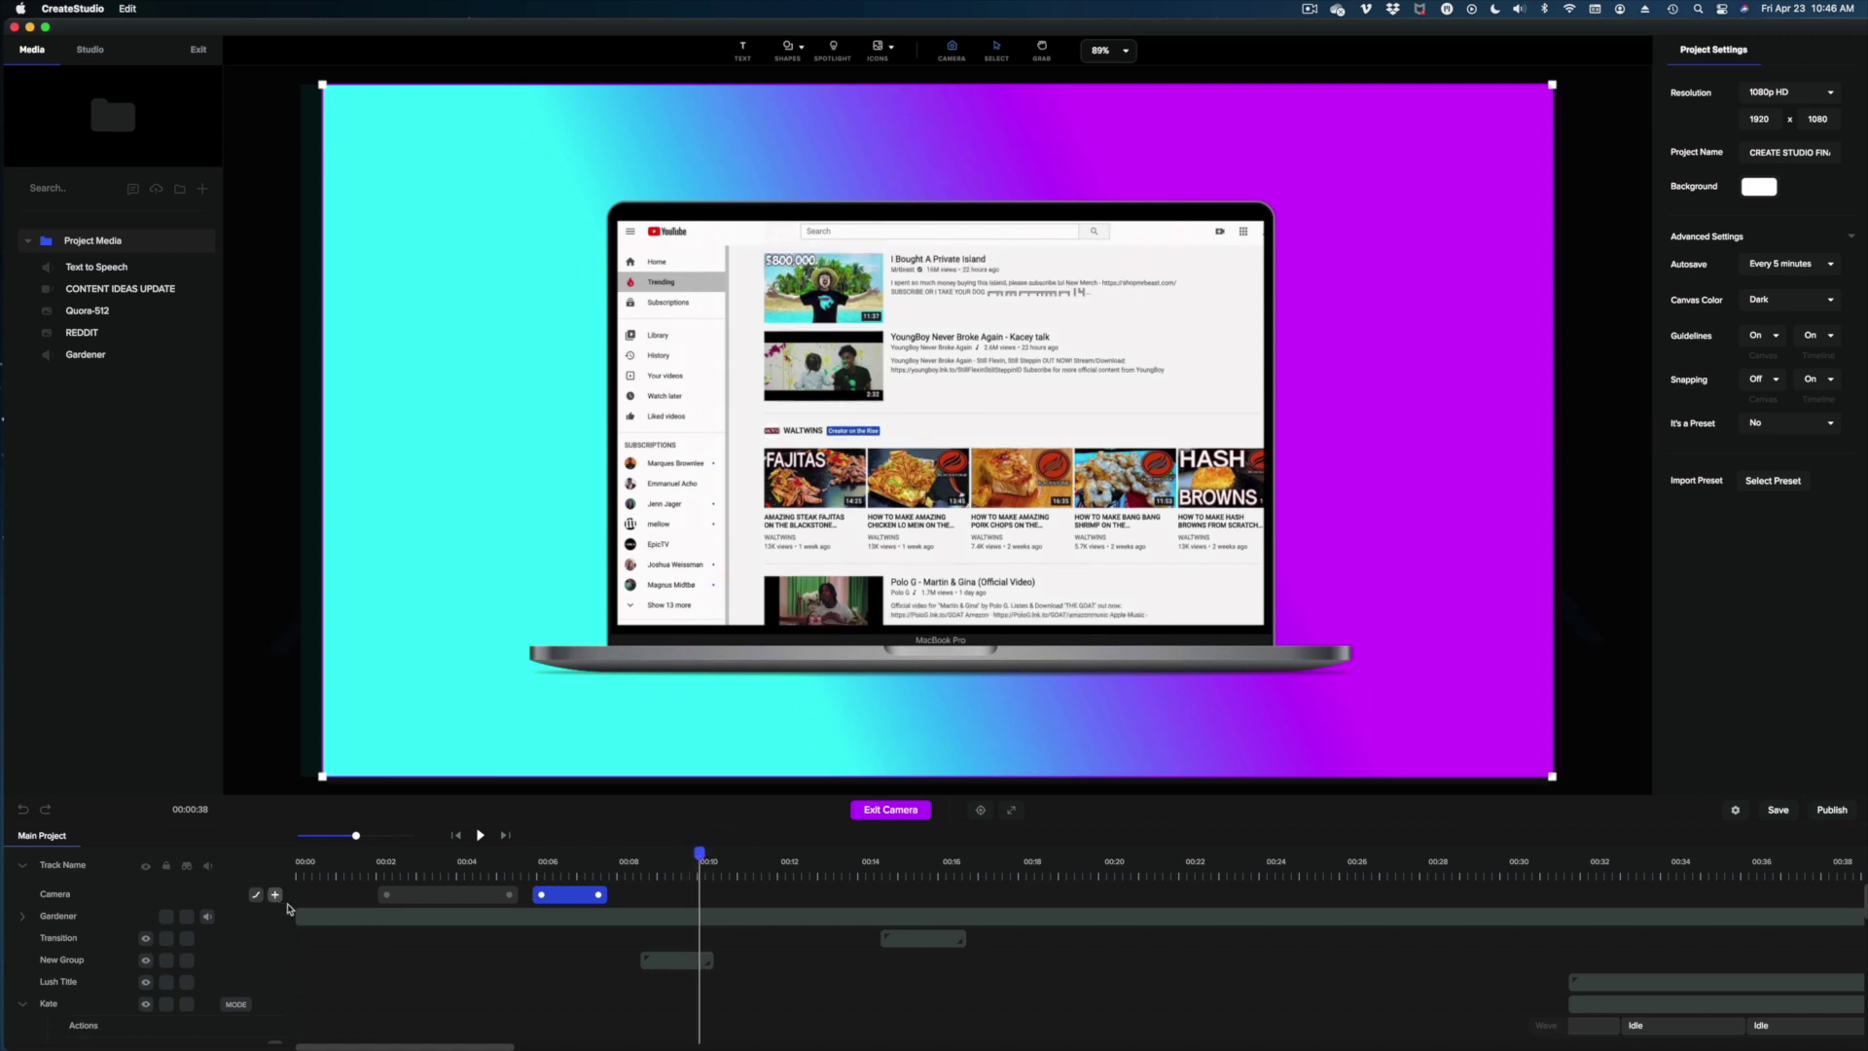
pyautogui.click(275, 894)
pyautogui.moveTo(698, 854); pyautogui.dragTo(784, 856)
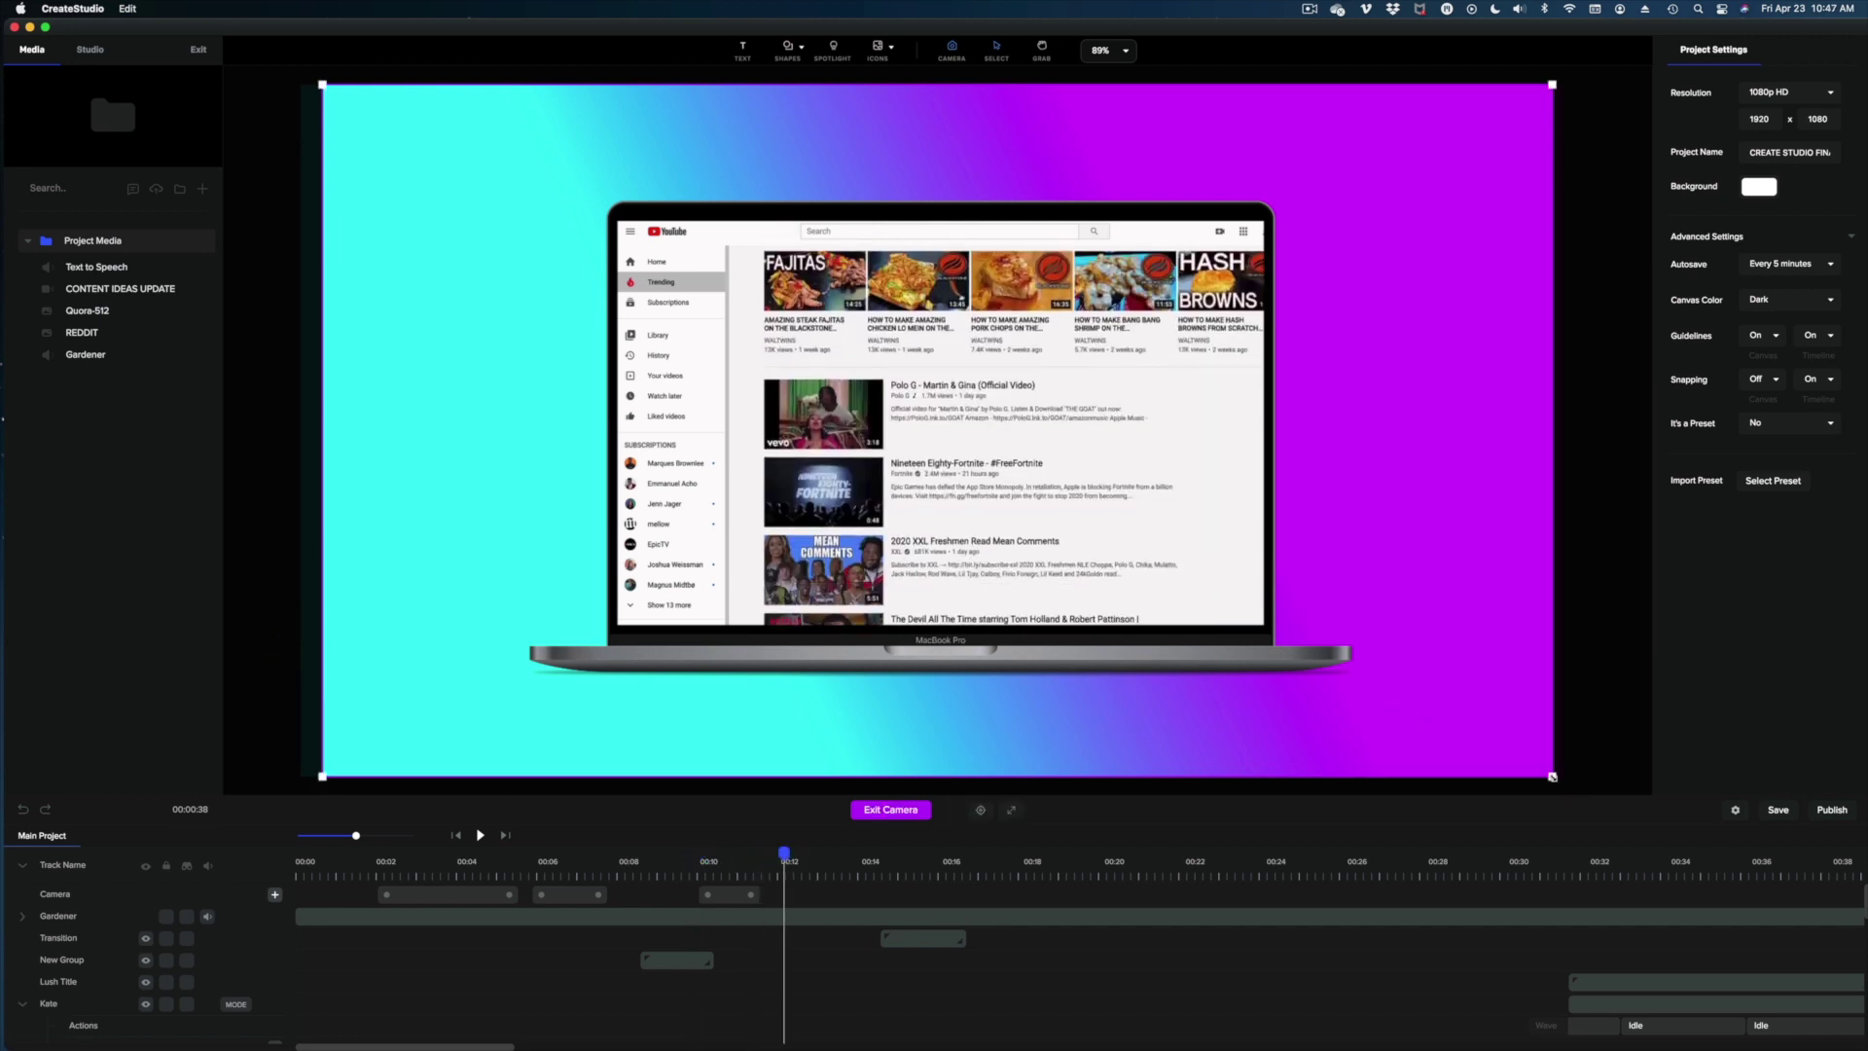
pyautogui.moveTo(1554, 776); pyautogui.dragTo(1017, 476)
pyautogui.moveTo(827, 384); pyautogui.dragTo(823, 519)
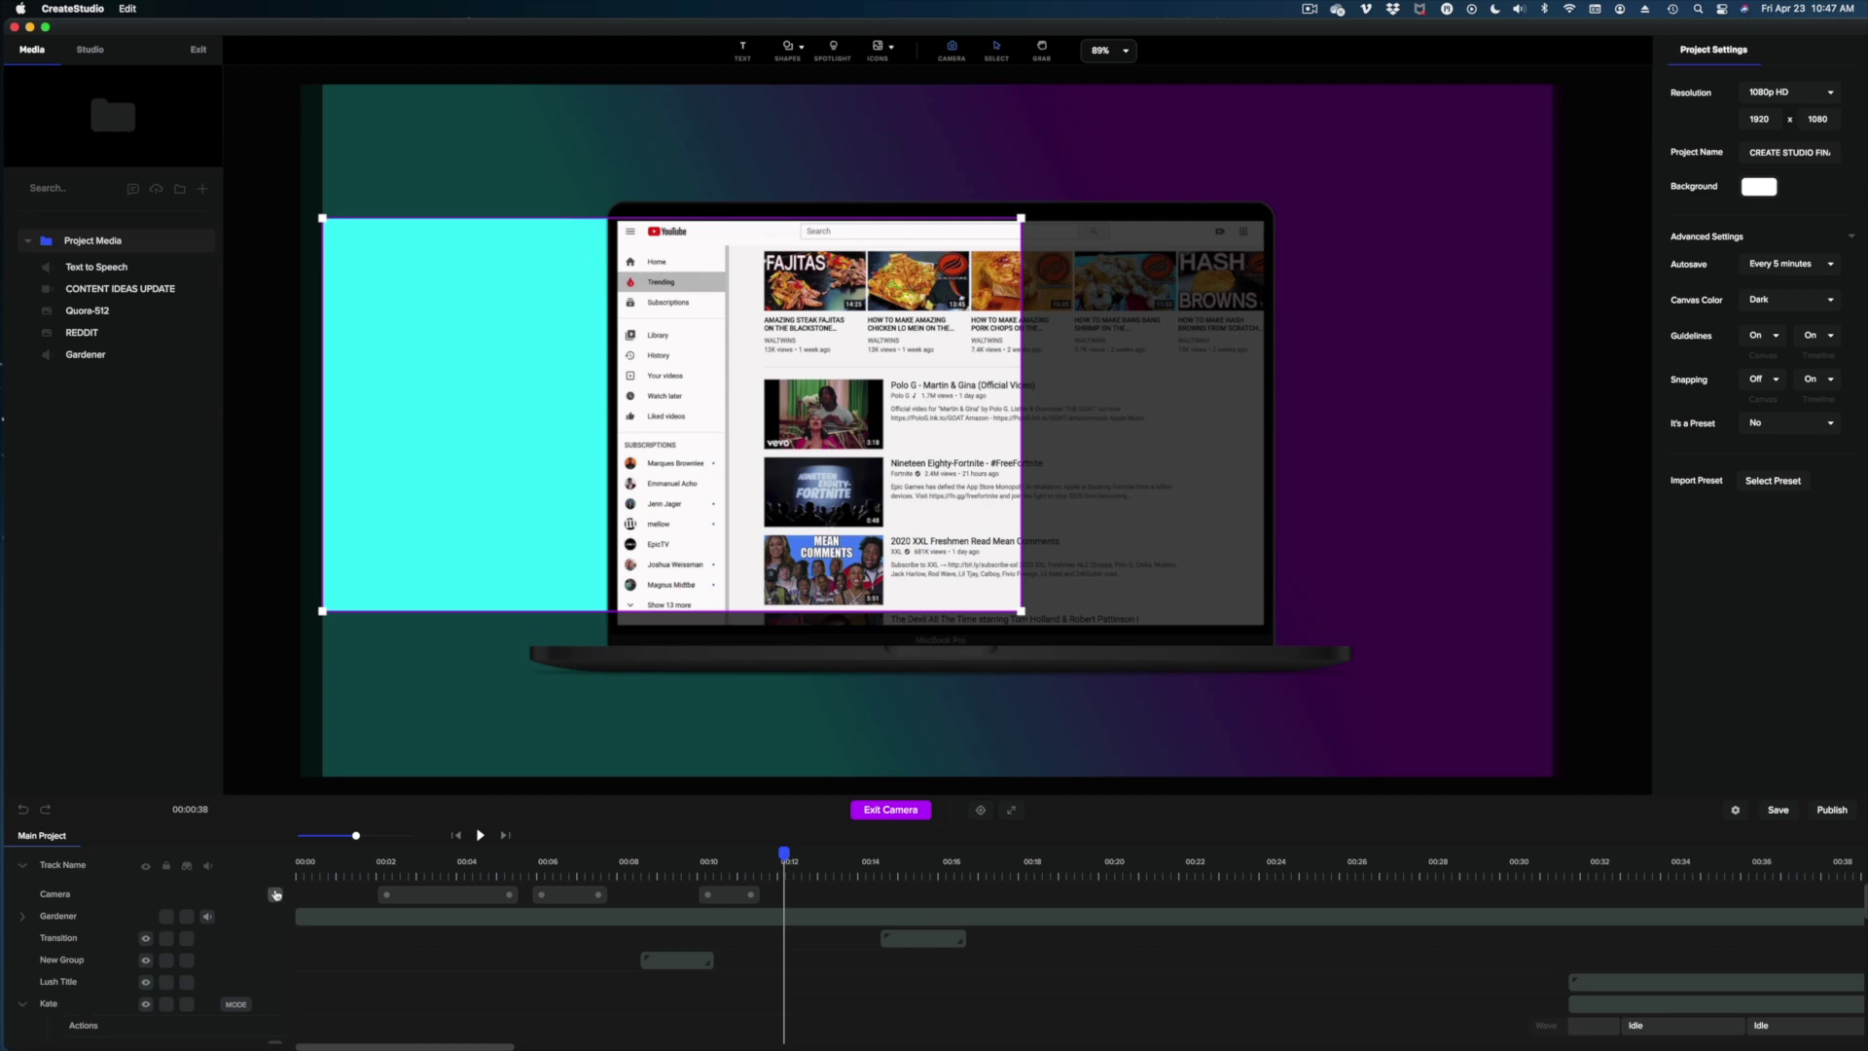
# Add a keyframe at about 00:14 panning to the screen's right side, then preview from 00:09.
pyautogui.click(276, 894)
pyautogui.moveTo(784, 855); pyautogui.dragTo(862, 866)
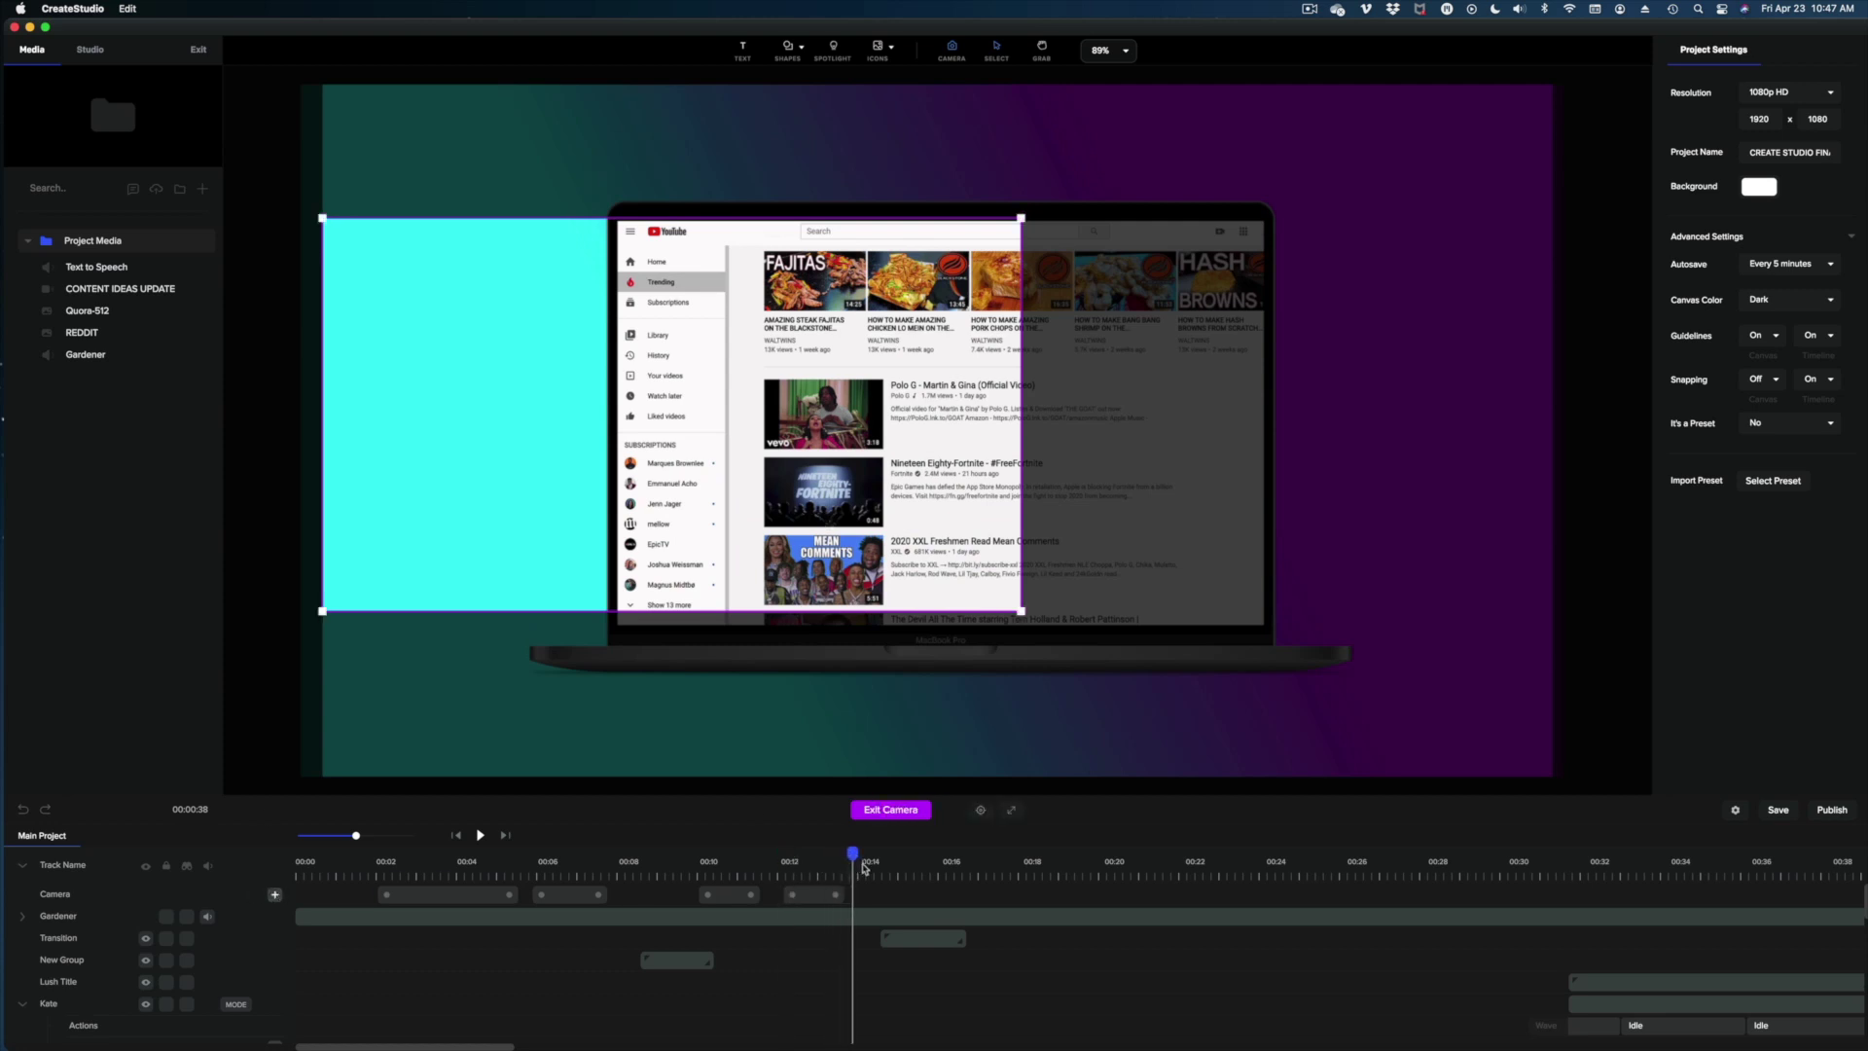
pyautogui.moveTo(583, 489); pyautogui.dragTo(1115, 484)
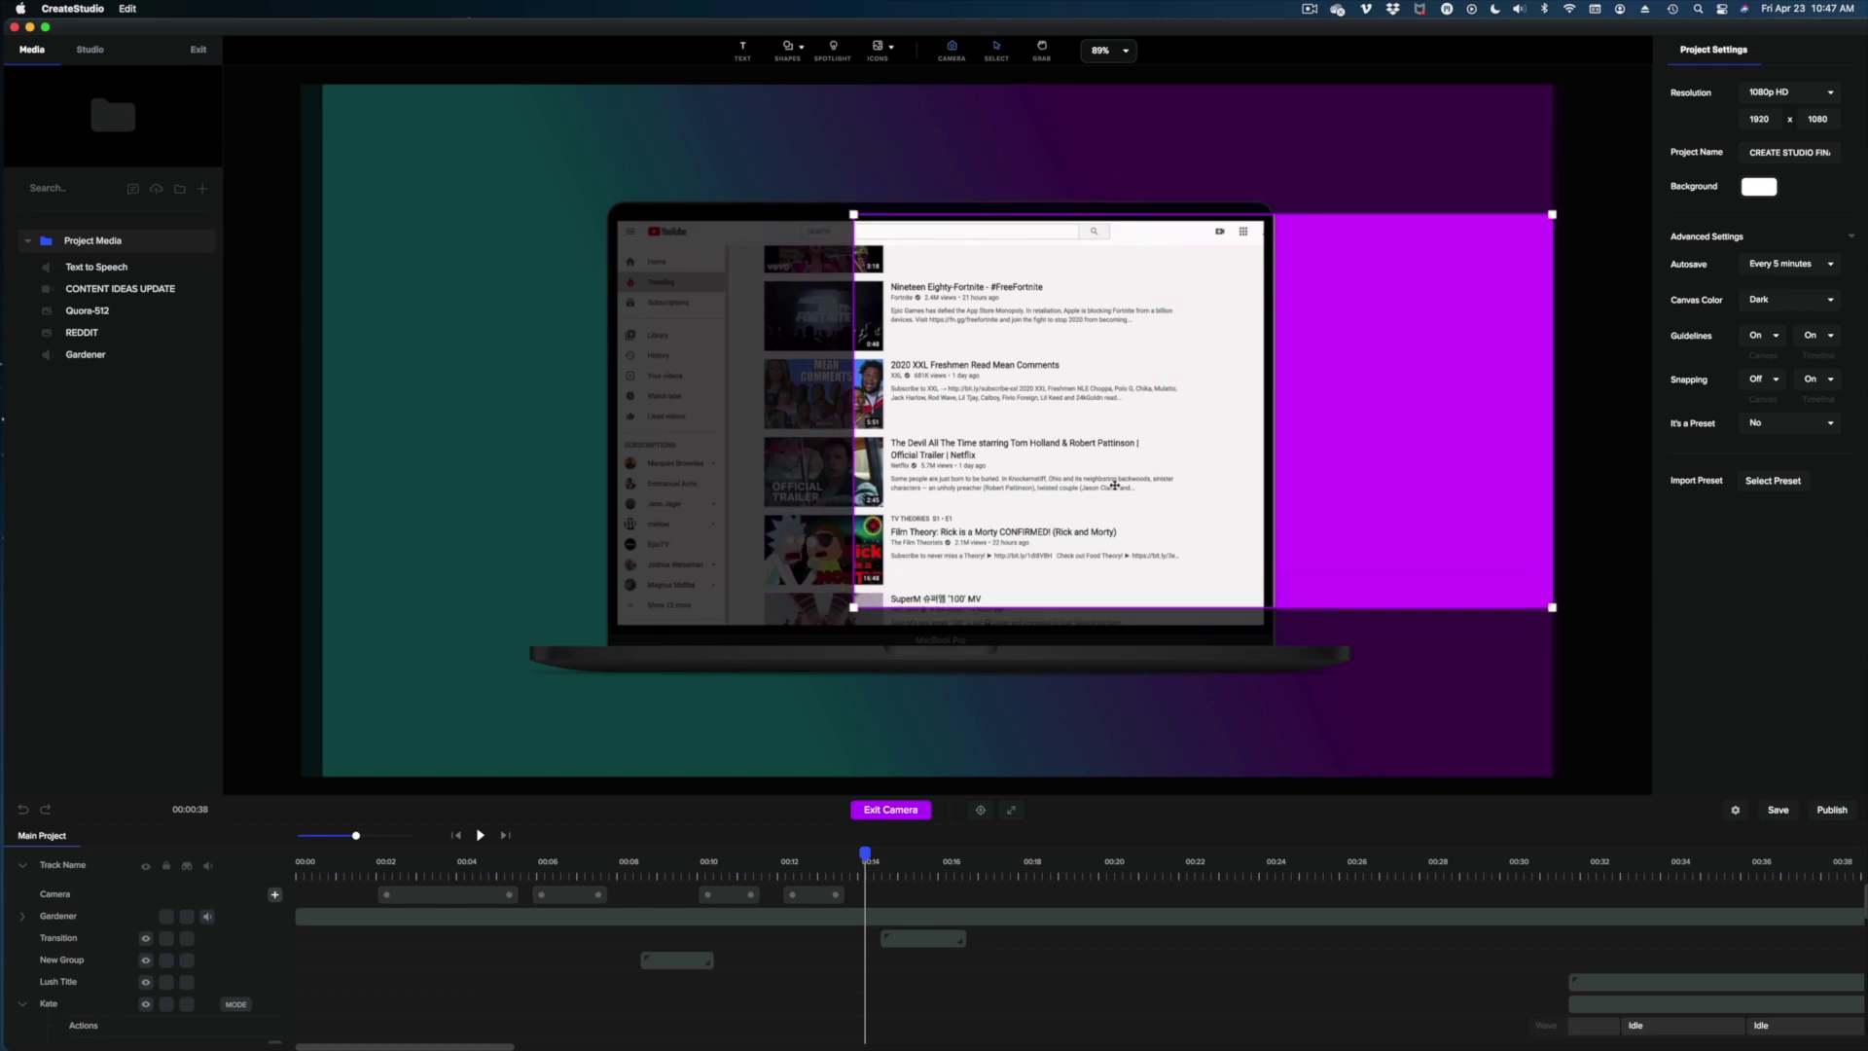
pyautogui.click(686, 865)
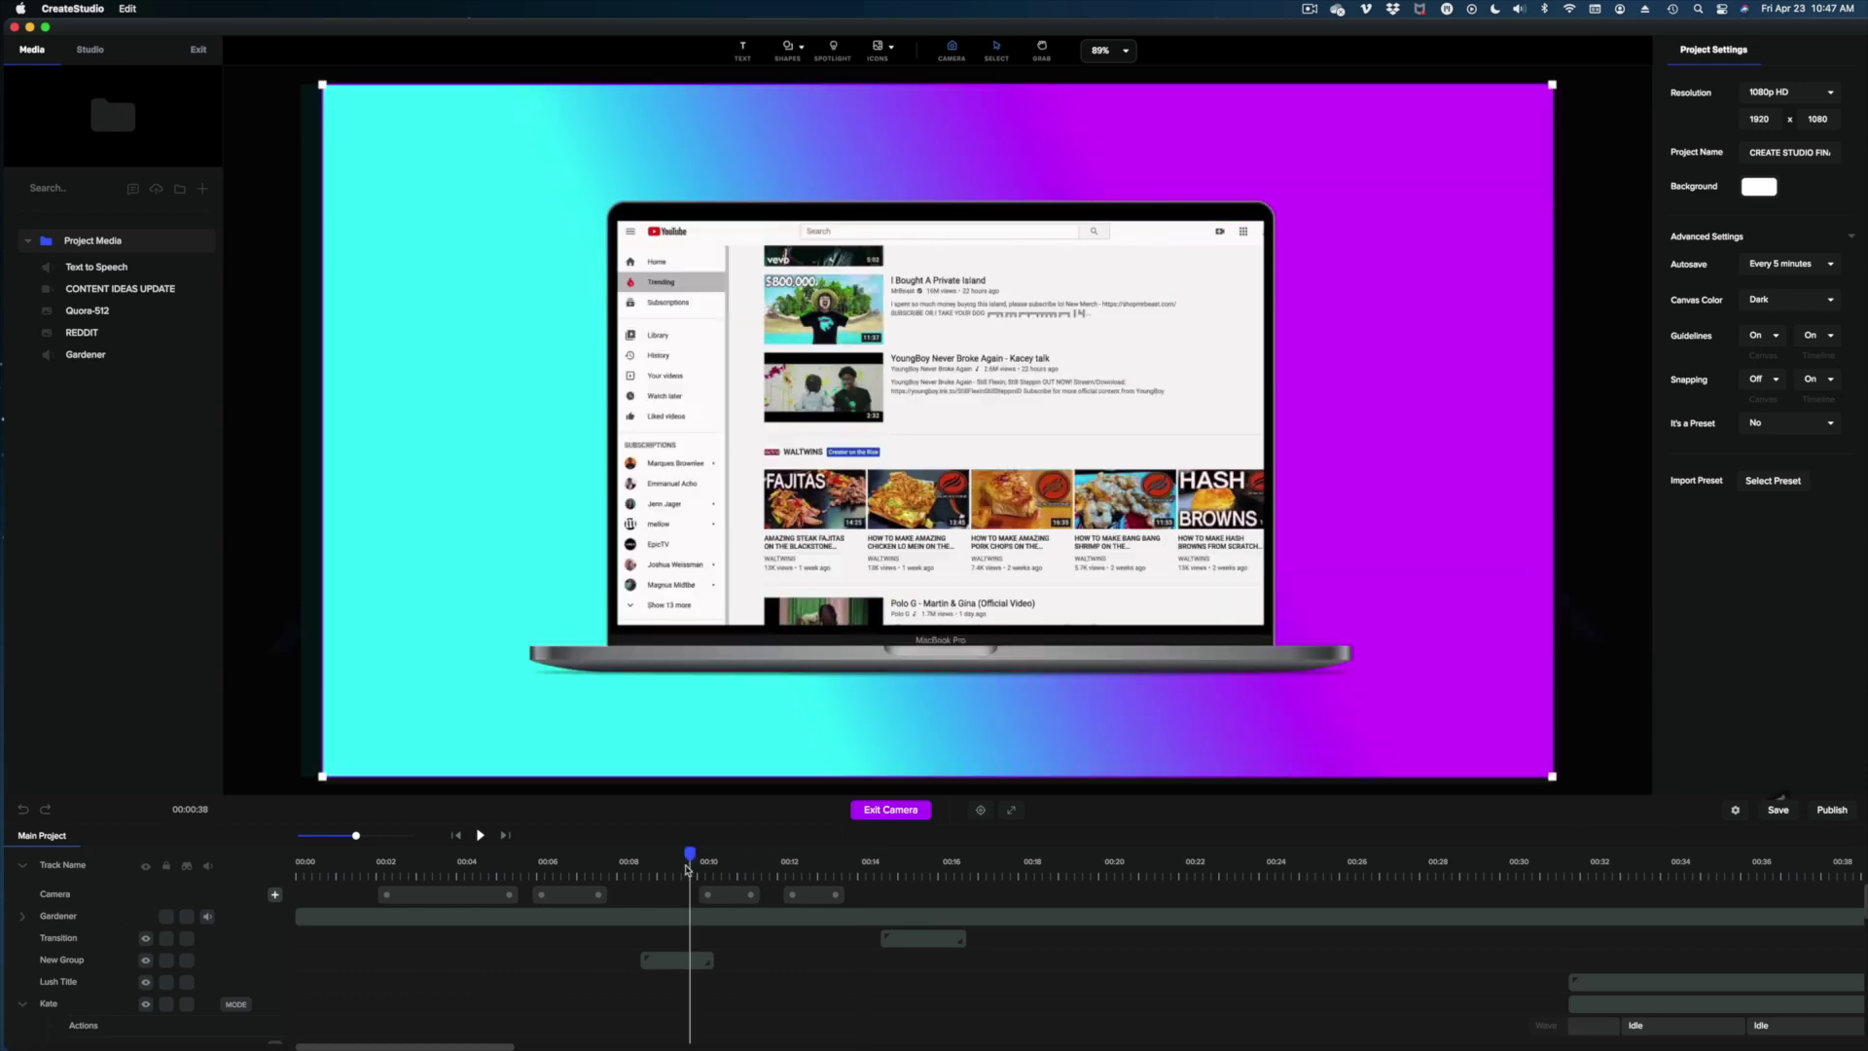
pyautogui.press('space')
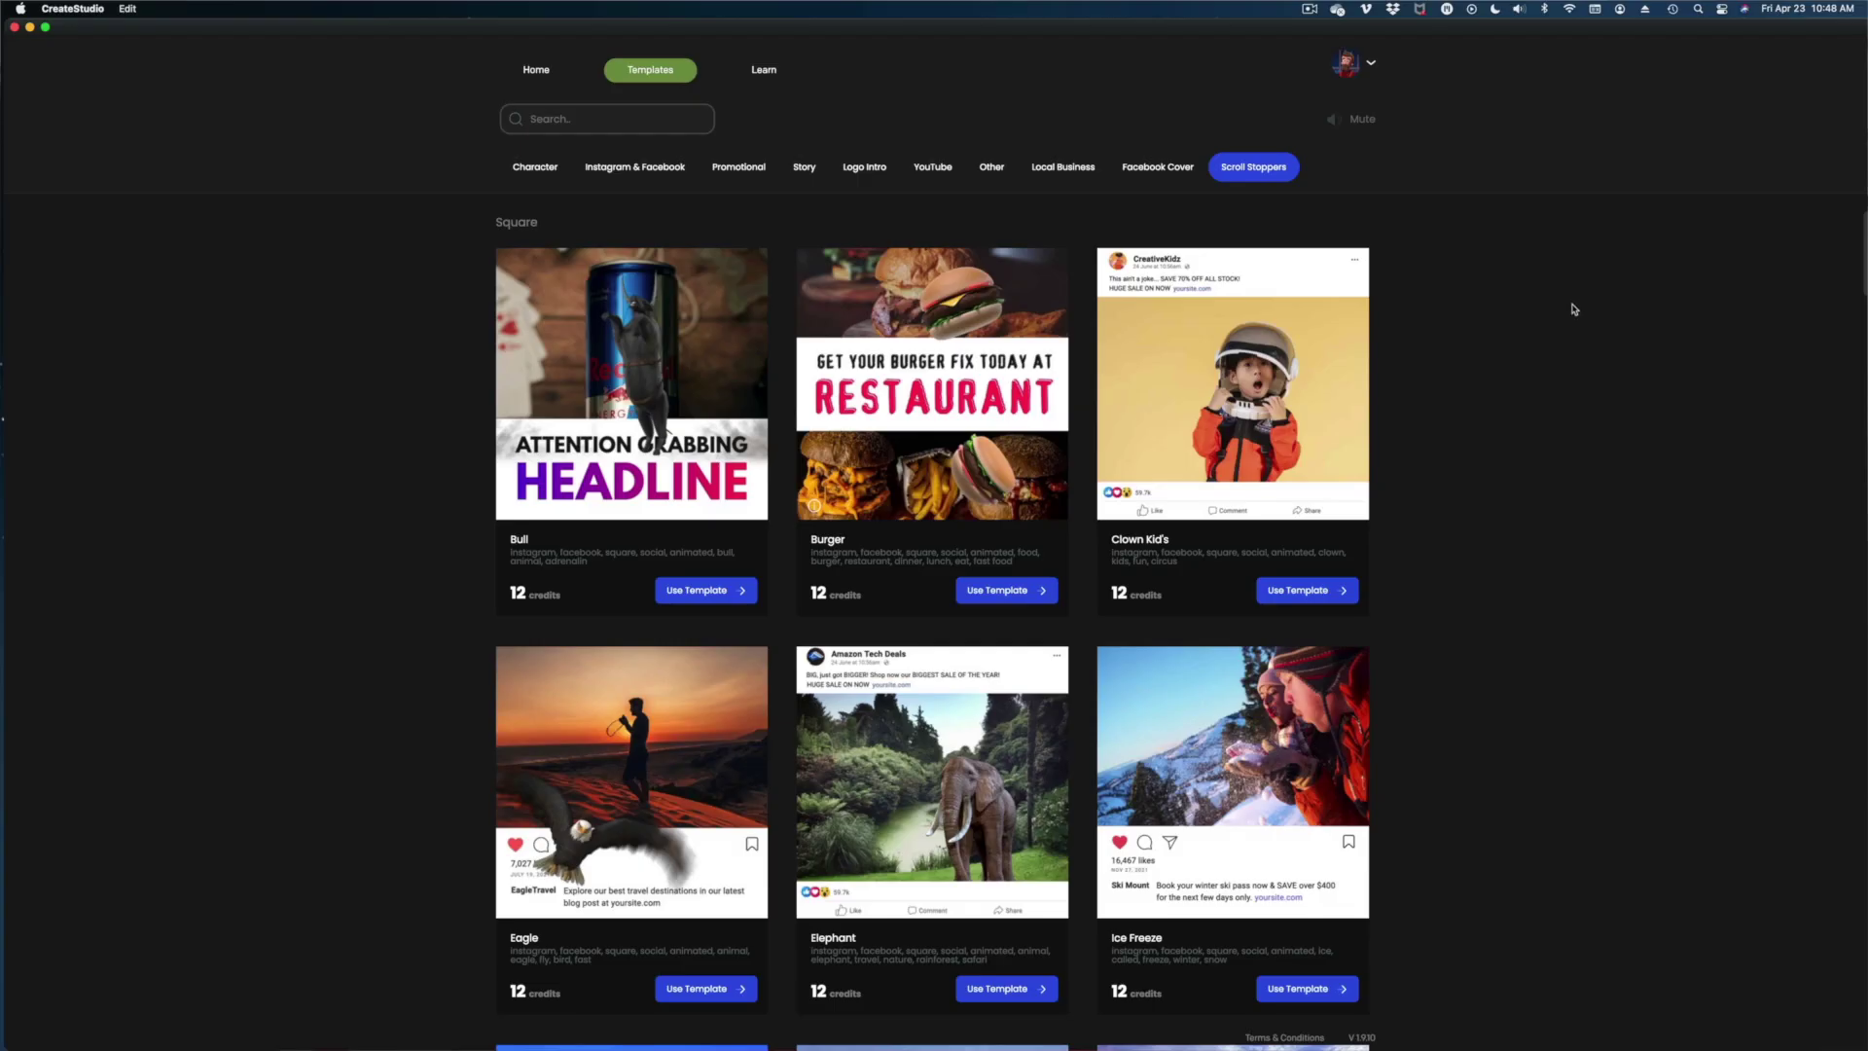
pyautogui.scroll(-8, 1574, 309)
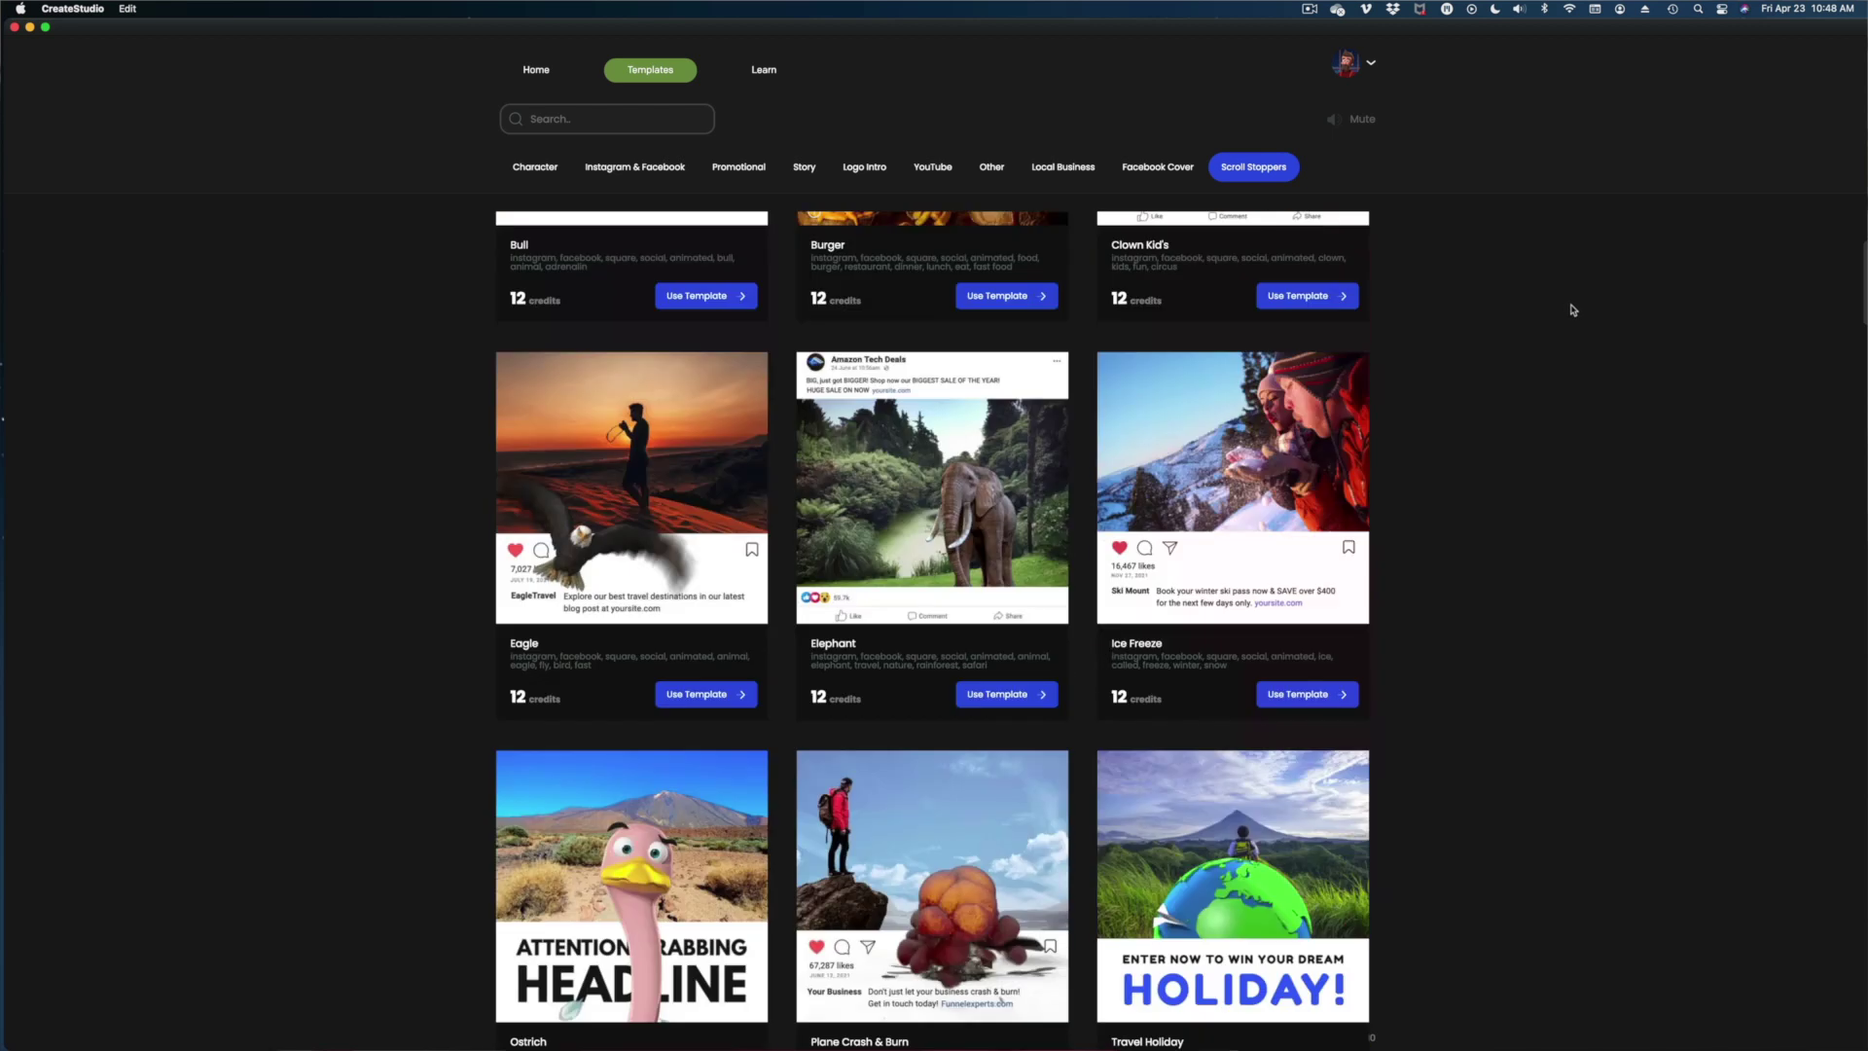
pyautogui.scroll(-2, 1568, 312)
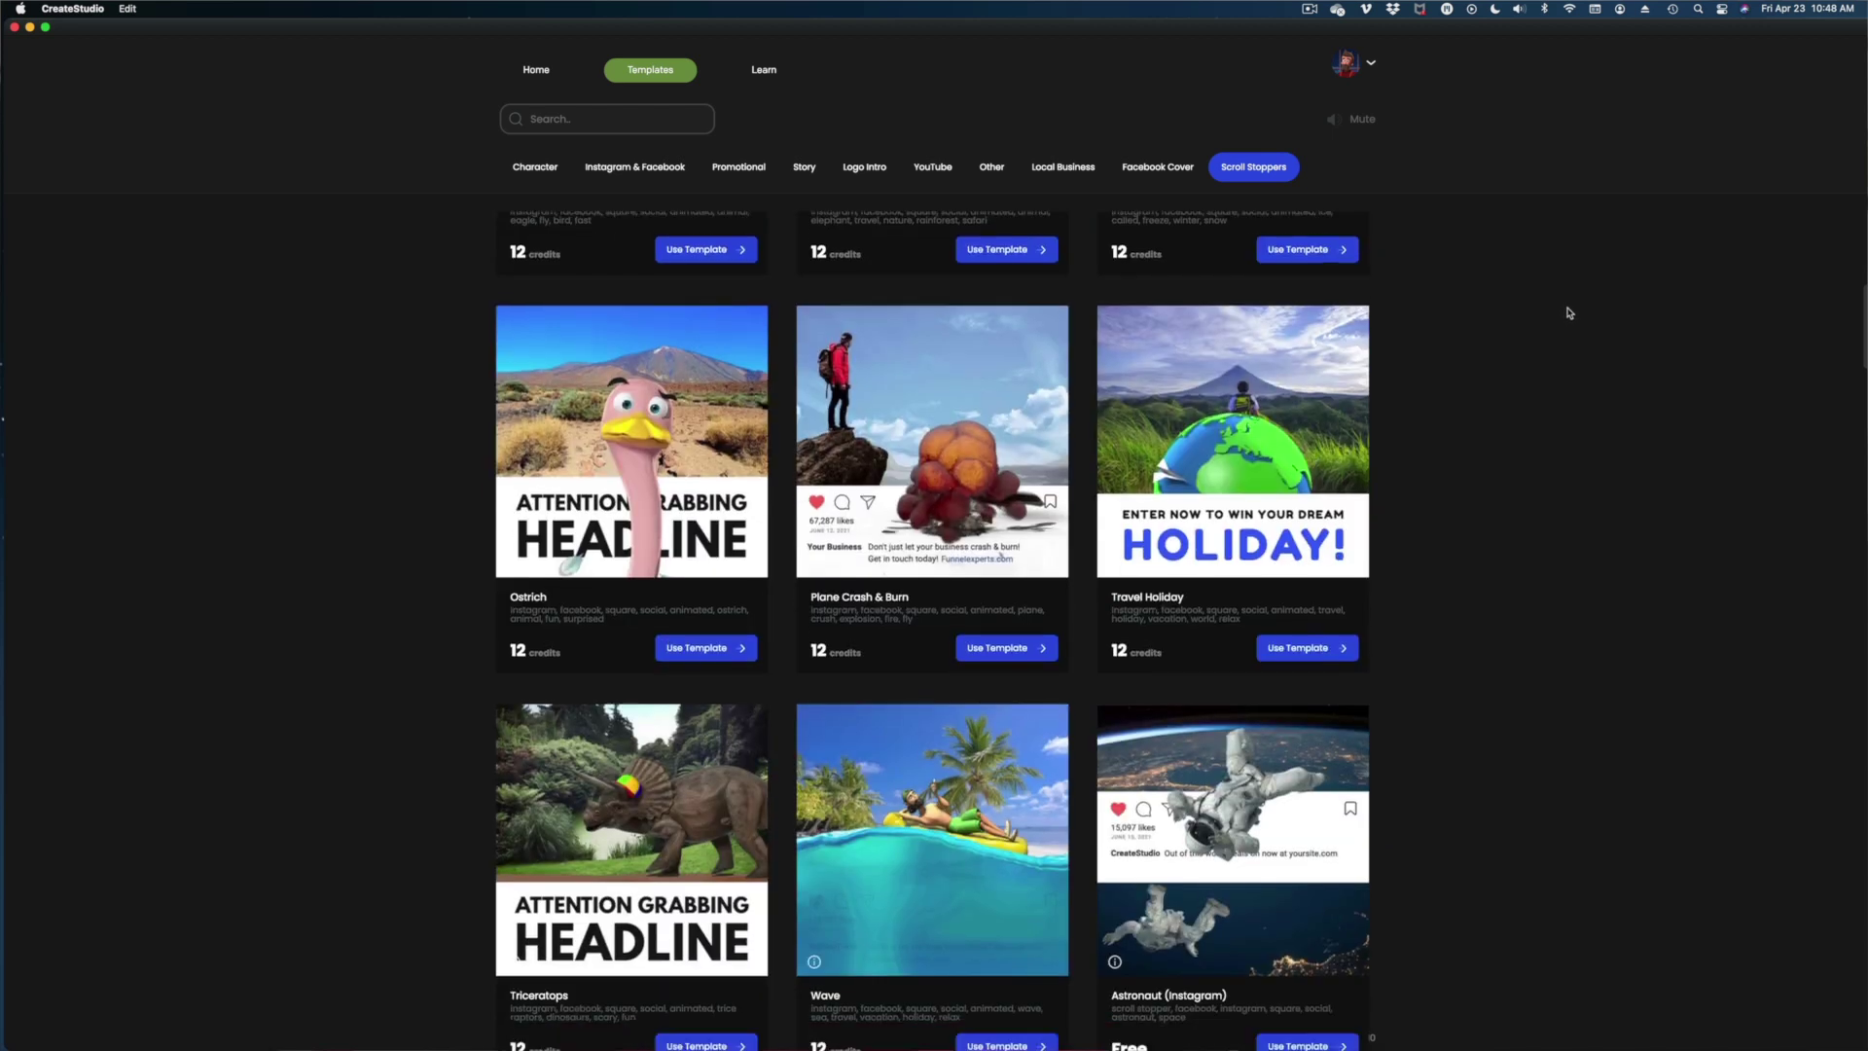
pyautogui.scroll(-1, 1621, 340)
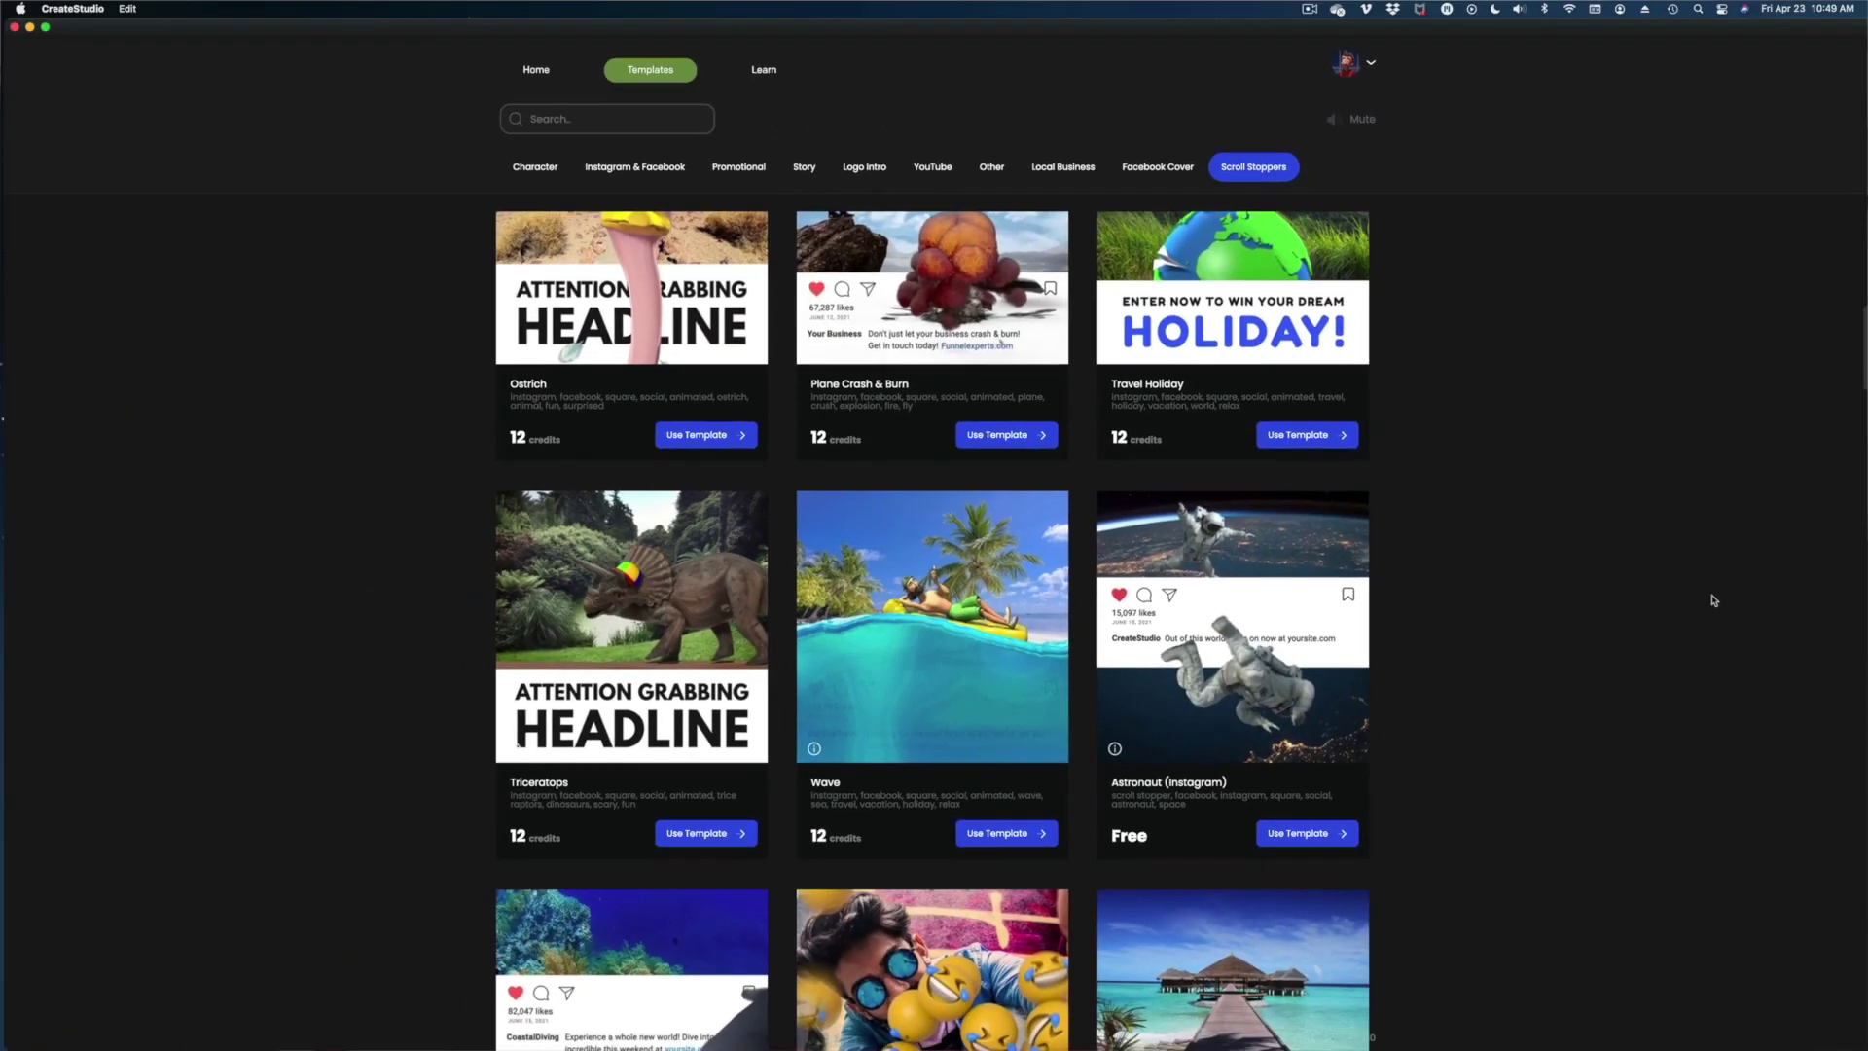
pyautogui.scroll(-1, 1713, 597)
pyautogui.scroll(-3, 1712, 597)
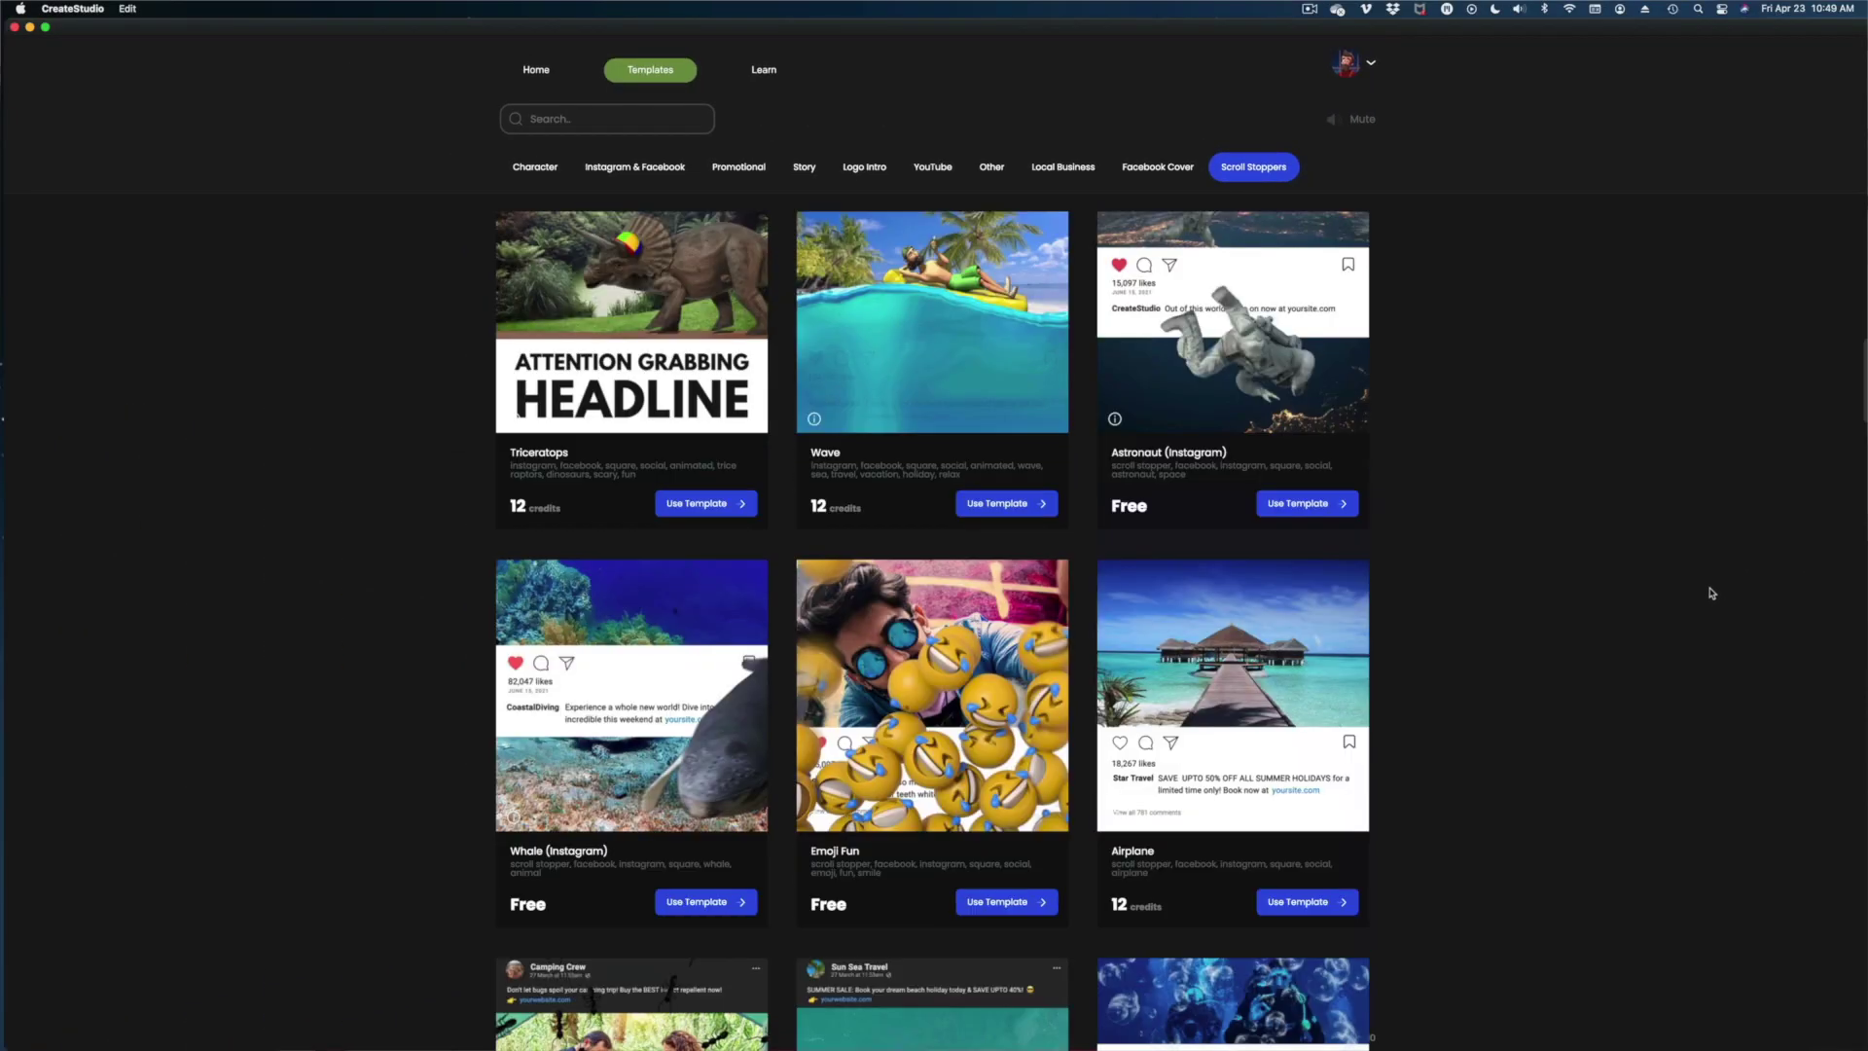
pyautogui.scroll(-6, 1712, 593)
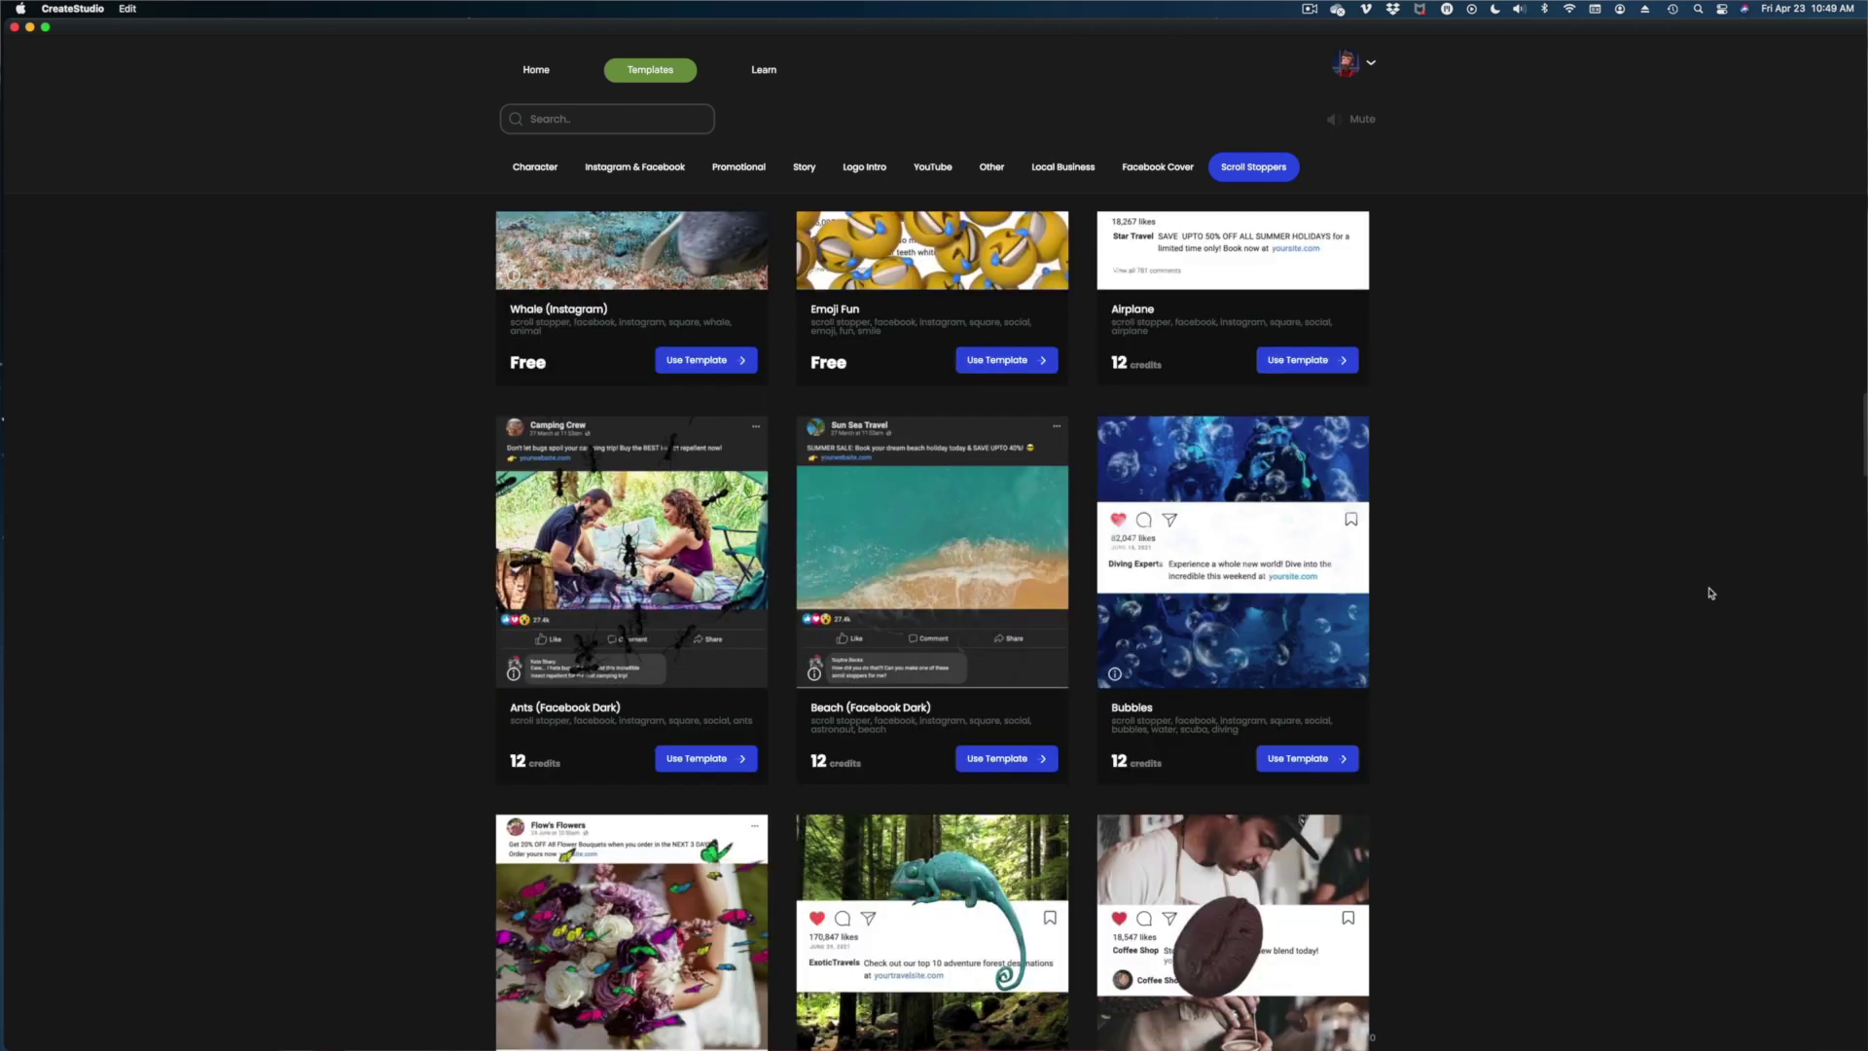
pyautogui.scroll(-10, 1711, 593)
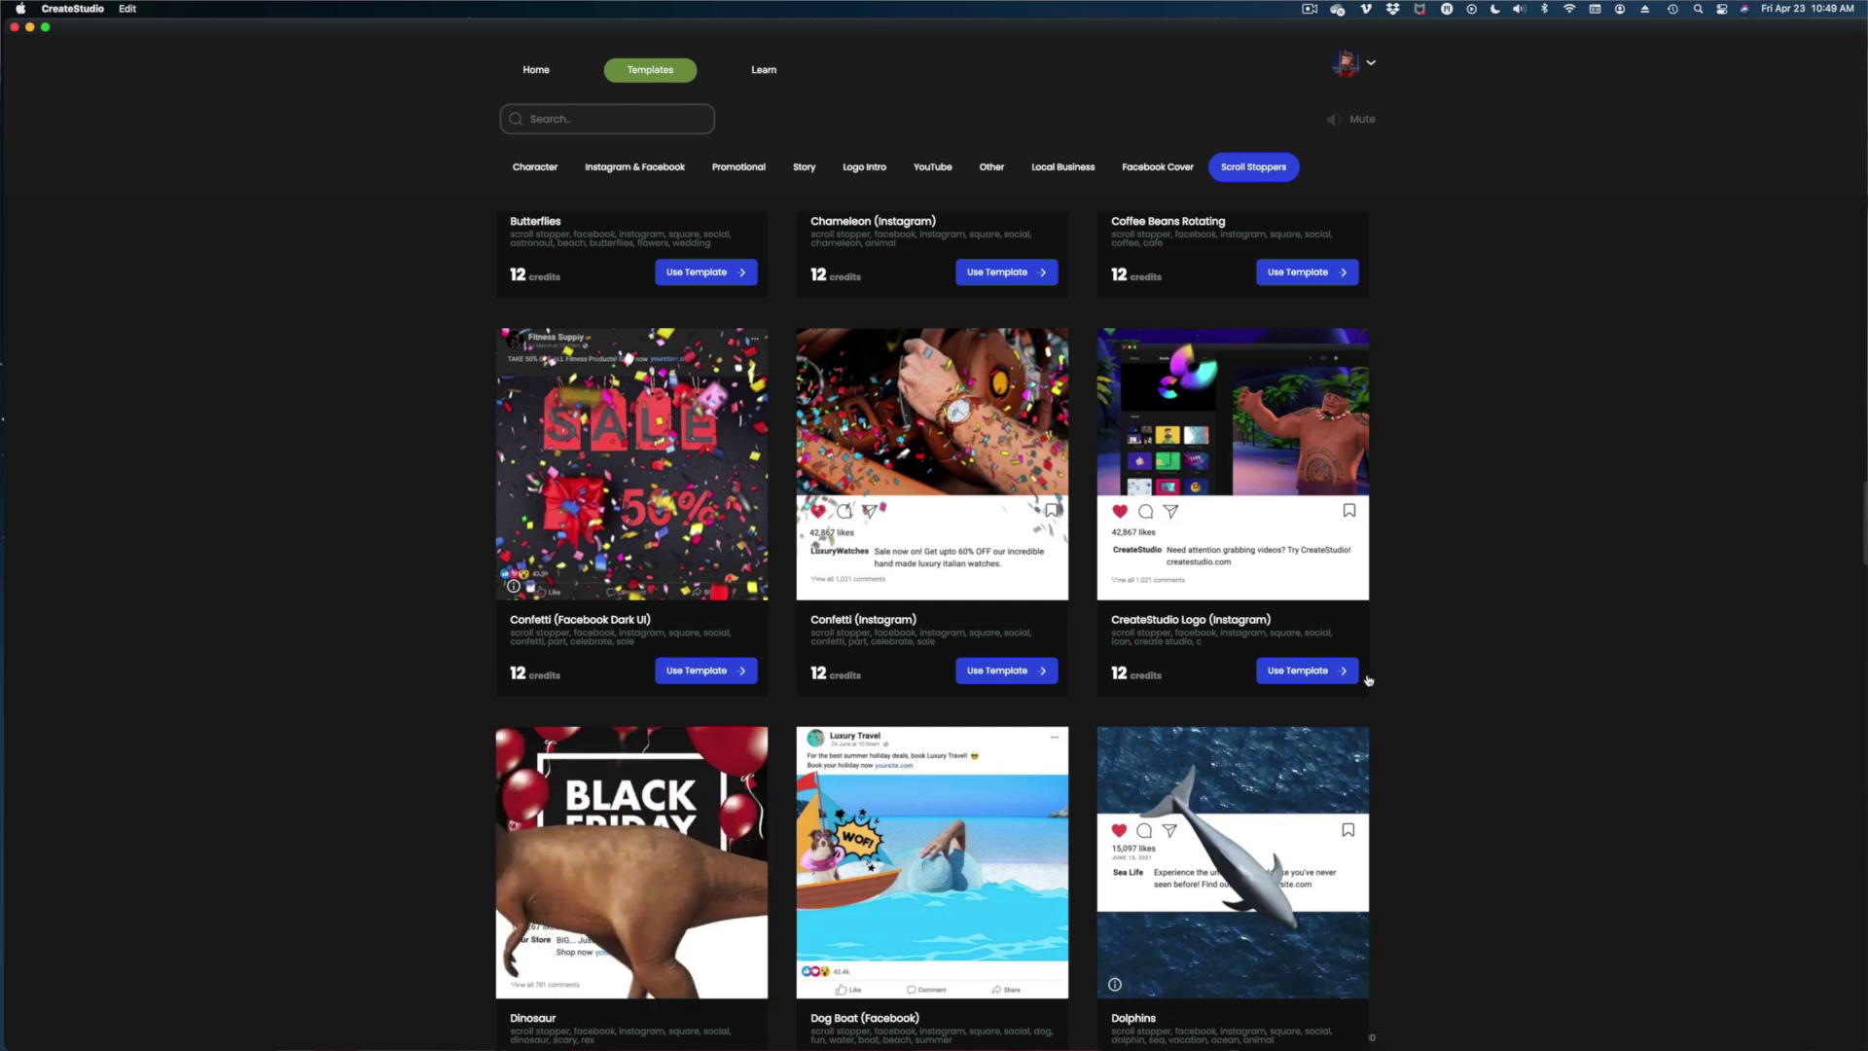
pyautogui.scroll(-12, 1470, 668)
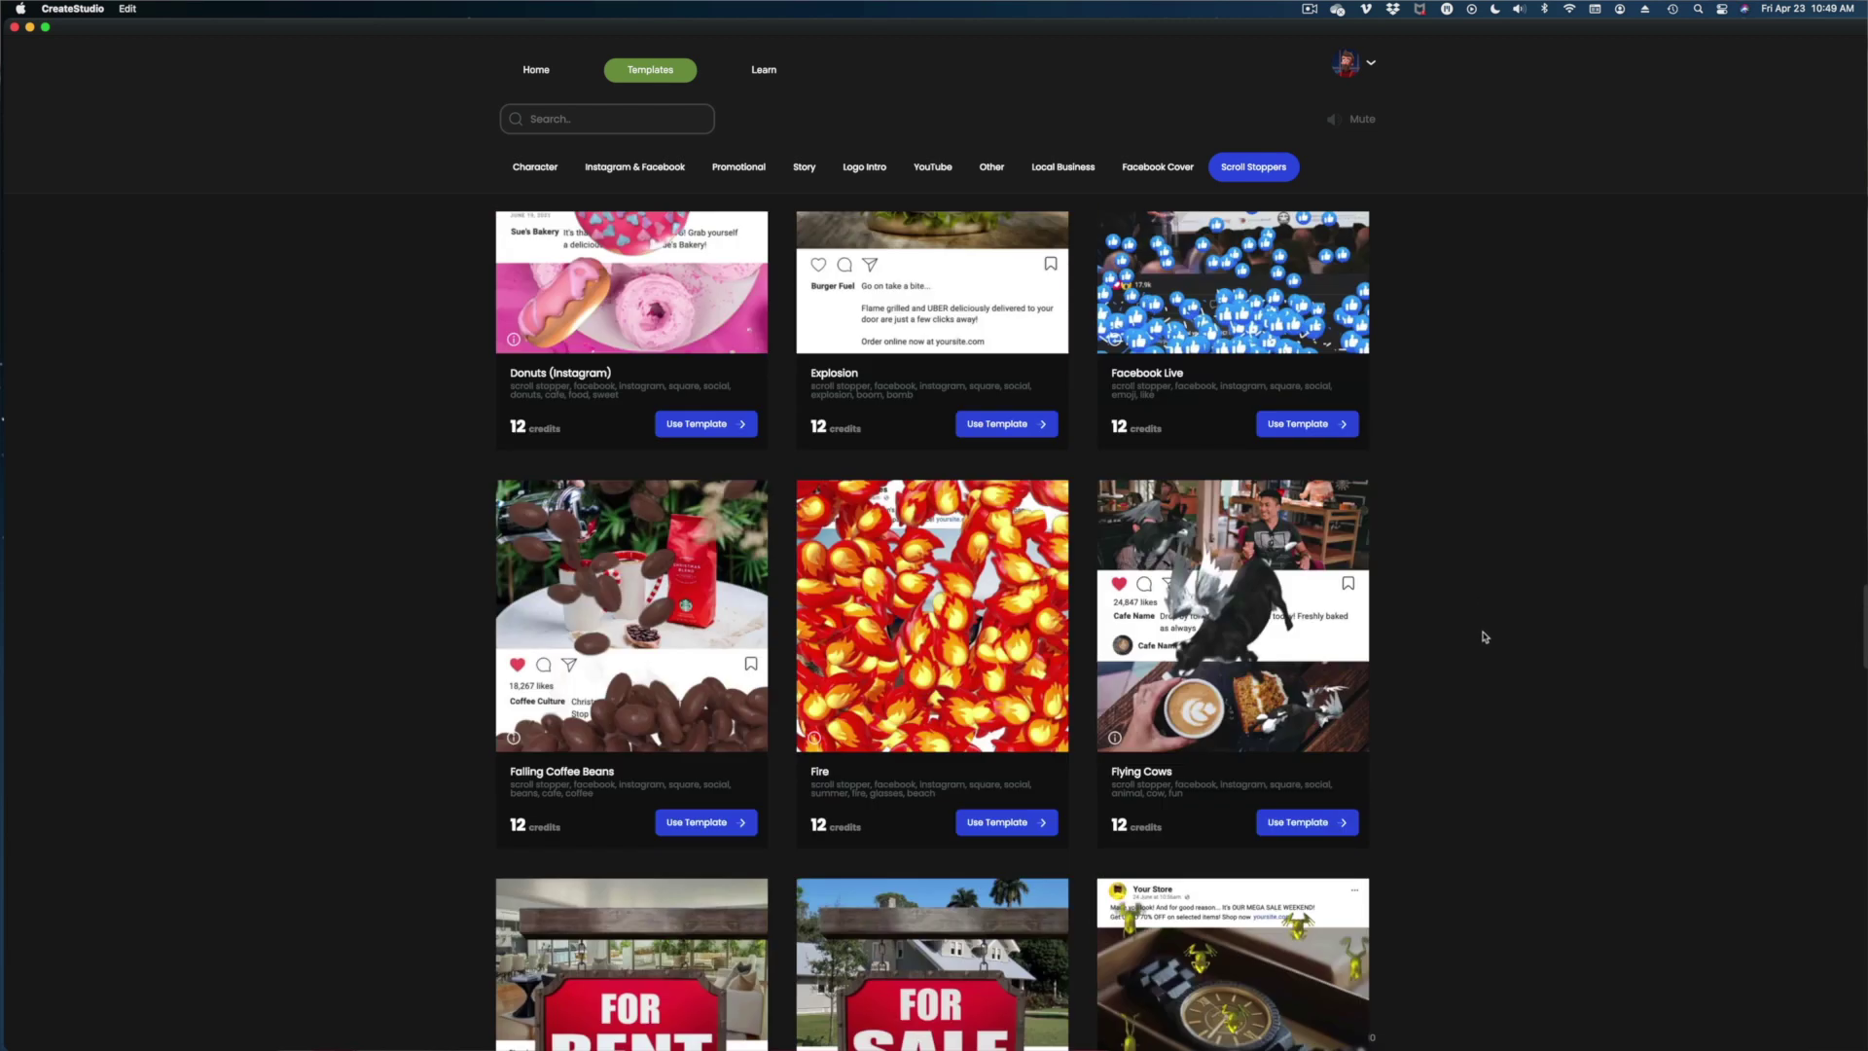
pyautogui.scroll(-4, 1469, 649)
pyautogui.scroll(-13, 1491, 637)
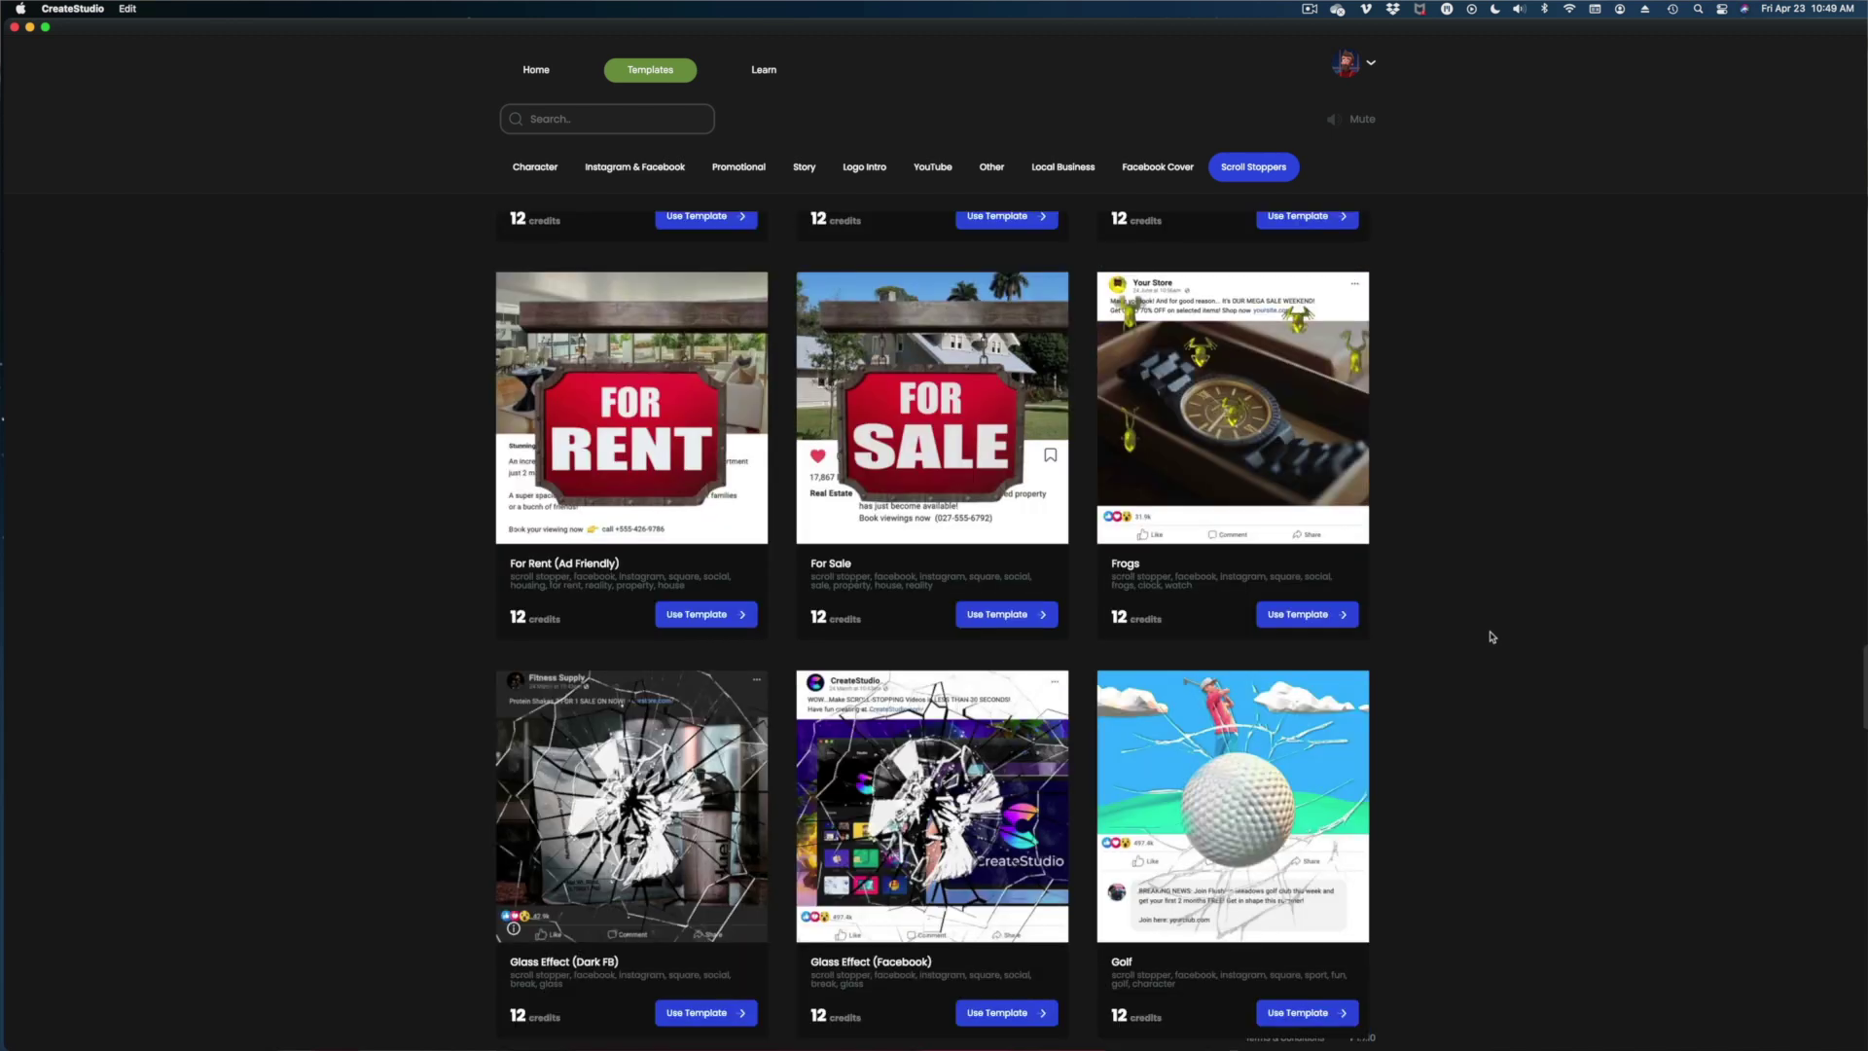
pyautogui.scroll(-4, 1491, 630)
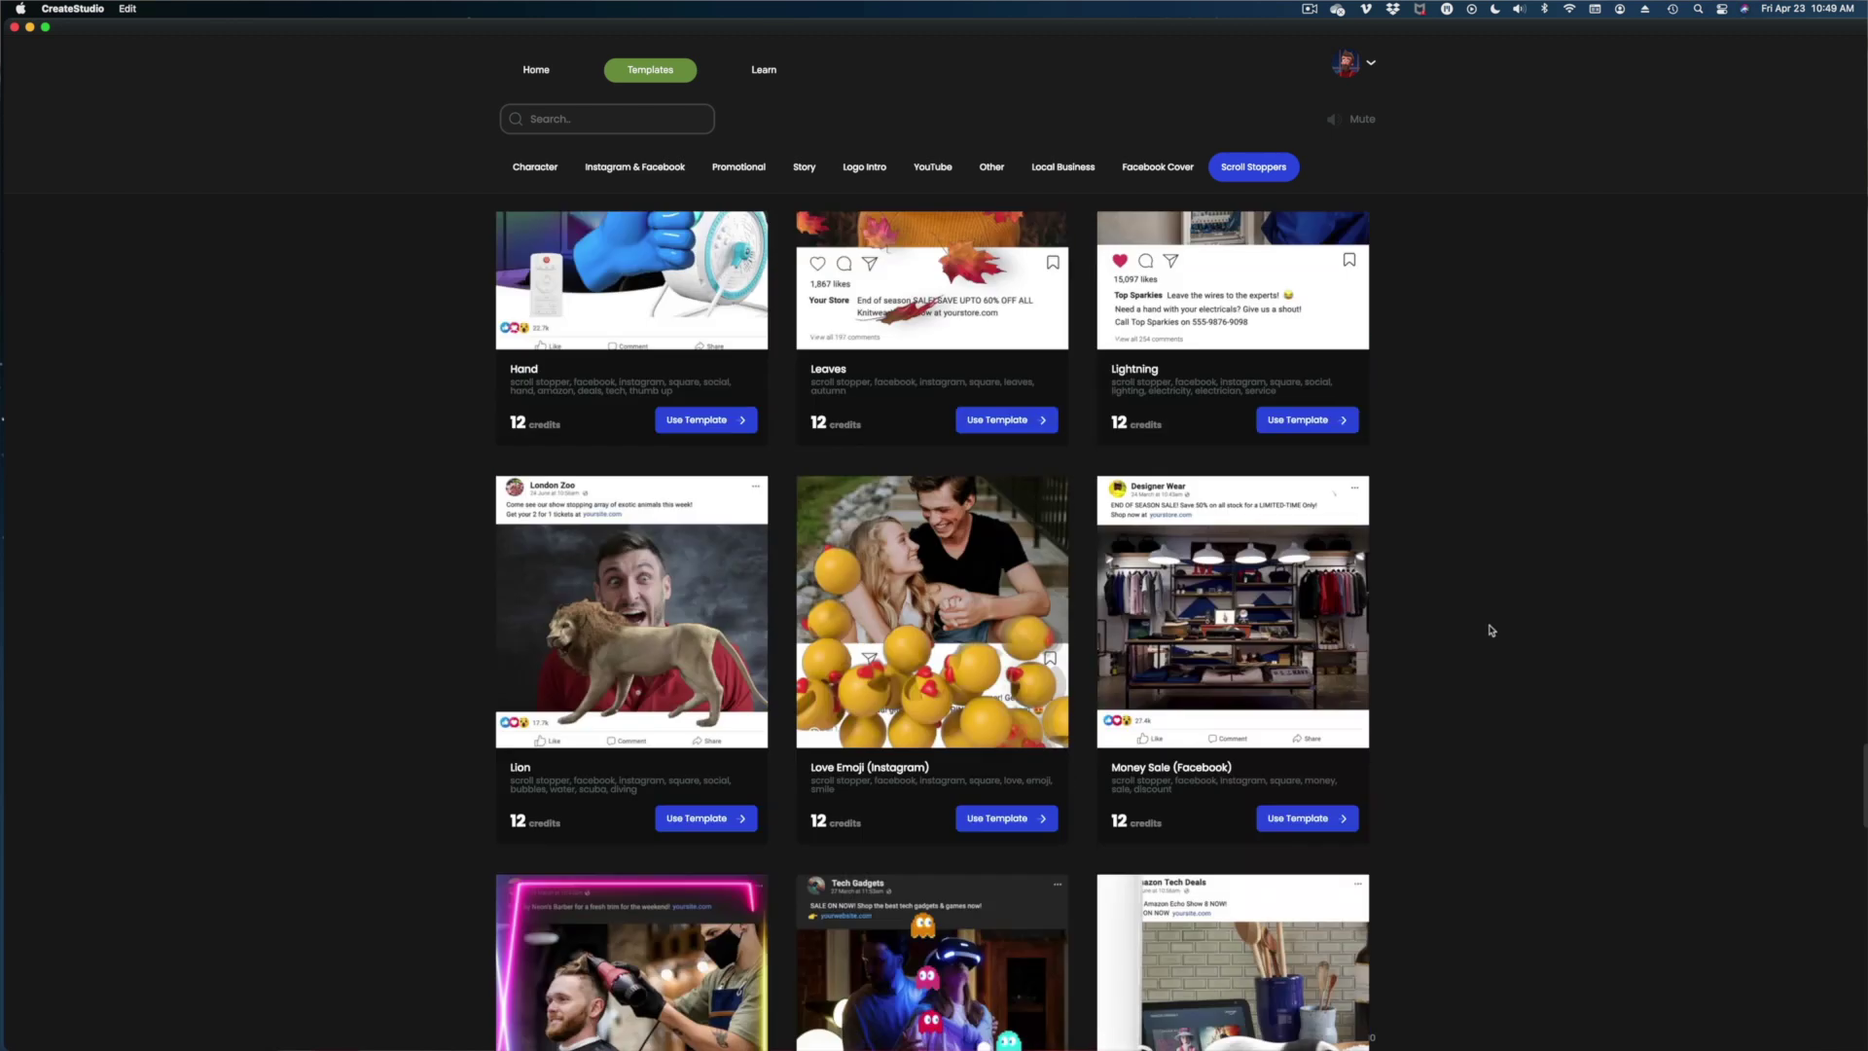
pyautogui.scroll(-12, 1491, 630)
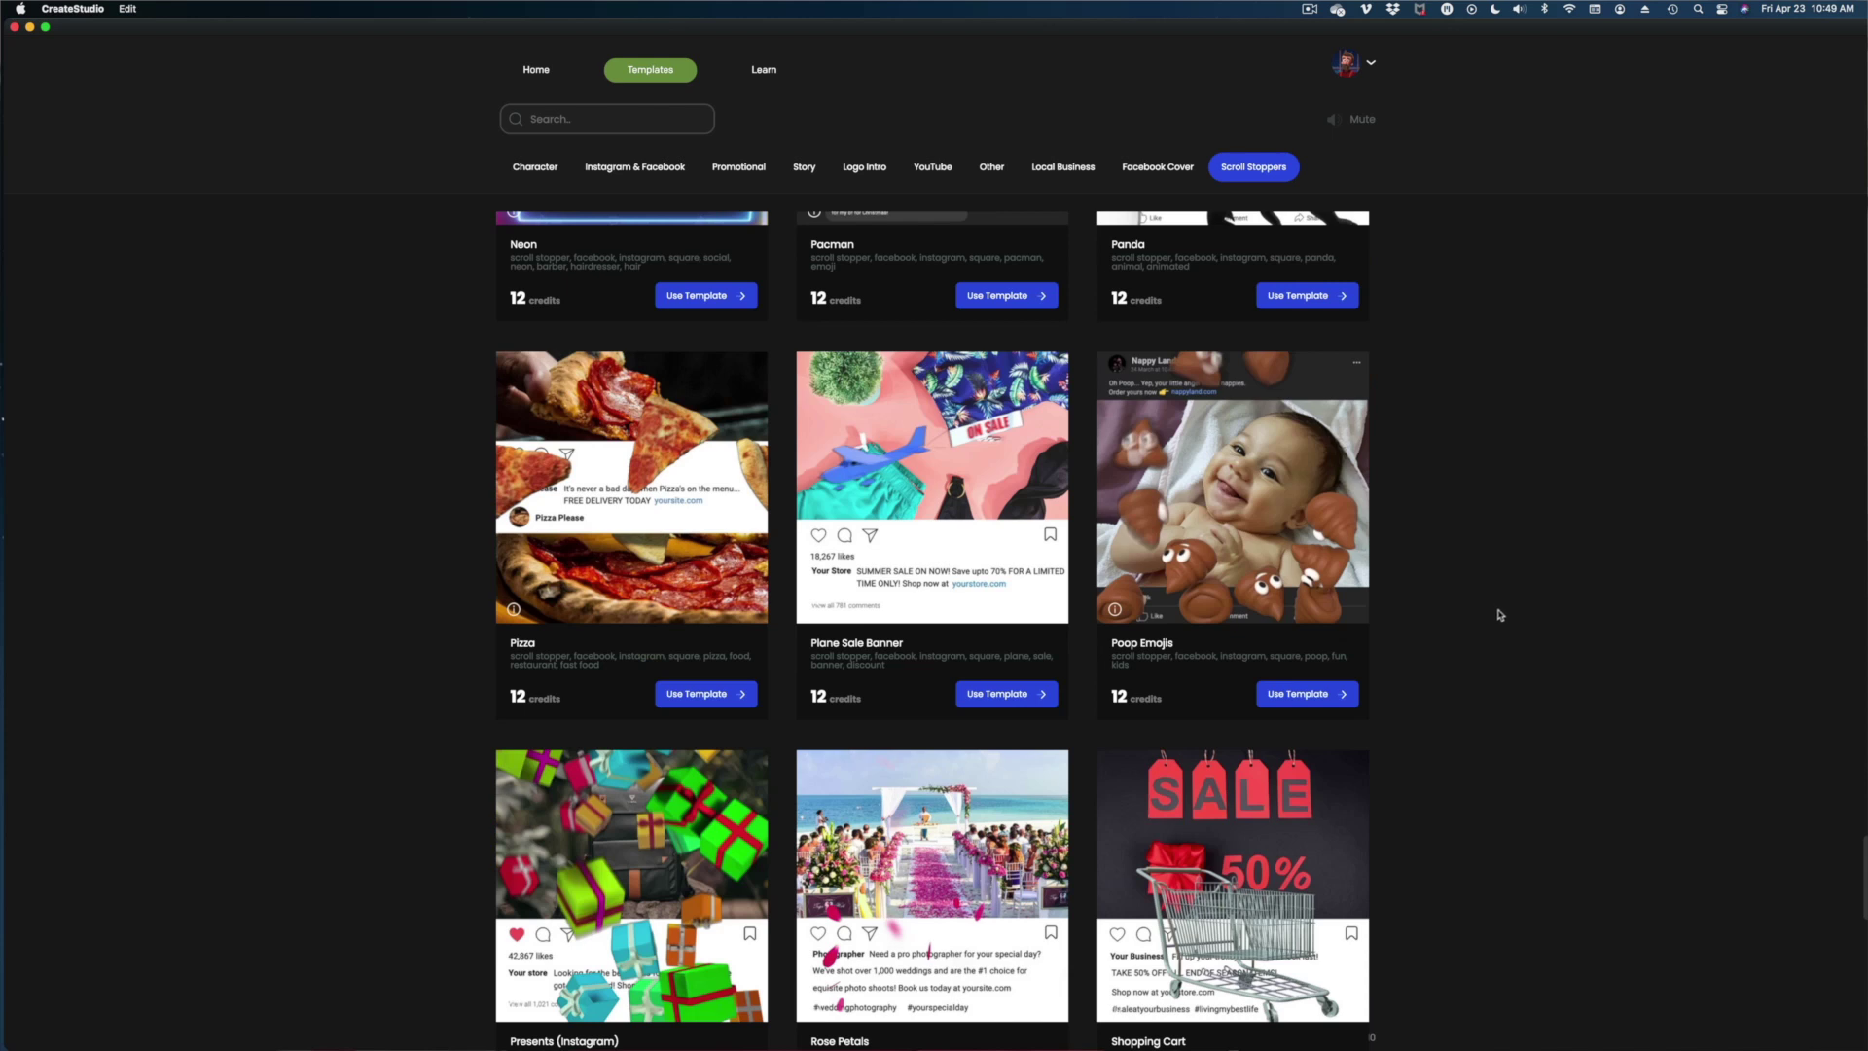
pyautogui.scroll(-11, 1499, 614)
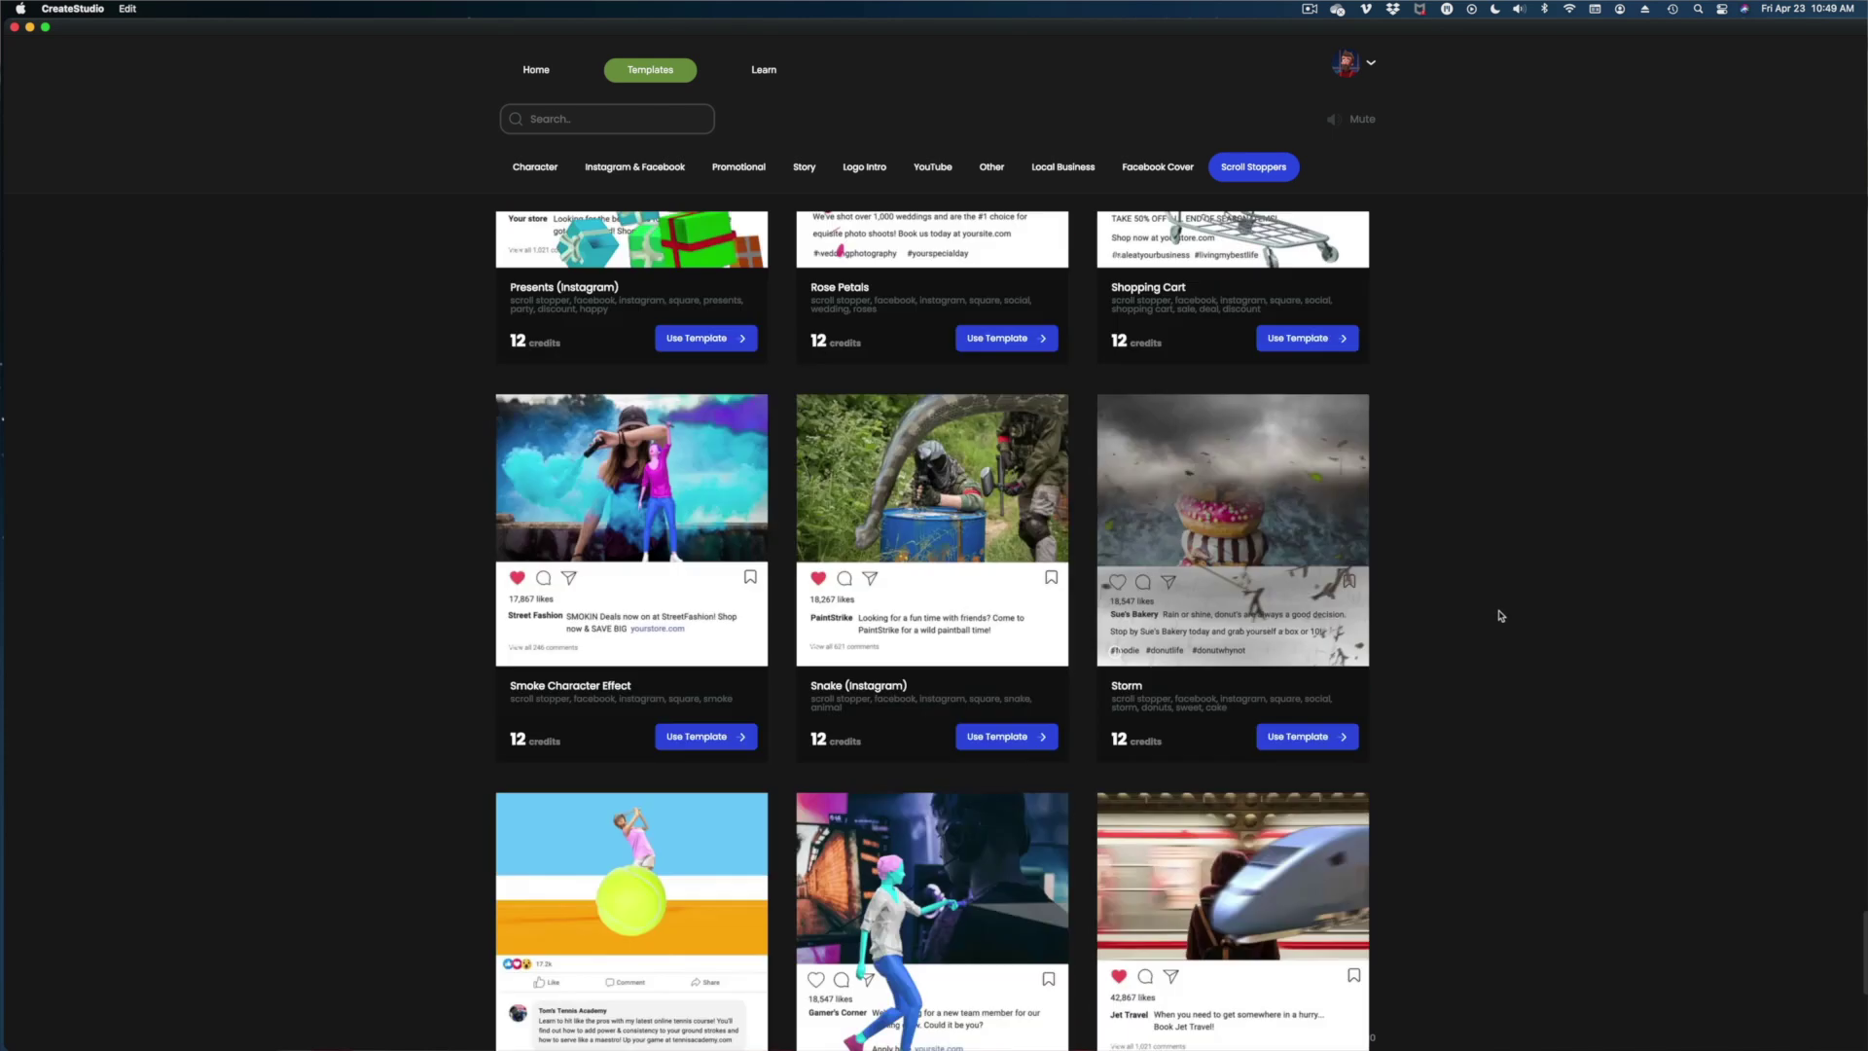
pyautogui.scroll(-8, 1499, 614)
pyautogui.scroll(6, 1499, 615)
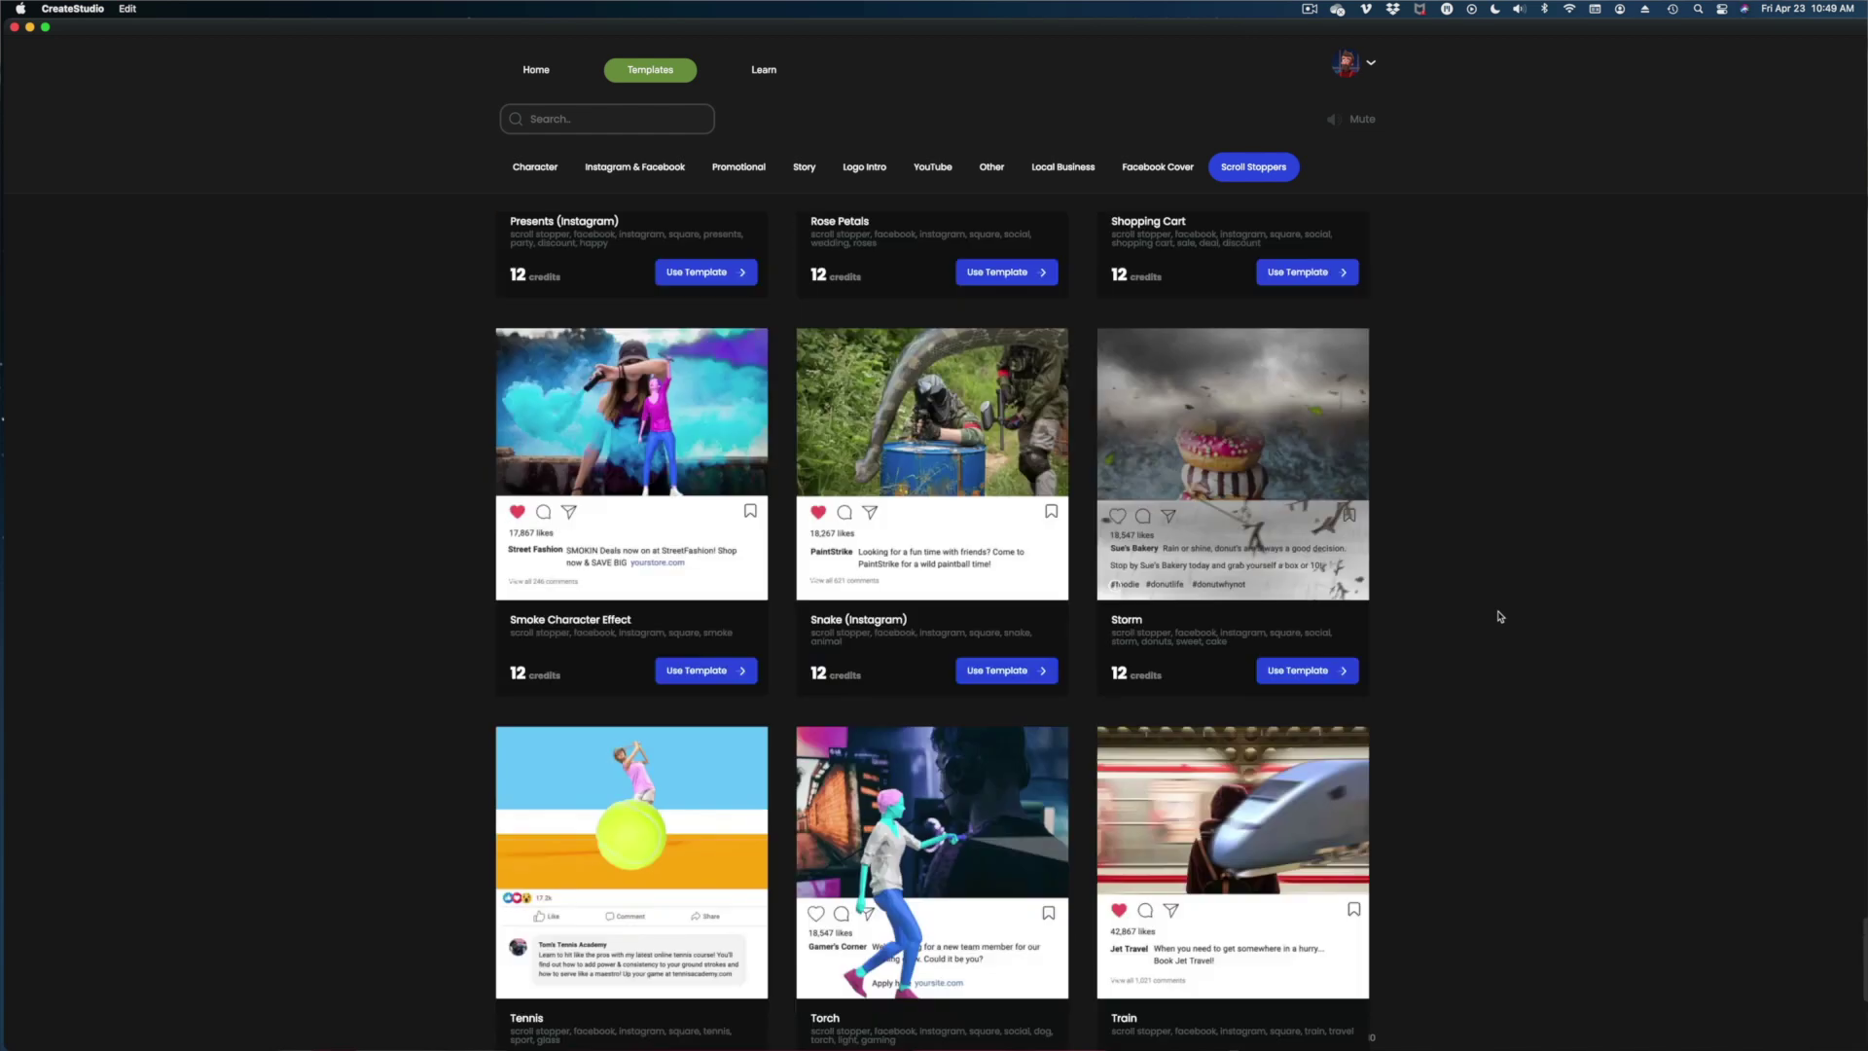
pyautogui.scroll(20, 1499, 615)
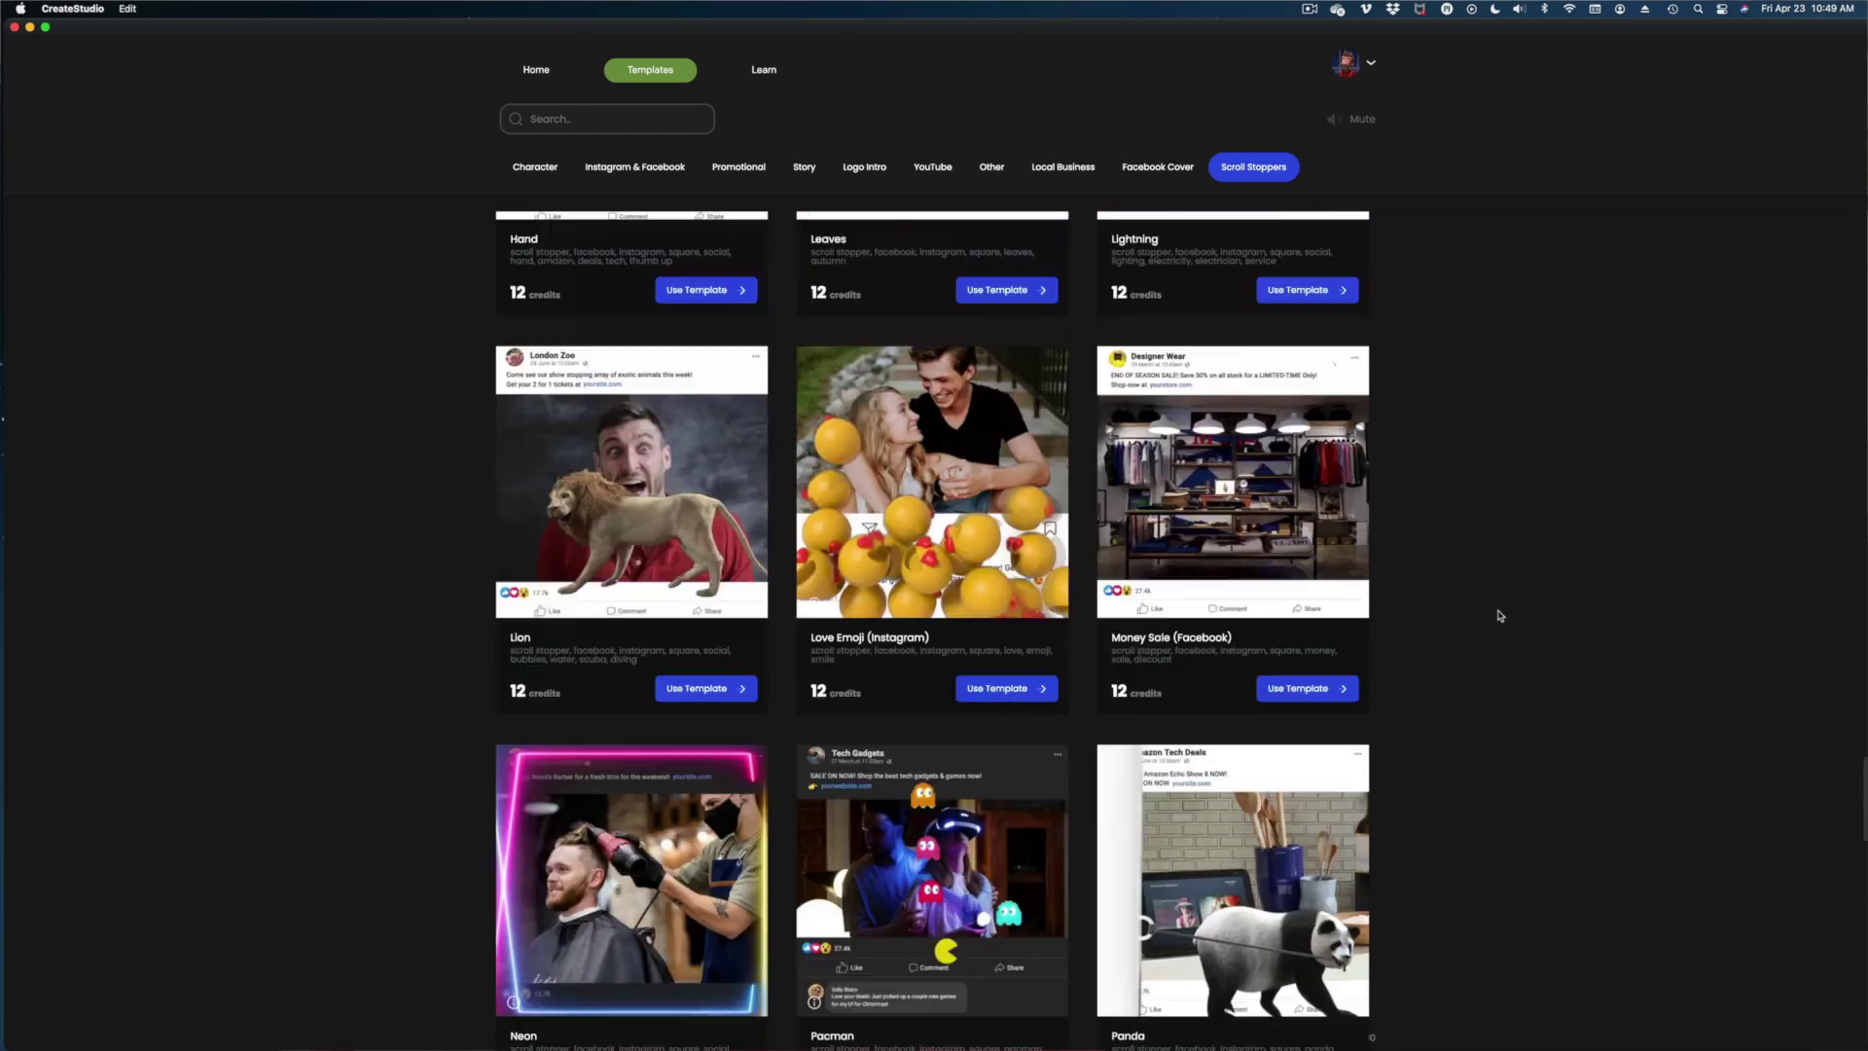
pyautogui.scroll(20, 1499, 615)
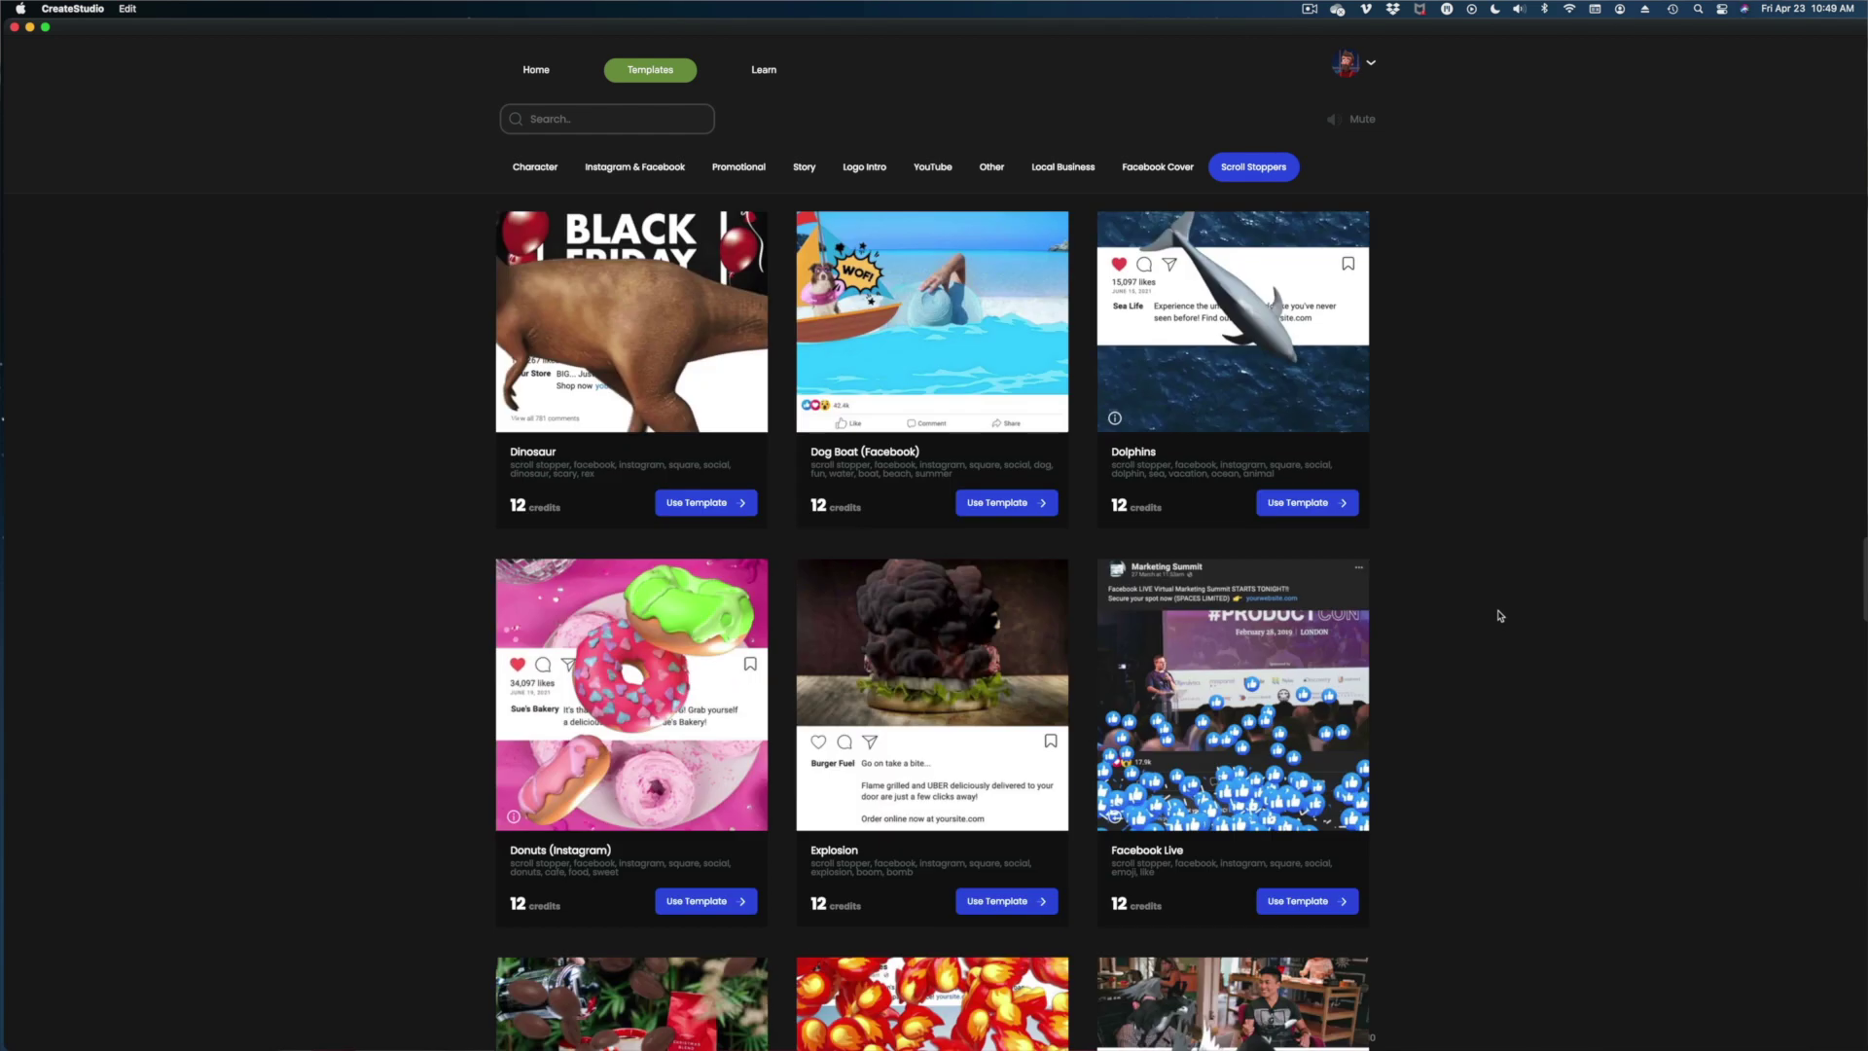
pyautogui.scroll(5, 1499, 615)
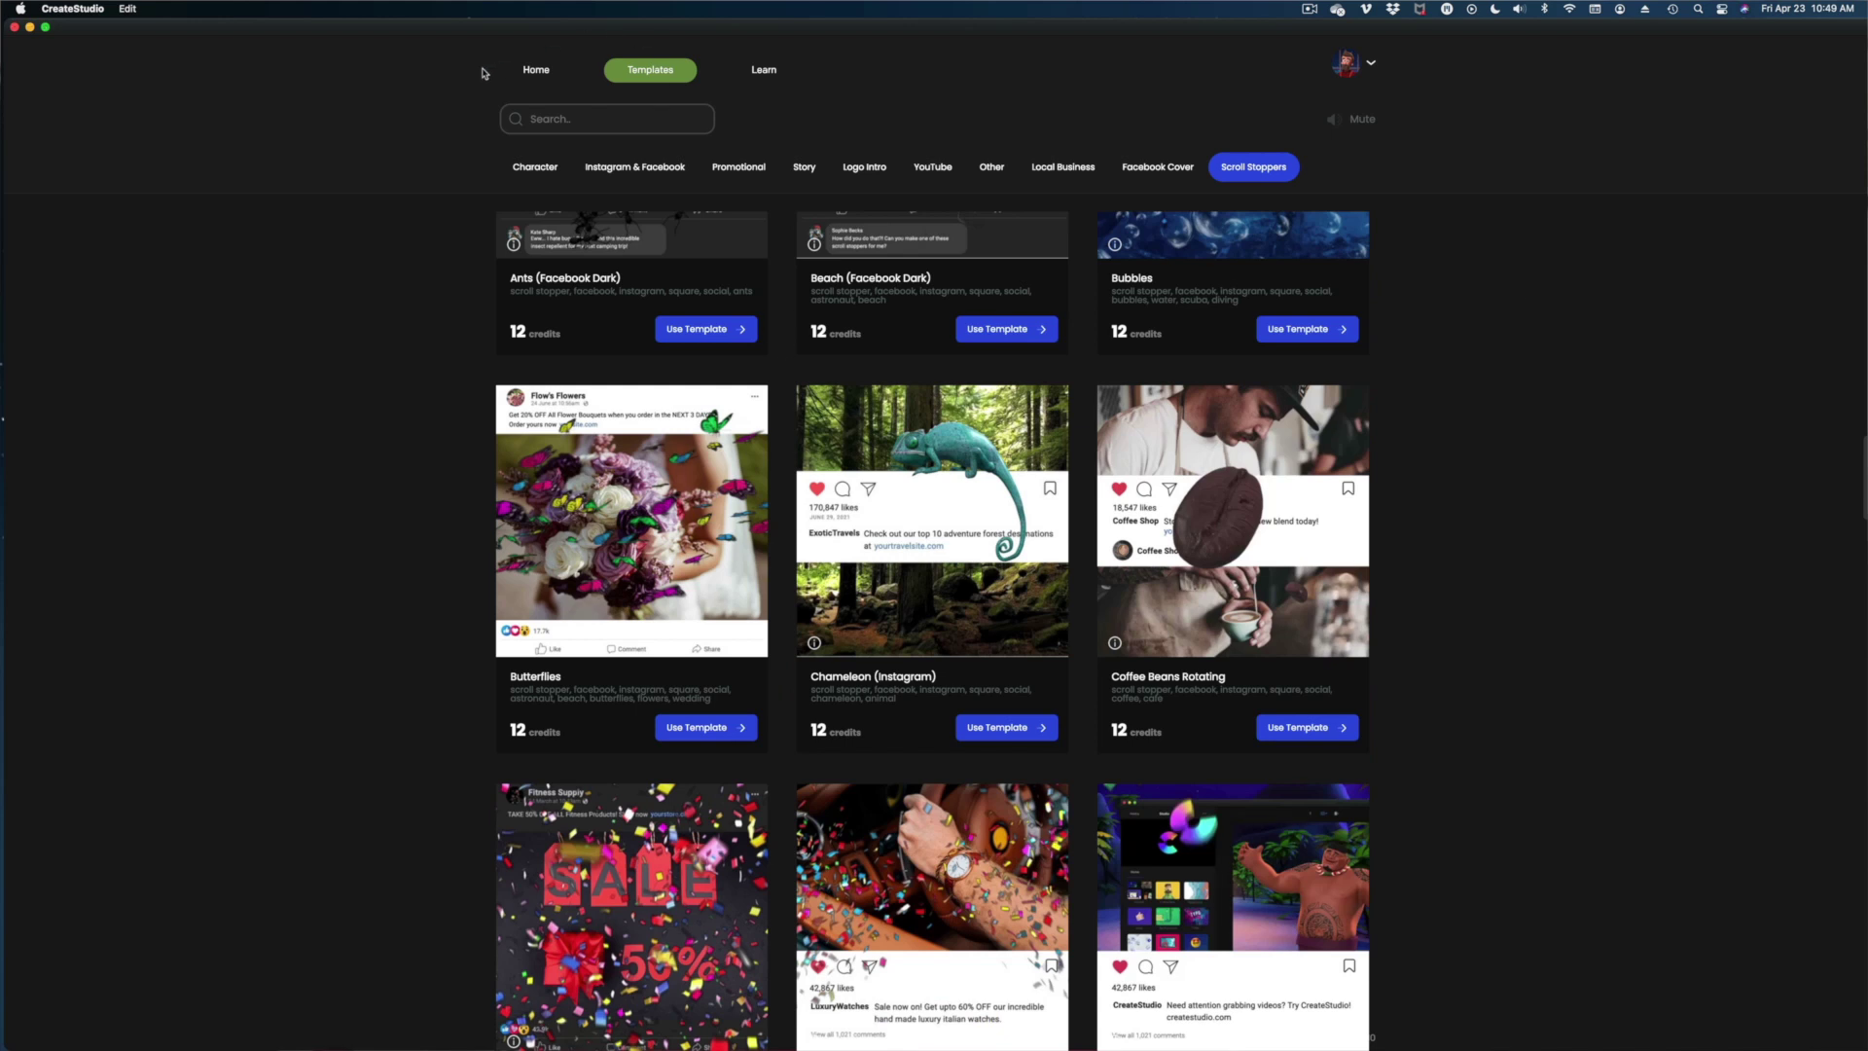
# Create a 1000×1000 Facebook & Instagram project and drop the Instagram Bottom layout onto its canvas.
pyautogui.click(526, 71)
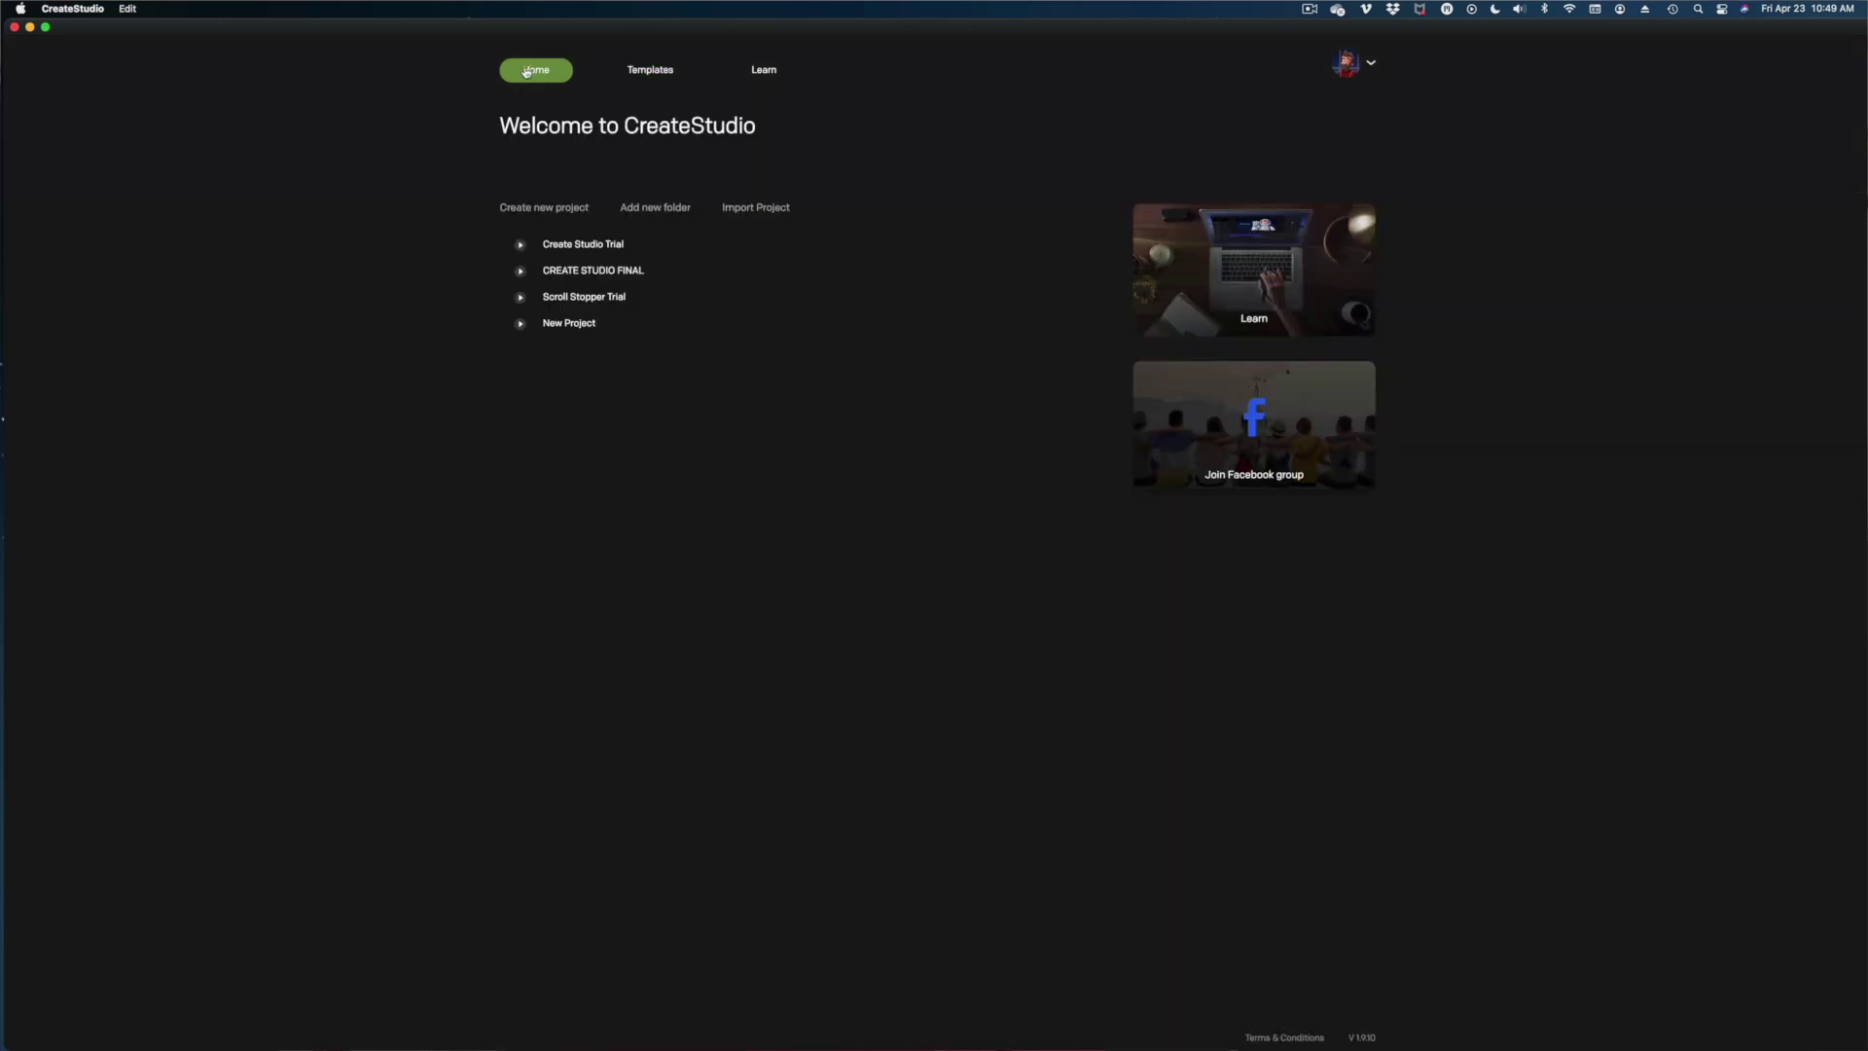
pyautogui.click(521, 207)
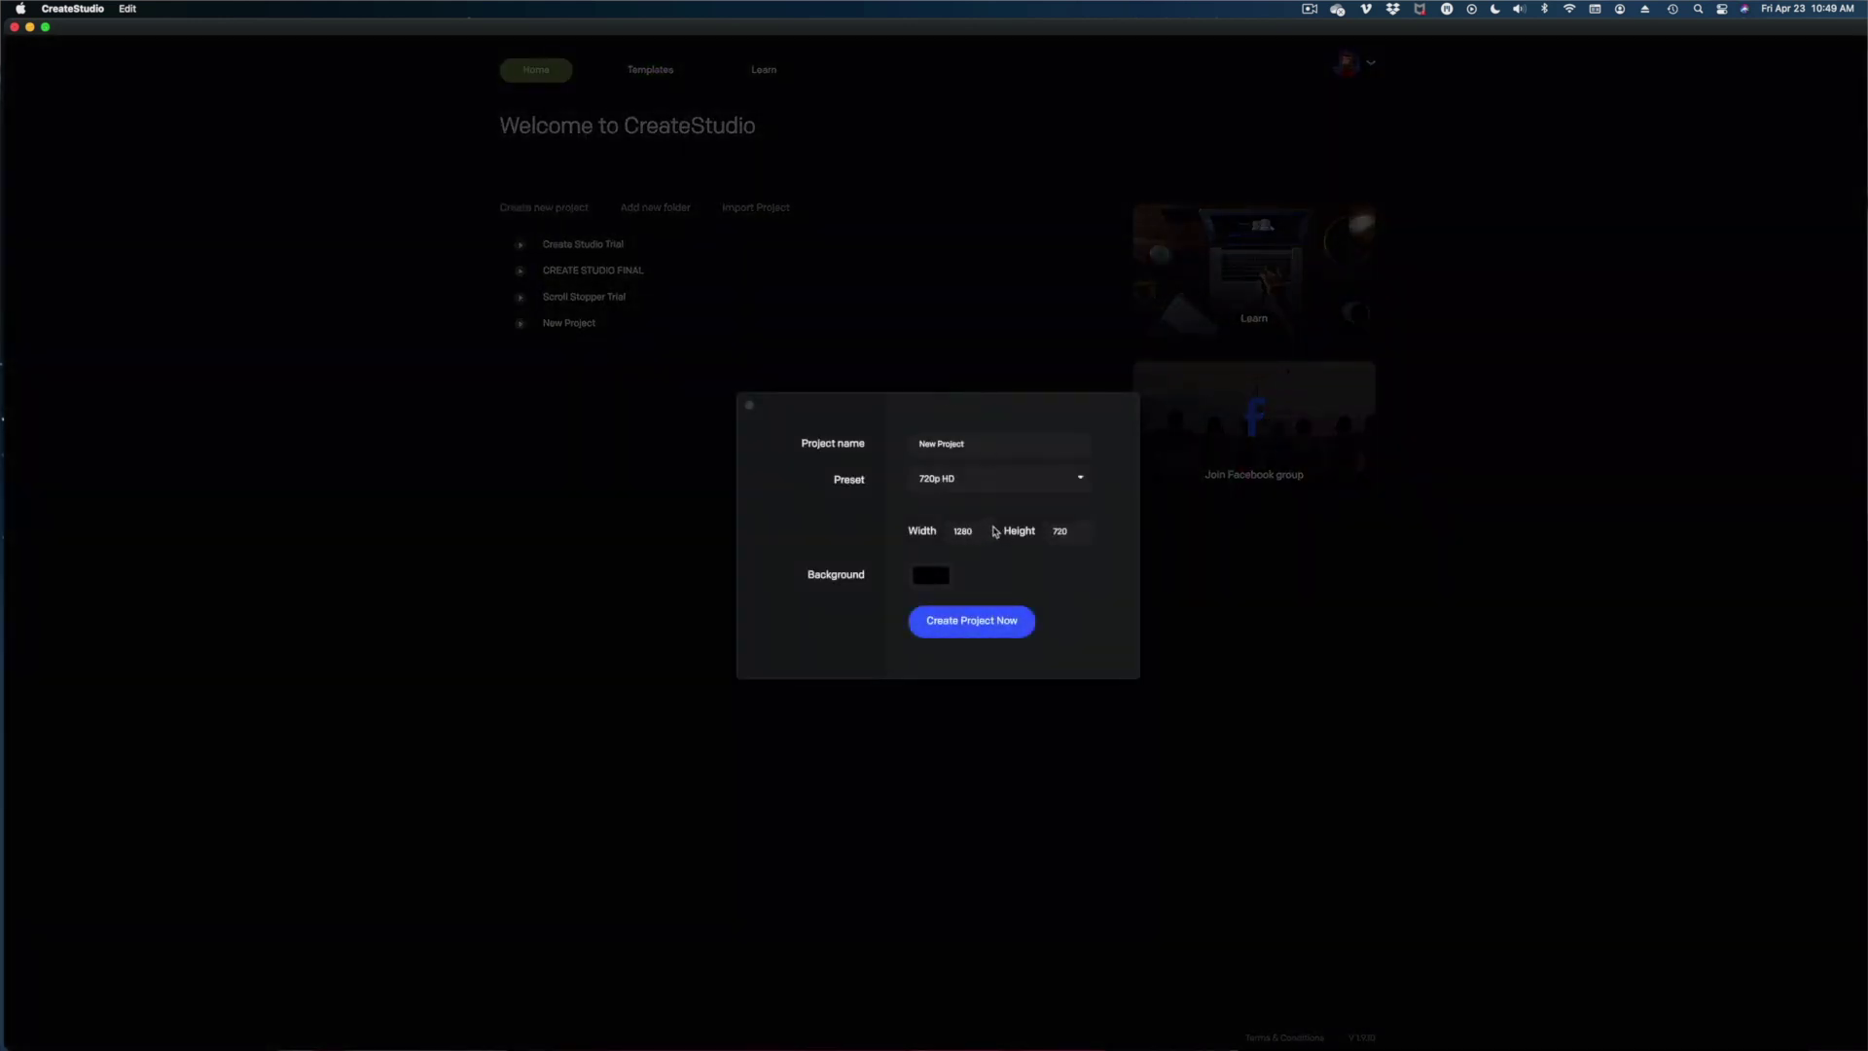
pyautogui.click(1080, 480)
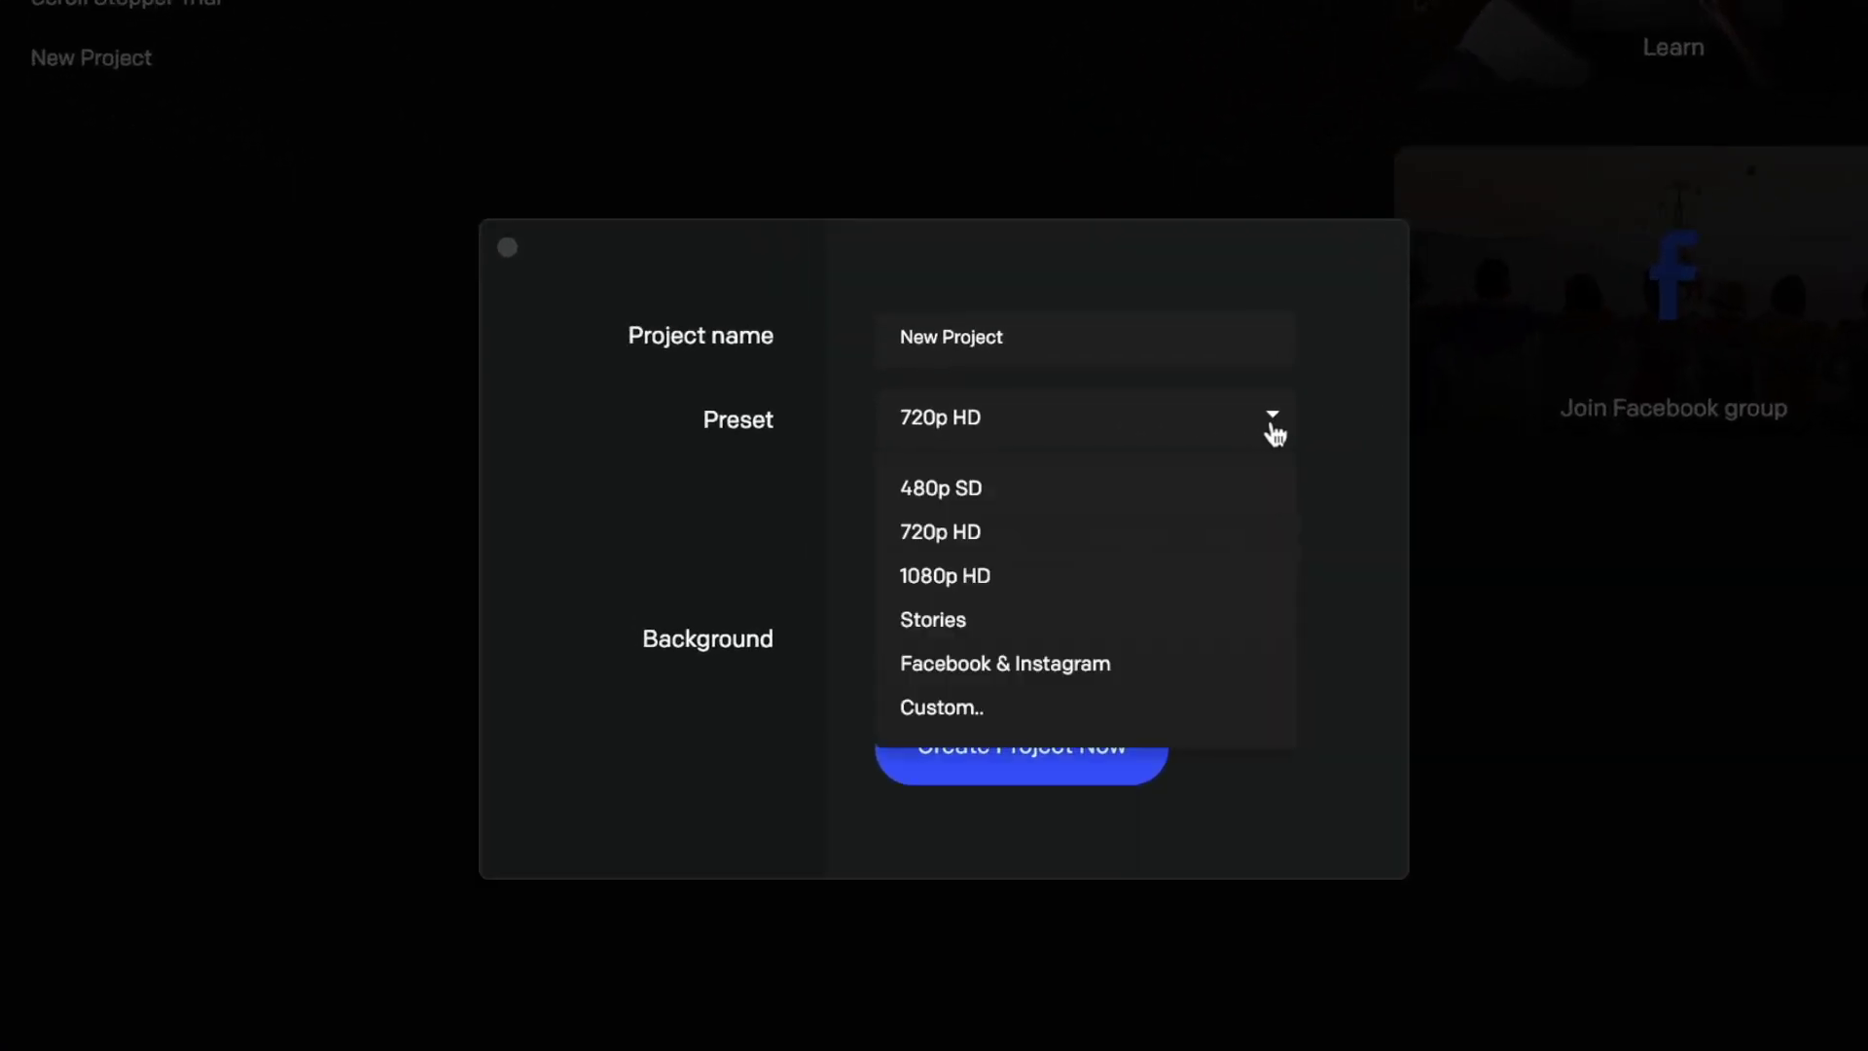
pyautogui.click(1084, 667)
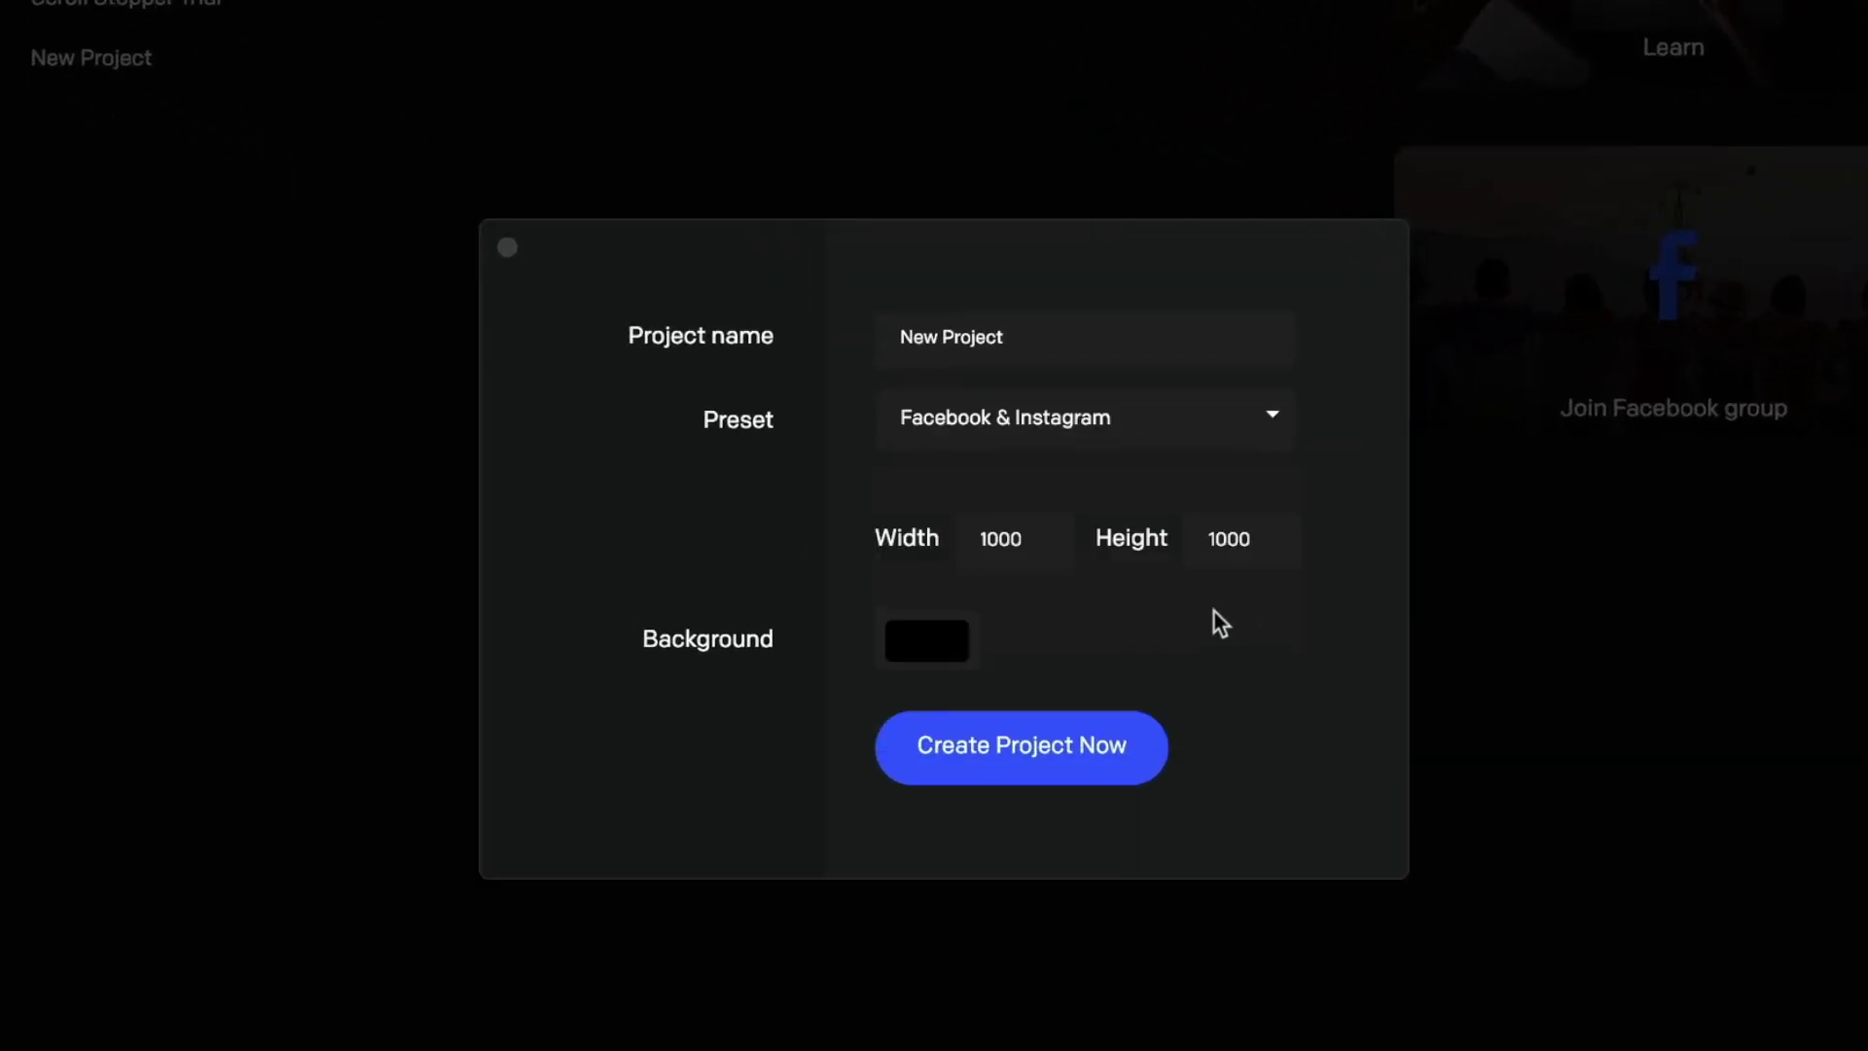
pyautogui.click(940, 752)
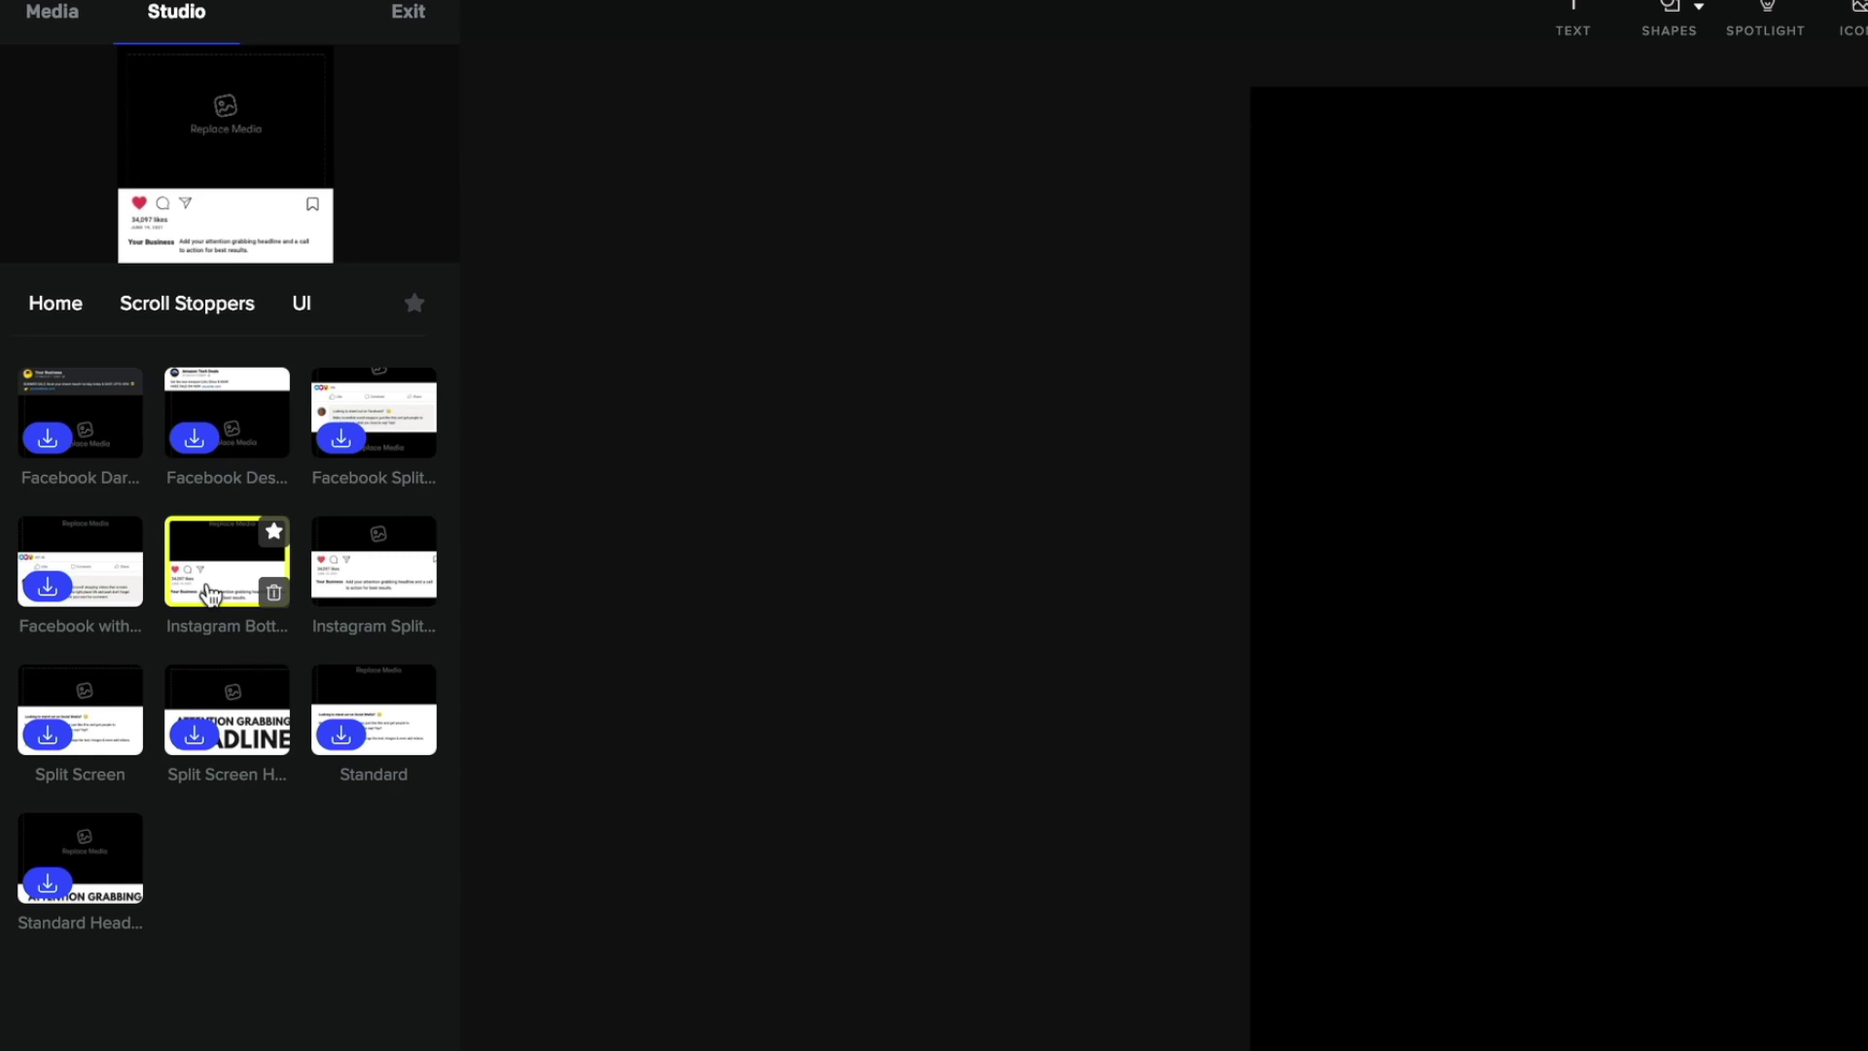
pyautogui.moveTo(211, 593); pyautogui.dragTo(984, 275)
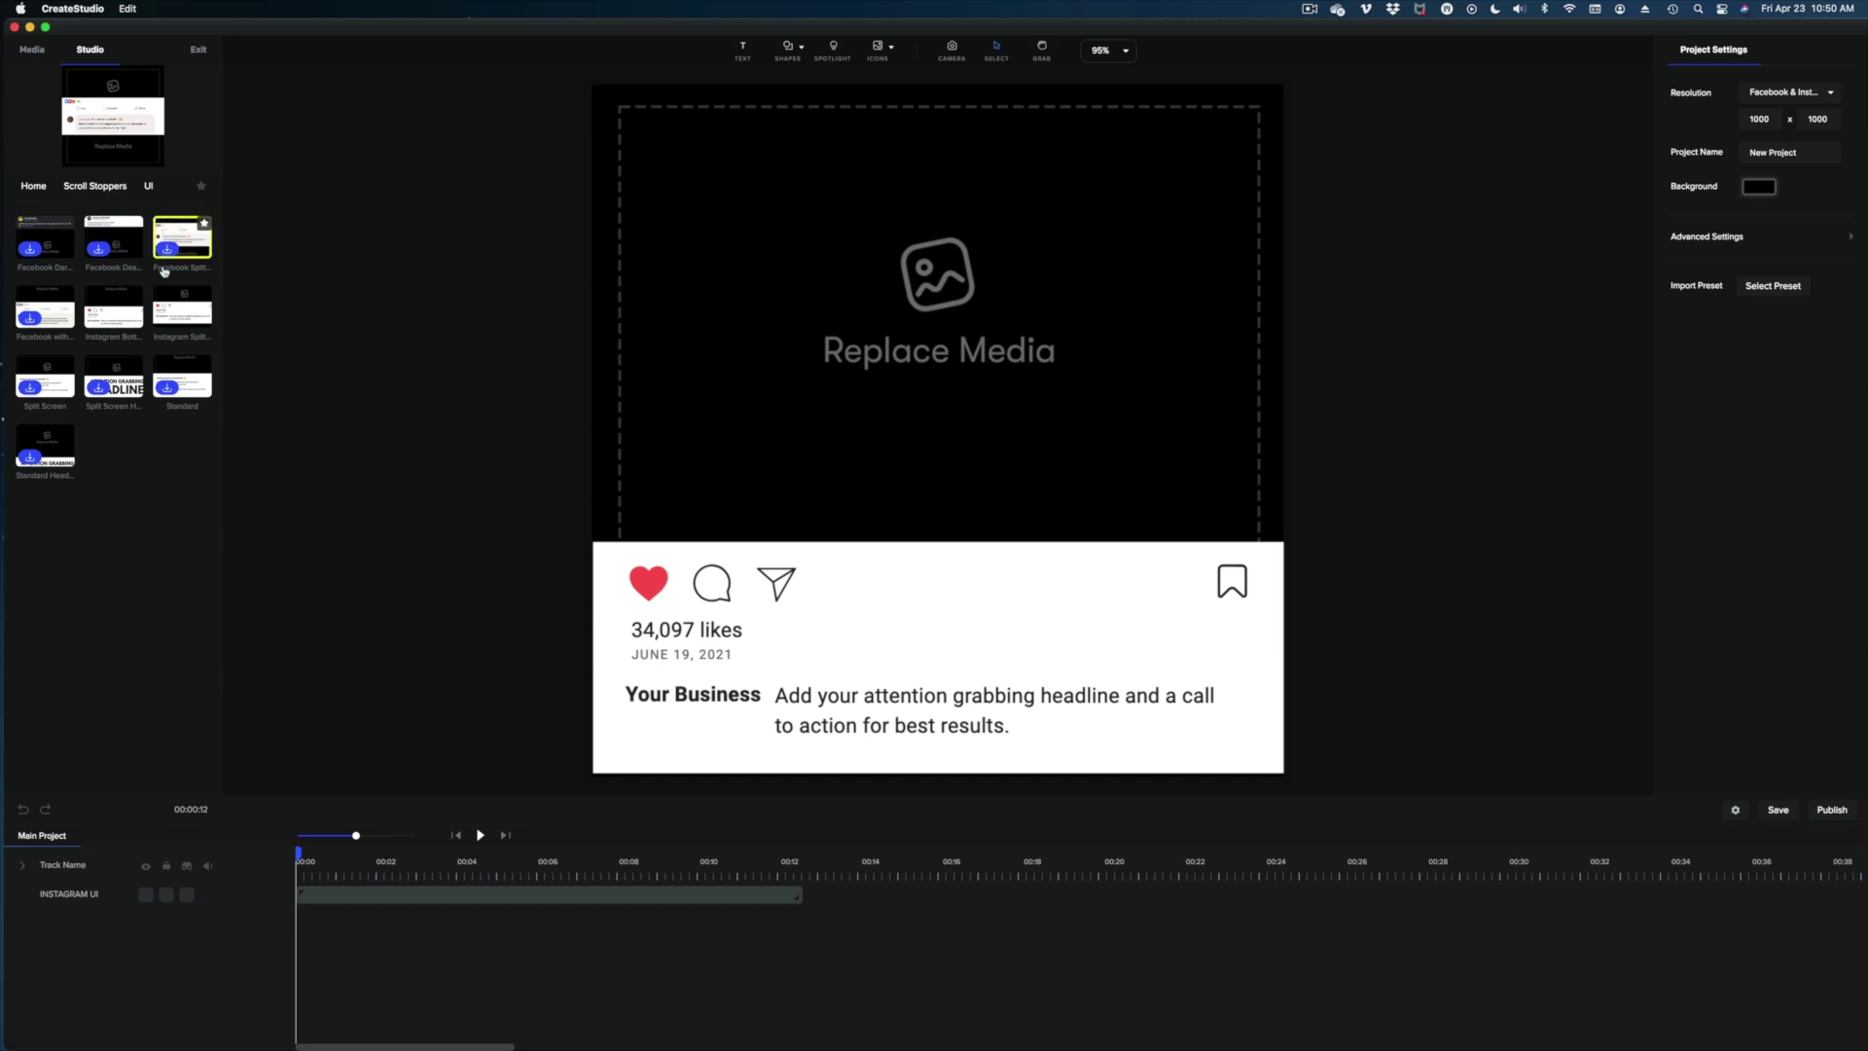
# Change the post's Your Business name to 'Plum Productions'.
pyautogui.click(721, 698)
pyautogui.doubleClick(744, 692)
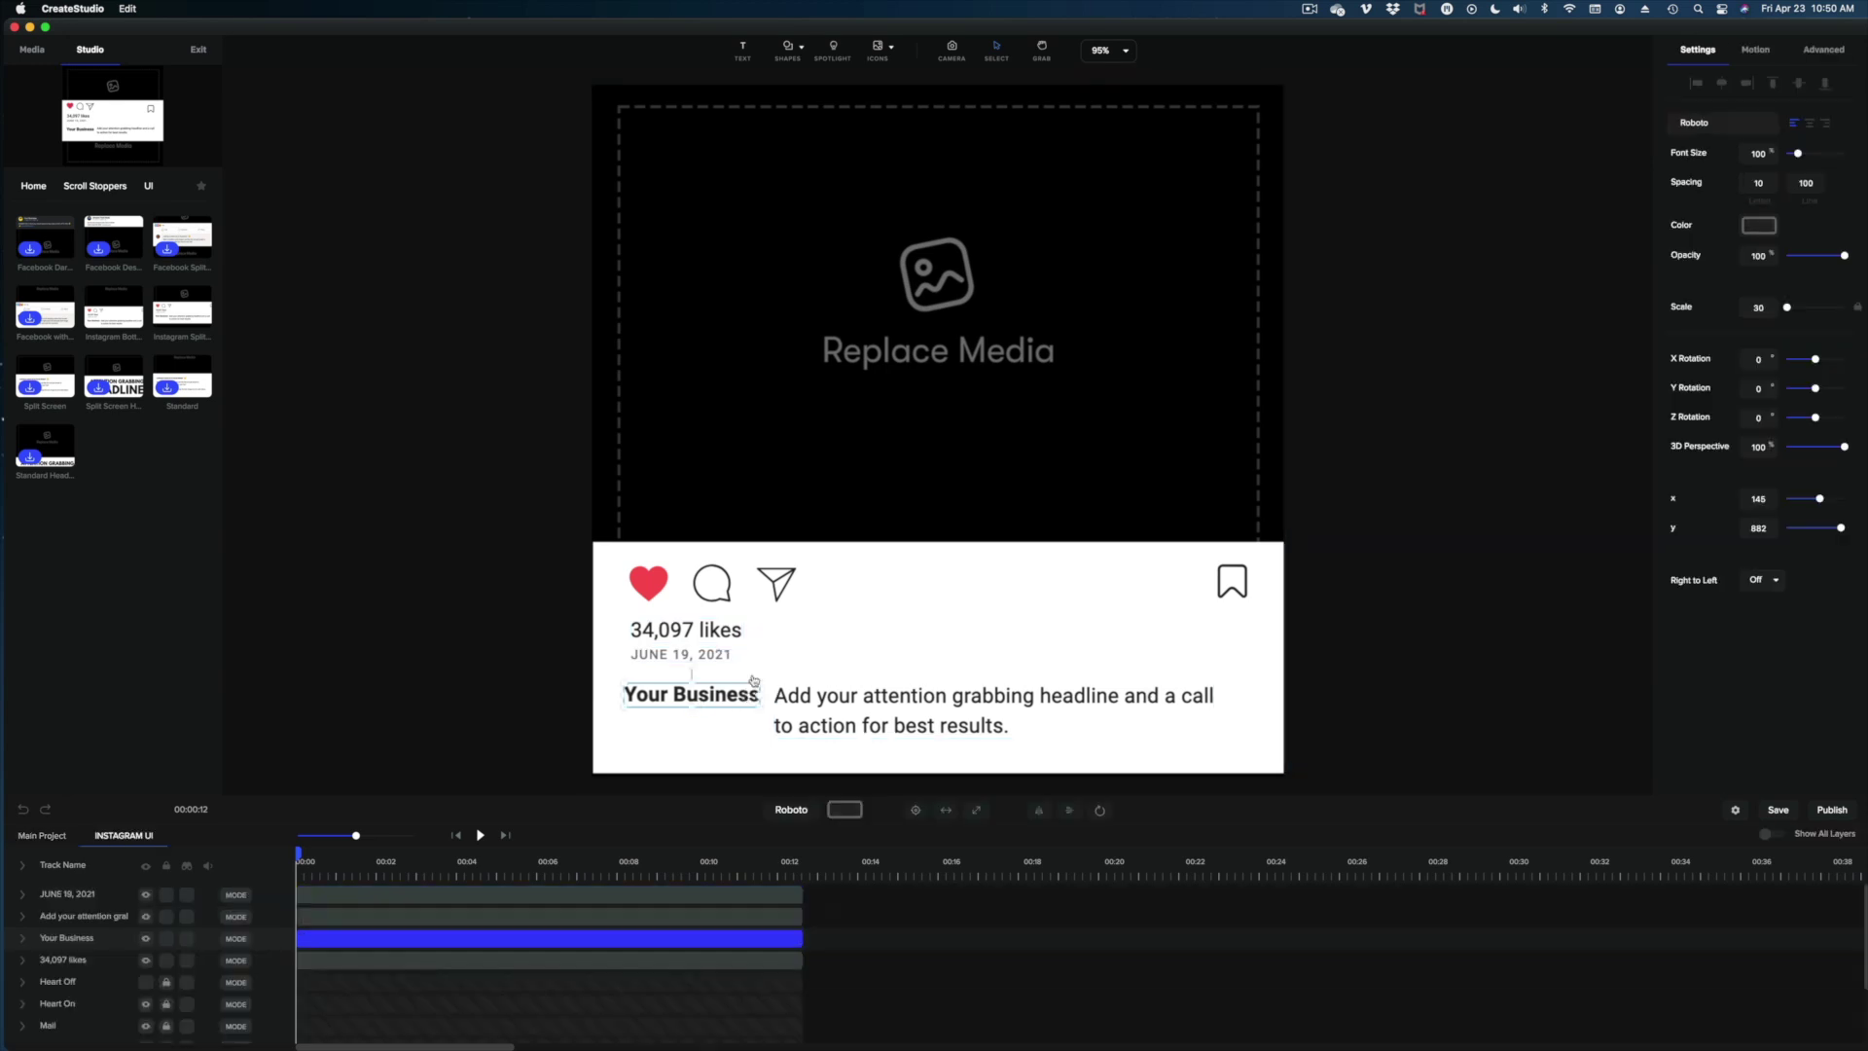
pyautogui.click(694, 705)
pyautogui.press('super+a')
pyautogui.write('Plum Produc')
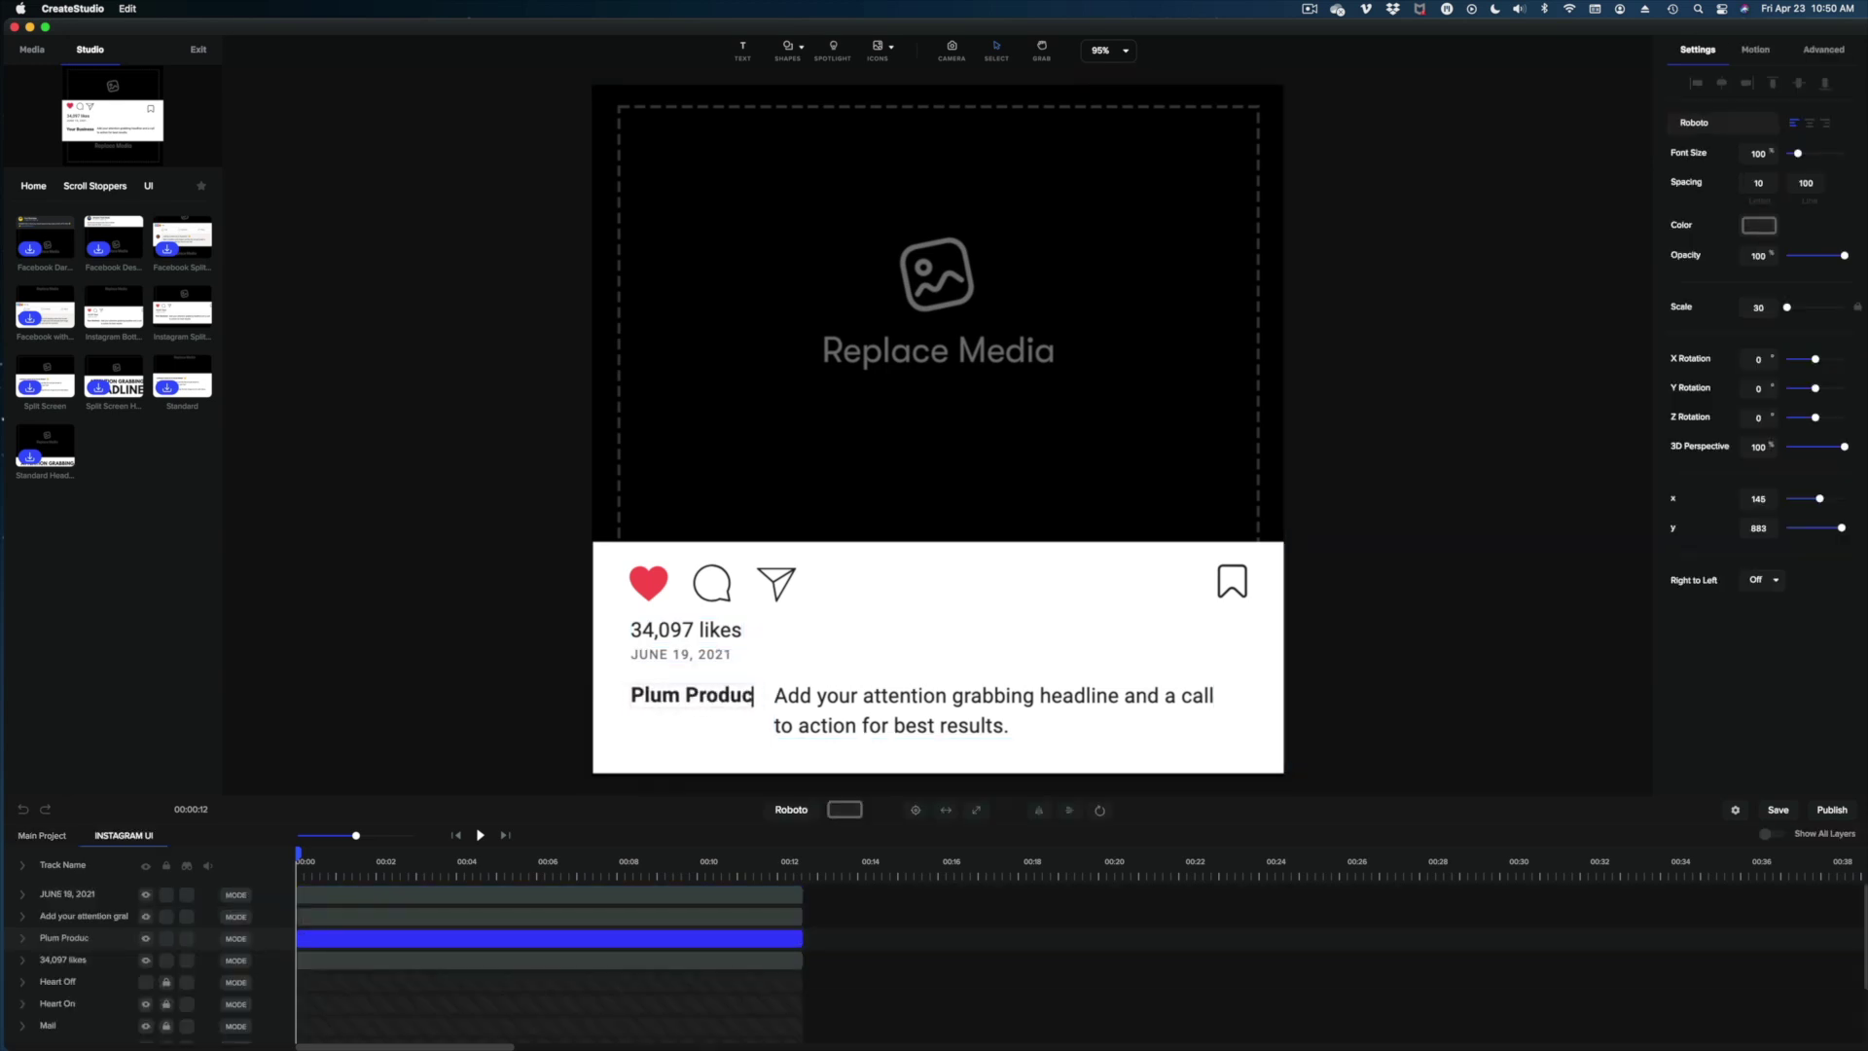
pyautogui.write('tions')
# Set the caption to 'Feeling locked down? We can take you anywhere in our green screen studio!' as one paragraph.
pyautogui.click(992, 710)
pyautogui.click(993, 710)
pyautogui.press('super+a')
pyautogui.write('Feeli')
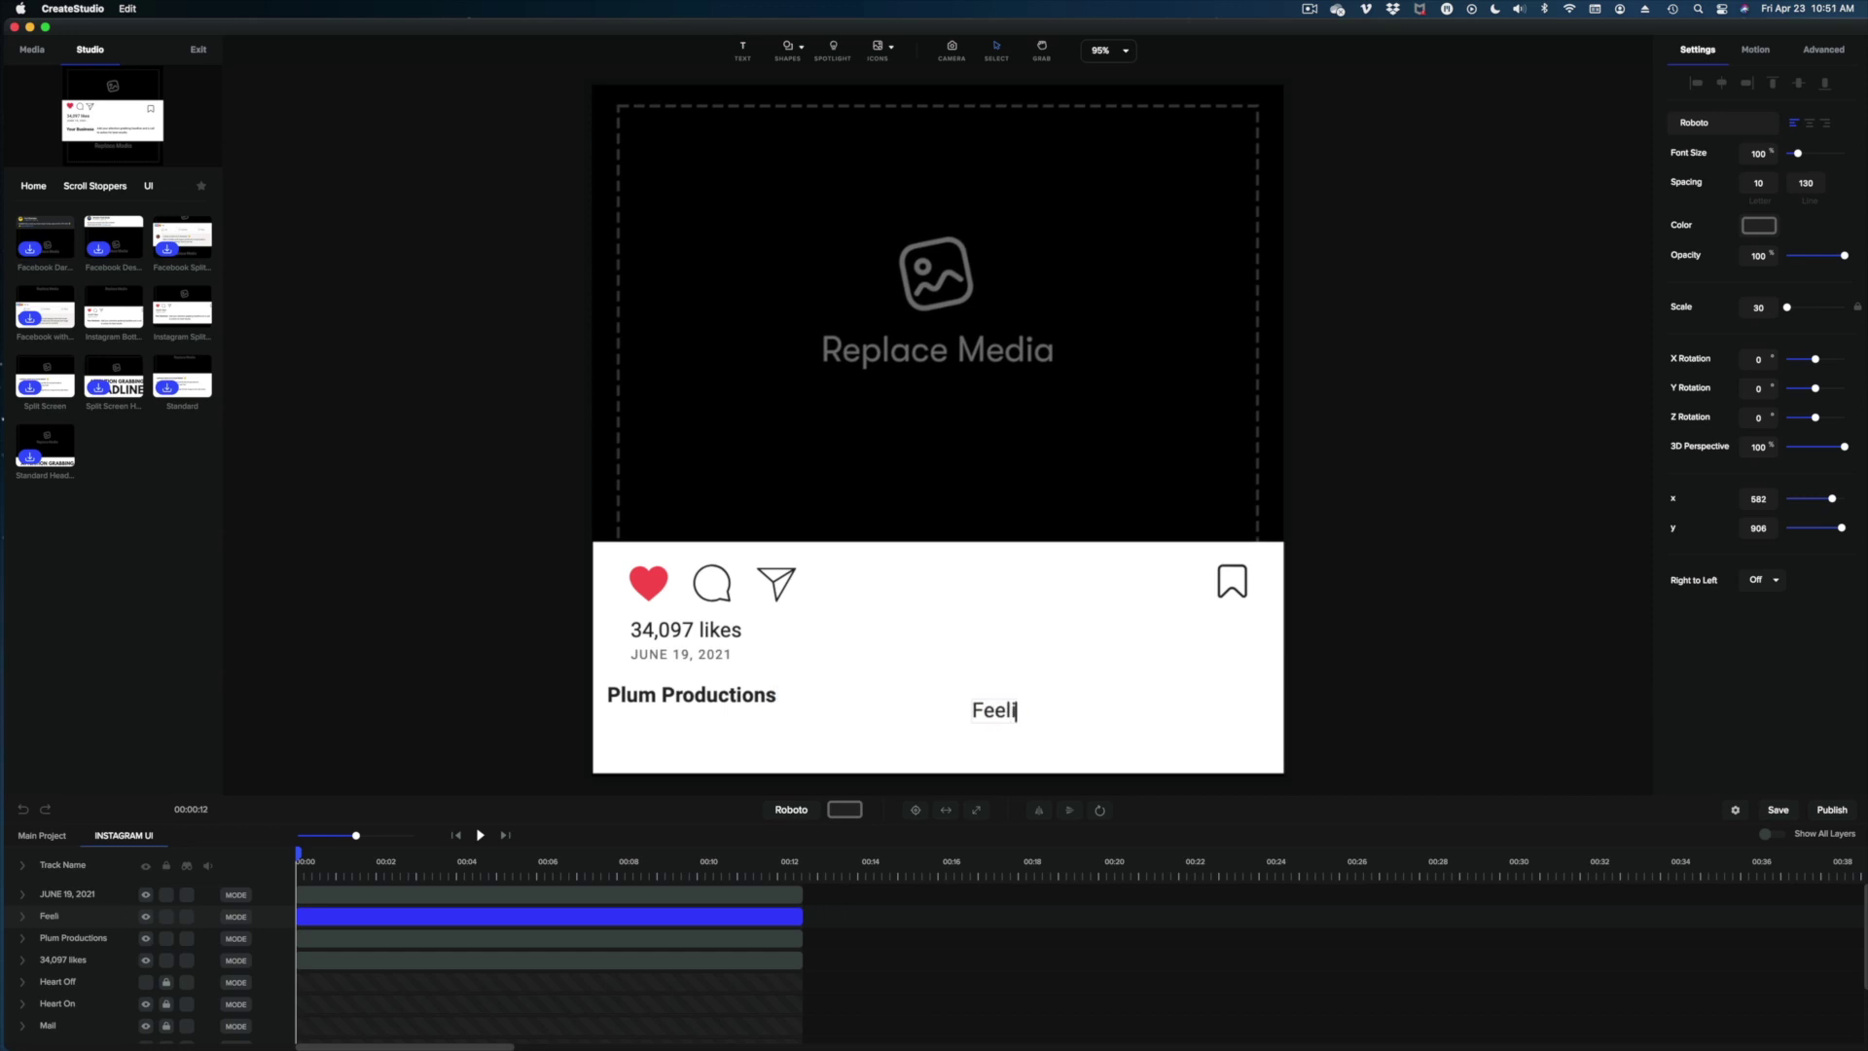
pyautogui.write('ng locked down?  We can take you anywhere')
pyautogui.press('Return')
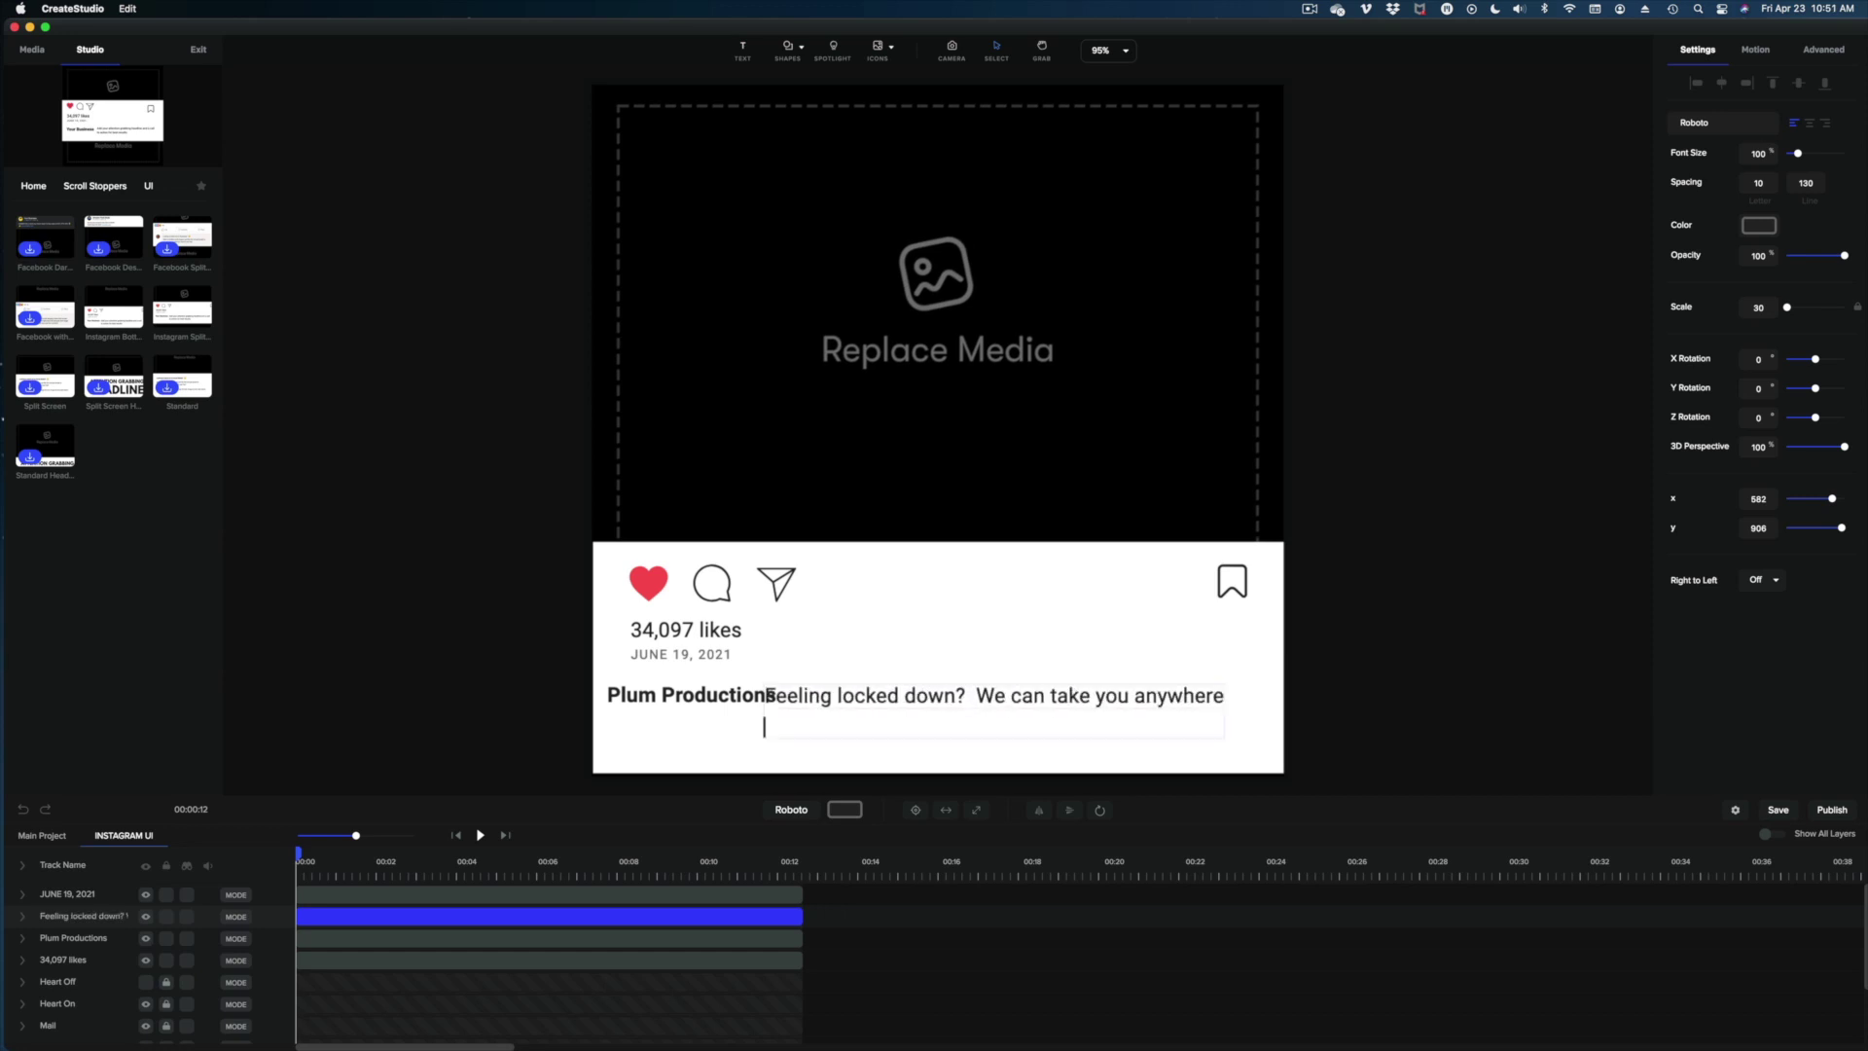
pyautogui.write('in our green screen studio!')
pyautogui.click(765, 725)
pyautogui.press('BackSpace')
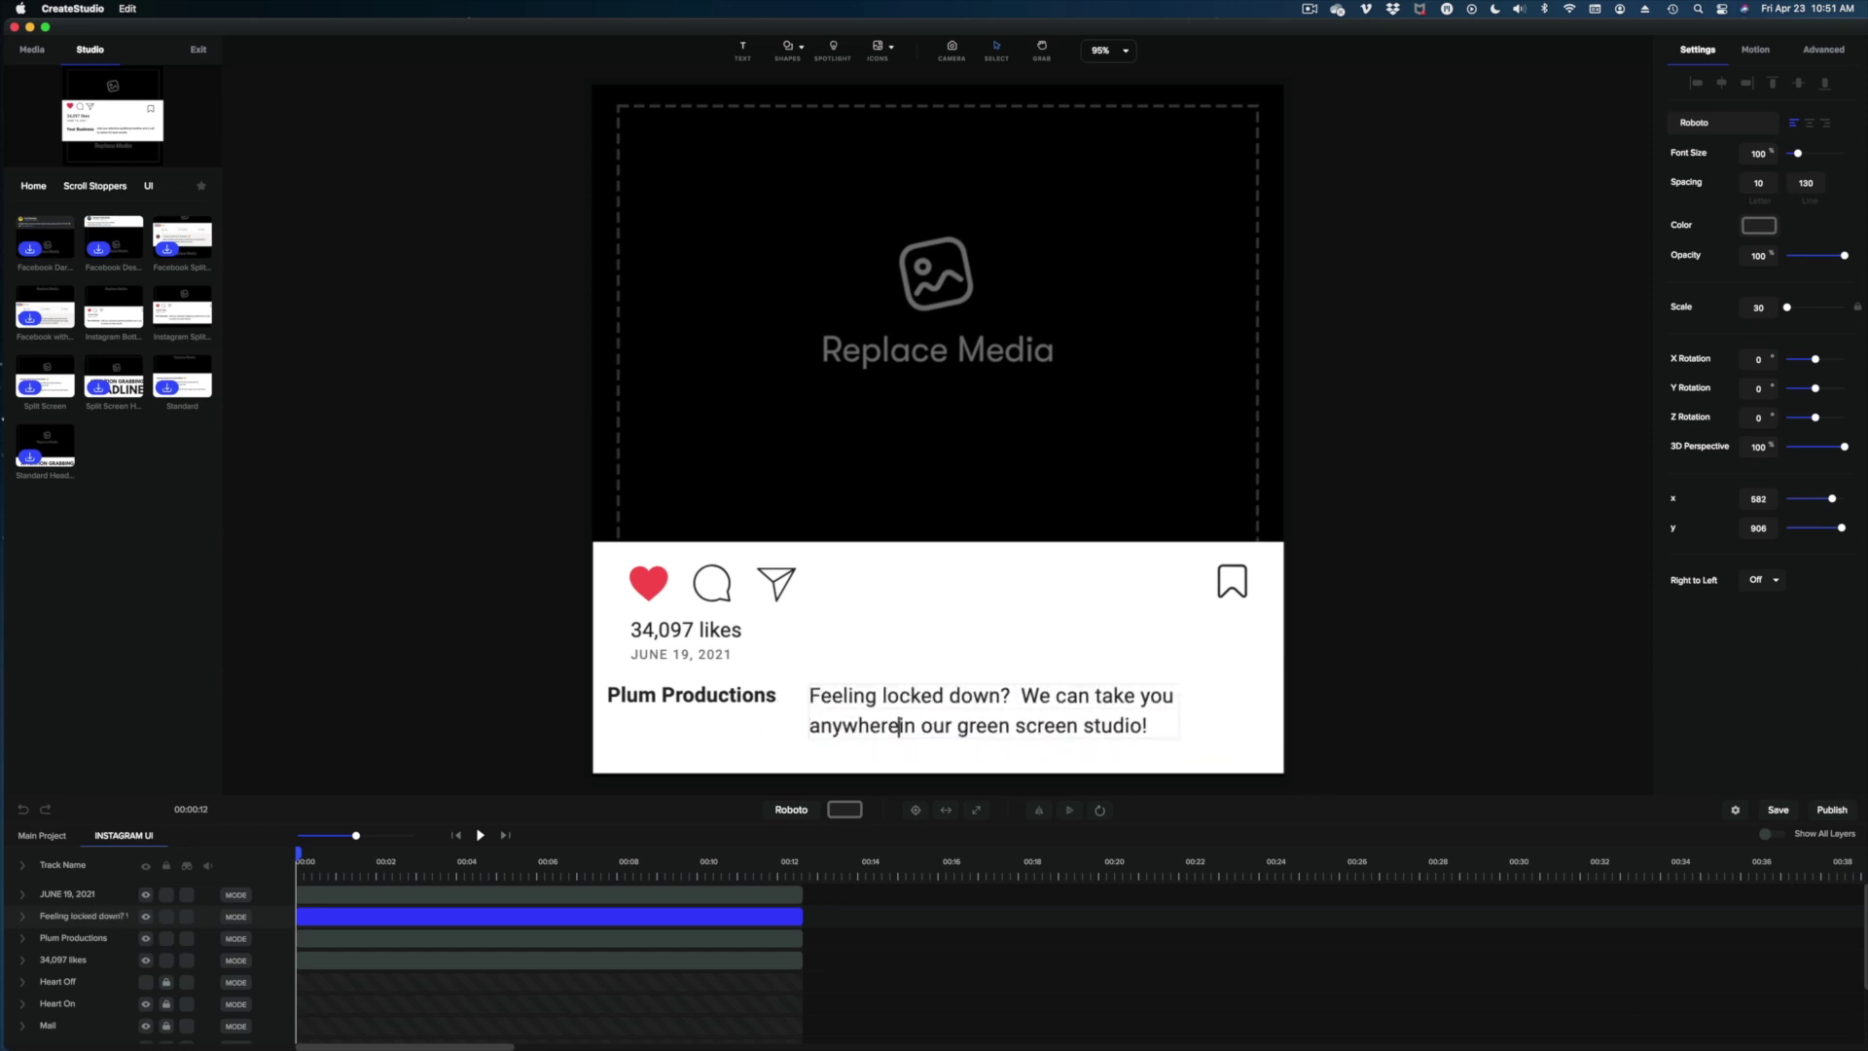
pyautogui.press('Escape')
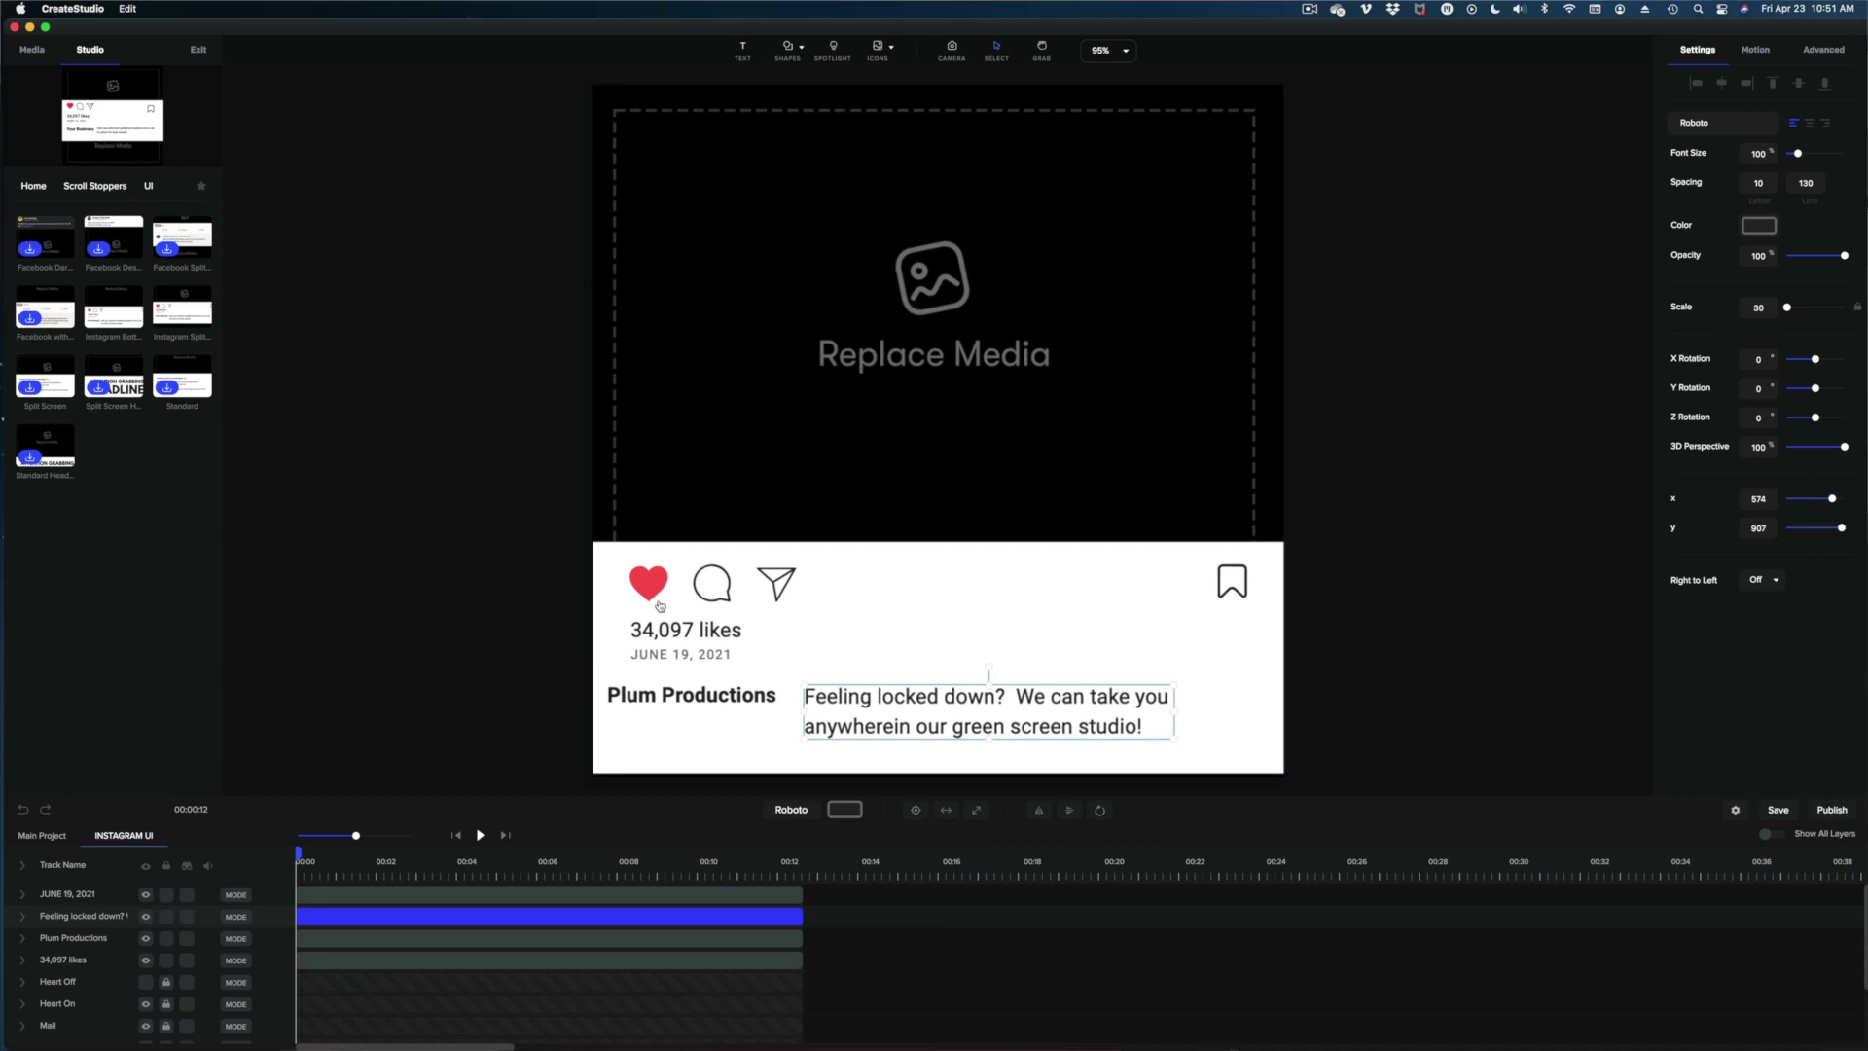
# Replace JUNE 19 in the date text with May 1.
pyautogui.click(679, 656)
pyautogui.click(685, 653)
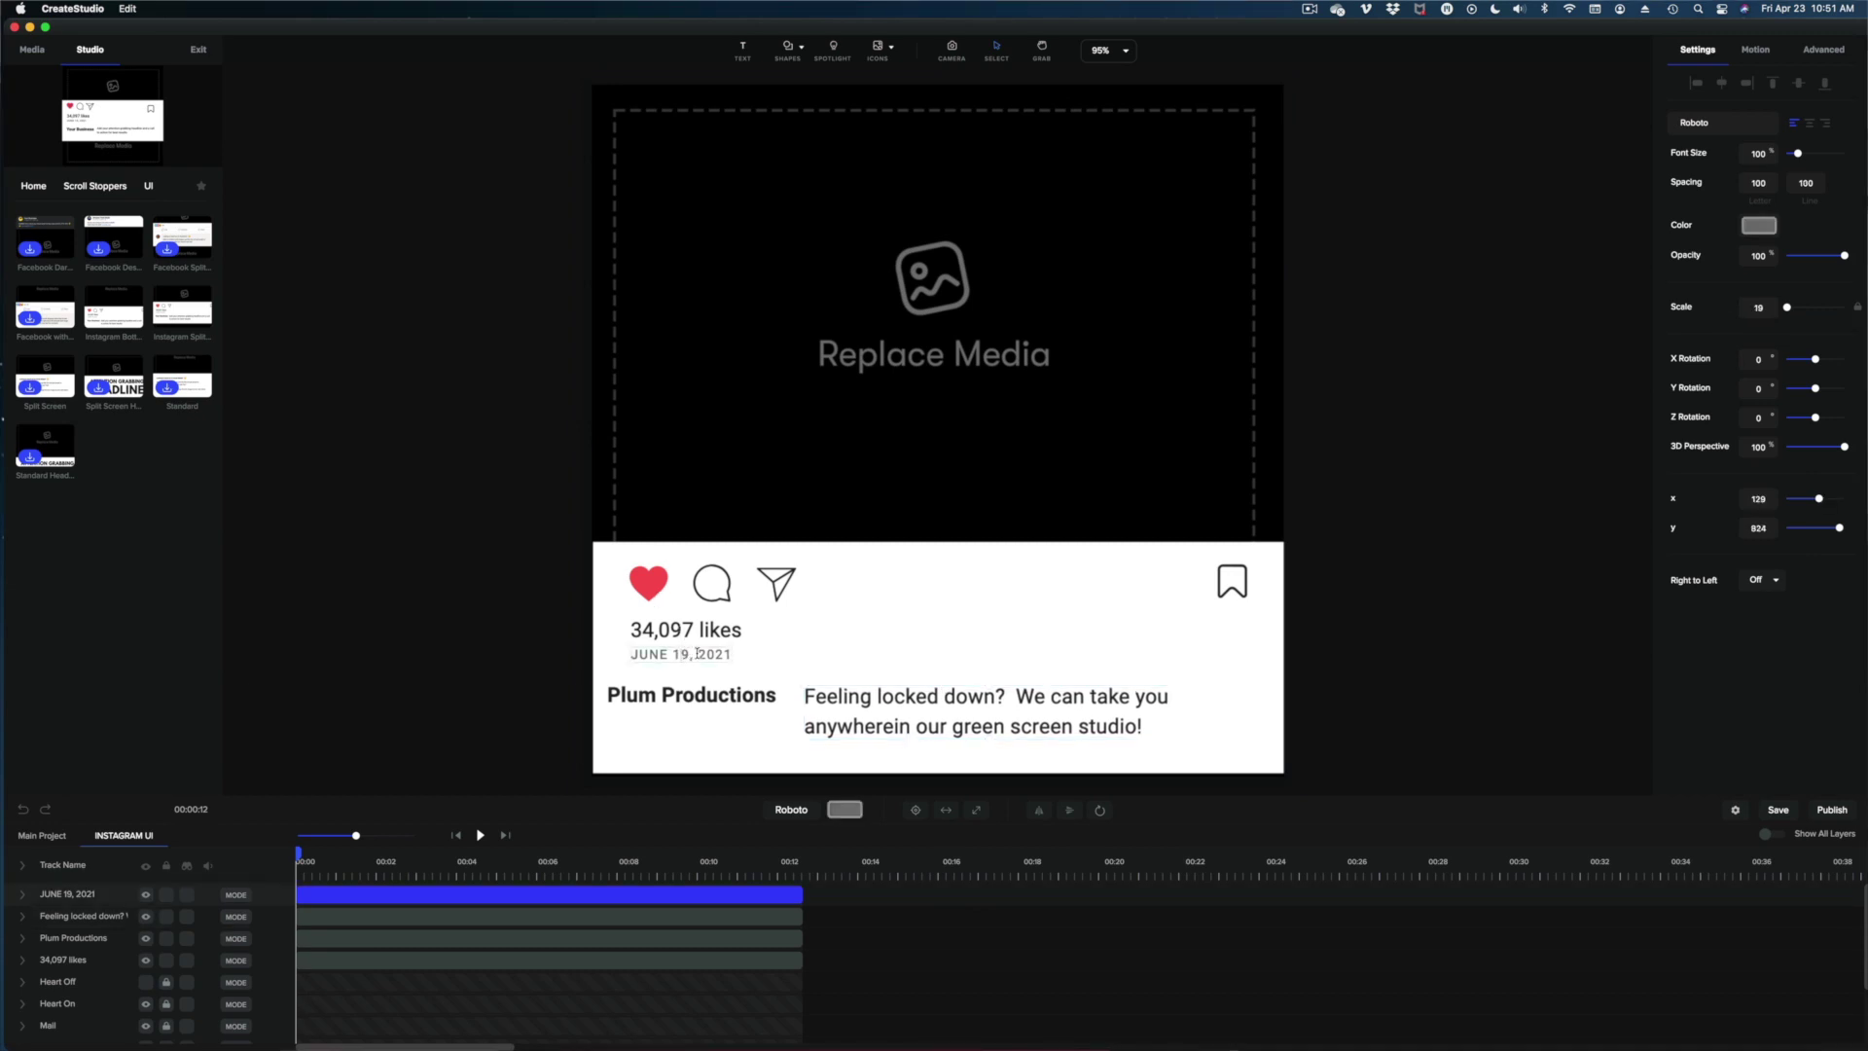
pyautogui.moveTo(685, 655); pyautogui.dragTo(552, 659)
pyautogui.write('May 1')
# Turn on the Heart Off layer so the heart shows as an empty outline.
pyautogui.click(696, 627)
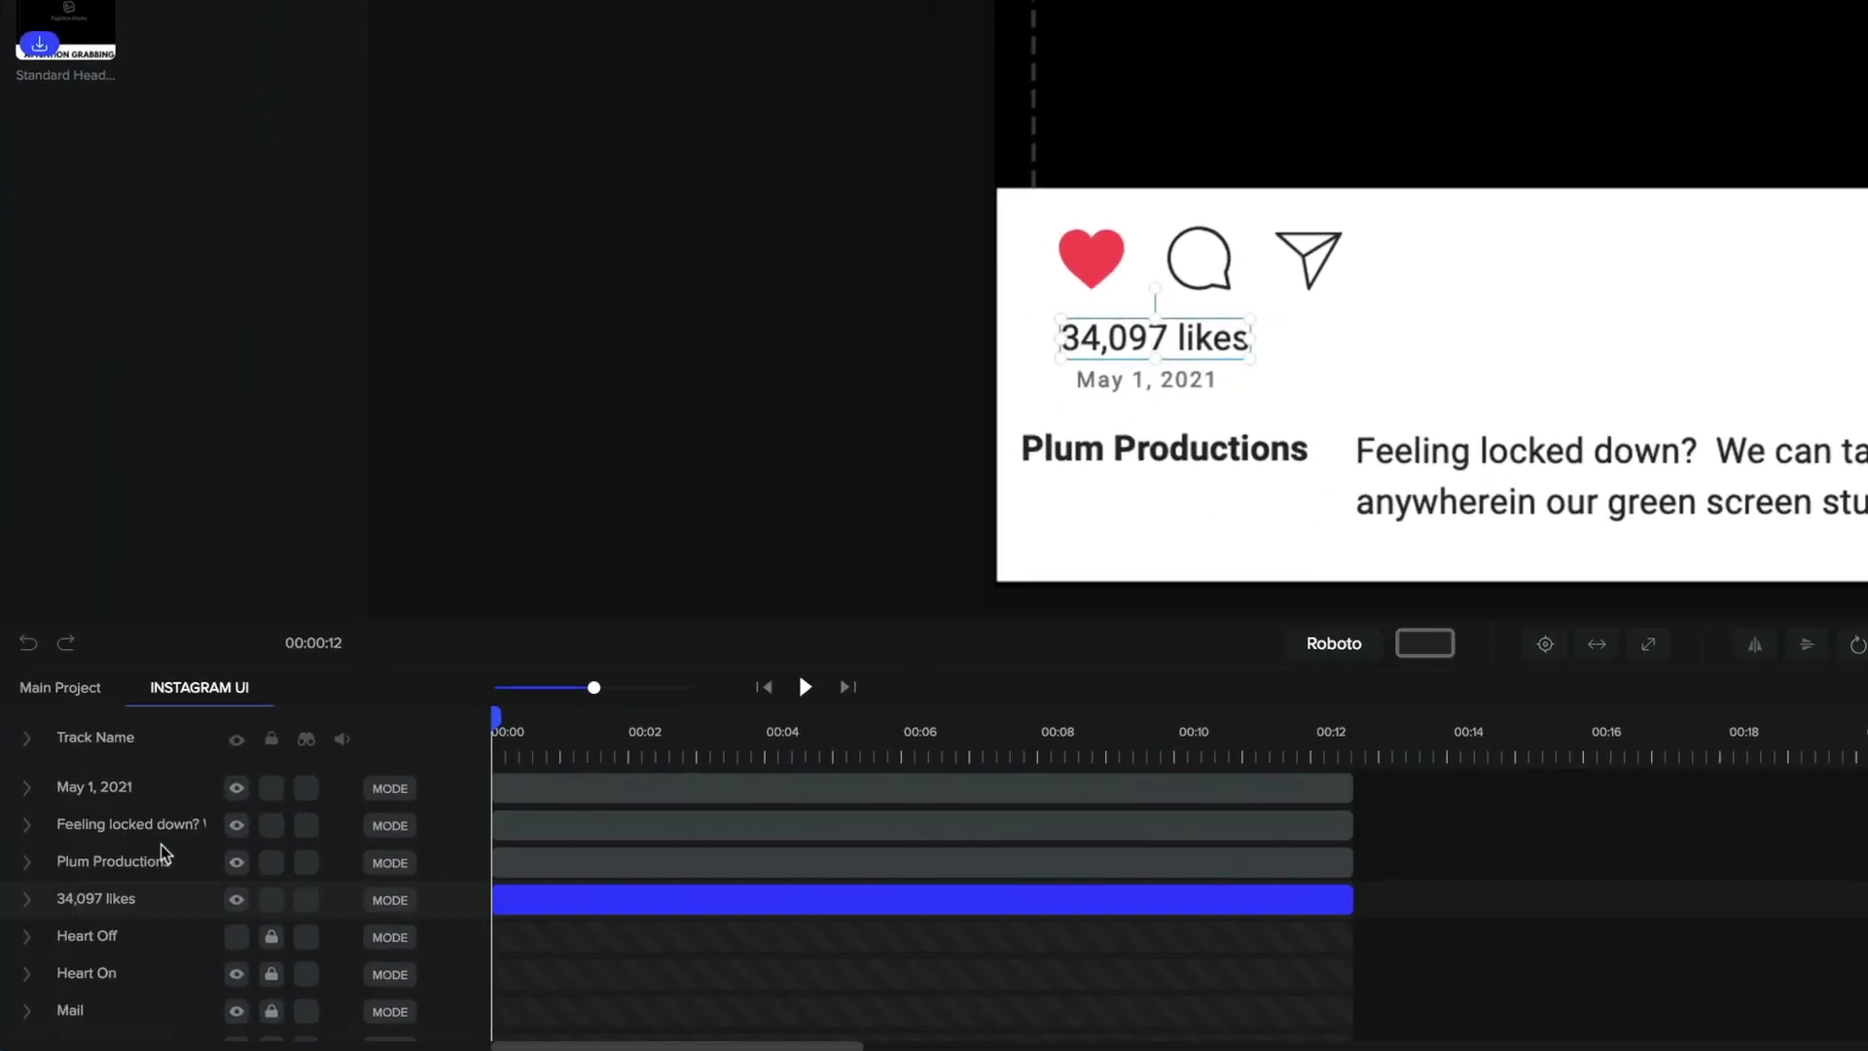
pyautogui.scroll(-3, 176, 962)
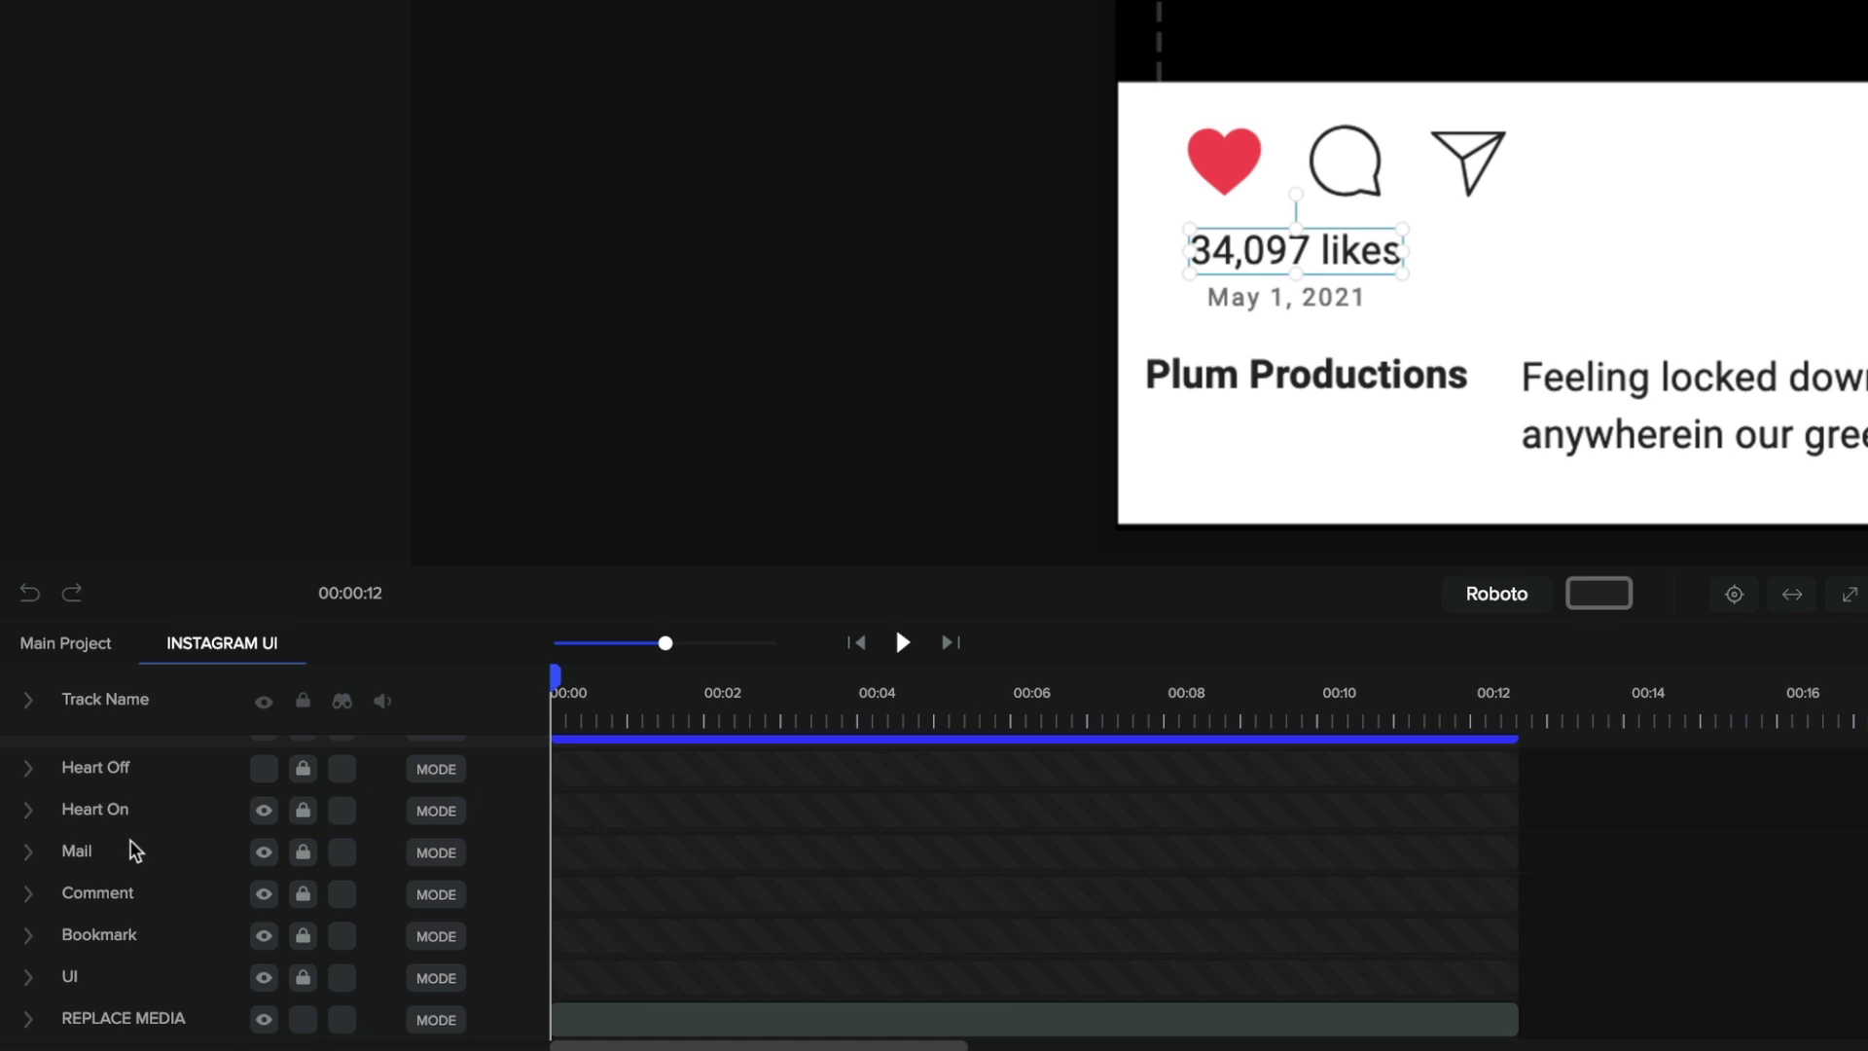
pyautogui.scroll(1, 130, 846)
pyautogui.click(264, 823)
pyautogui.click(264, 823)
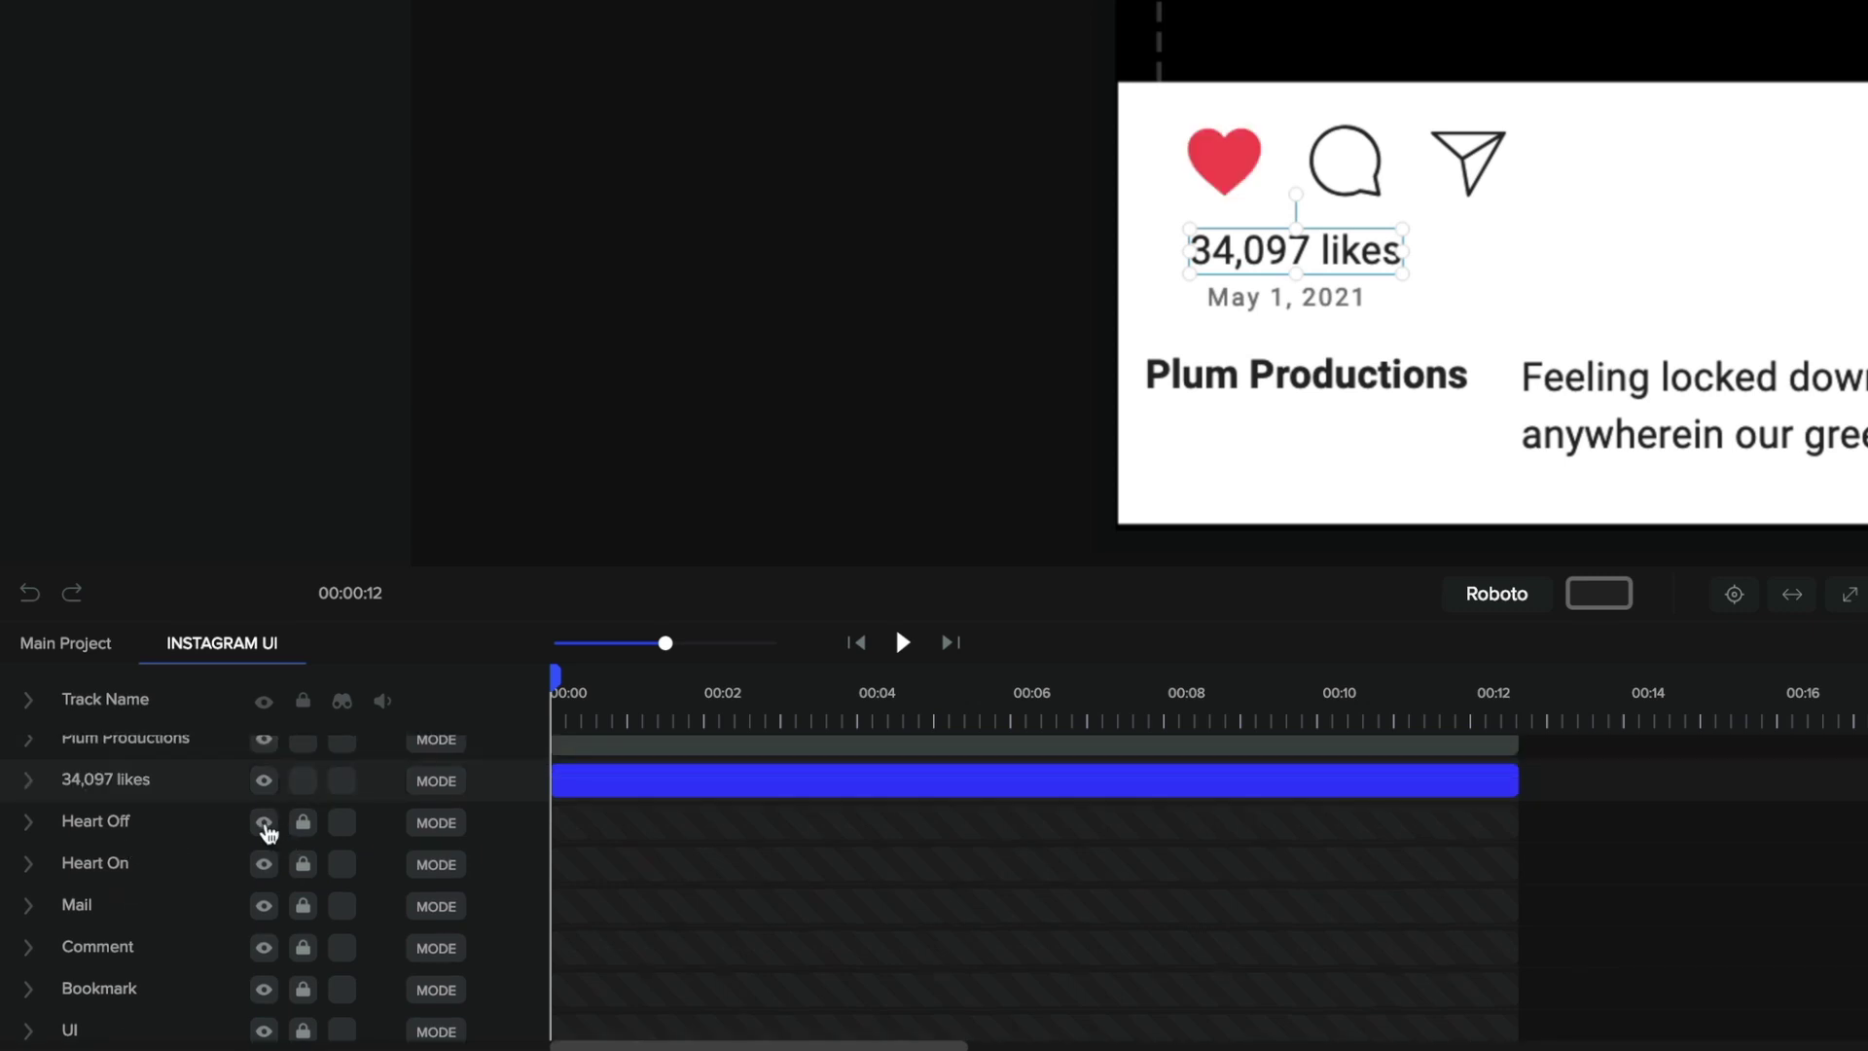
pyautogui.click(263, 823)
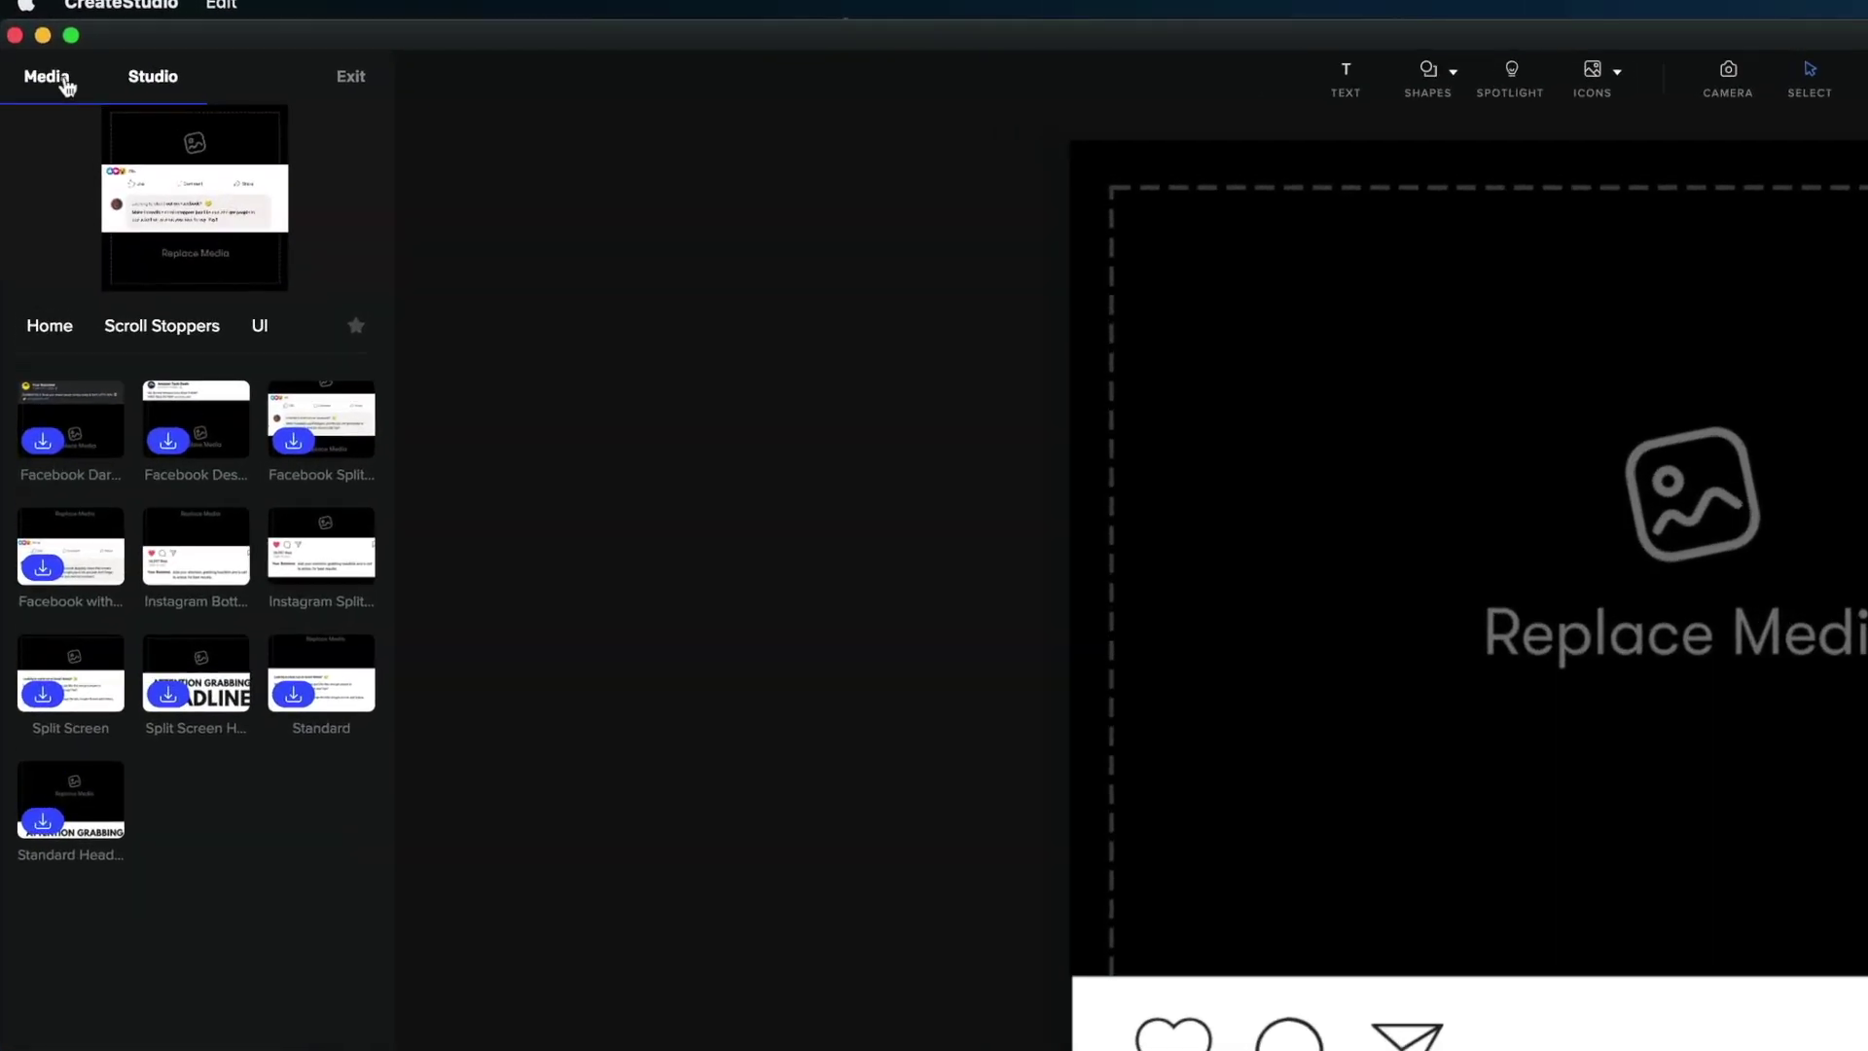
# Import the IMG_3738 photo and swap it into the post's REPLACE MEDIA placeholder.
pyautogui.click(39, 52)
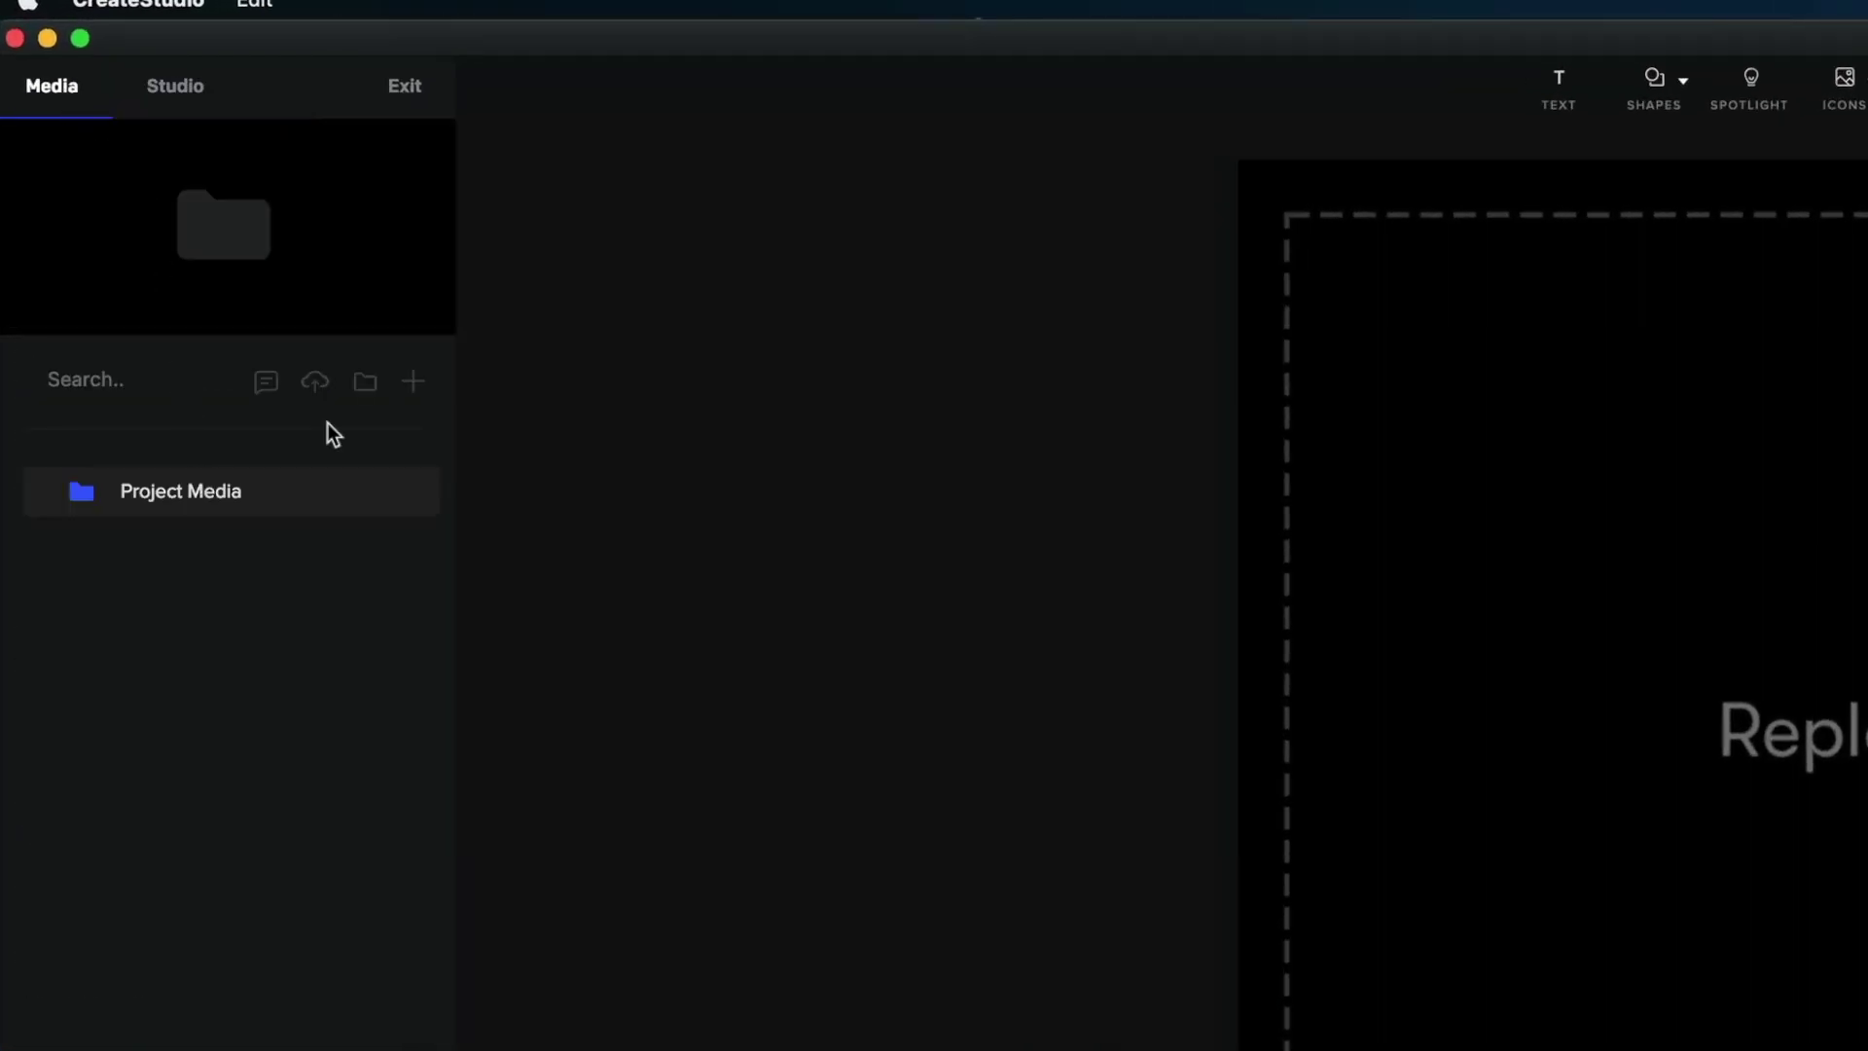
pyautogui.click(414, 382)
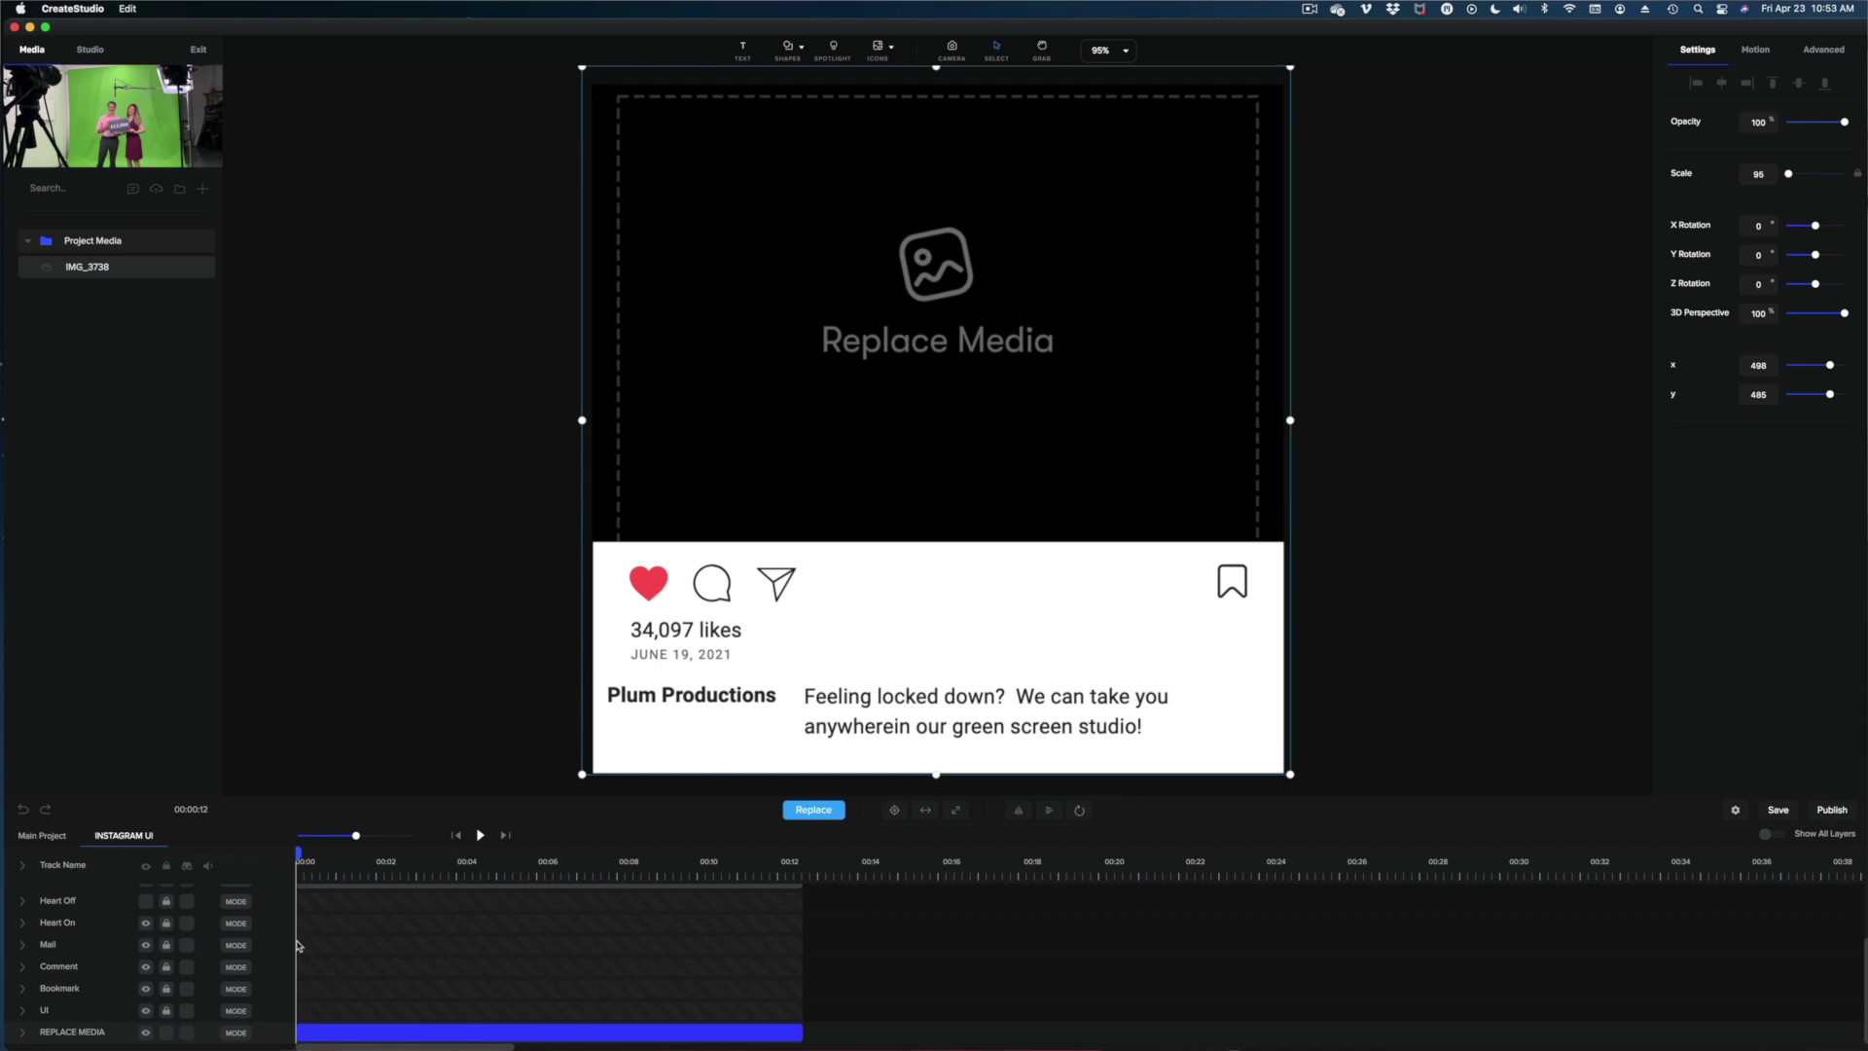
pyautogui.click(337, 1031)
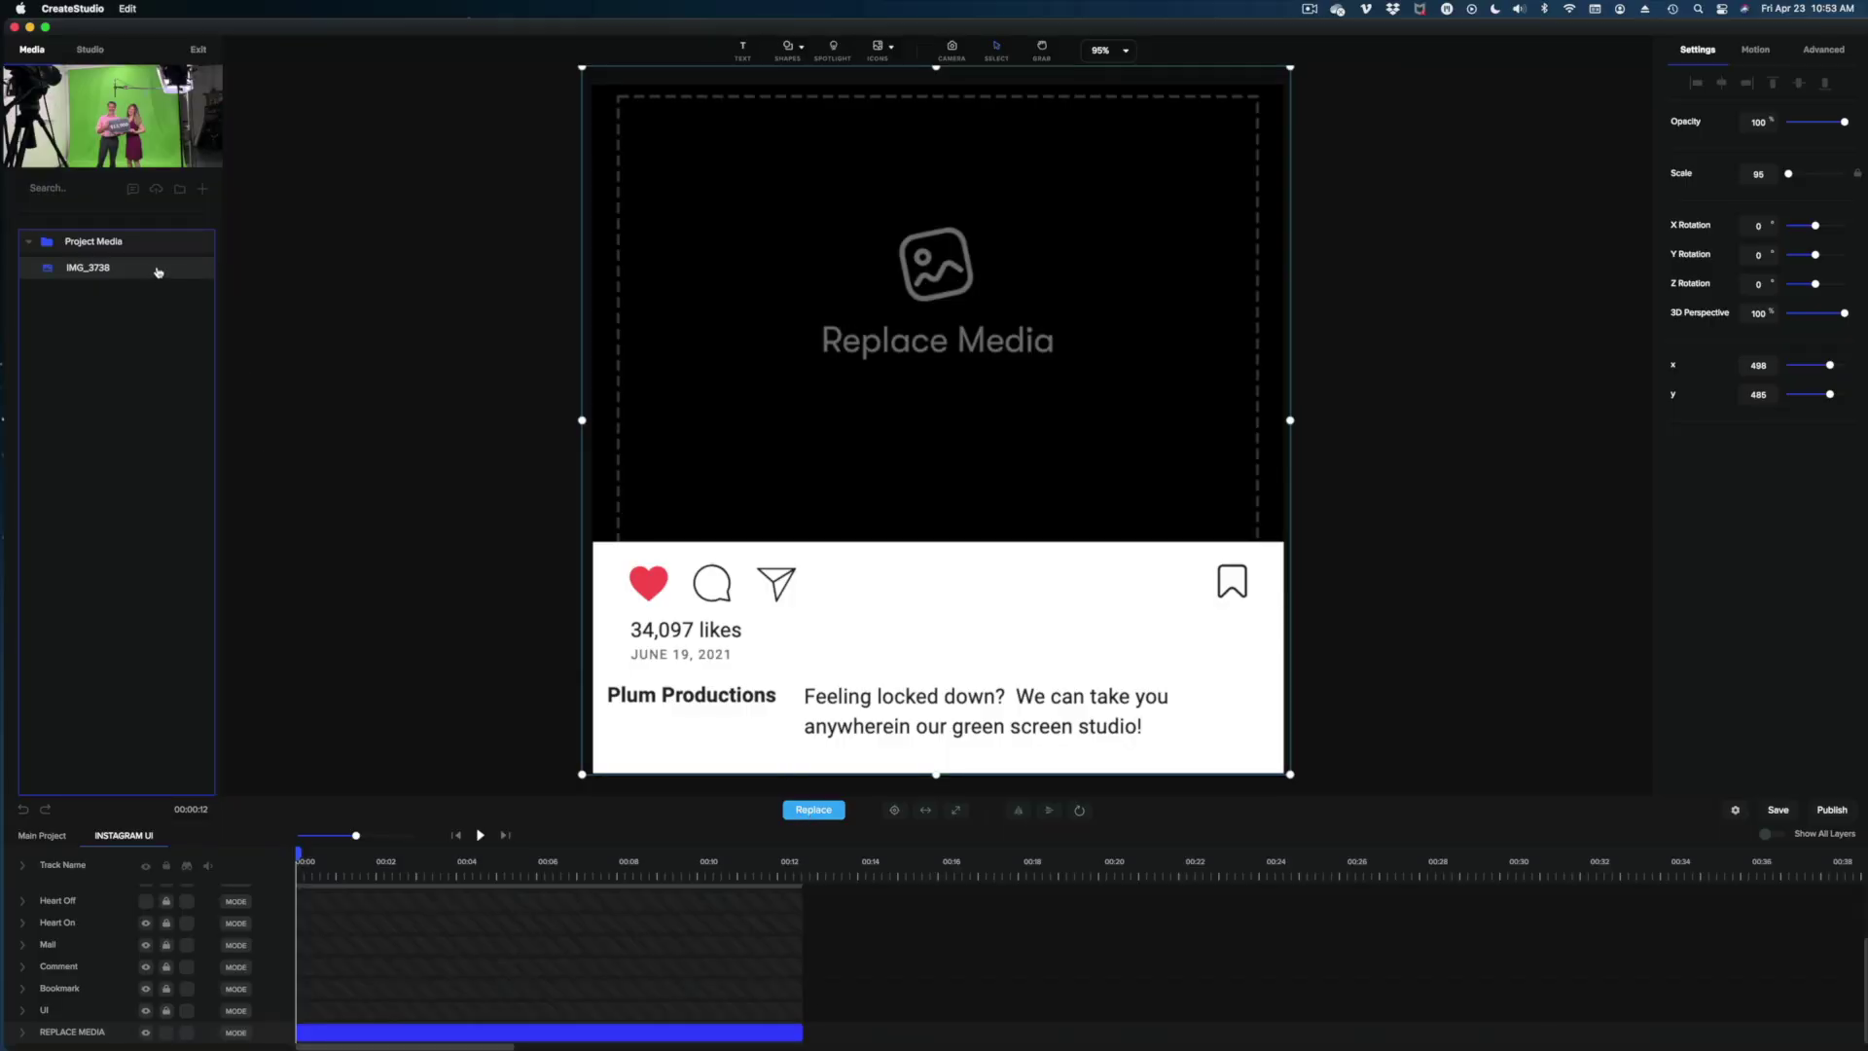
pyautogui.doubleClick(158, 271)
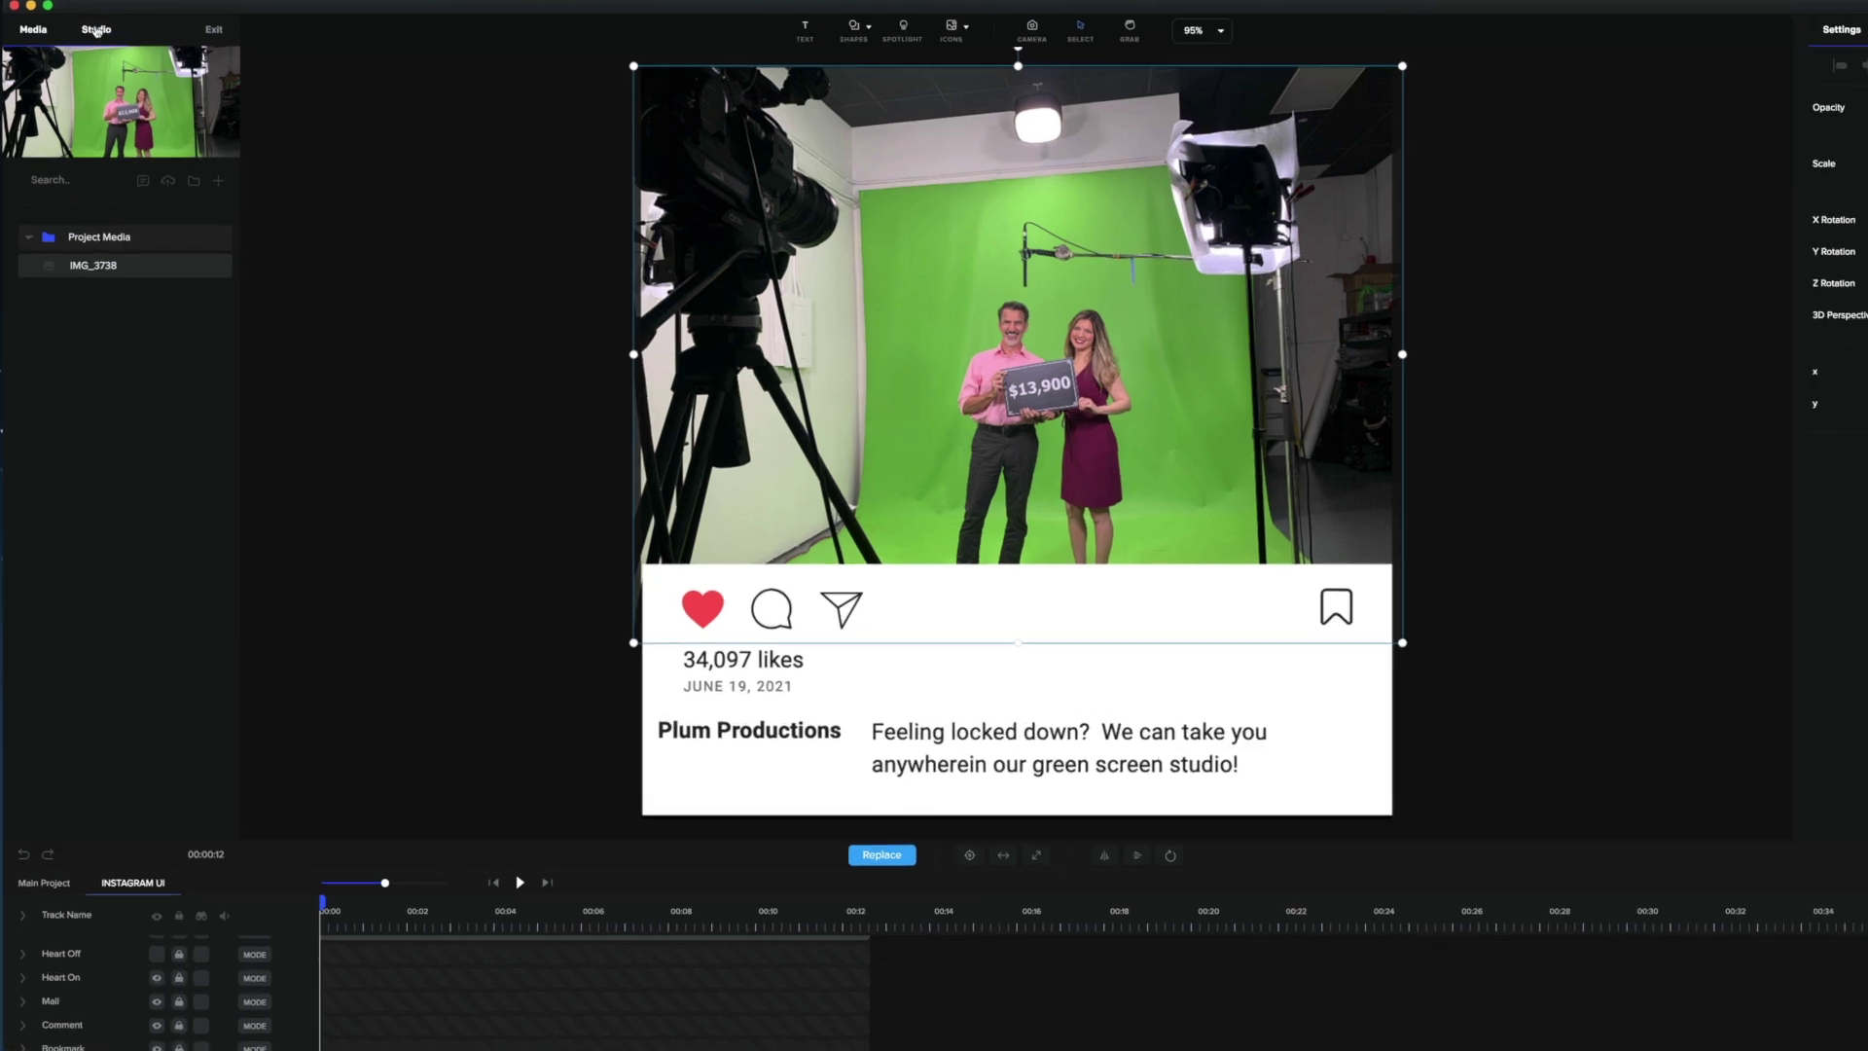
# Add the PLANE effect from Scroll Stoppers > Effects to the top of the timeline.
pyautogui.click(89, 50)
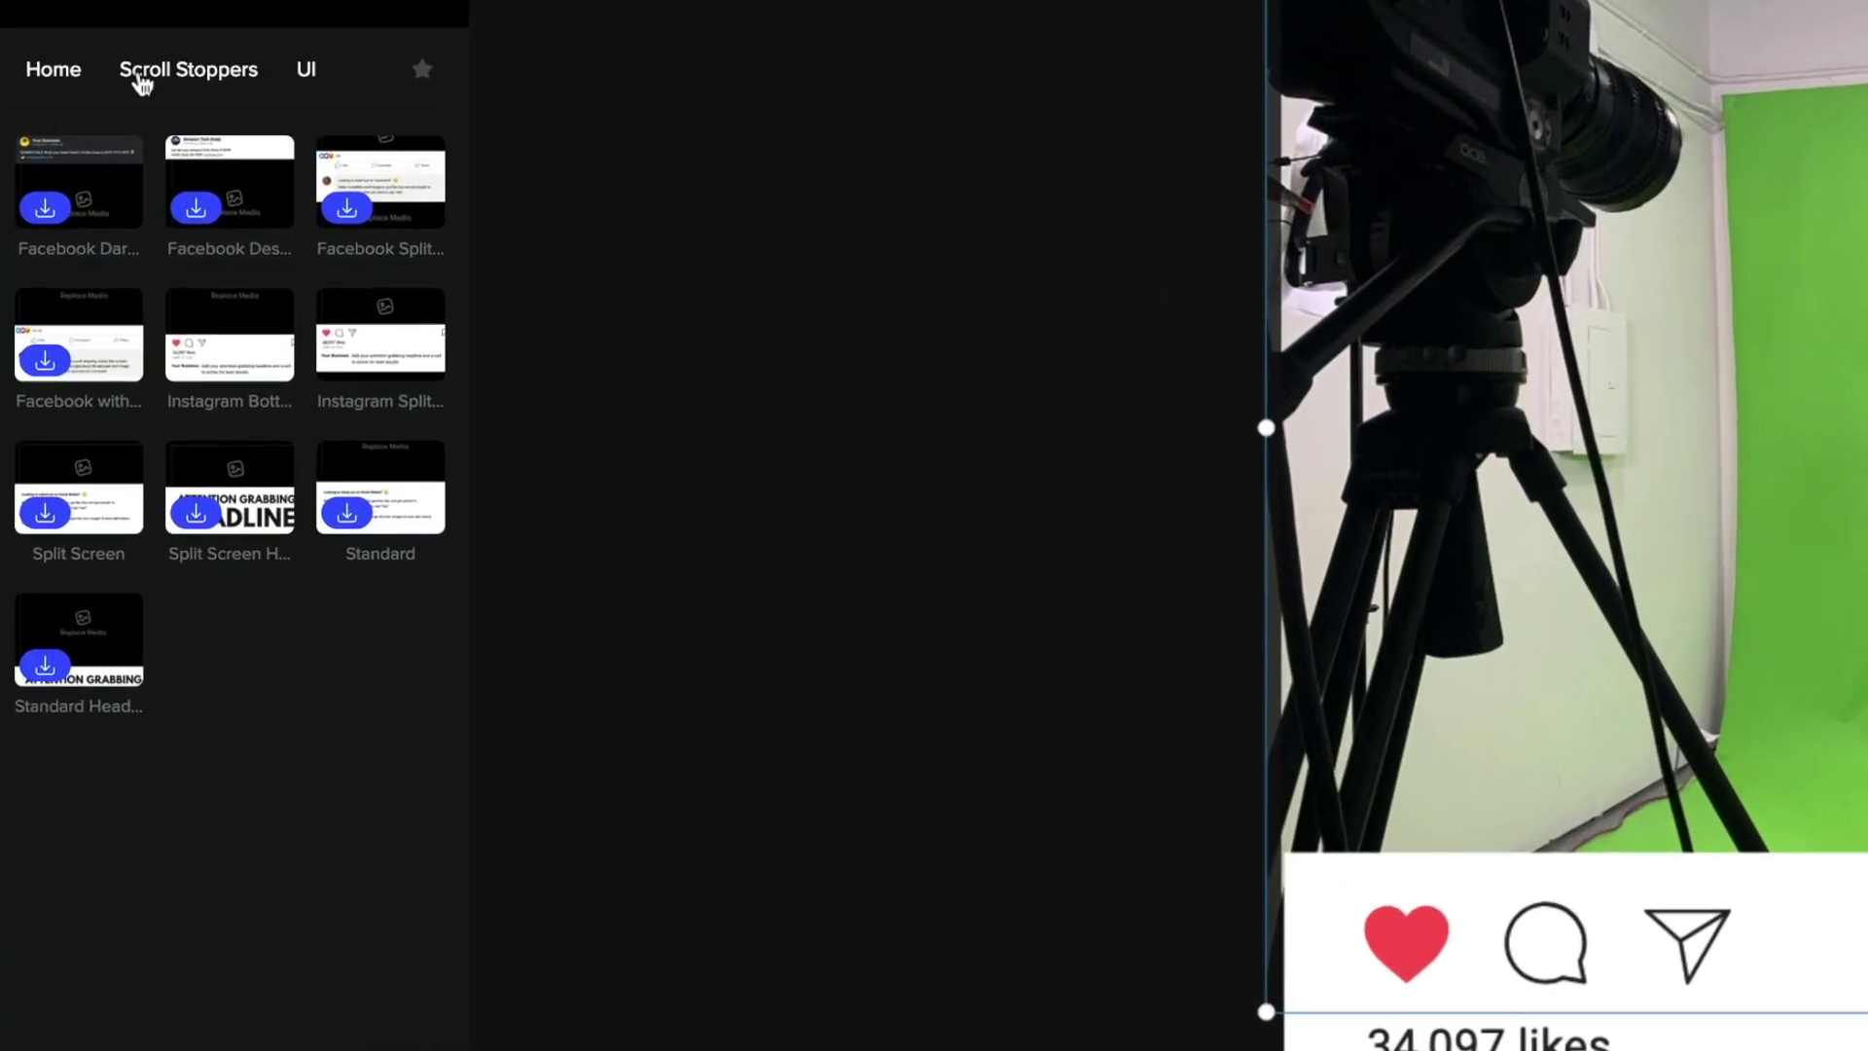
pyautogui.click(175, 83)
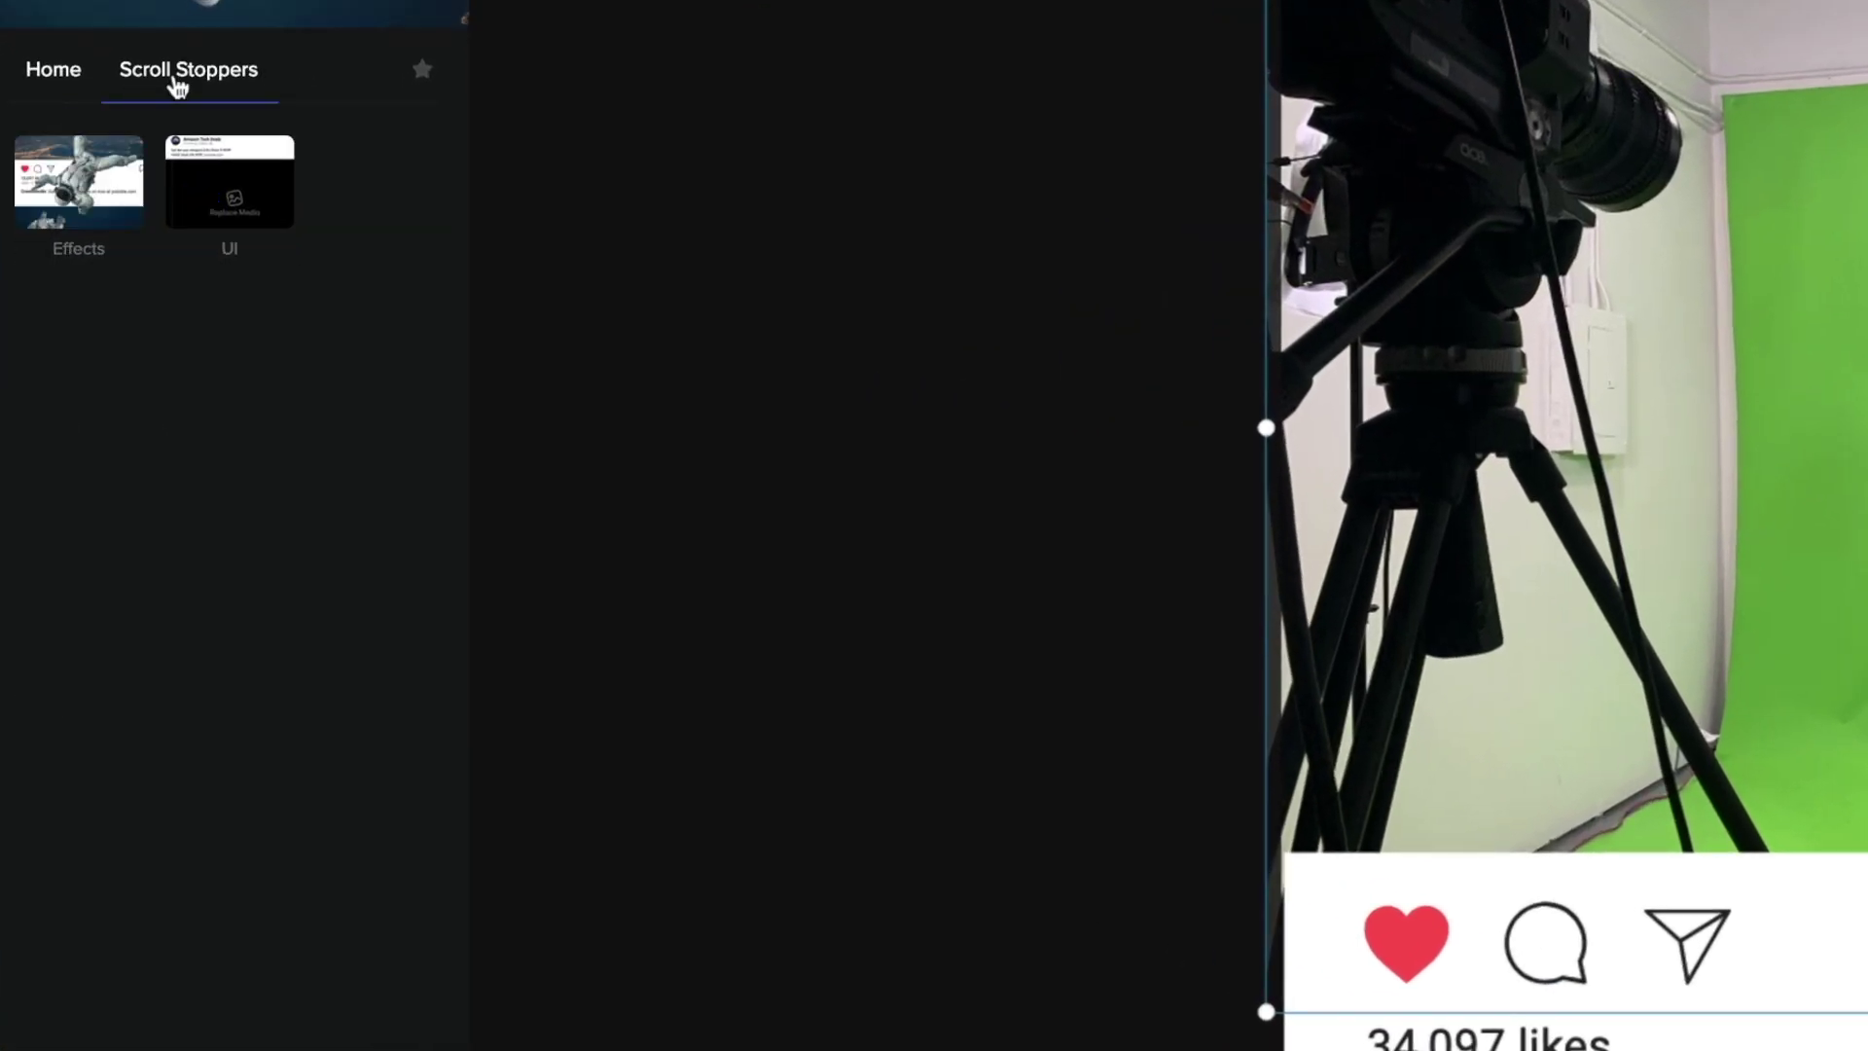
pyautogui.click(105, 204)
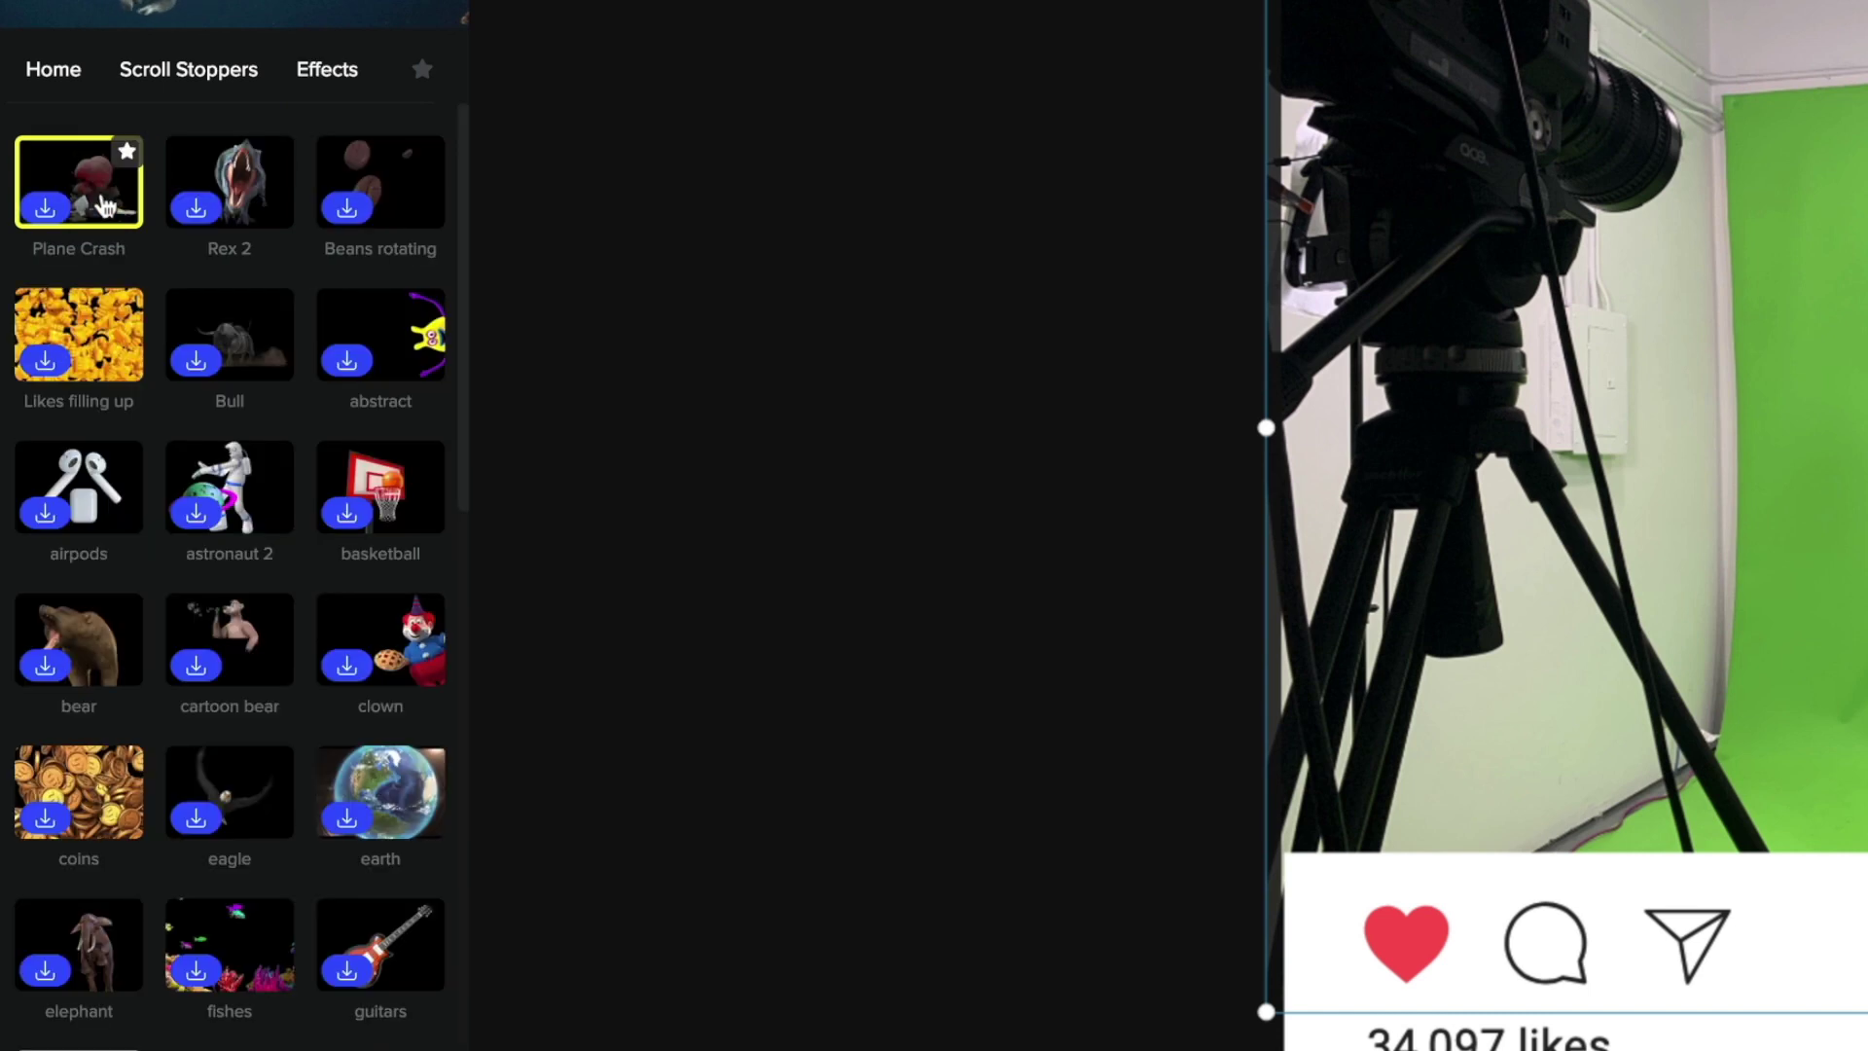
pyautogui.scroll(-2, 253, 642)
pyautogui.scroll(-10, 282, 583)
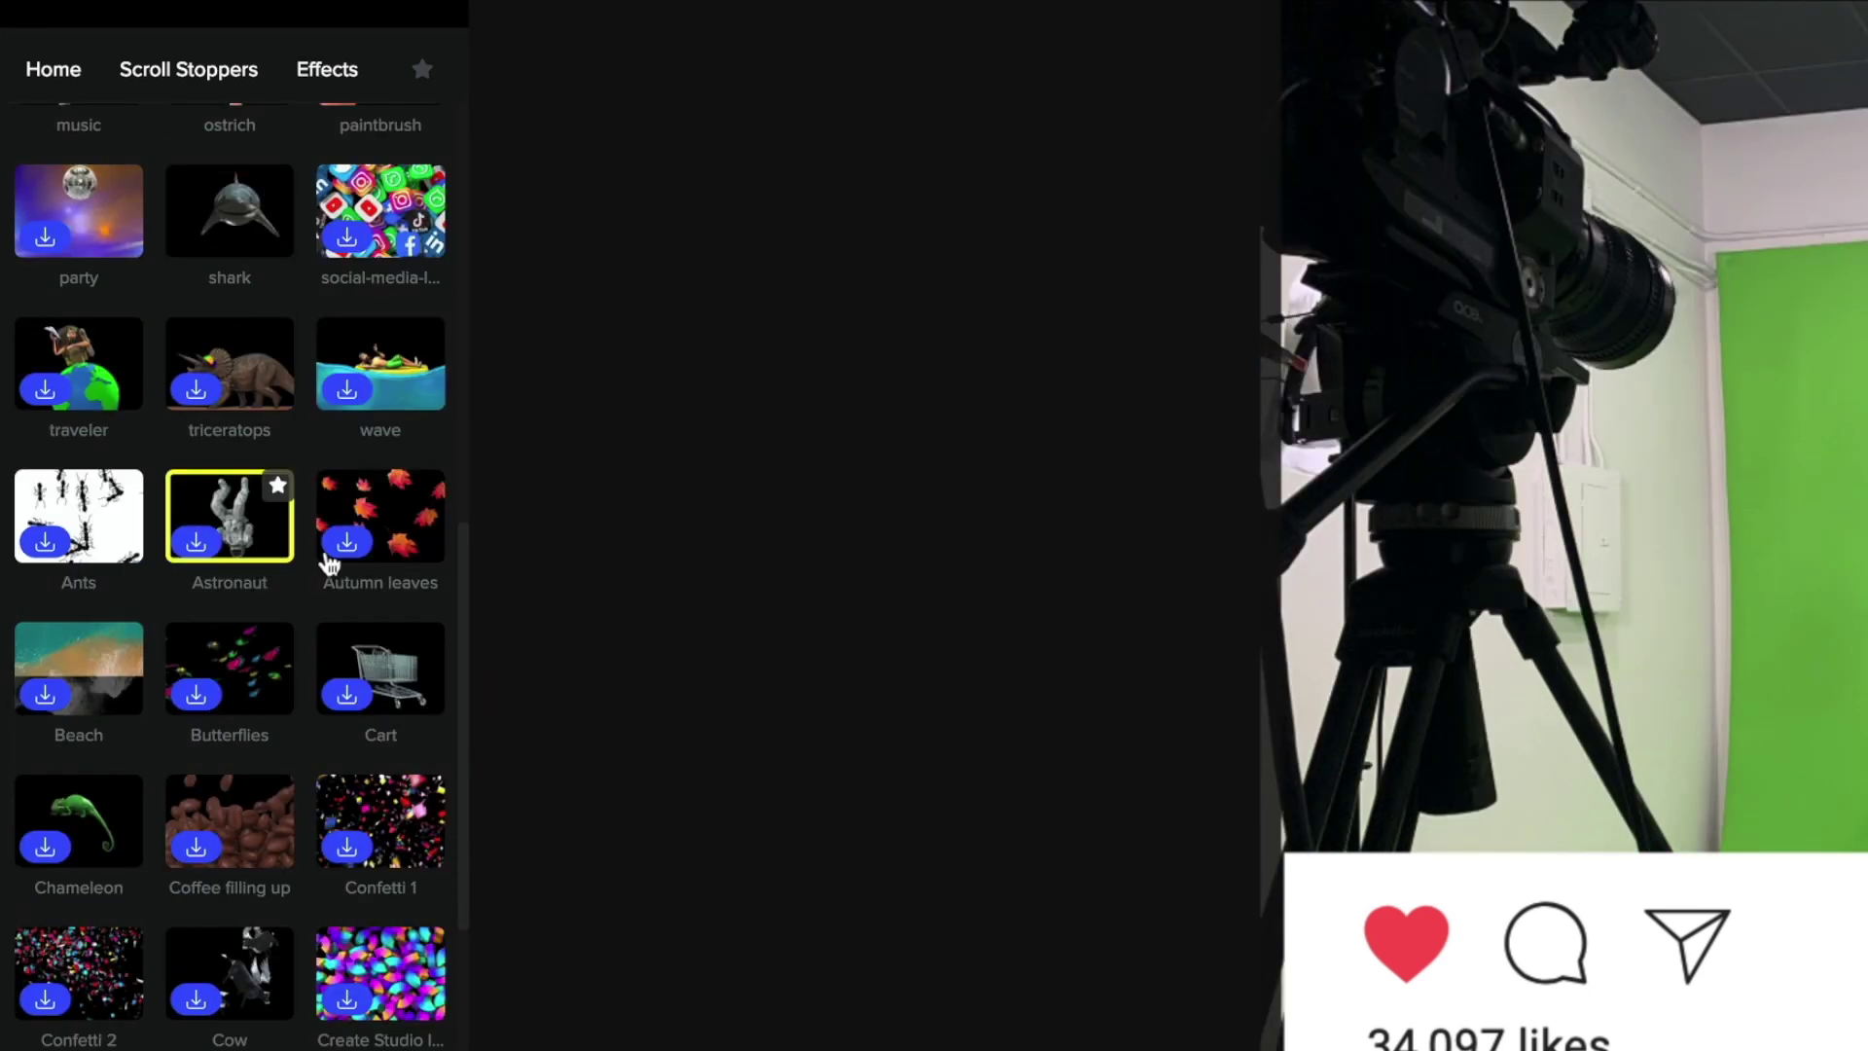
pyautogui.scroll(-5, 85, 569)
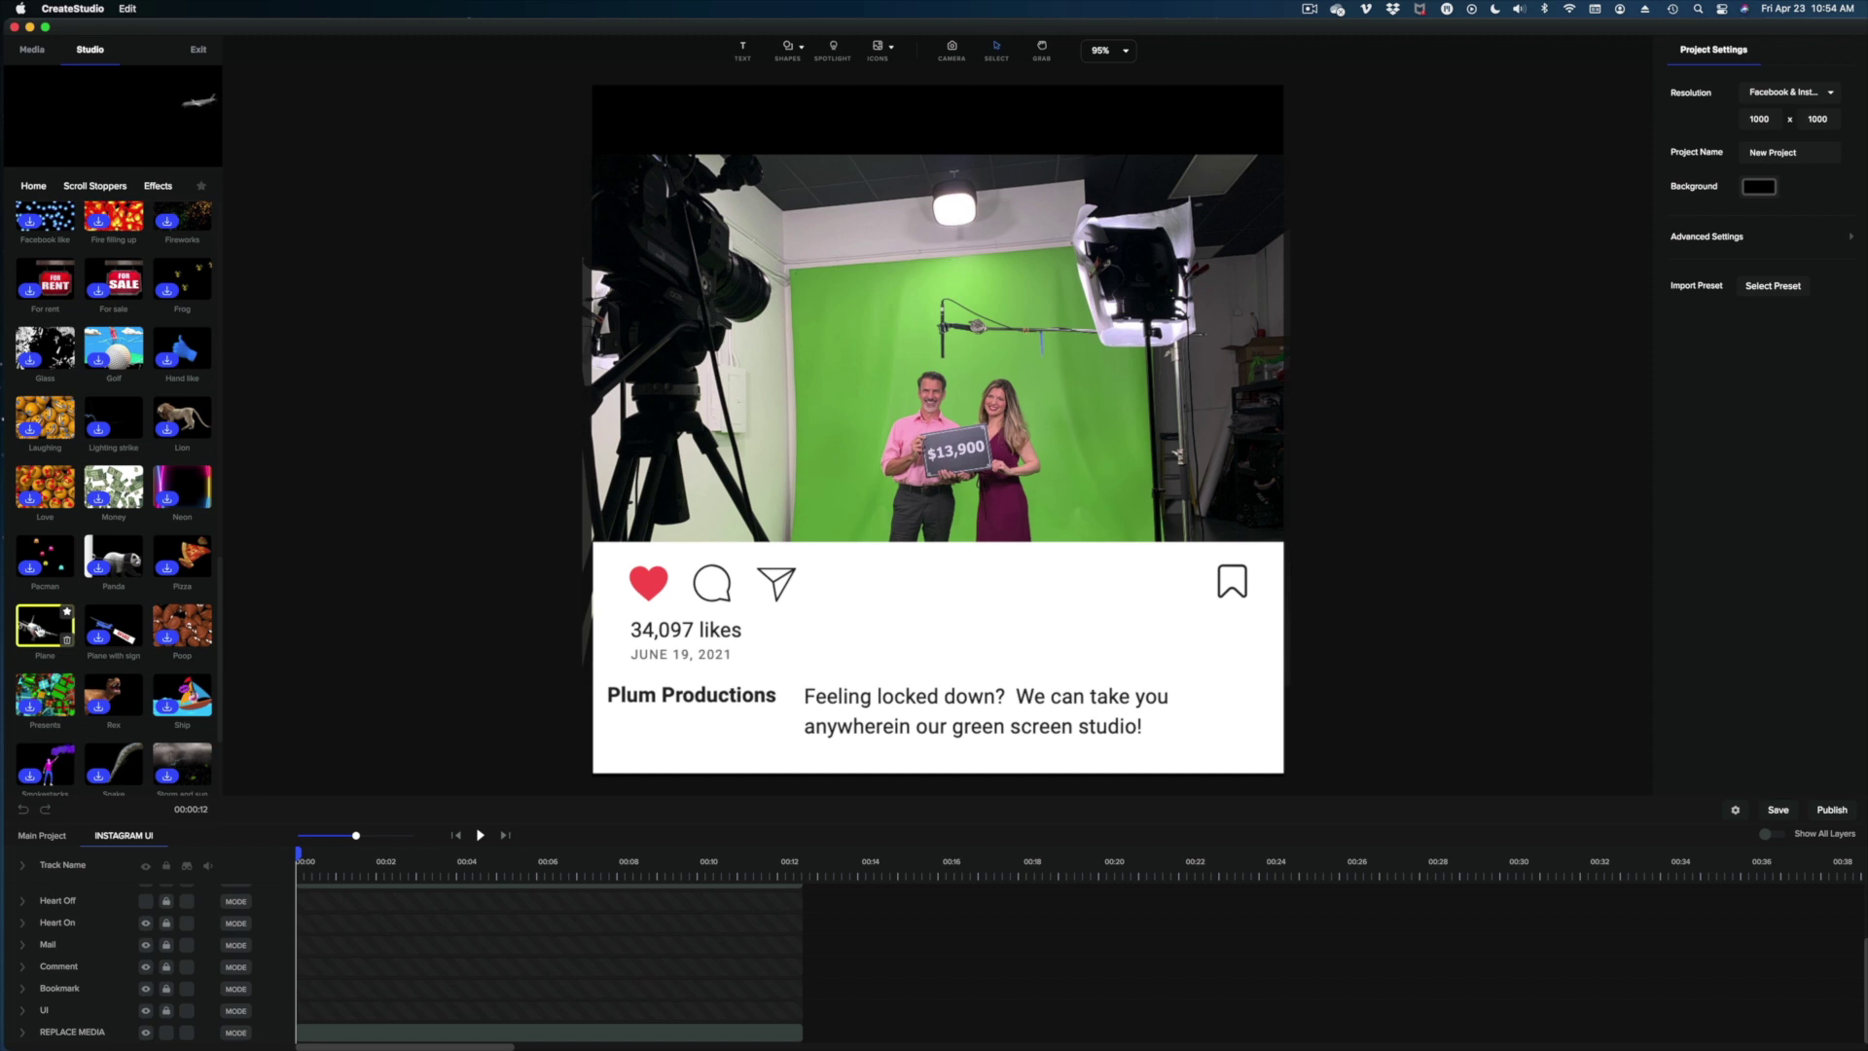
pyautogui.click(830, 419)
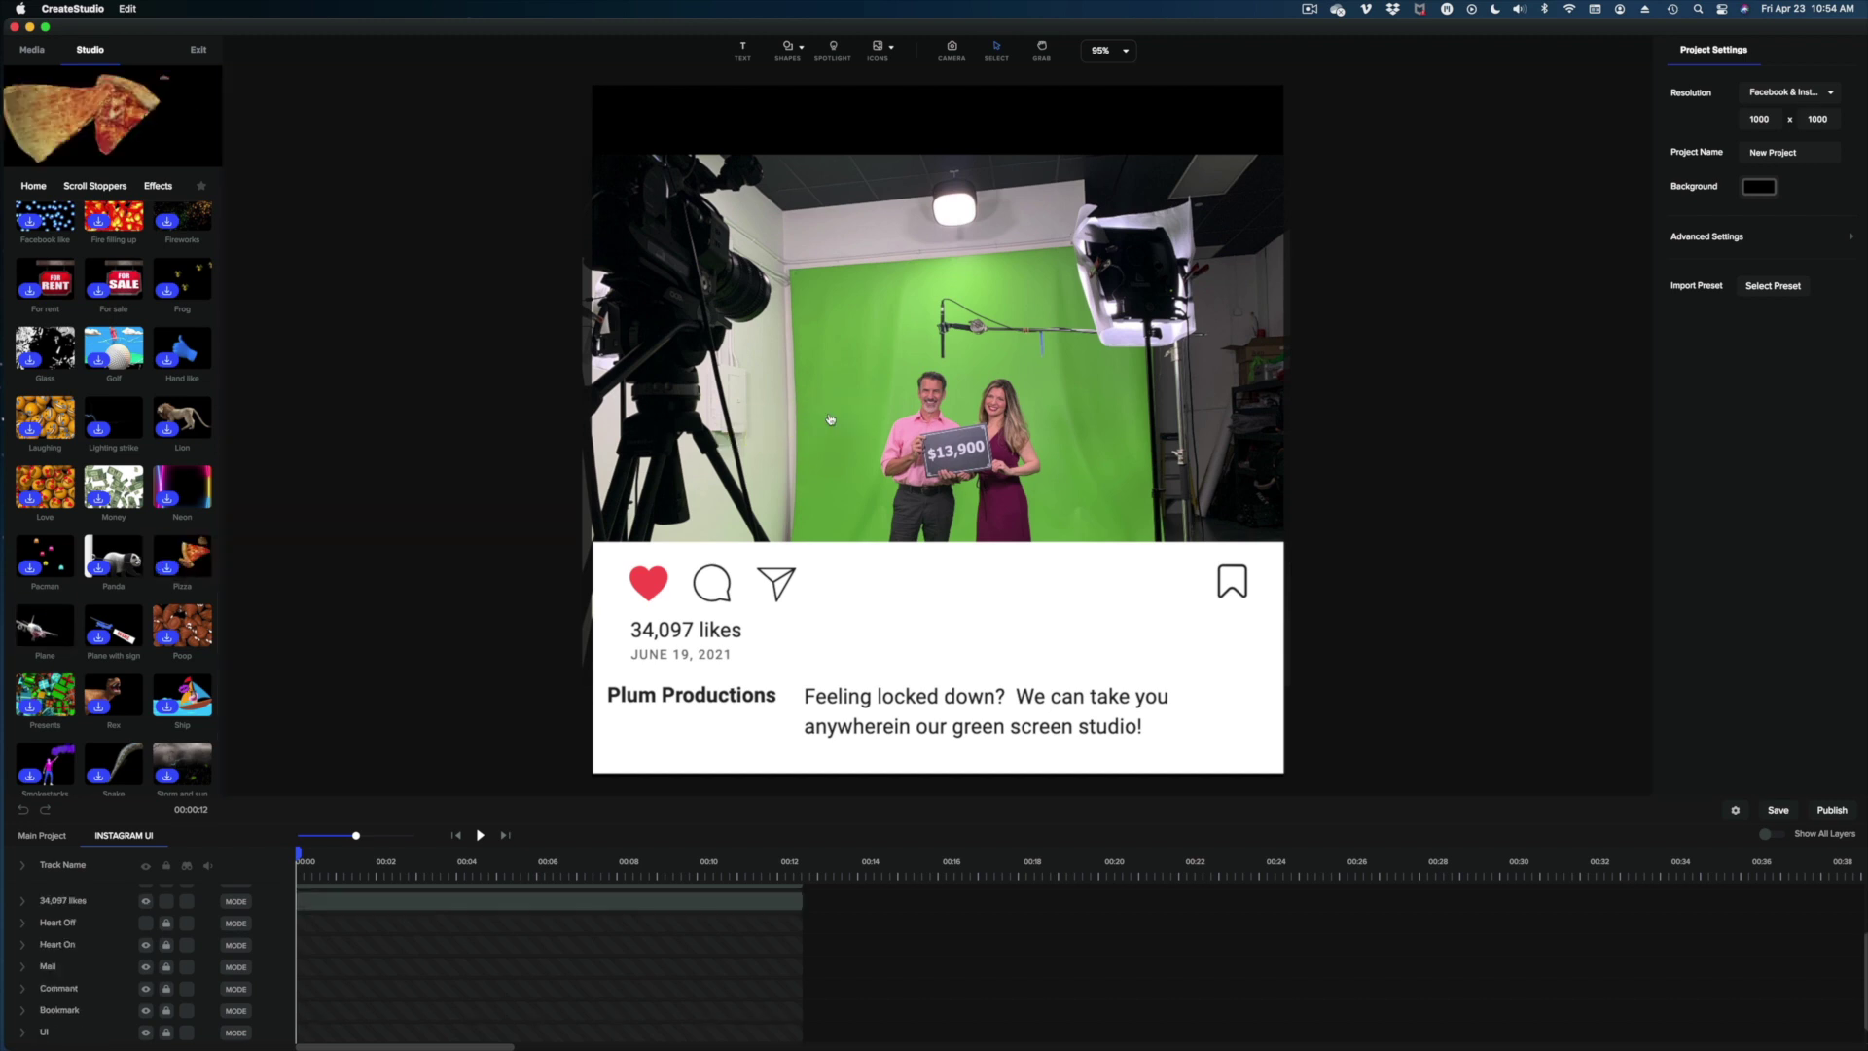
pyautogui.scroll(2, 487, 987)
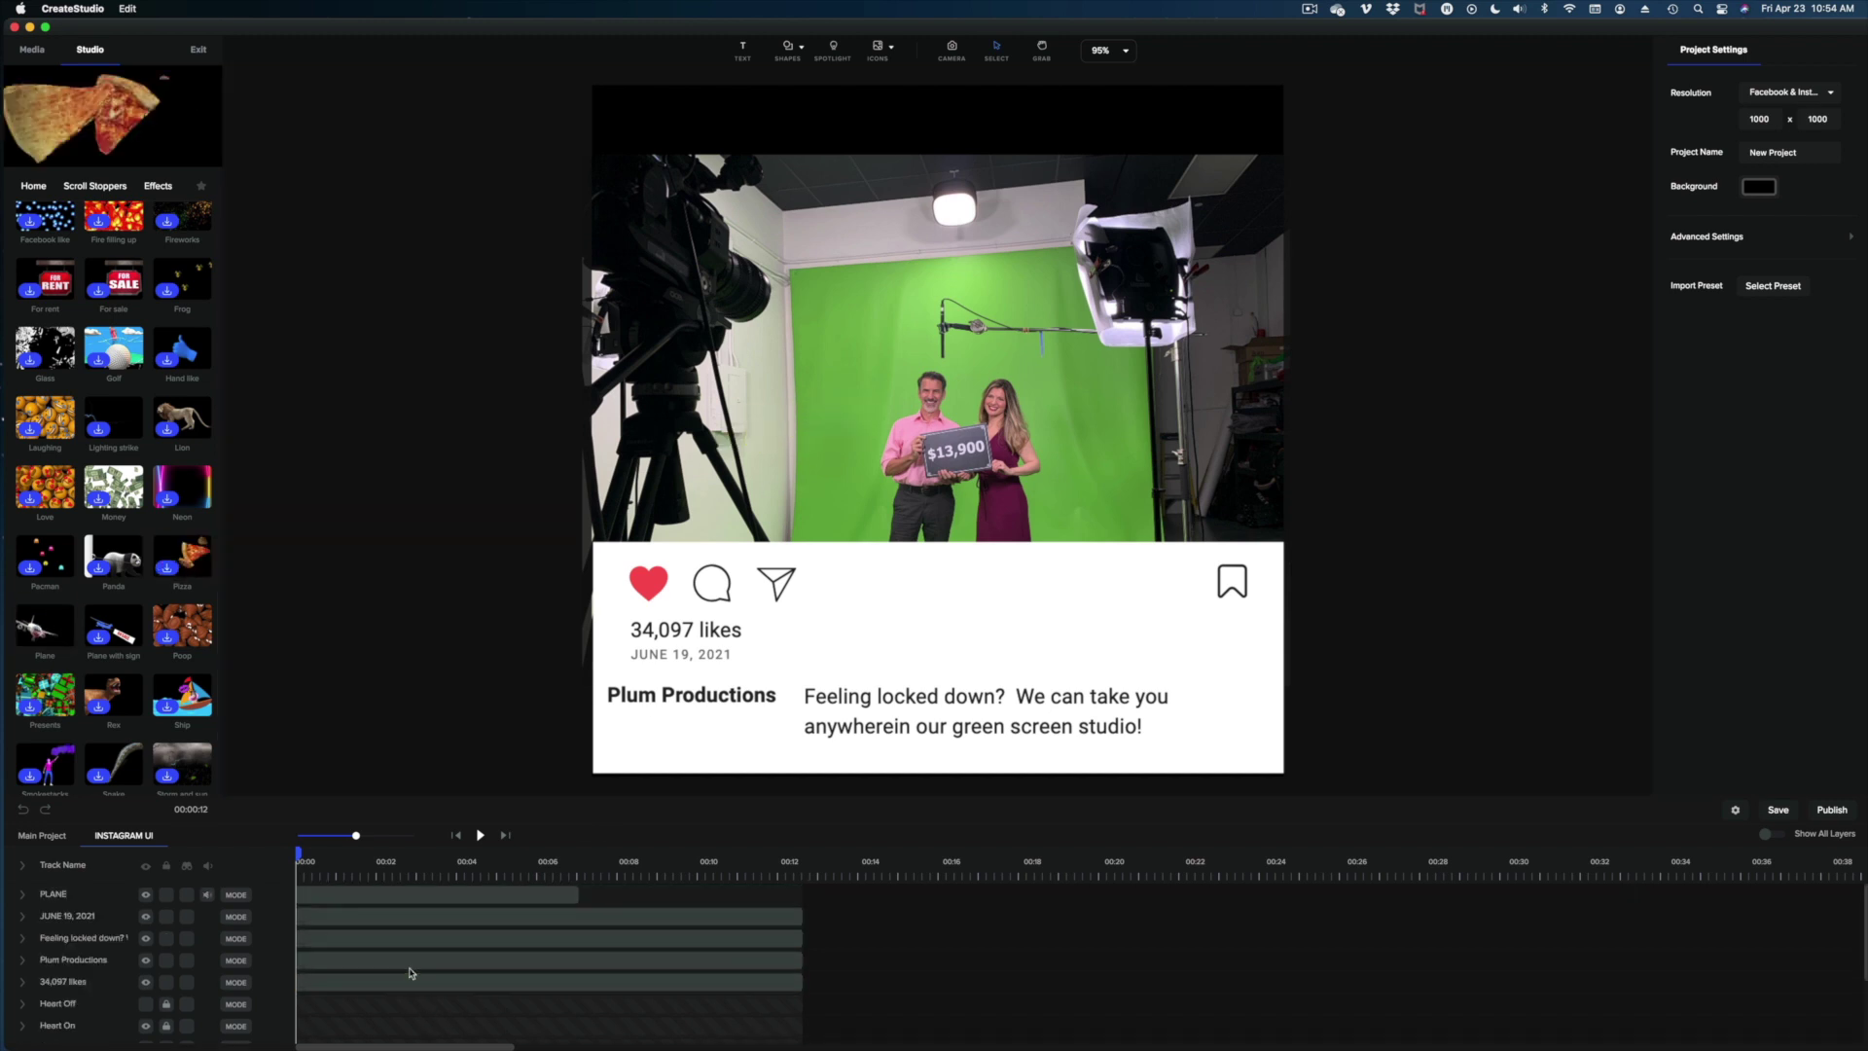
# Rewind the playhead to 0:00 and play the post's animation preview.
pyautogui.click(317, 863)
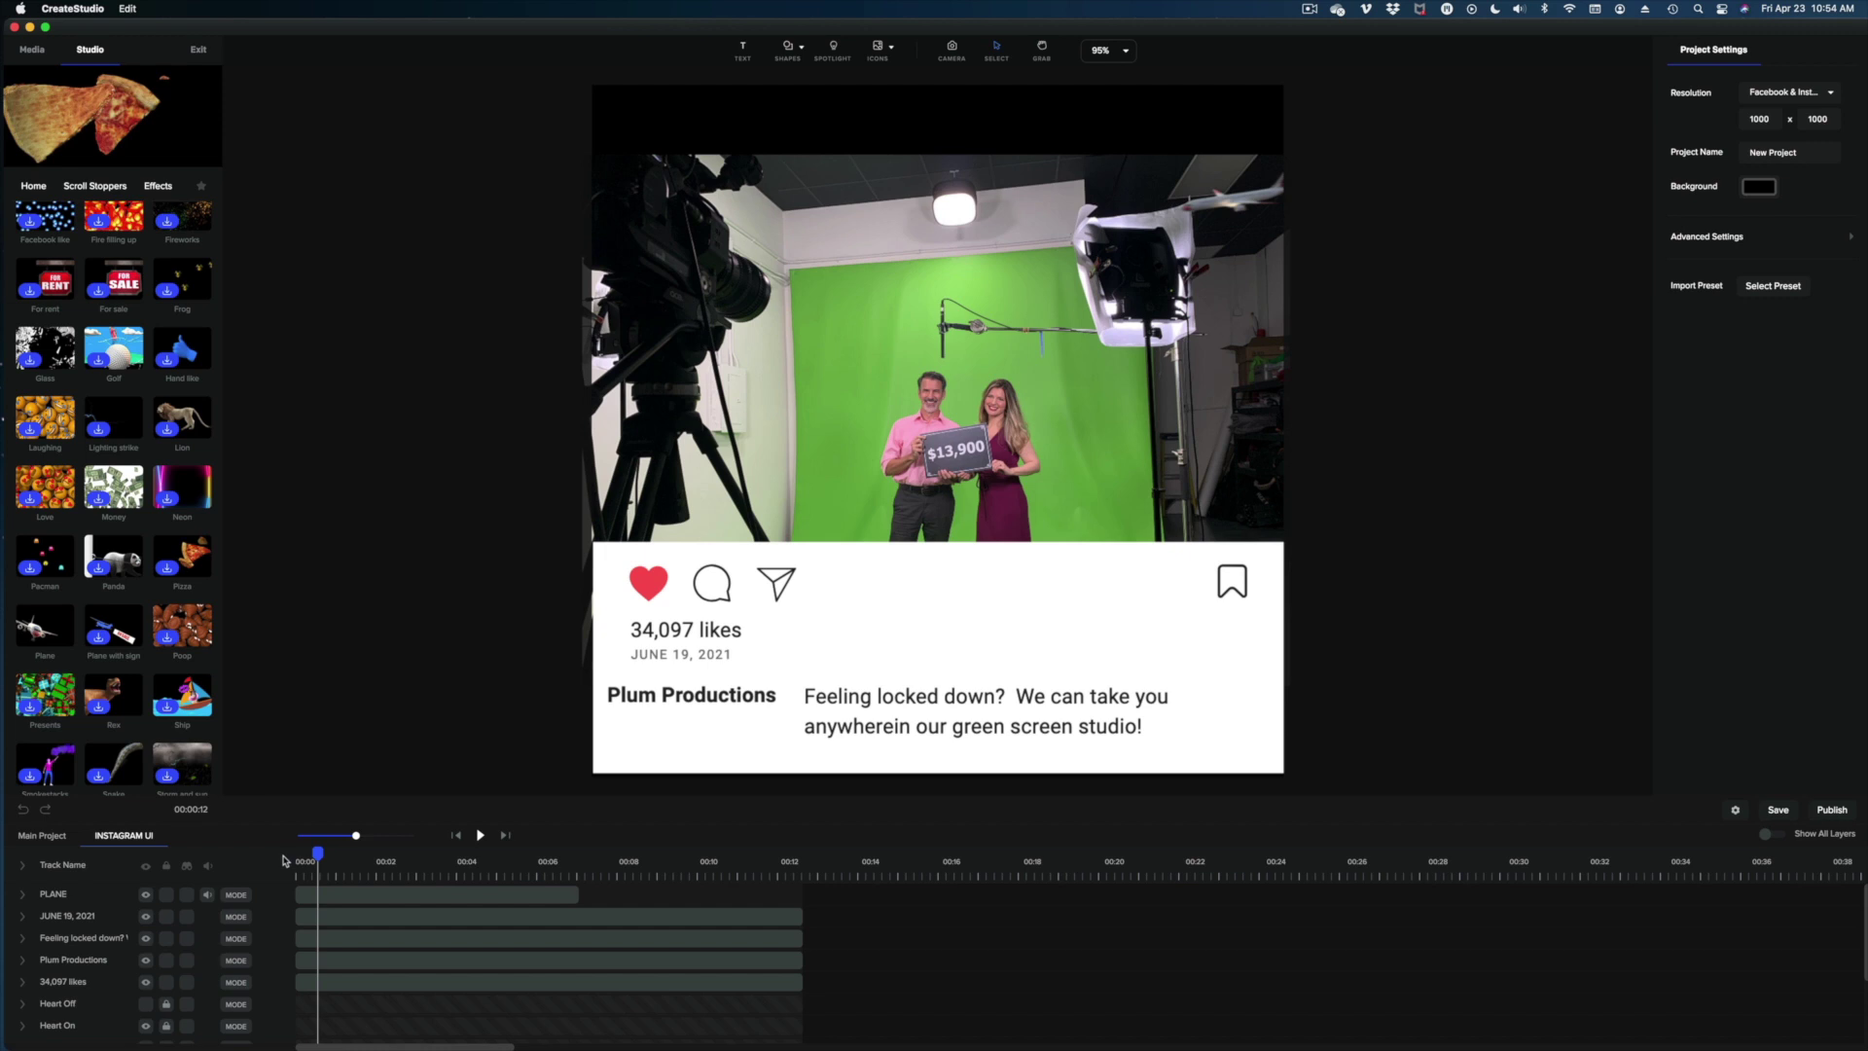
pyautogui.moveTo(317, 862); pyautogui.dragTo(298, 864)
pyautogui.press('space')
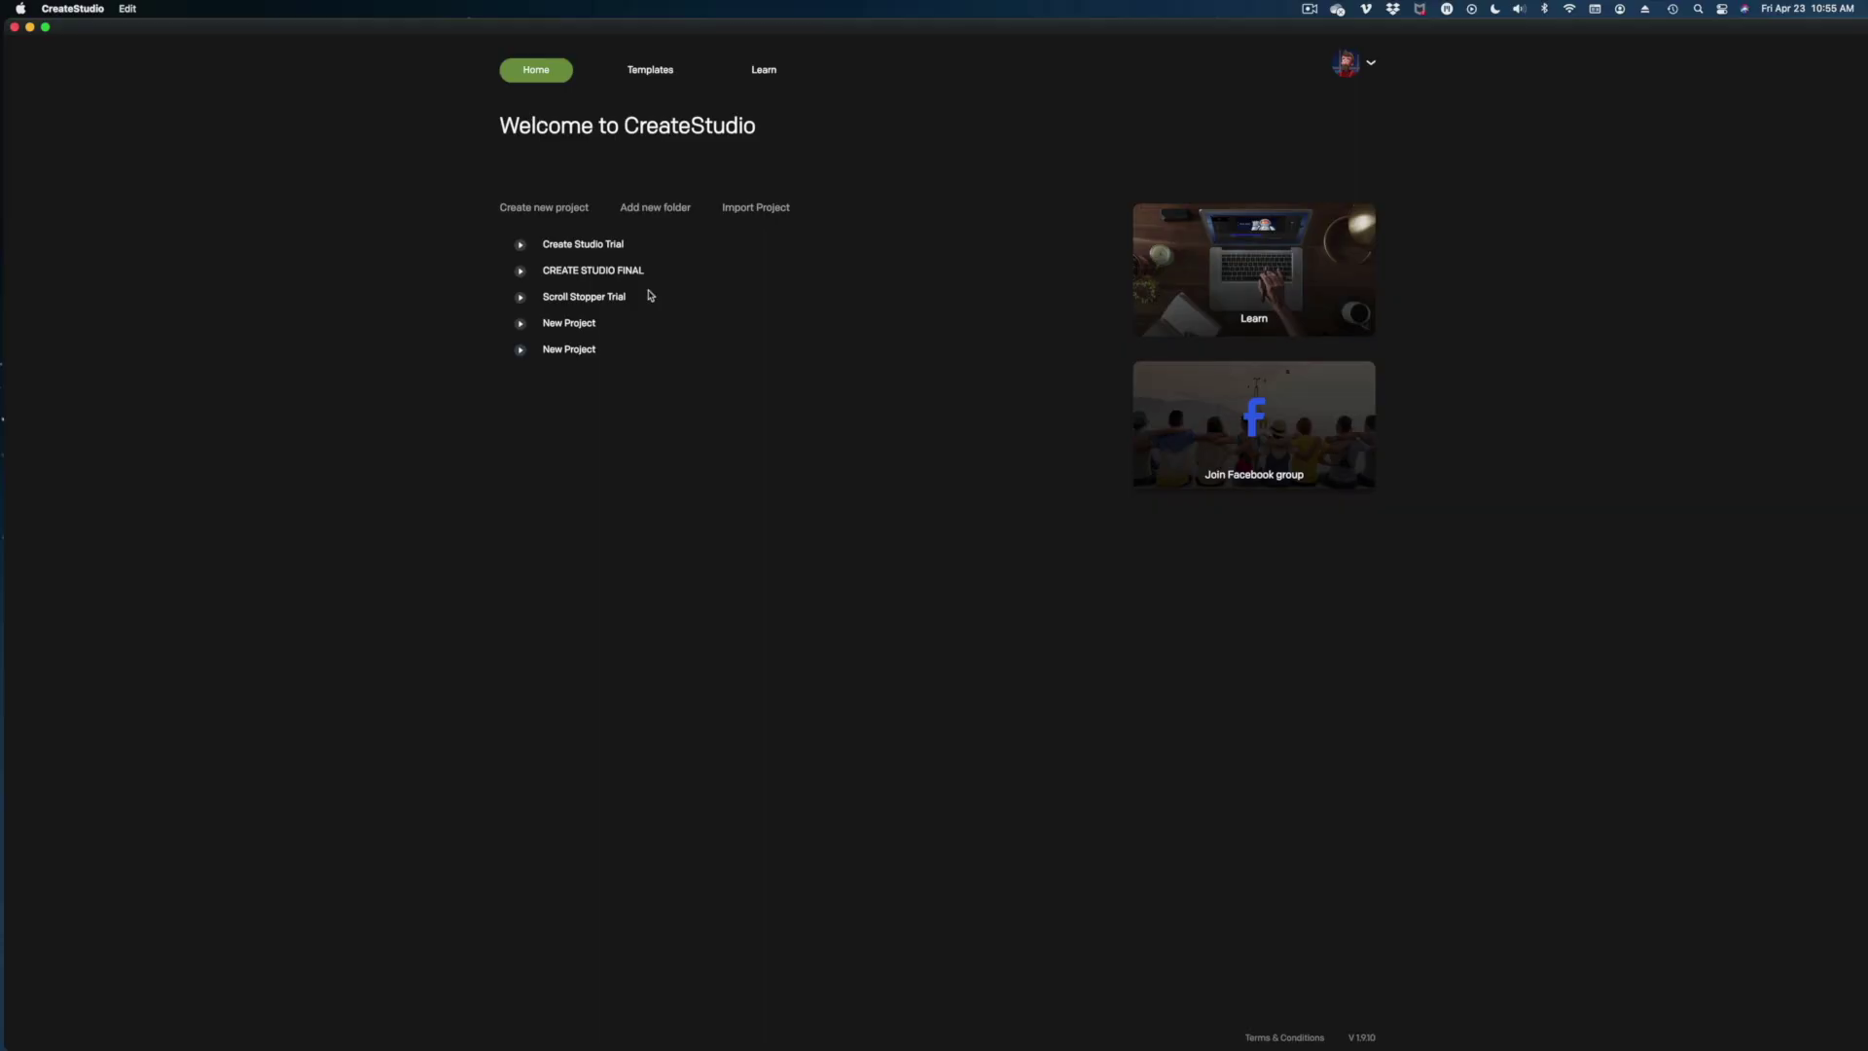
# Create a new project with the 1080p HD (1920 x 1080) preset.
pyautogui.click(578, 210)
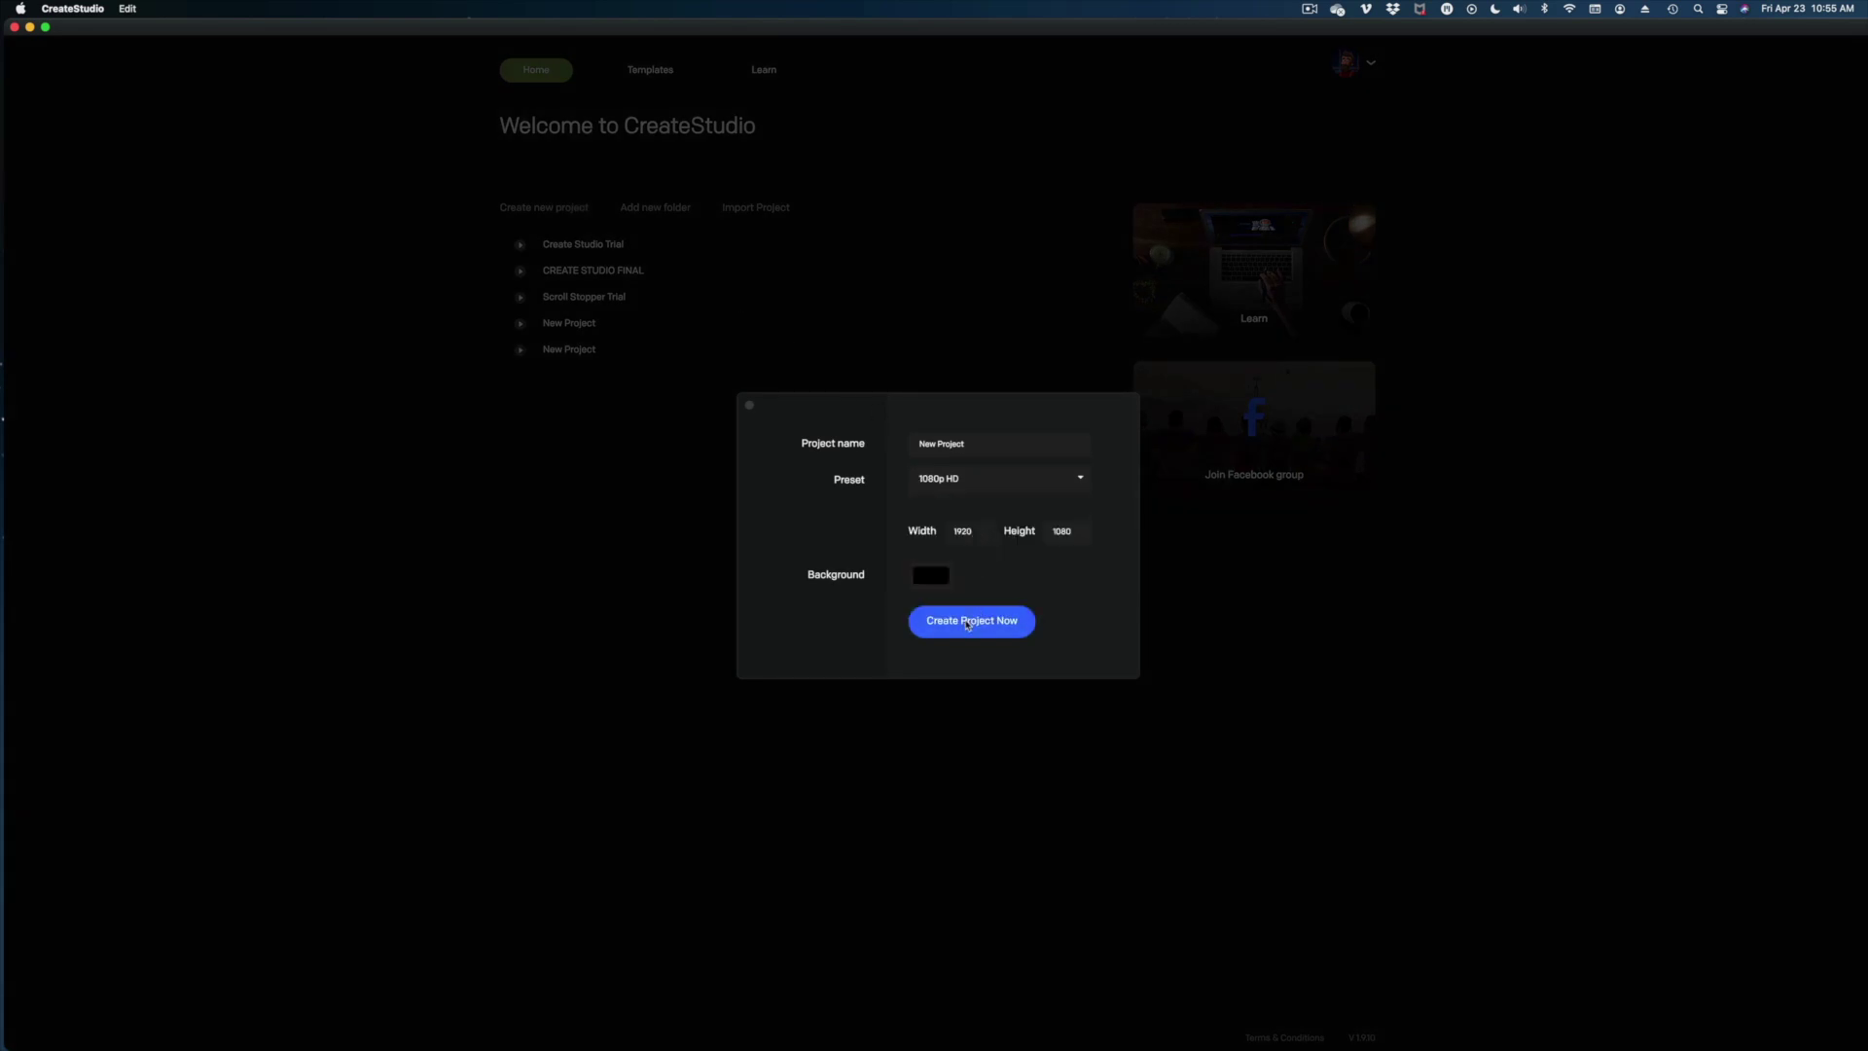
pyautogui.click(968, 623)
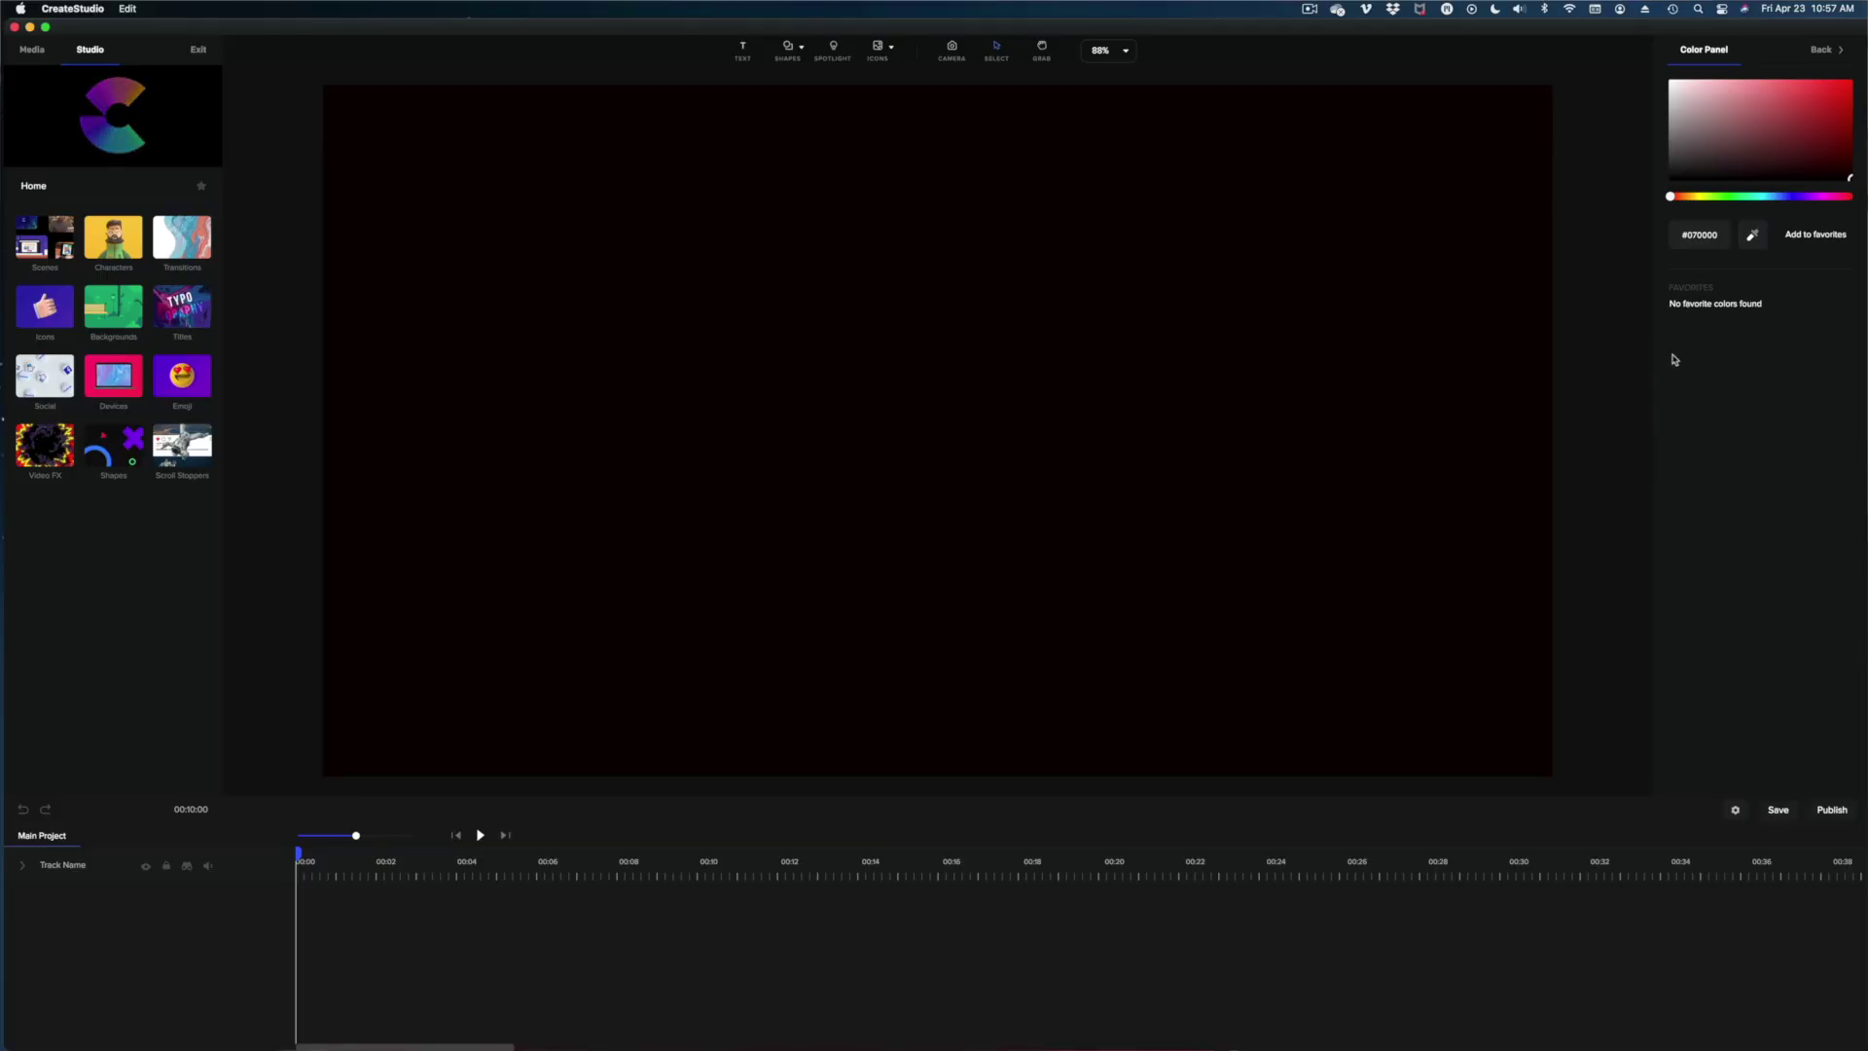
# Make the canvas background white (#FFFFFF), browse Flat backgrounds, and bring up the ICONS category picker.
pyautogui.moveTo(1712, 109); pyautogui.dragTo(1651, 63)
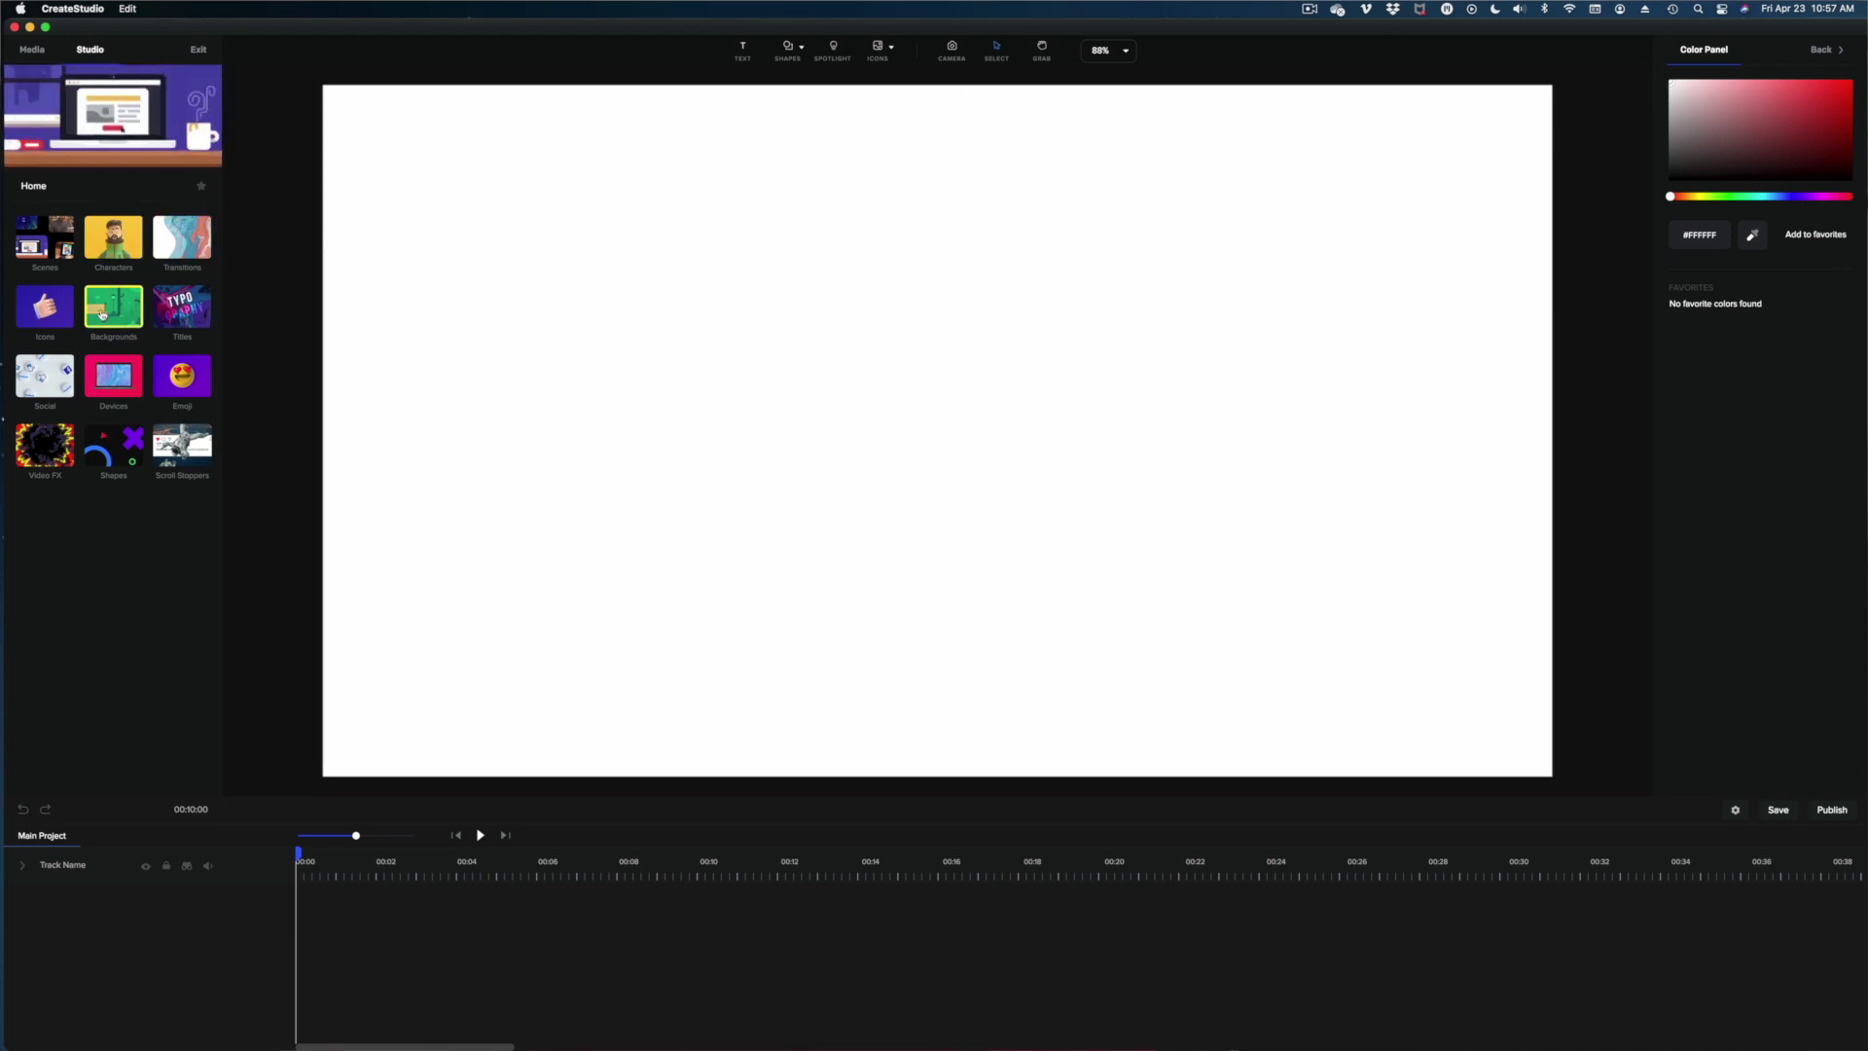
pyautogui.click(107, 314)
pyautogui.click(114, 236)
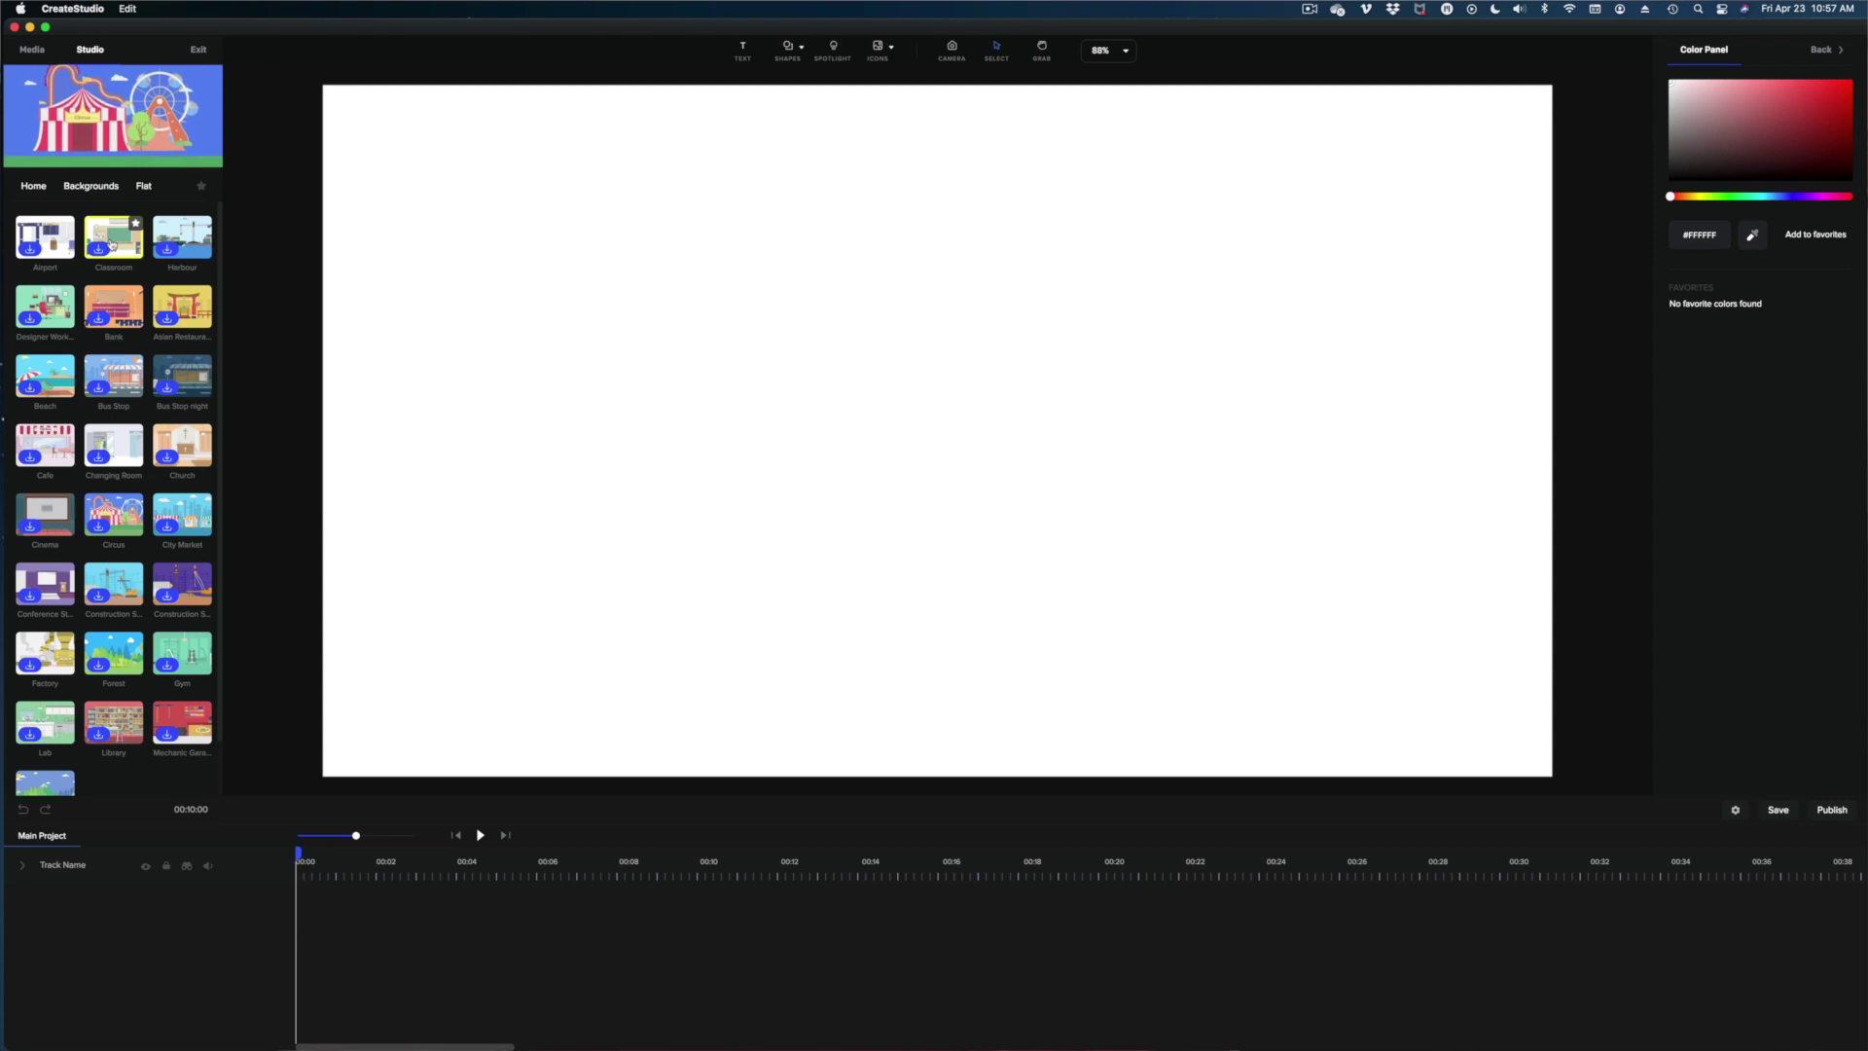
pyautogui.scroll(1, 108, 295)
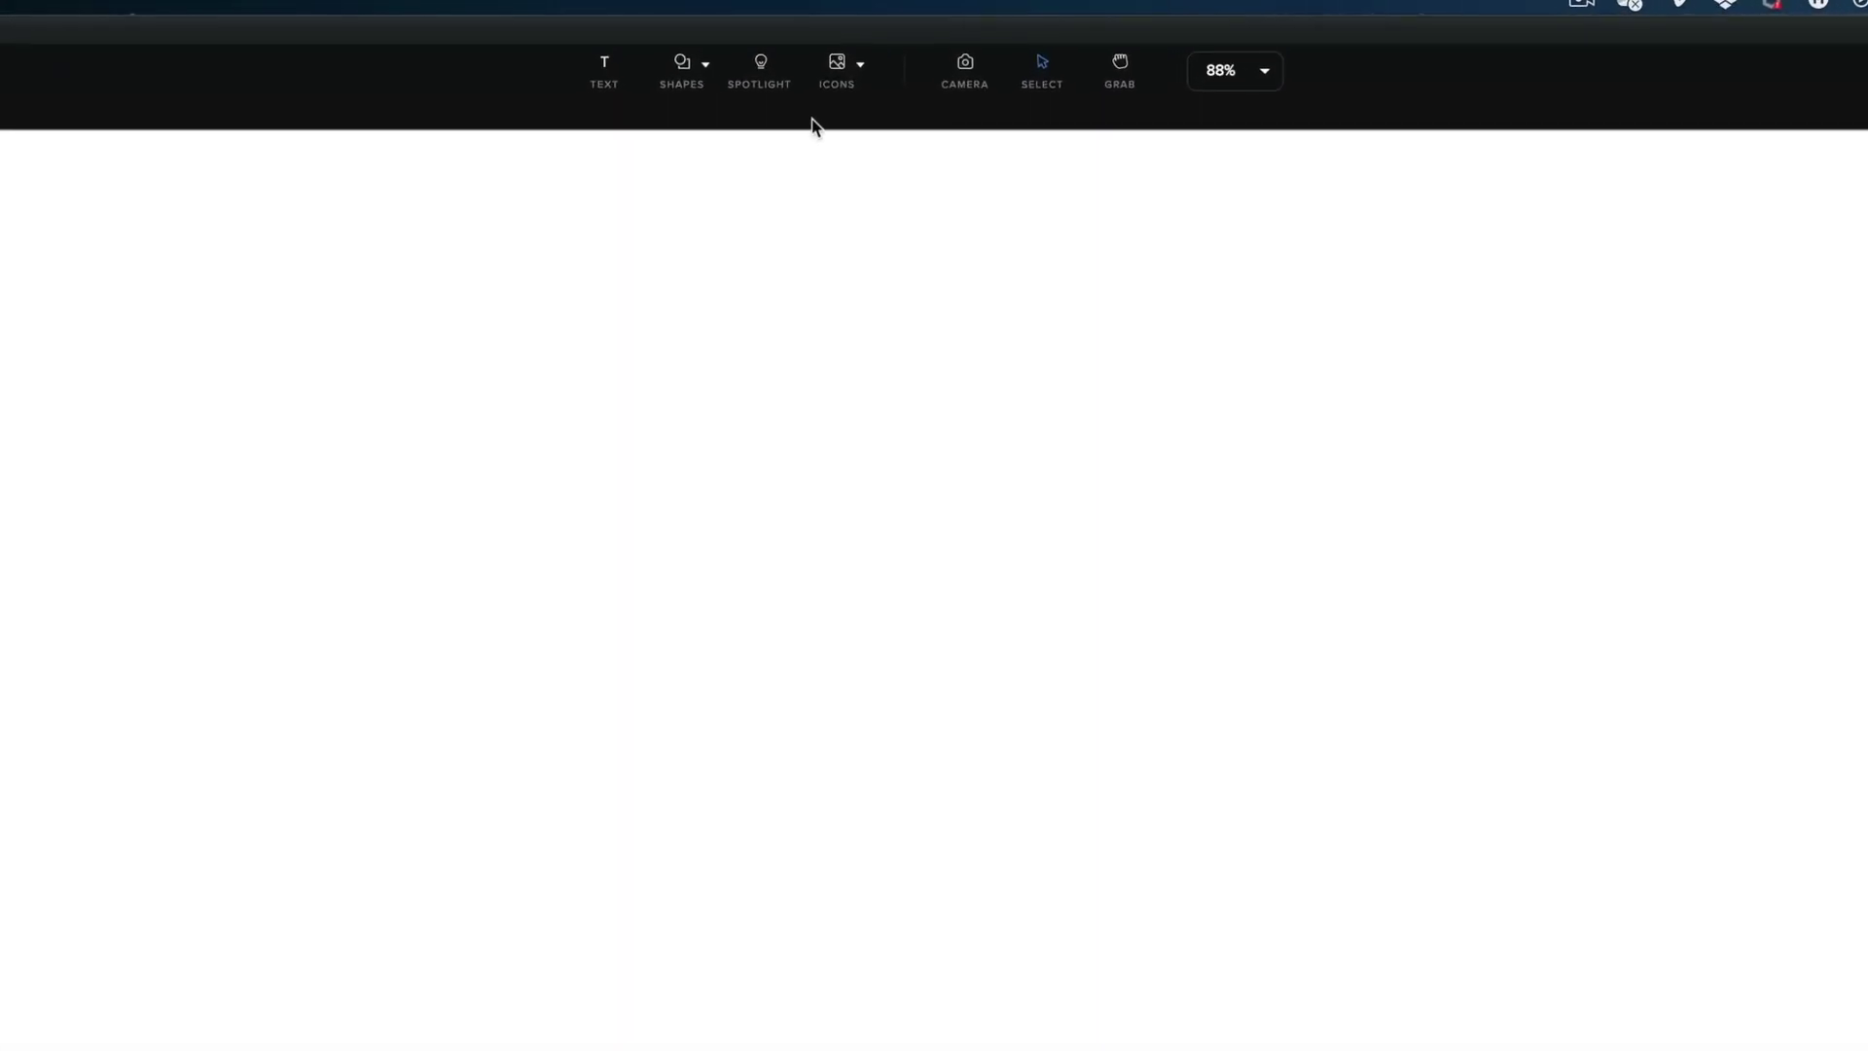
pyautogui.click(858, 74)
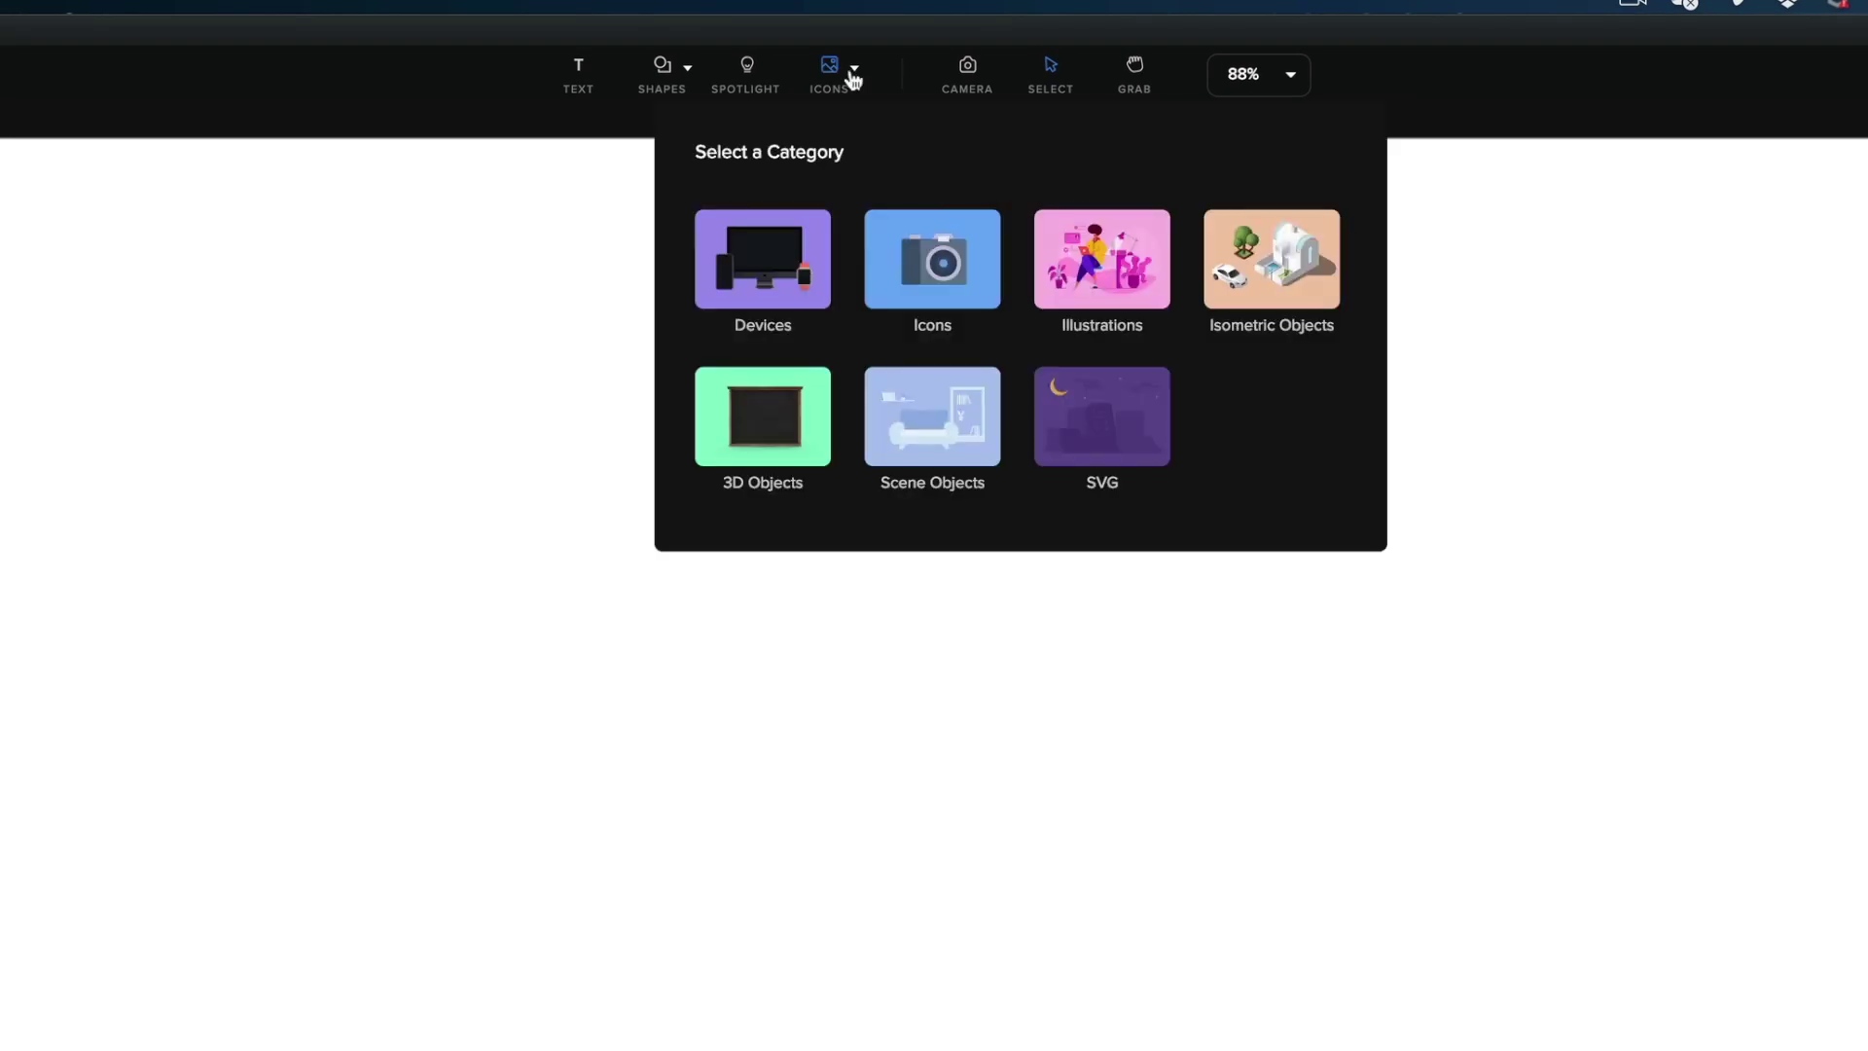
# Add the Lined Characters illustration of a woman with a megaphone emerging from a phone.
pyautogui.click(1118, 268)
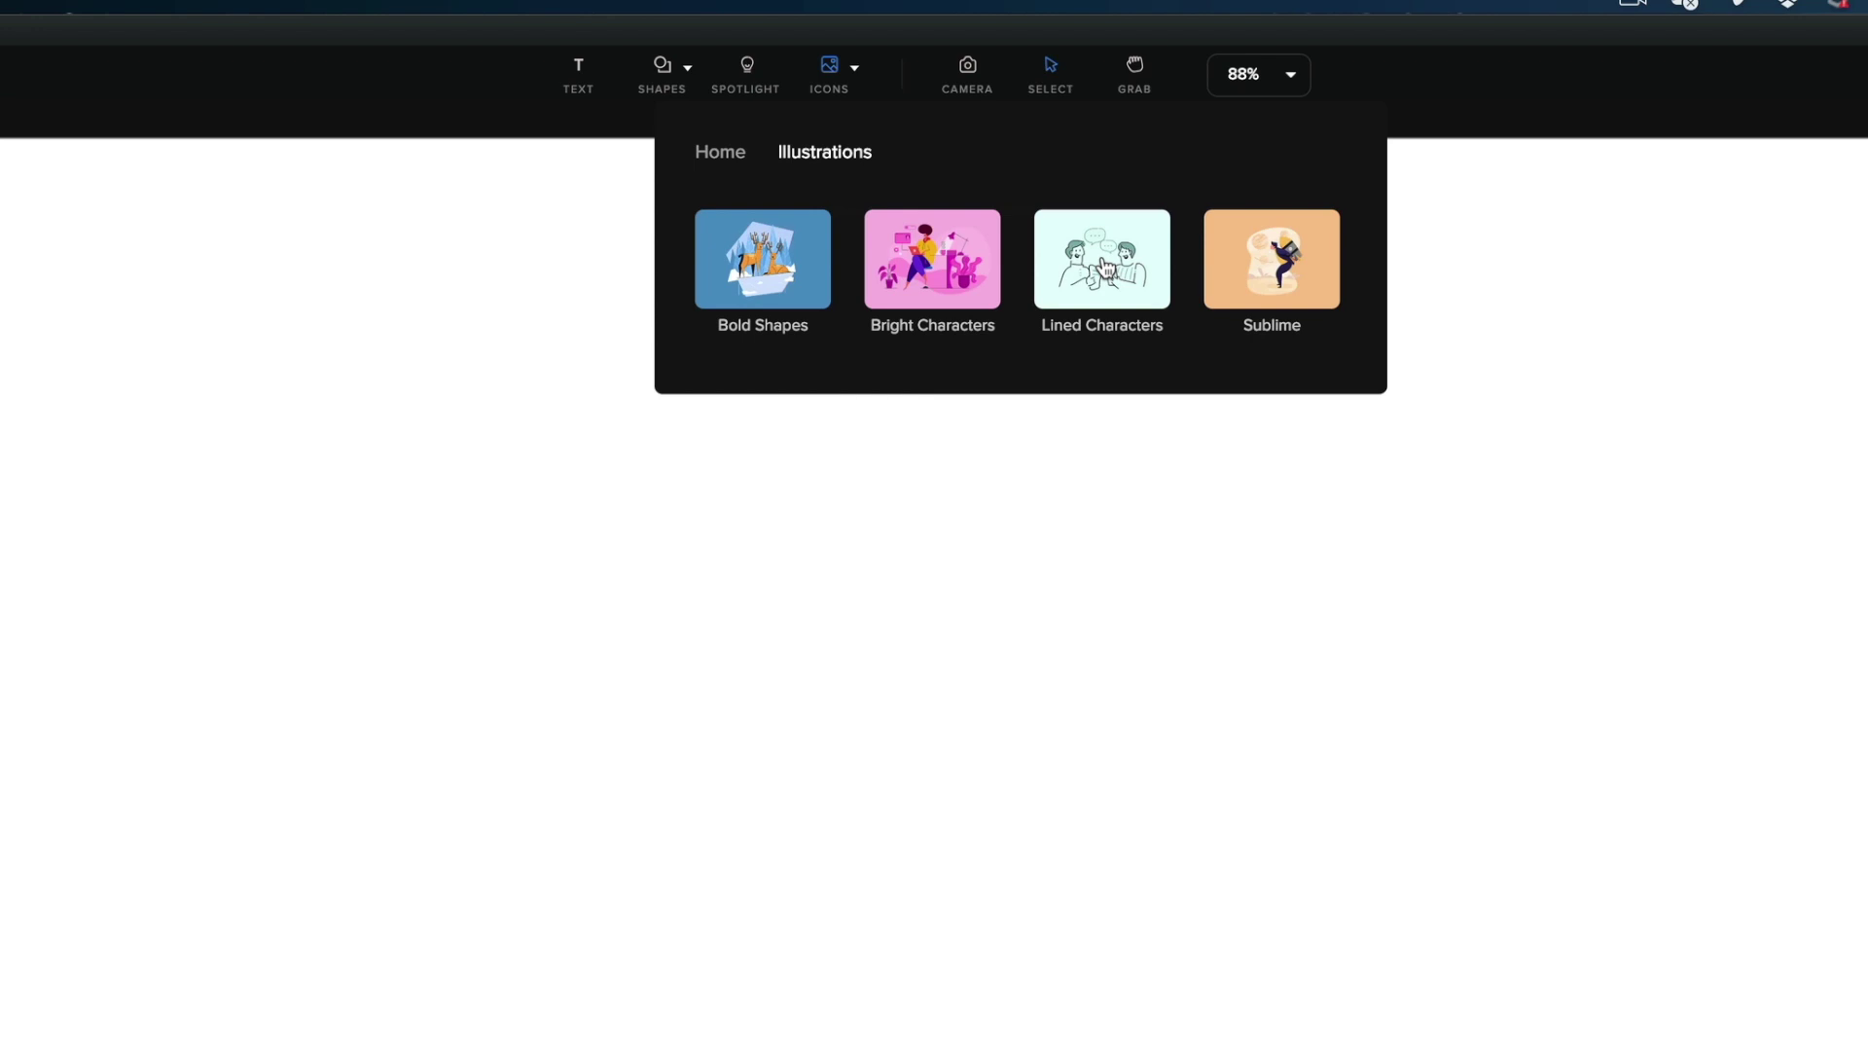
pyautogui.click(1106, 269)
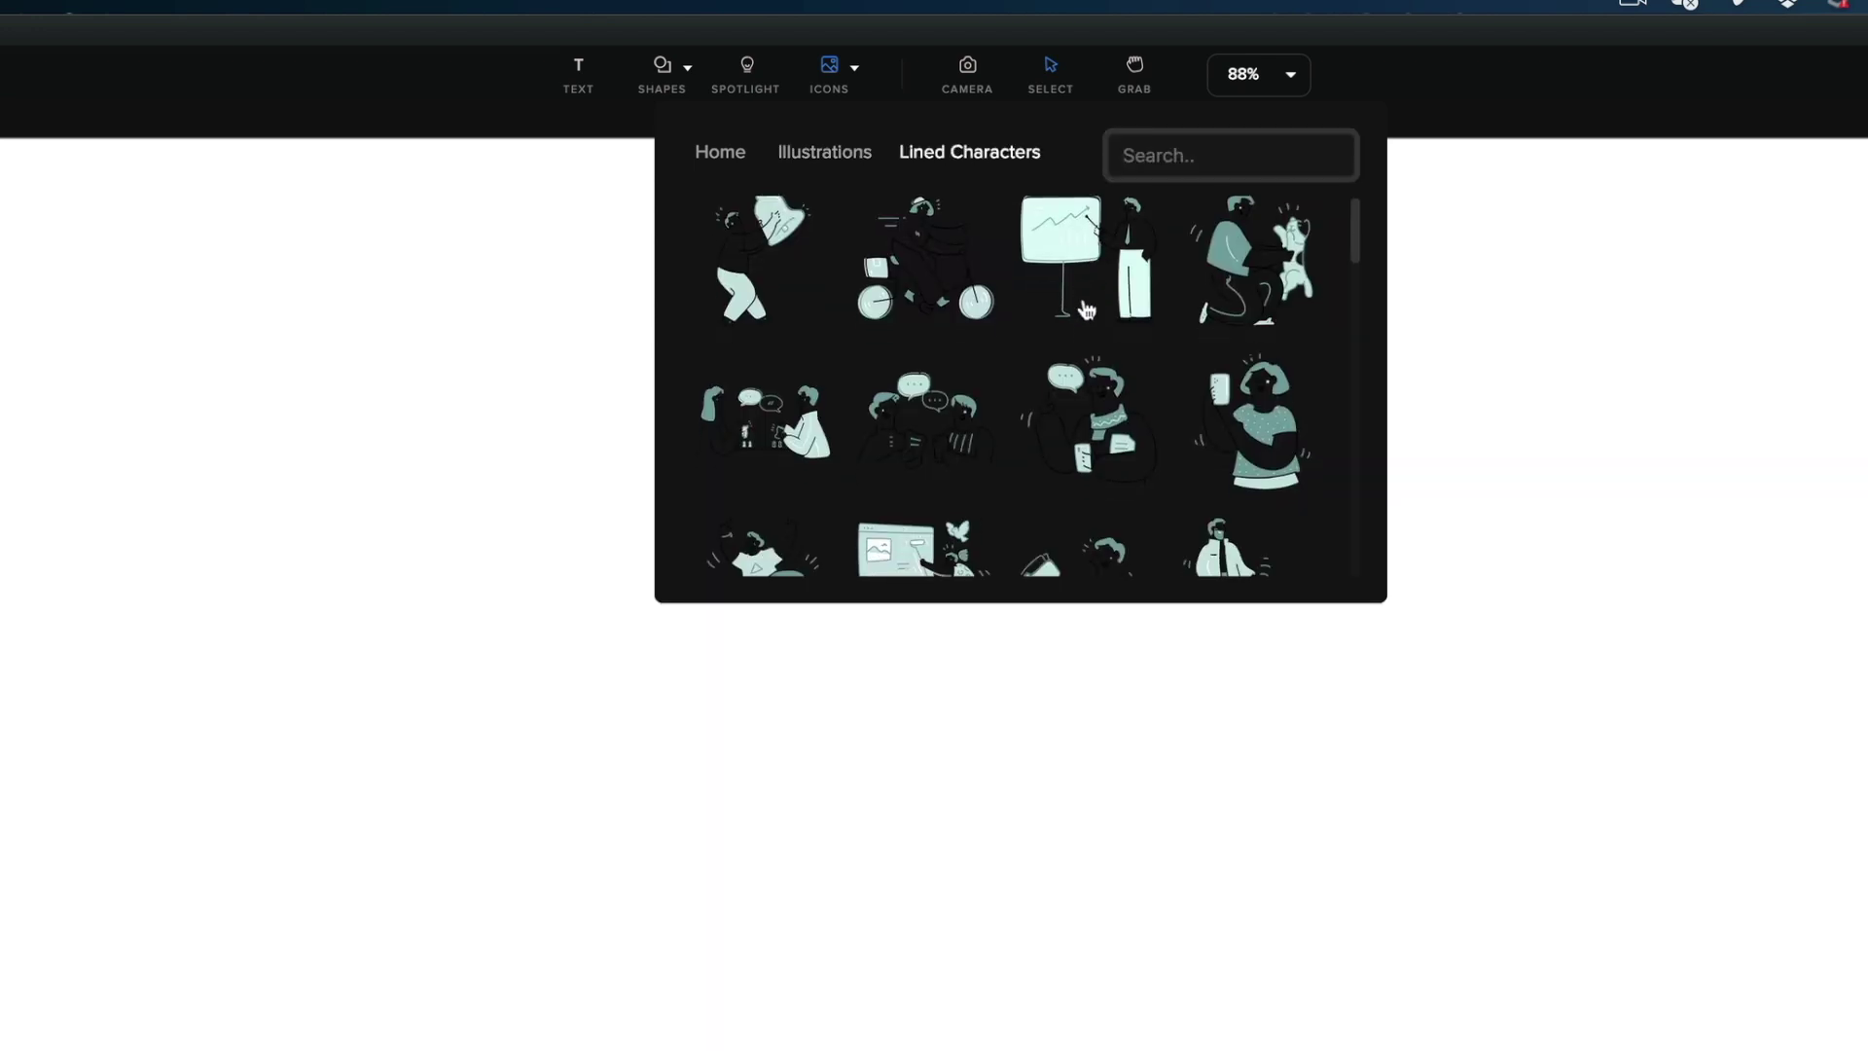
pyautogui.scroll(-10, 1086, 309)
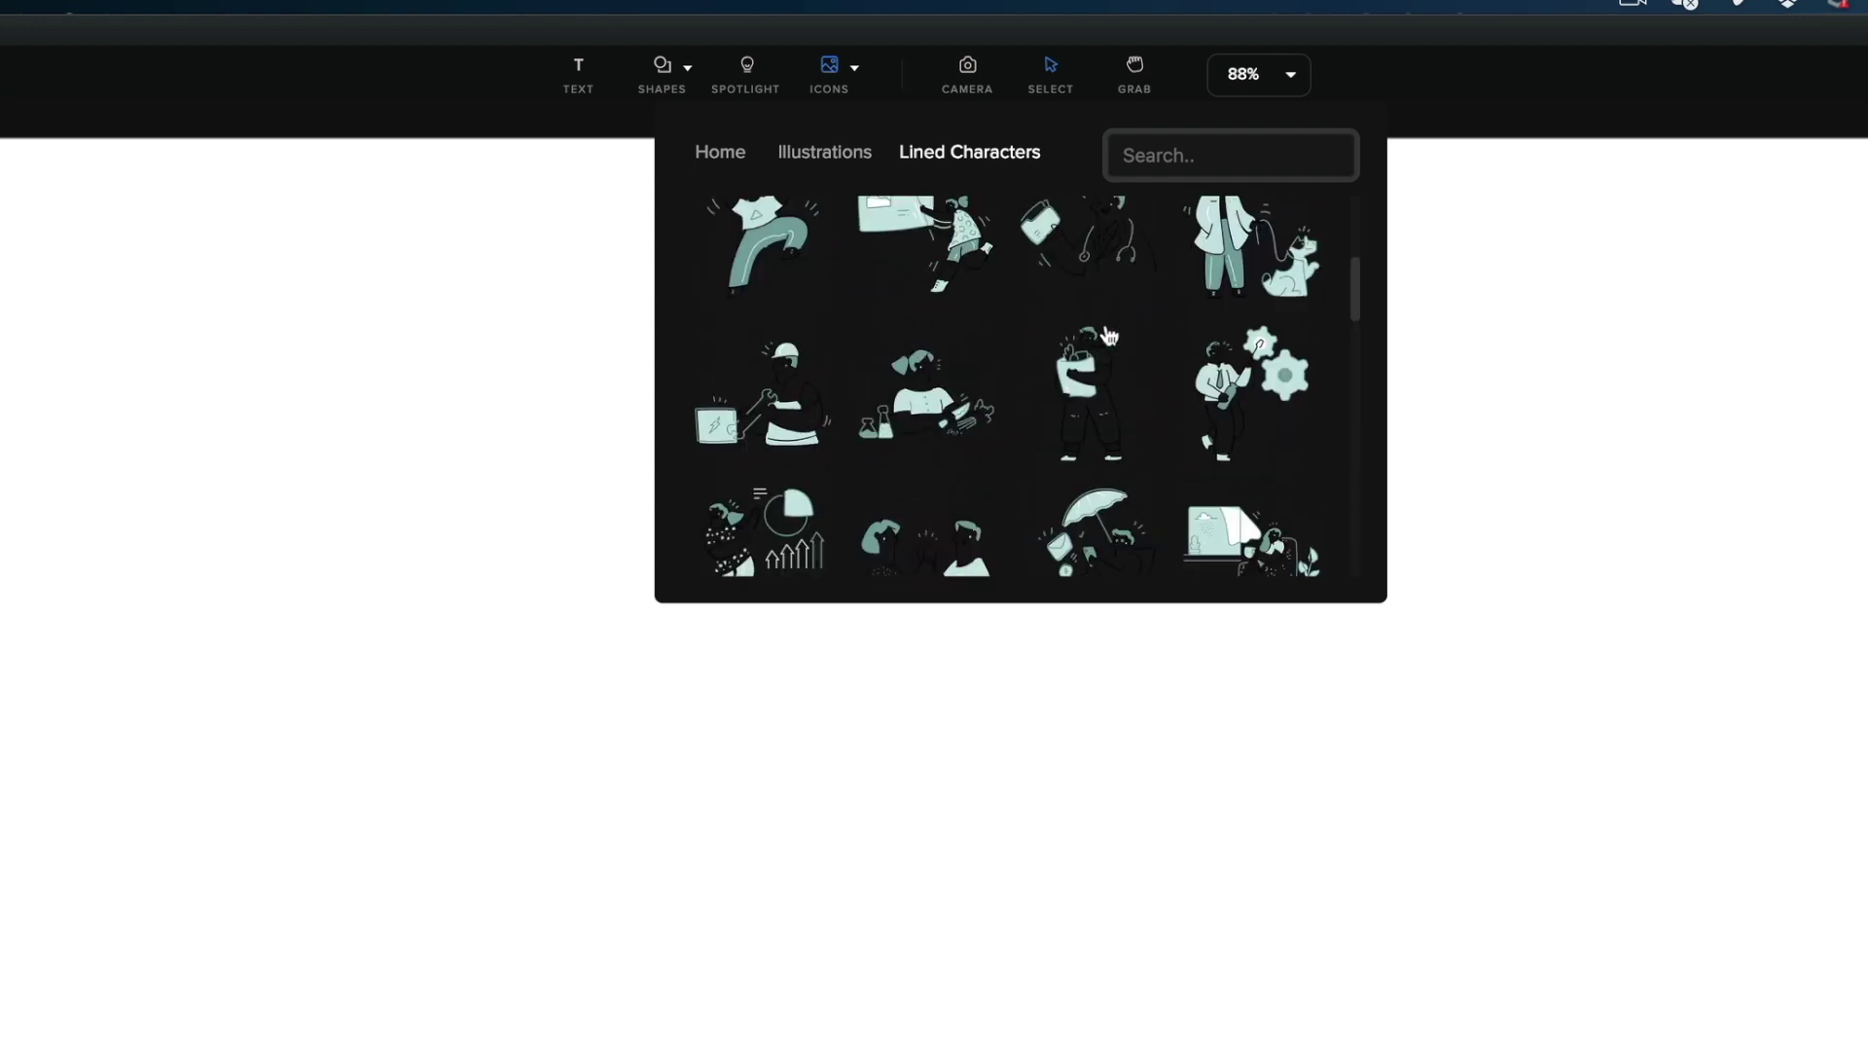
pyautogui.scroll(5, 1109, 334)
pyautogui.scroll(-6, 1106, 329)
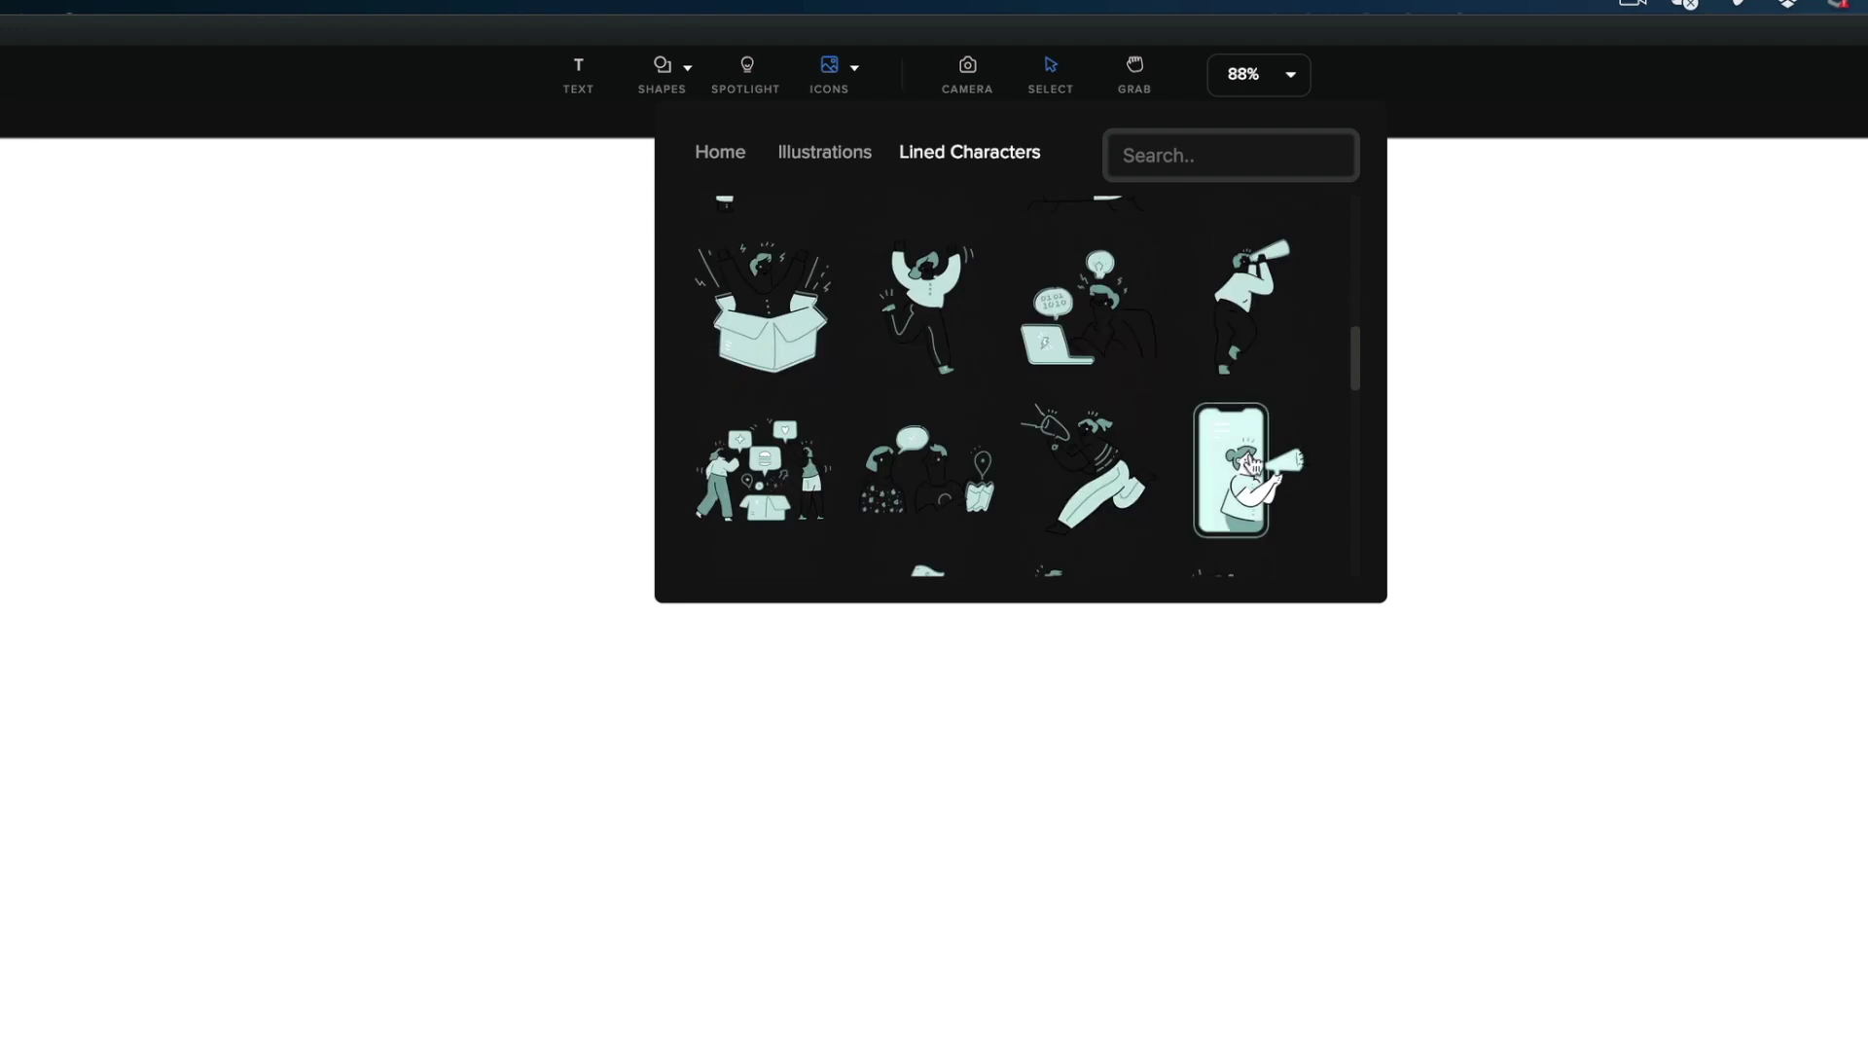
pyautogui.click(1268, 456)
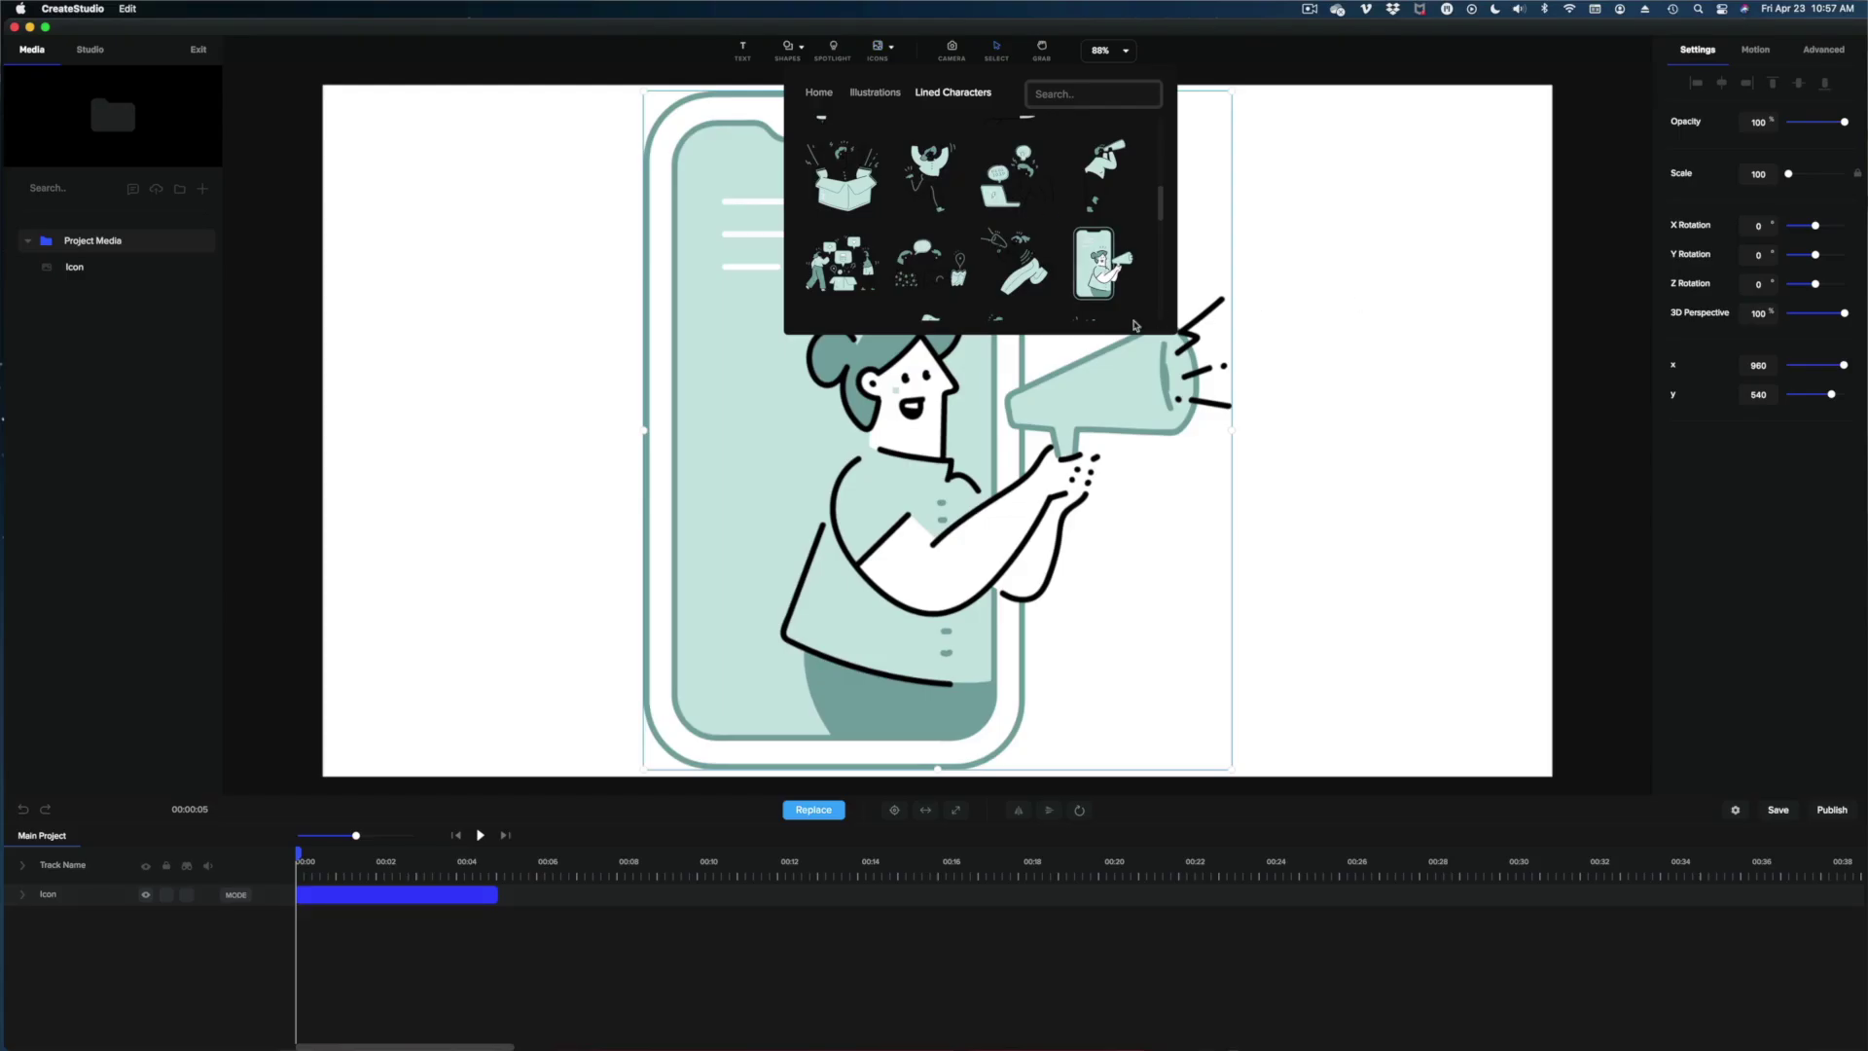
# Scale the phone-megaphone illustration to 65 and move it near the canvas centre.
pyautogui.click(1357, 300)
pyautogui.click(931, 350)
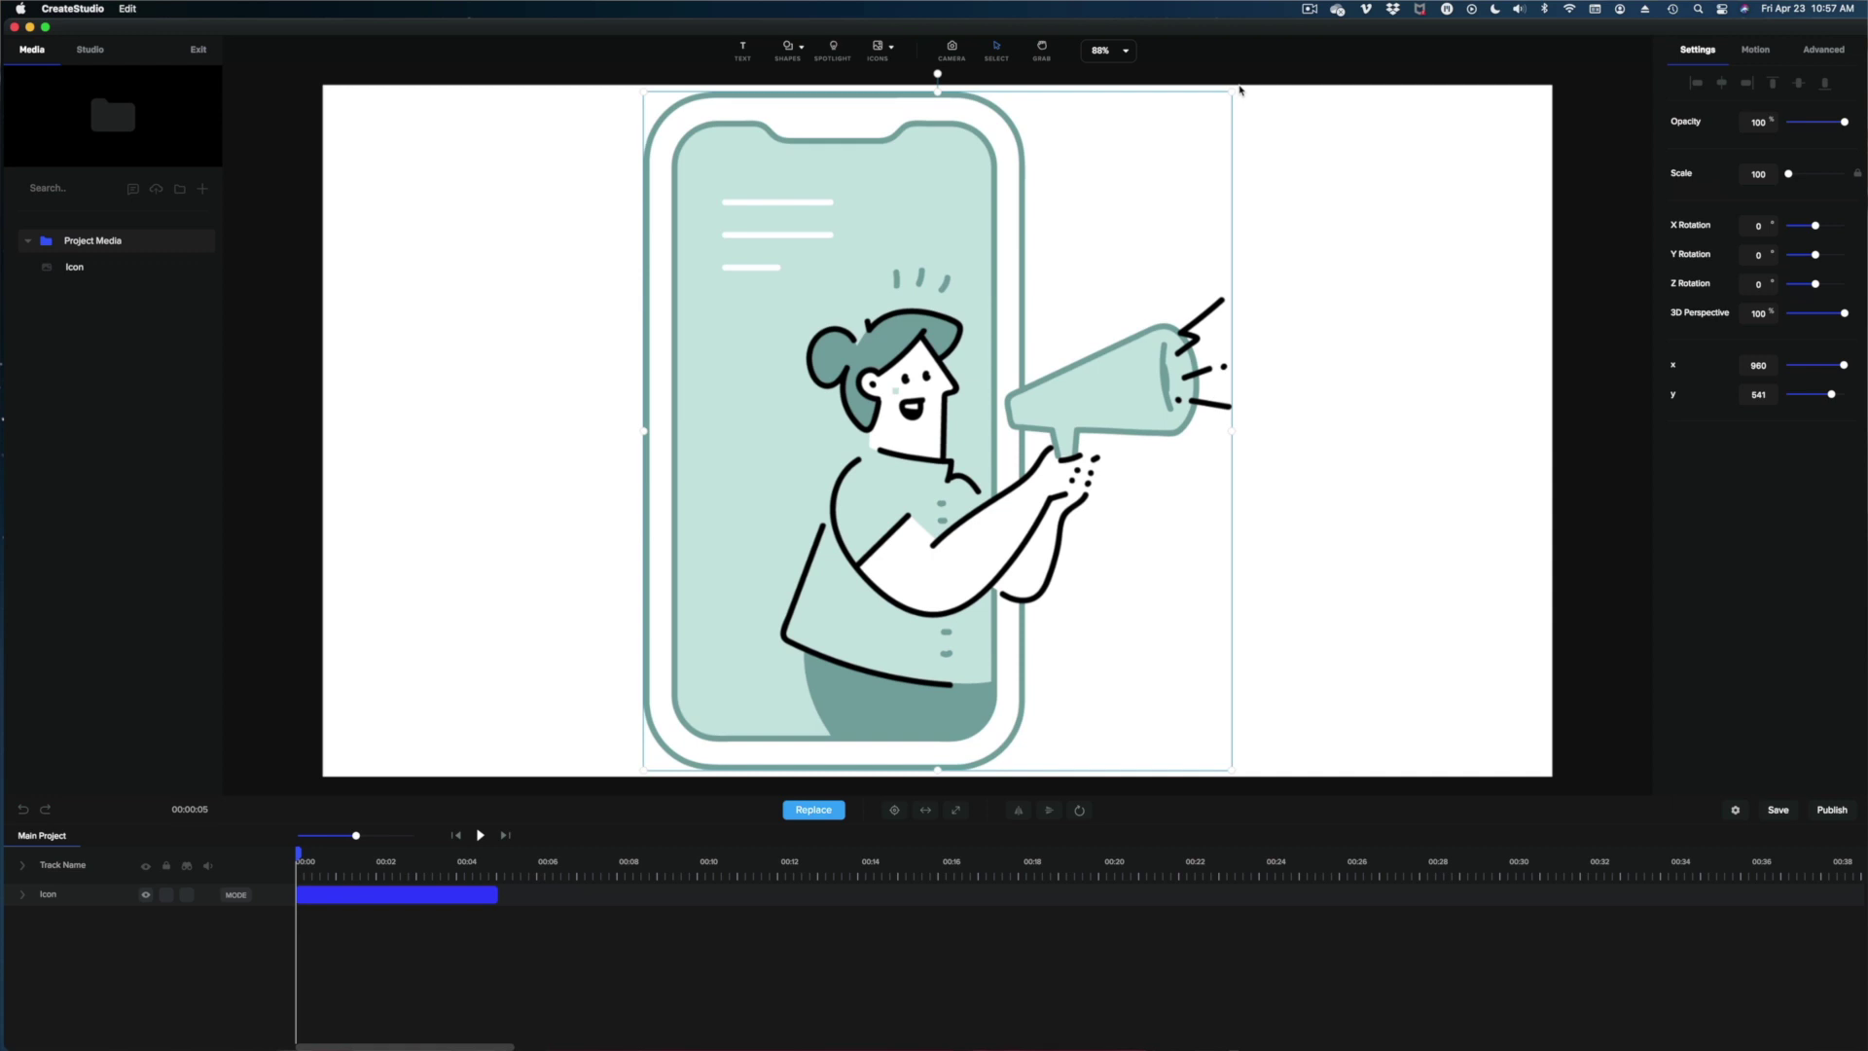
pyautogui.moveTo(1232, 89); pyautogui.dragTo(1033, 321)
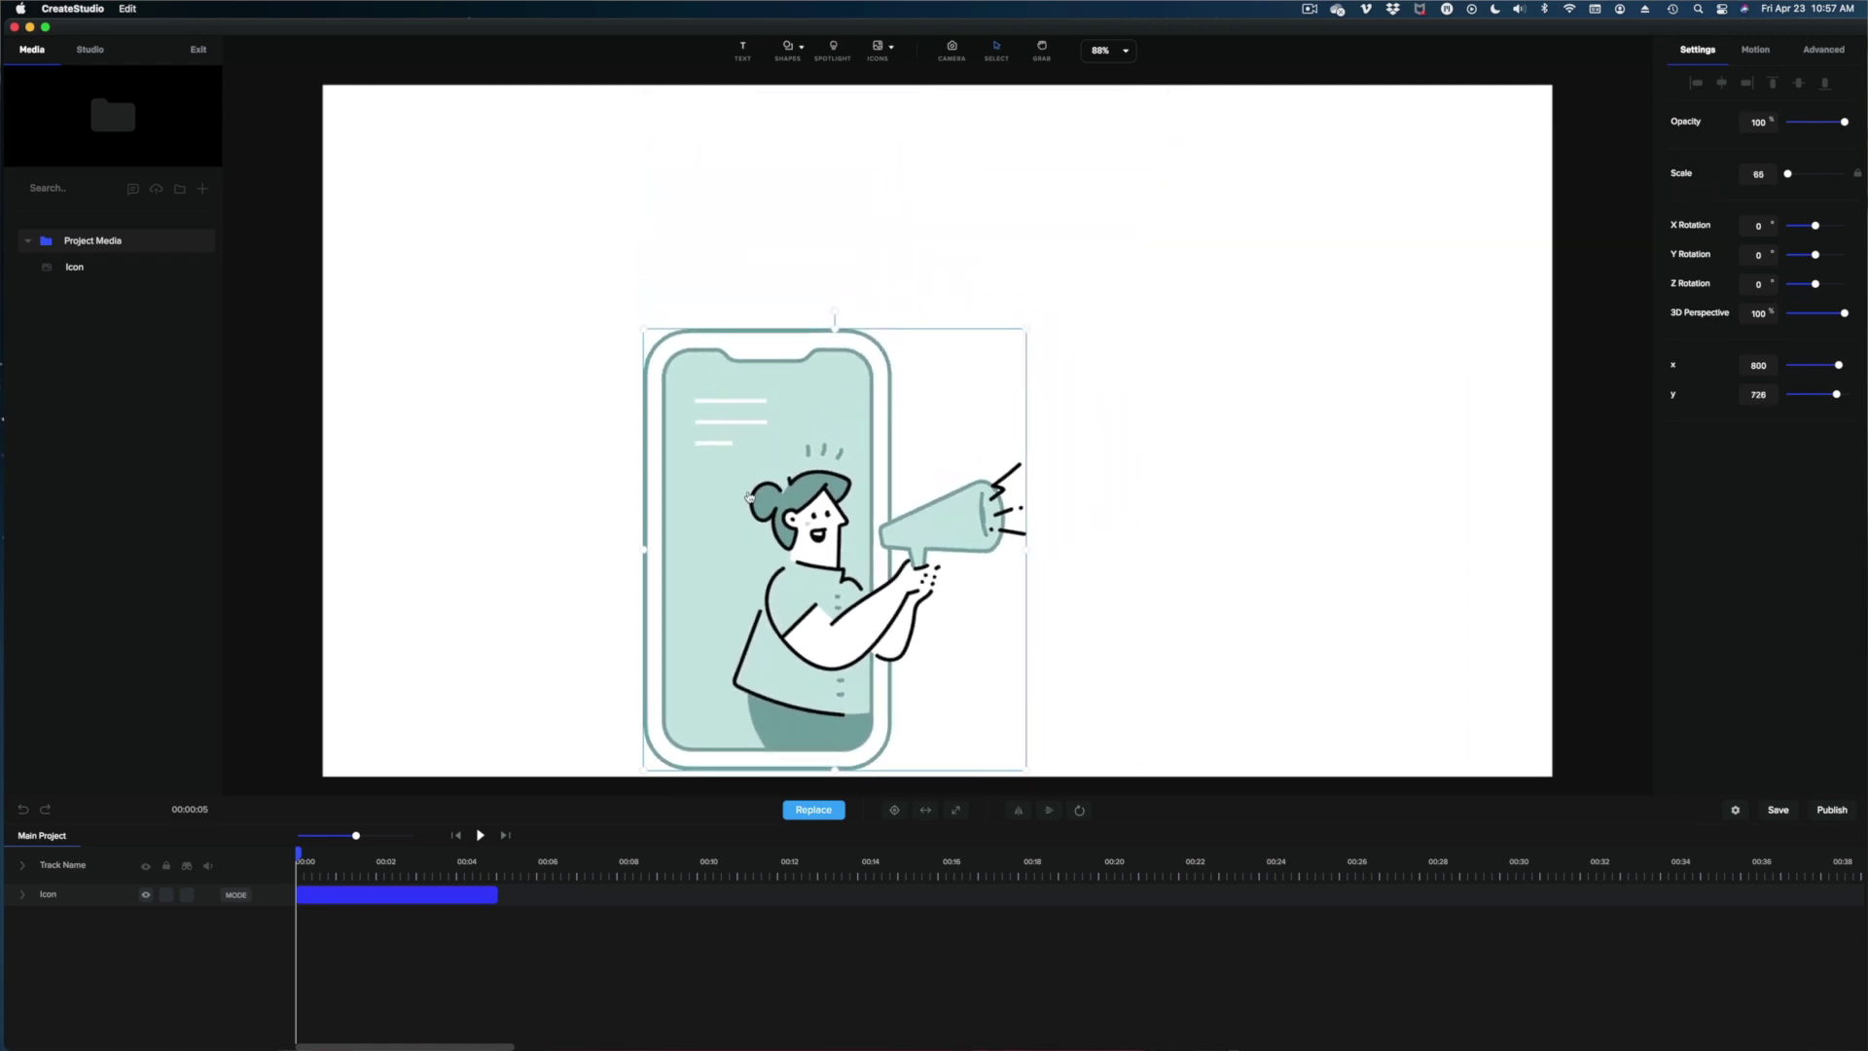
pyautogui.moveTo(750, 497); pyautogui.dragTo(899, 360)
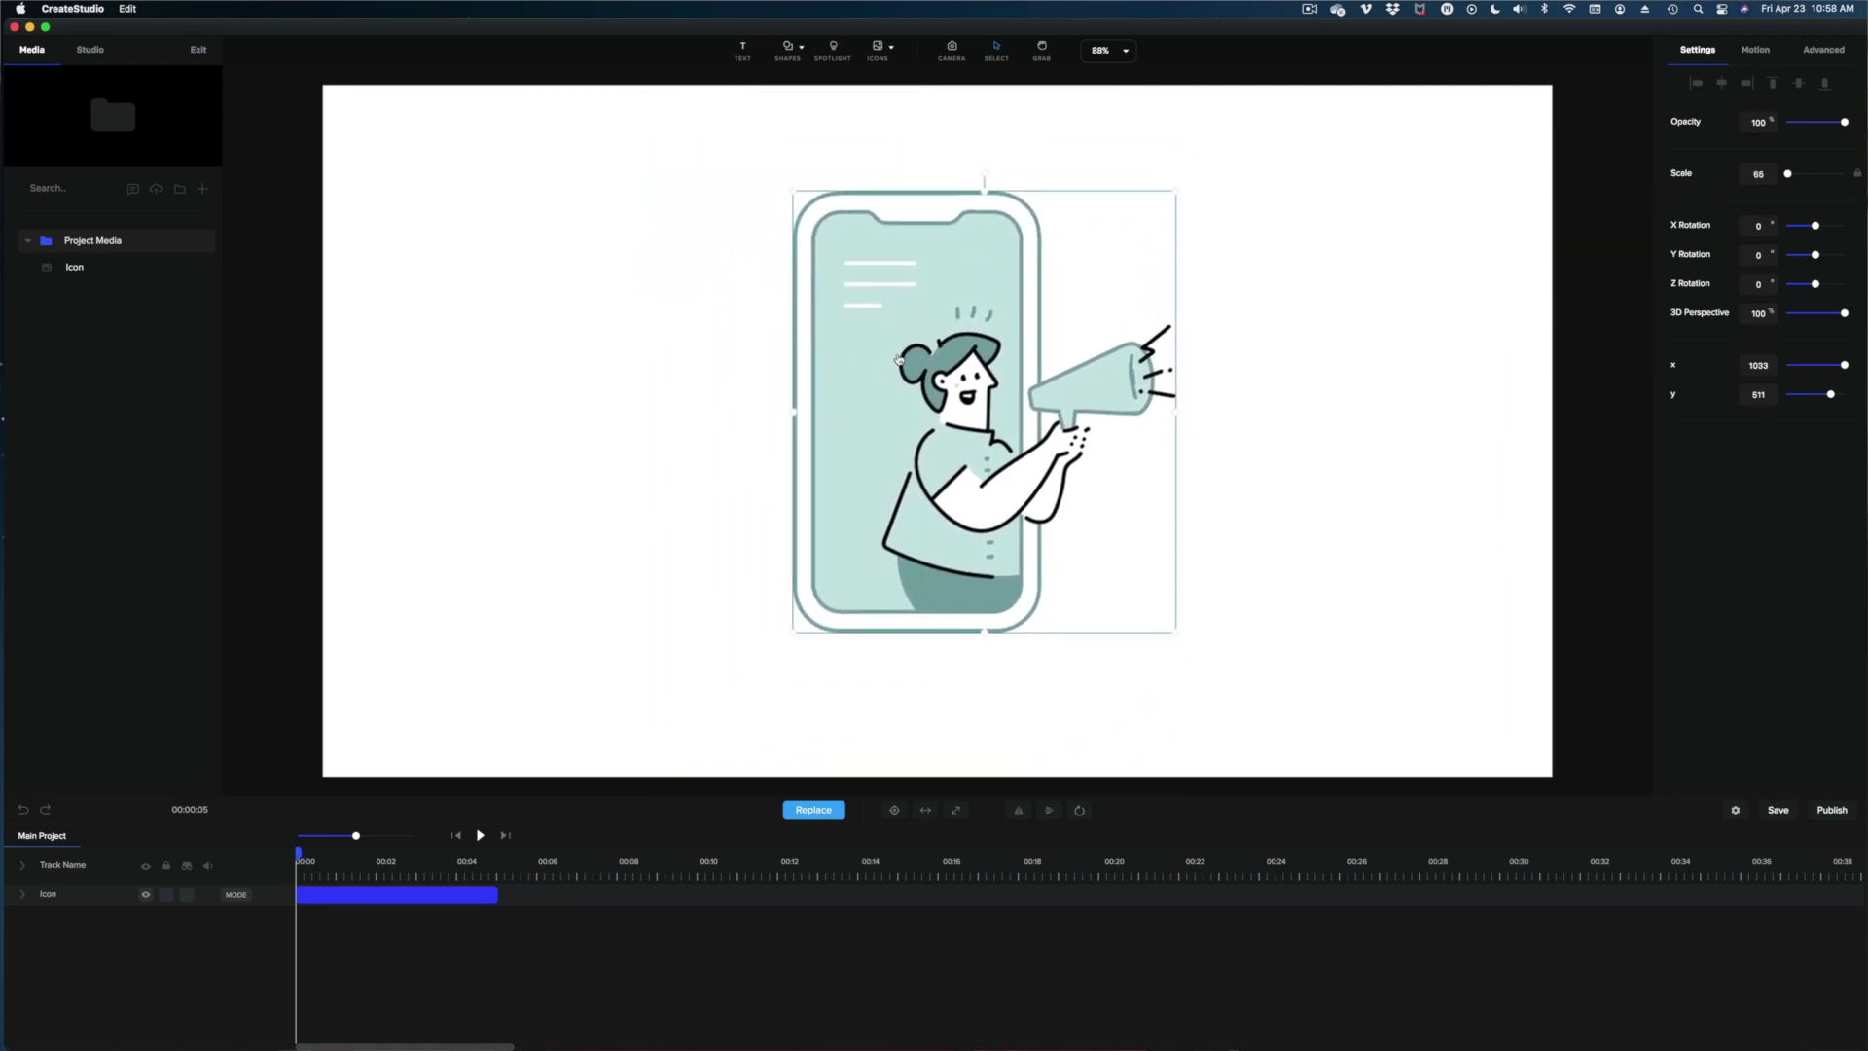
pyautogui.click(1238, 239)
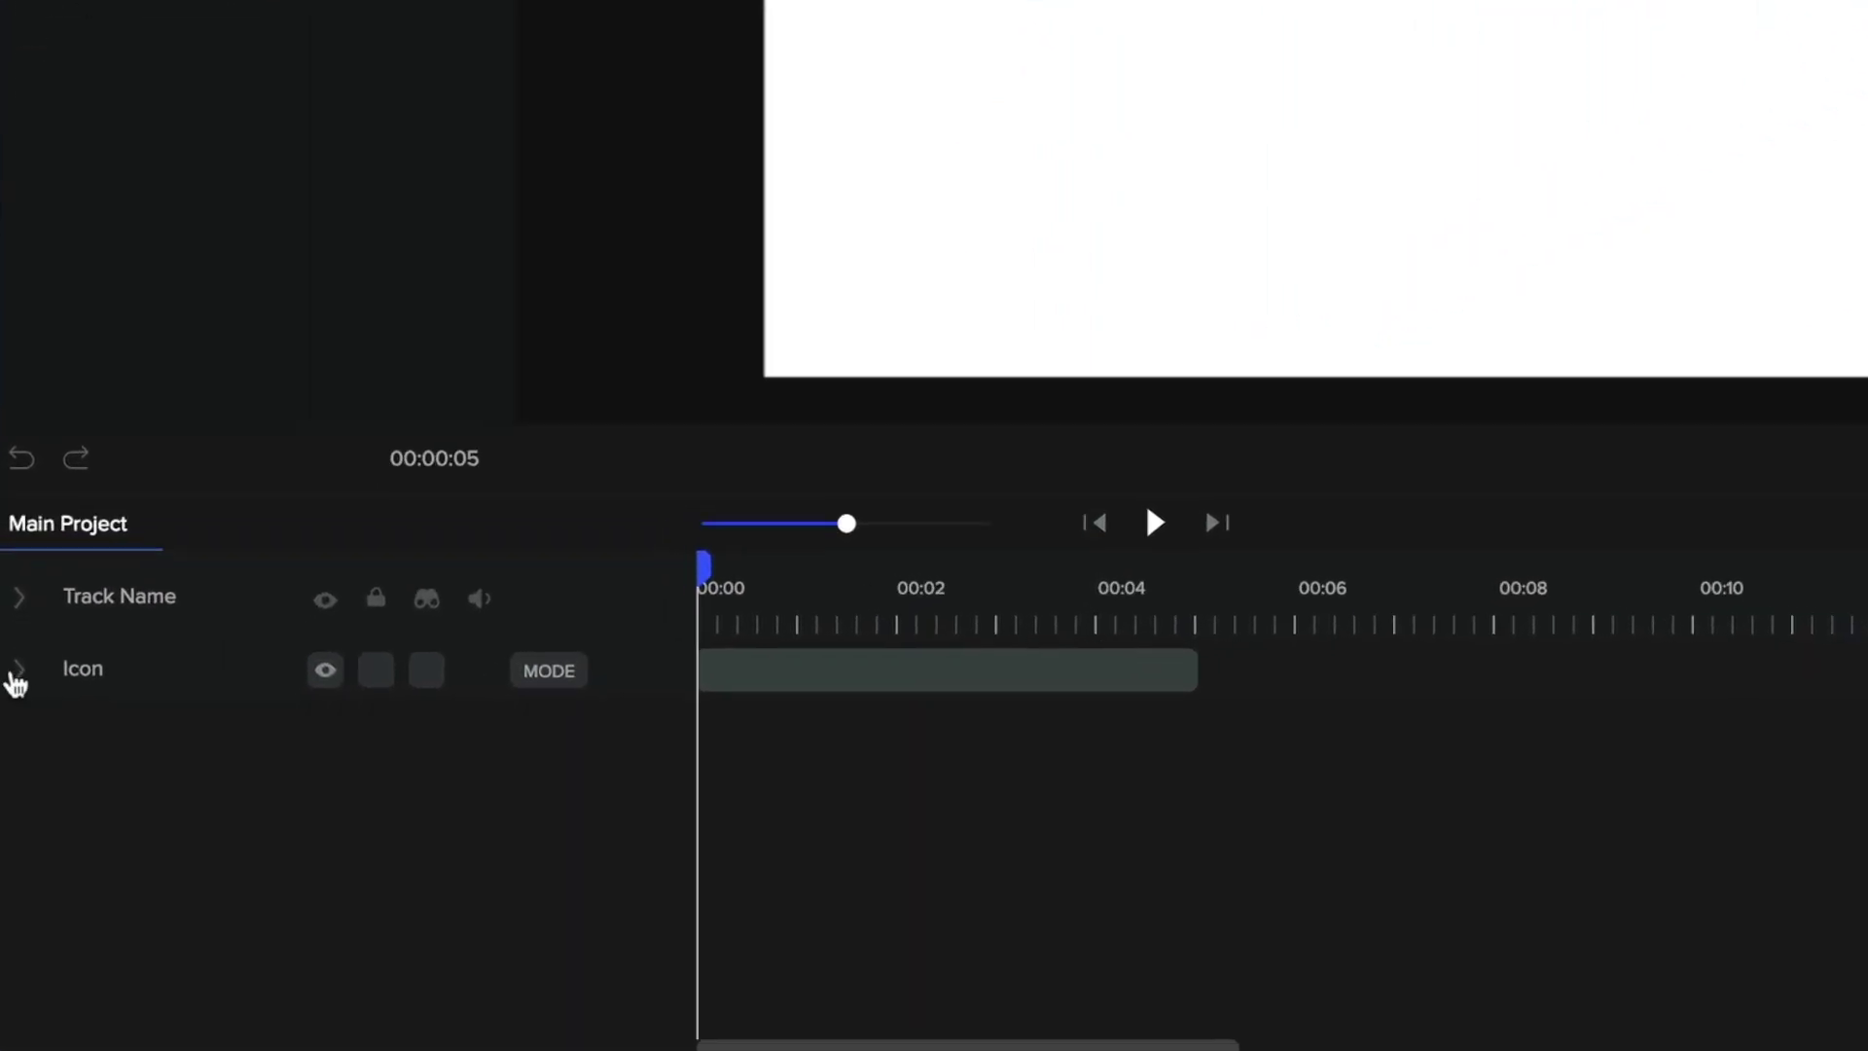
# Add a doodle effect to the Icon track using the tattooed hand with a blue pen.
pyautogui.click(16, 676)
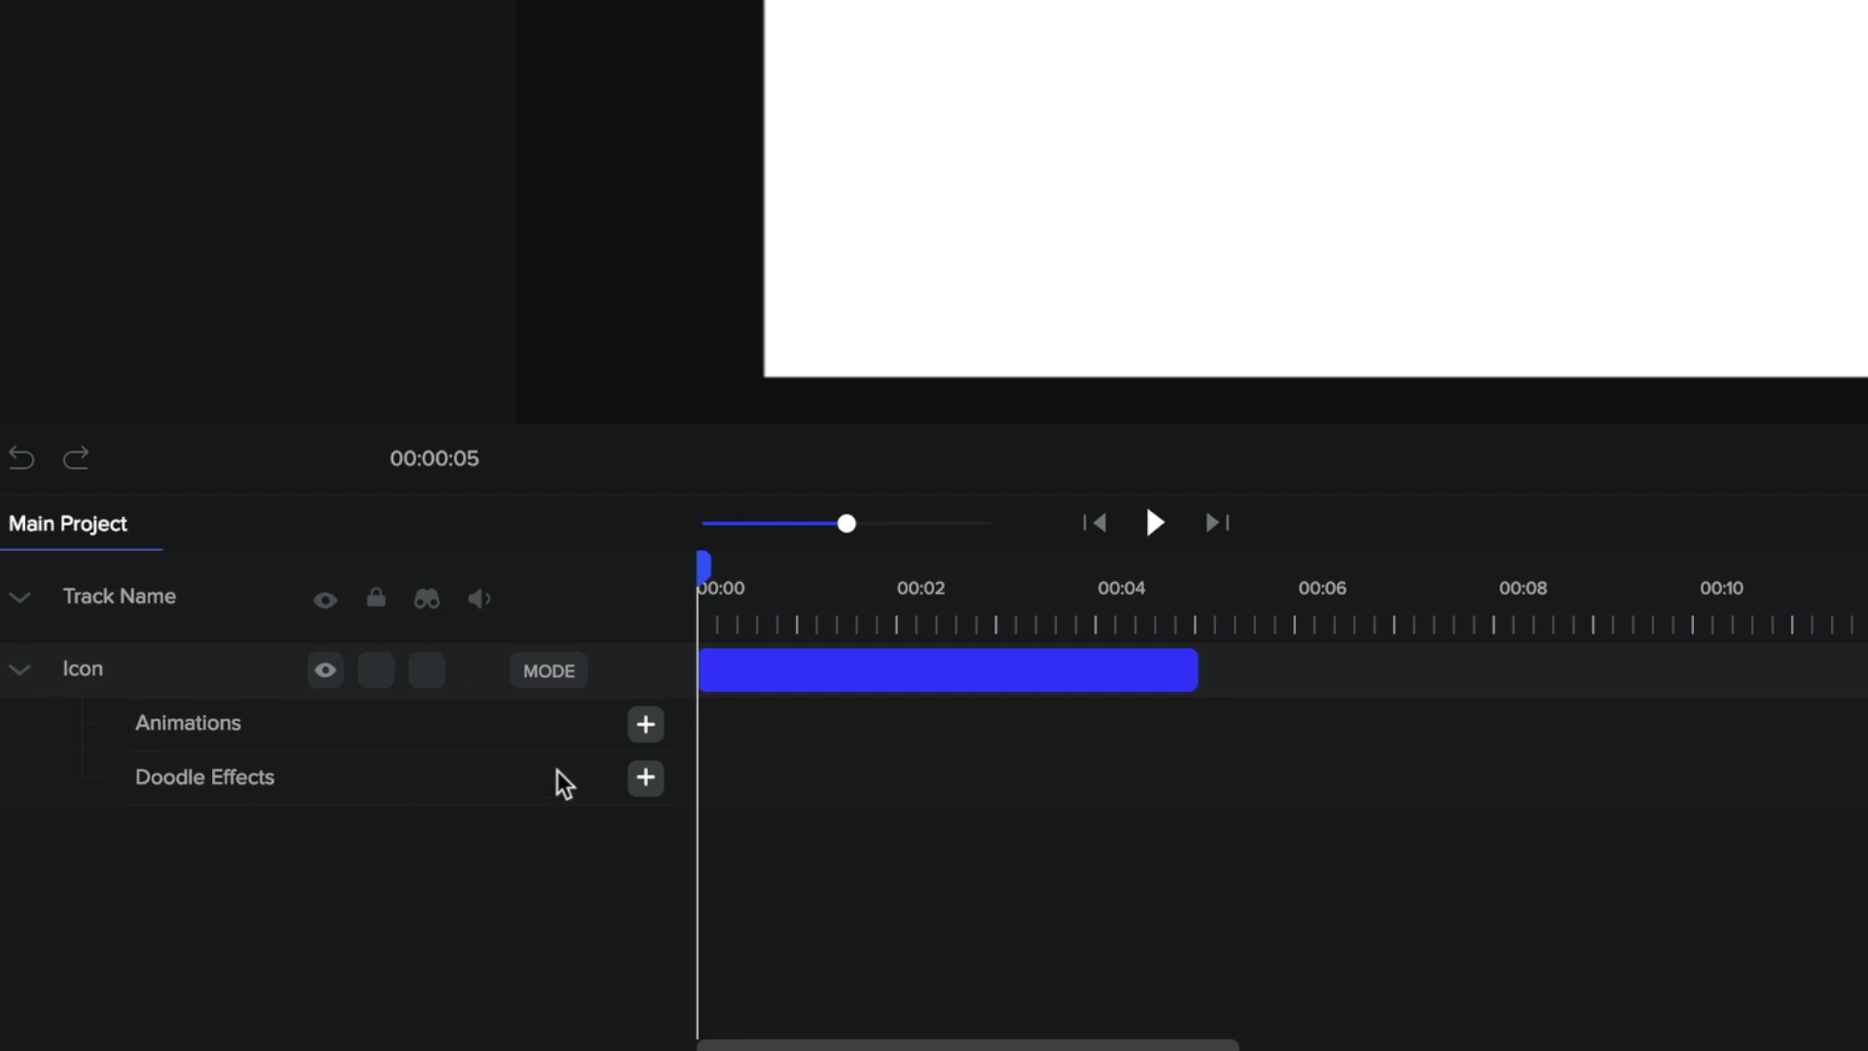
pyautogui.click(646, 778)
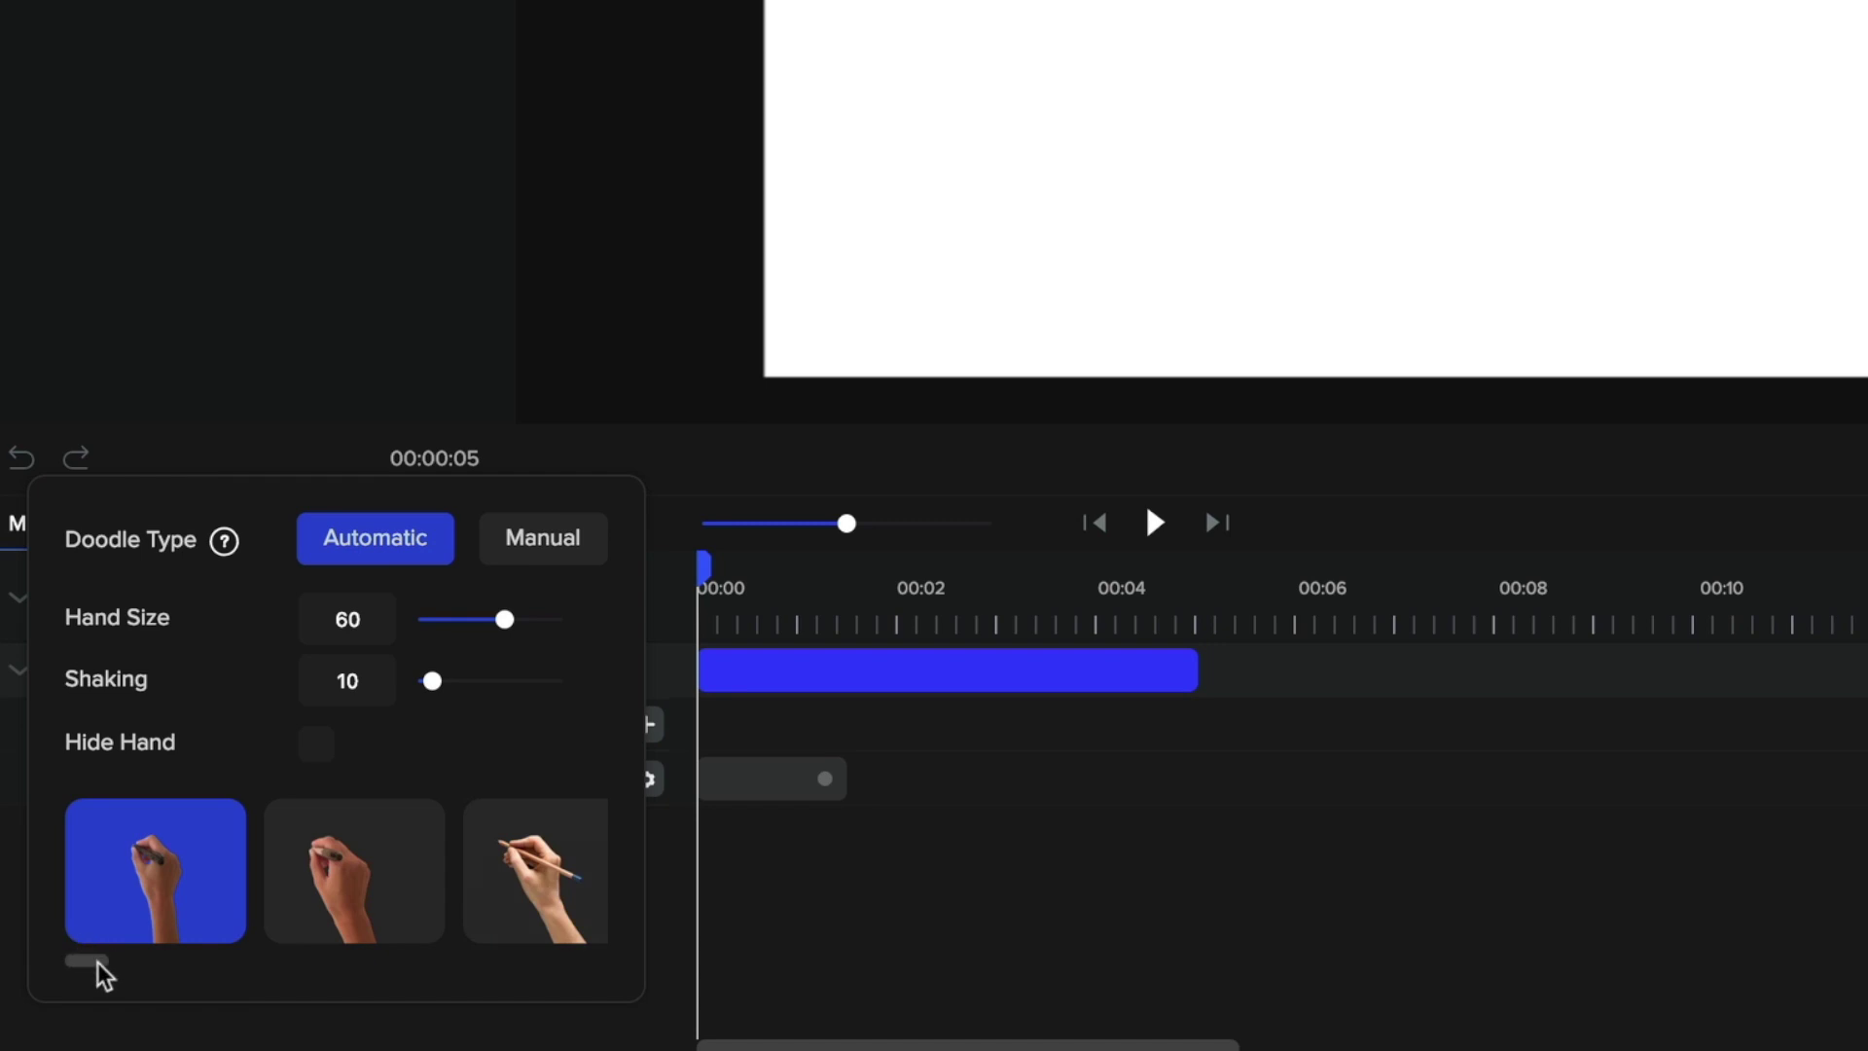
pyautogui.moveTo(101, 963); pyautogui.dragTo(284, 967)
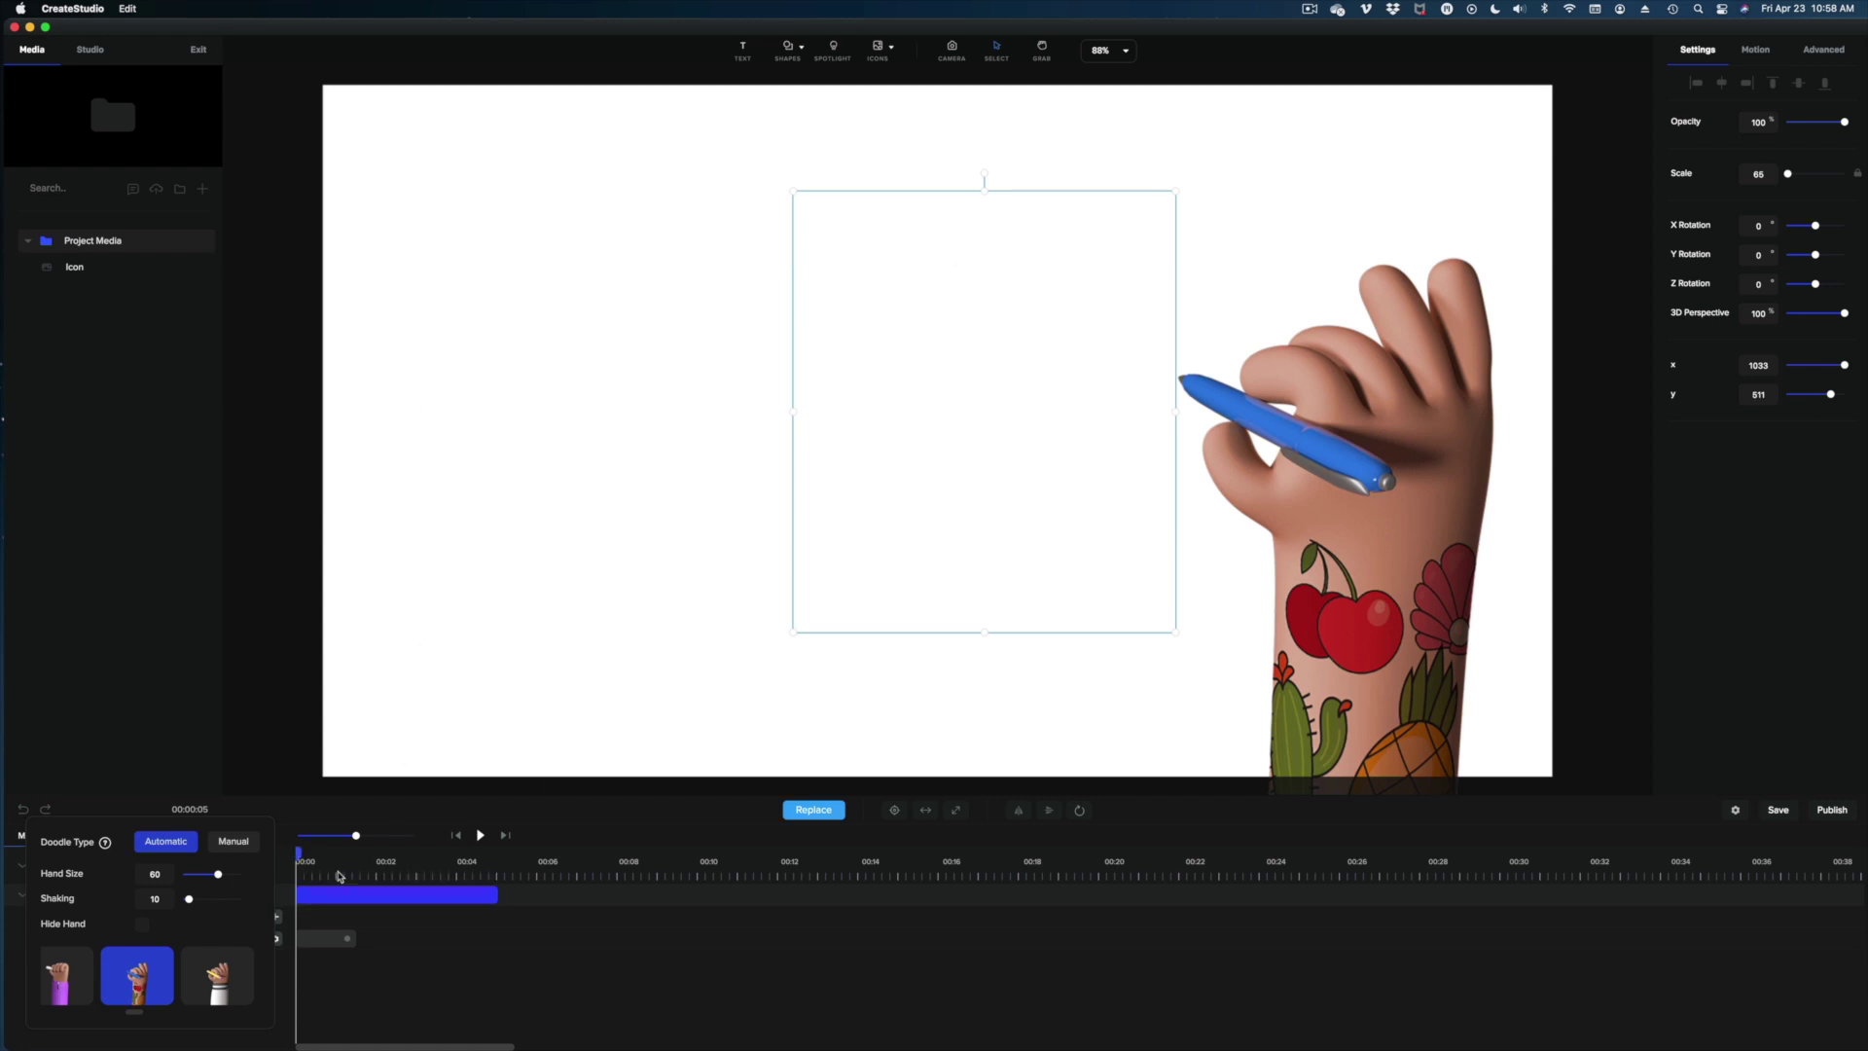
# Preview the doodle, stretch the Doodle Effects bar to about 00:03, and replay it.
pyautogui.press('space')
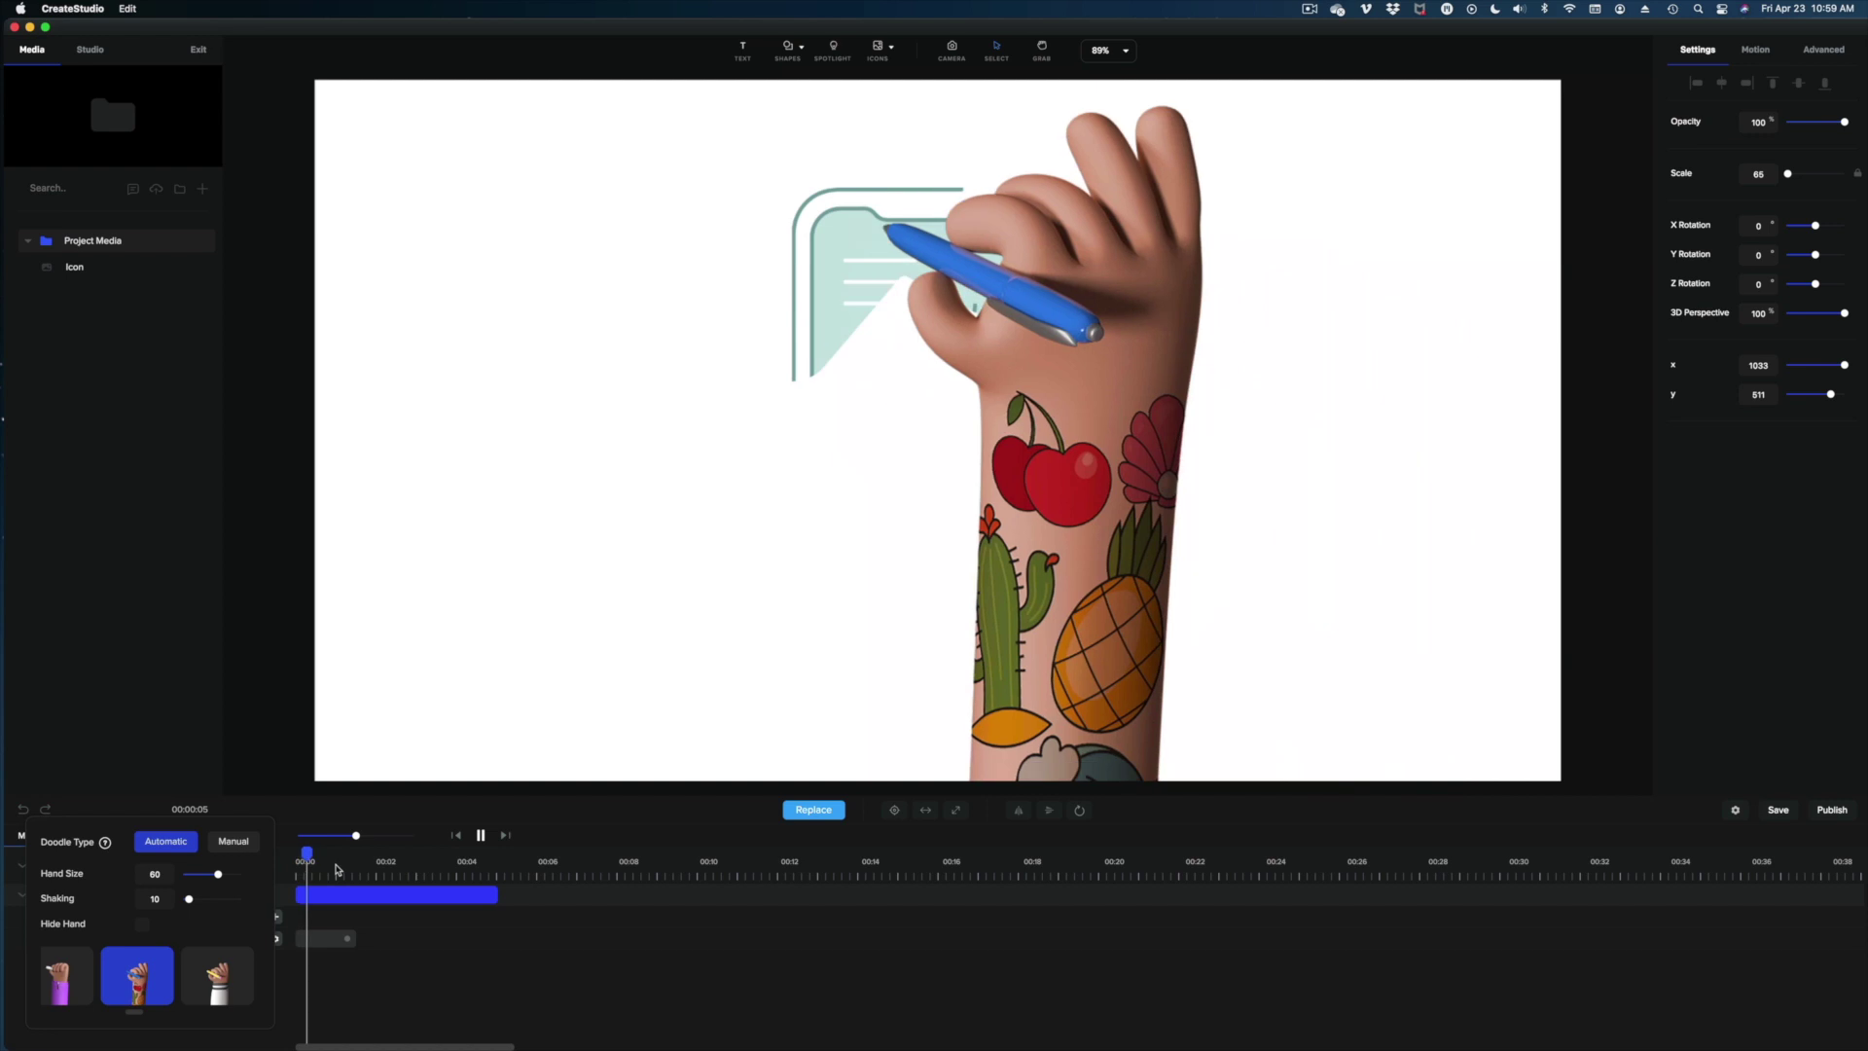
pyautogui.press('space')
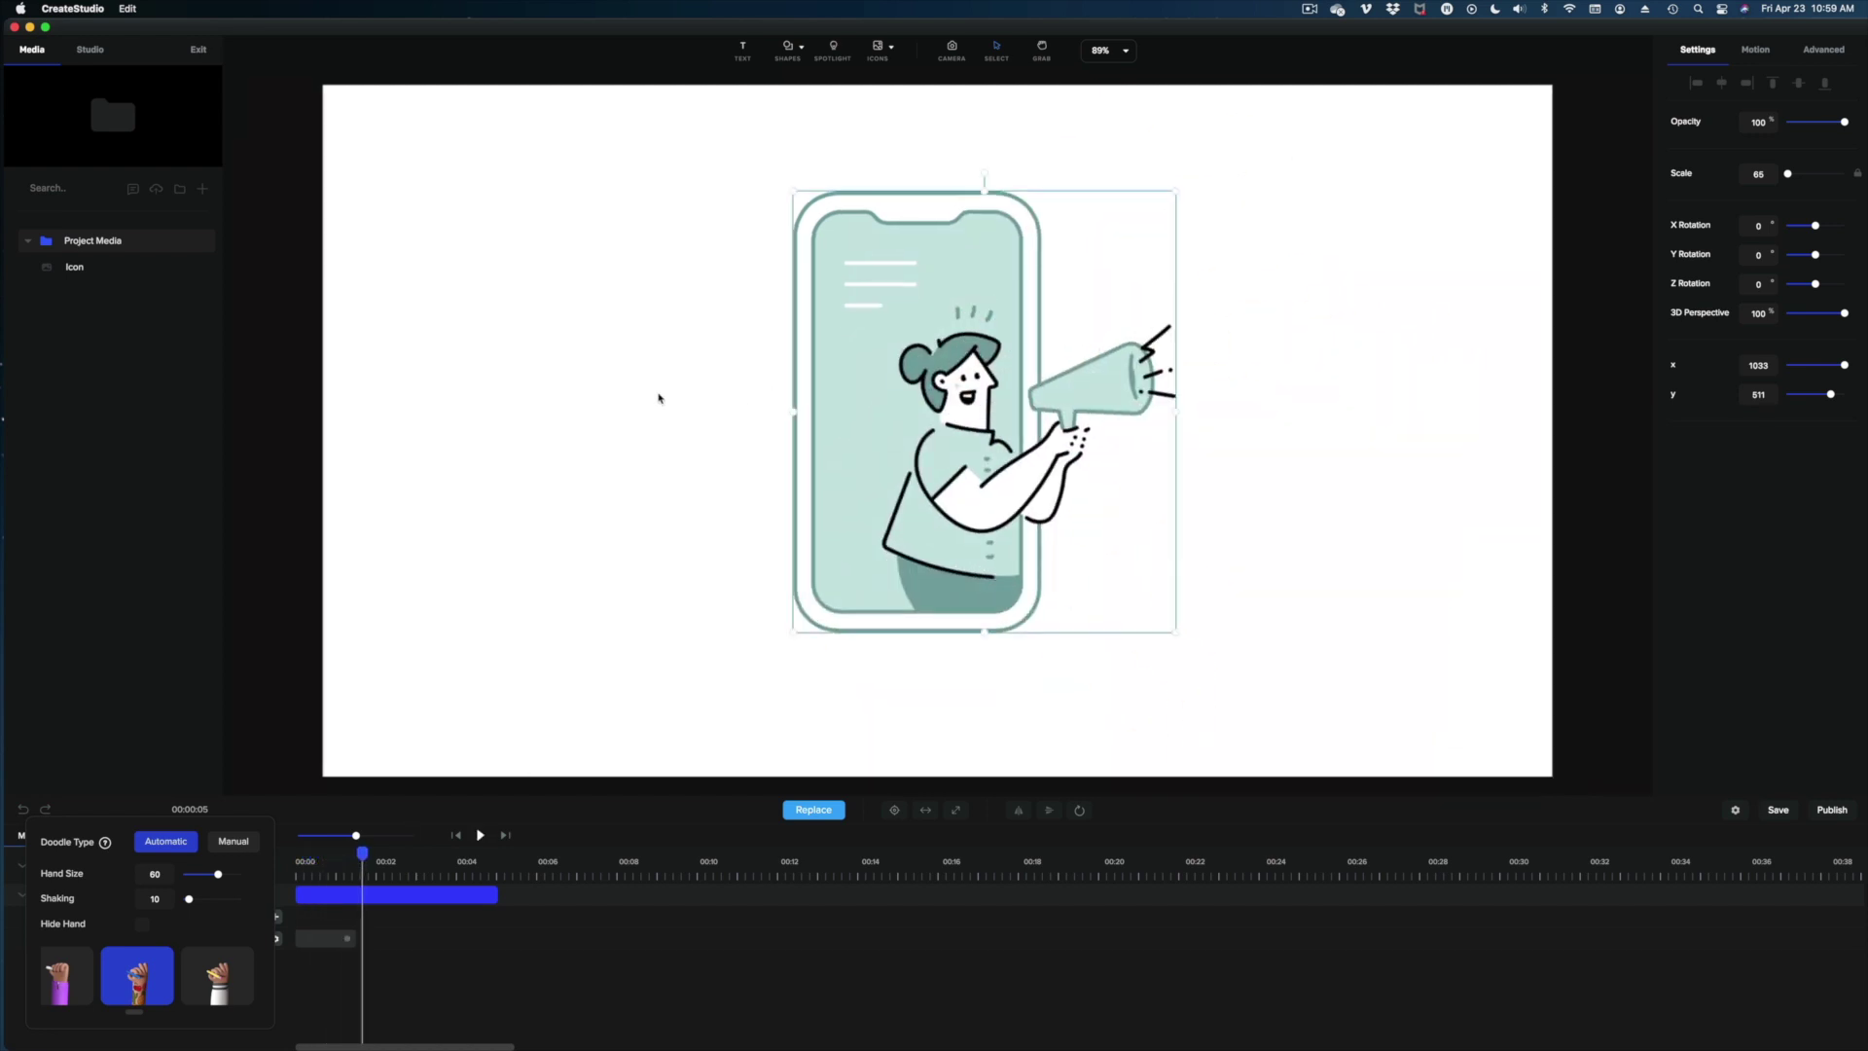
pyautogui.moveTo(358, 849)
pyautogui.mouseDown()
pyautogui.moveTo(288, 869)
pyautogui.moveTo(353, 861)
pyautogui.mouseUp()
pyautogui.moveTo(364, 938); pyautogui.dragTo(422, 938)
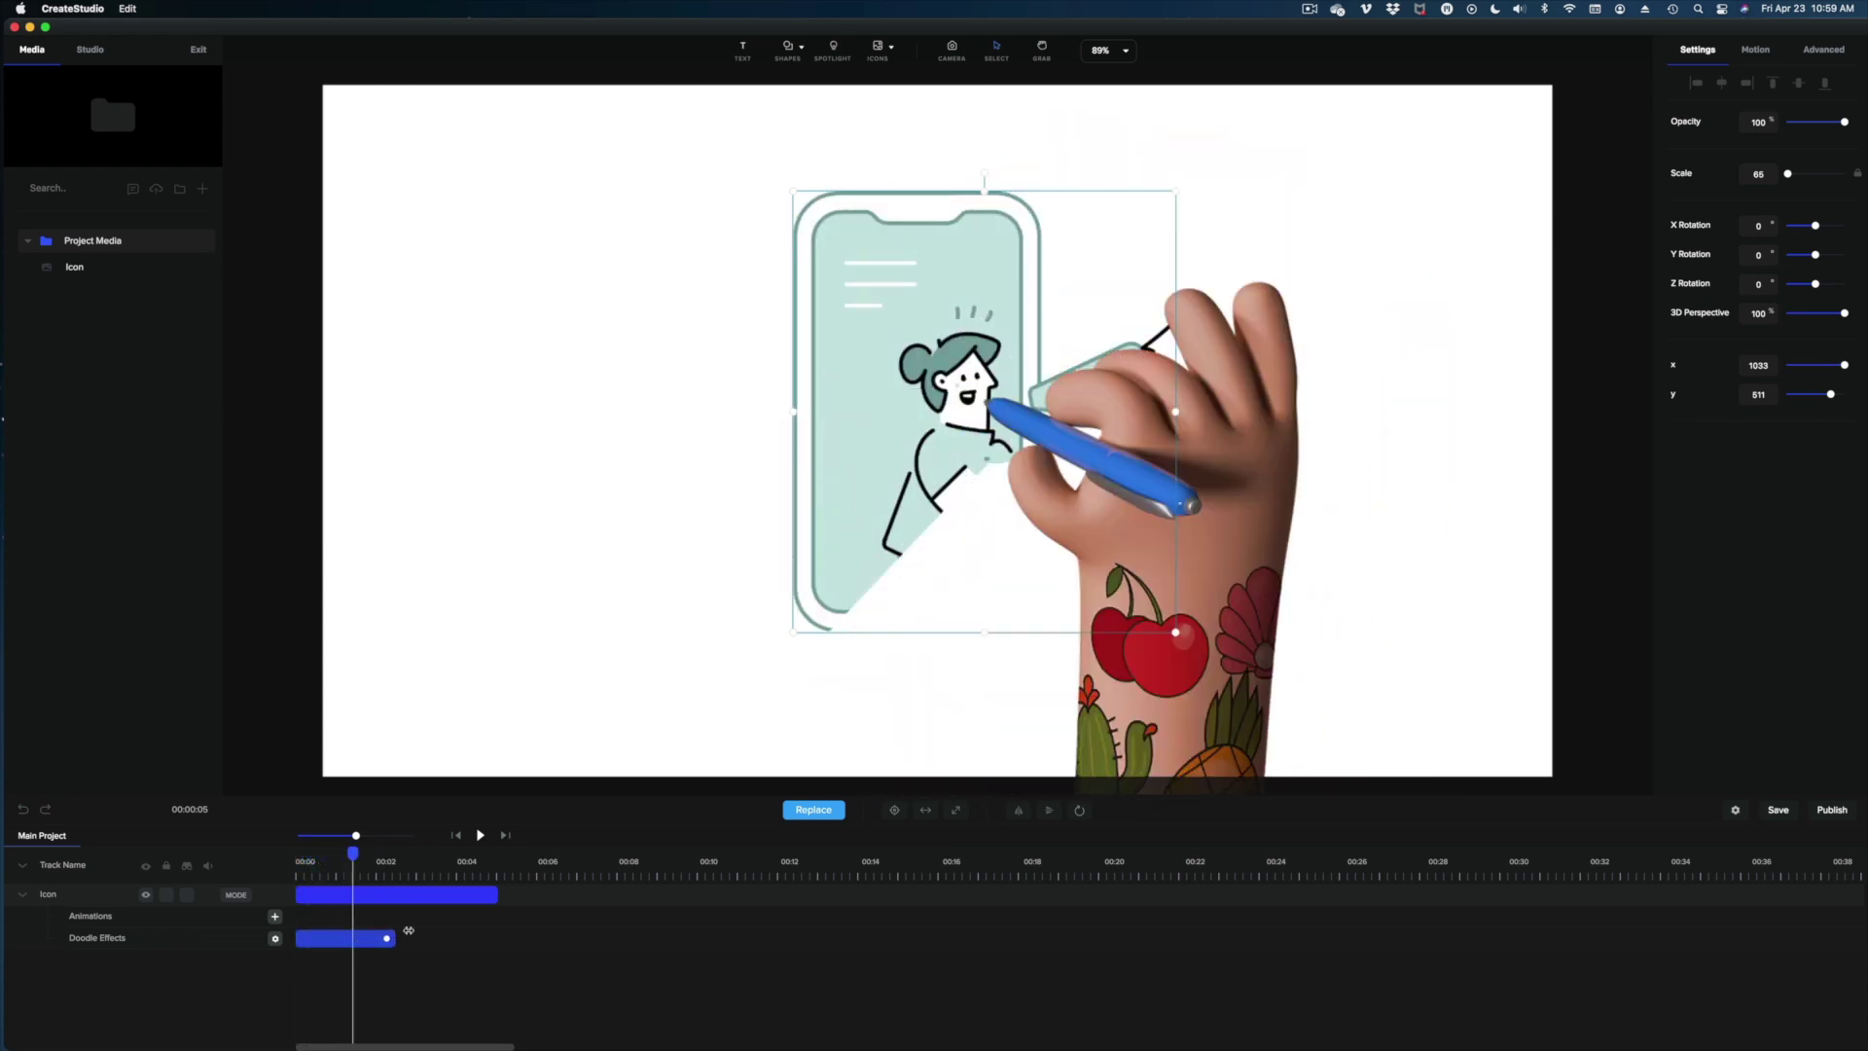
pyautogui.moveTo(352, 851); pyautogui.dragTo(282, 862)
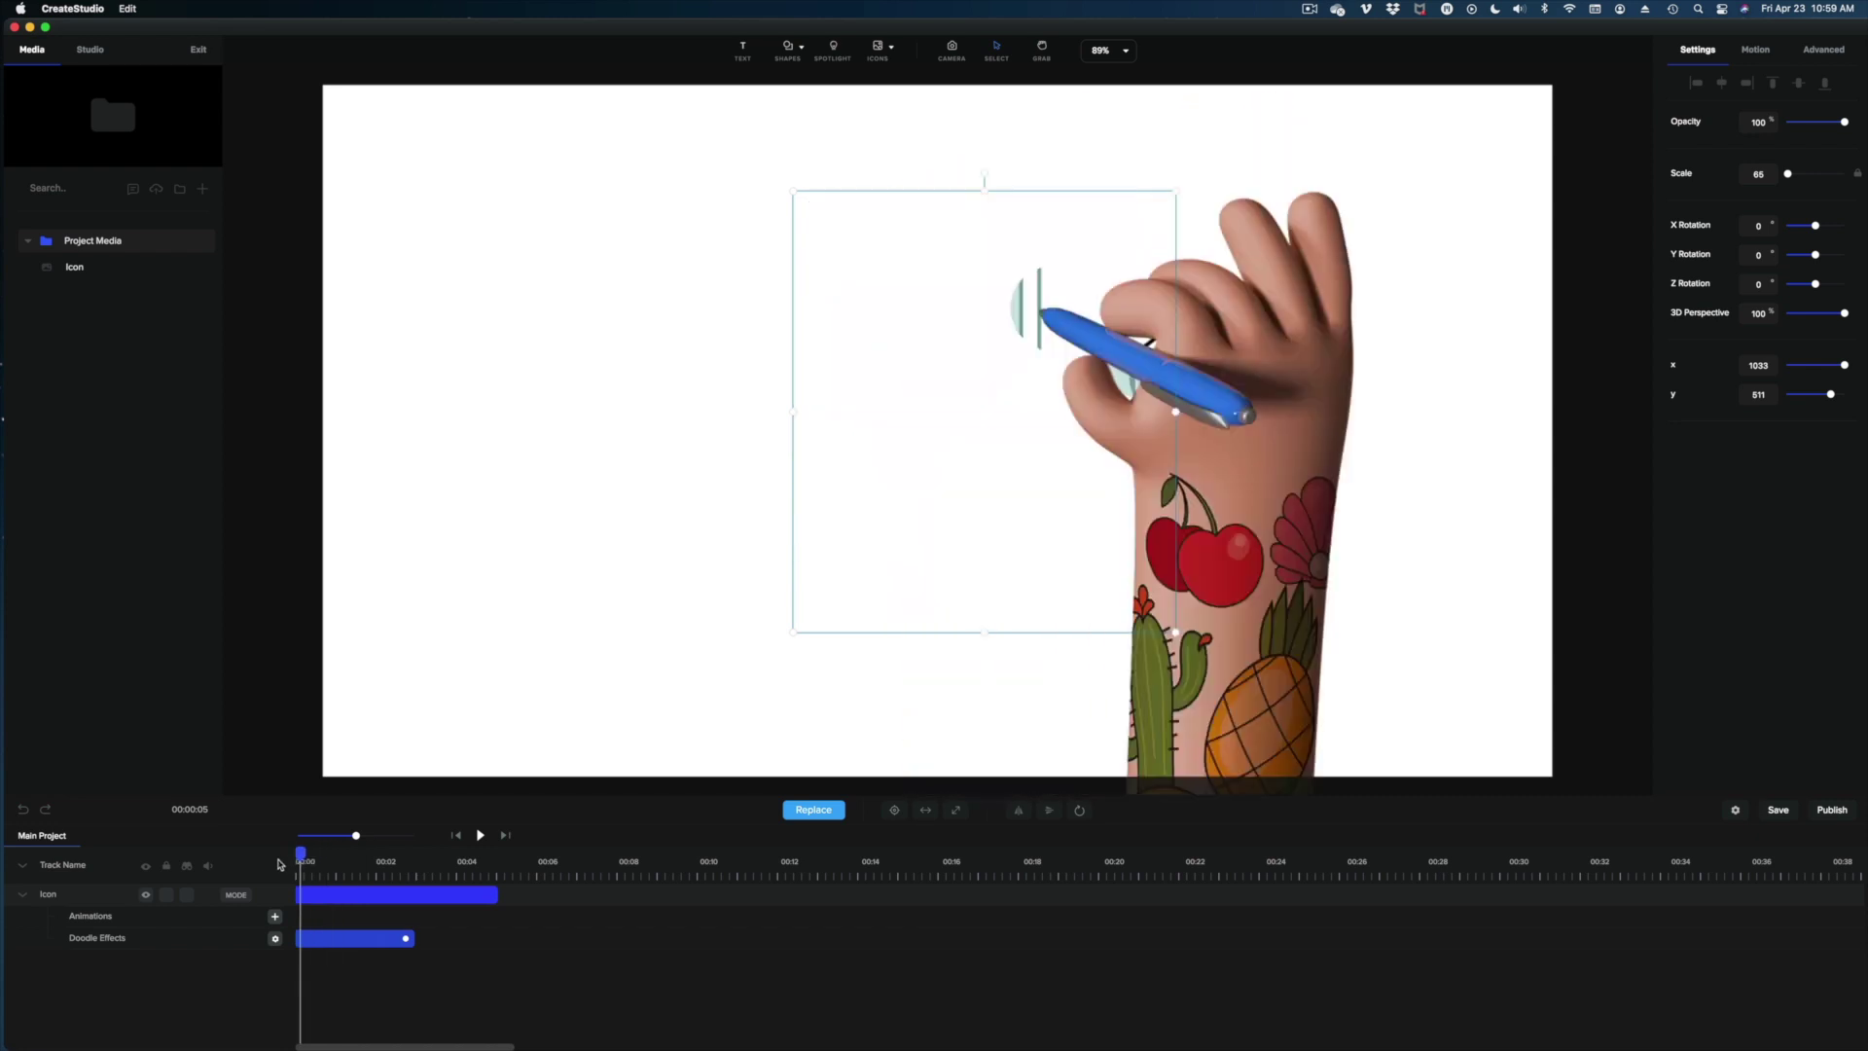
pyautogui.press('space')
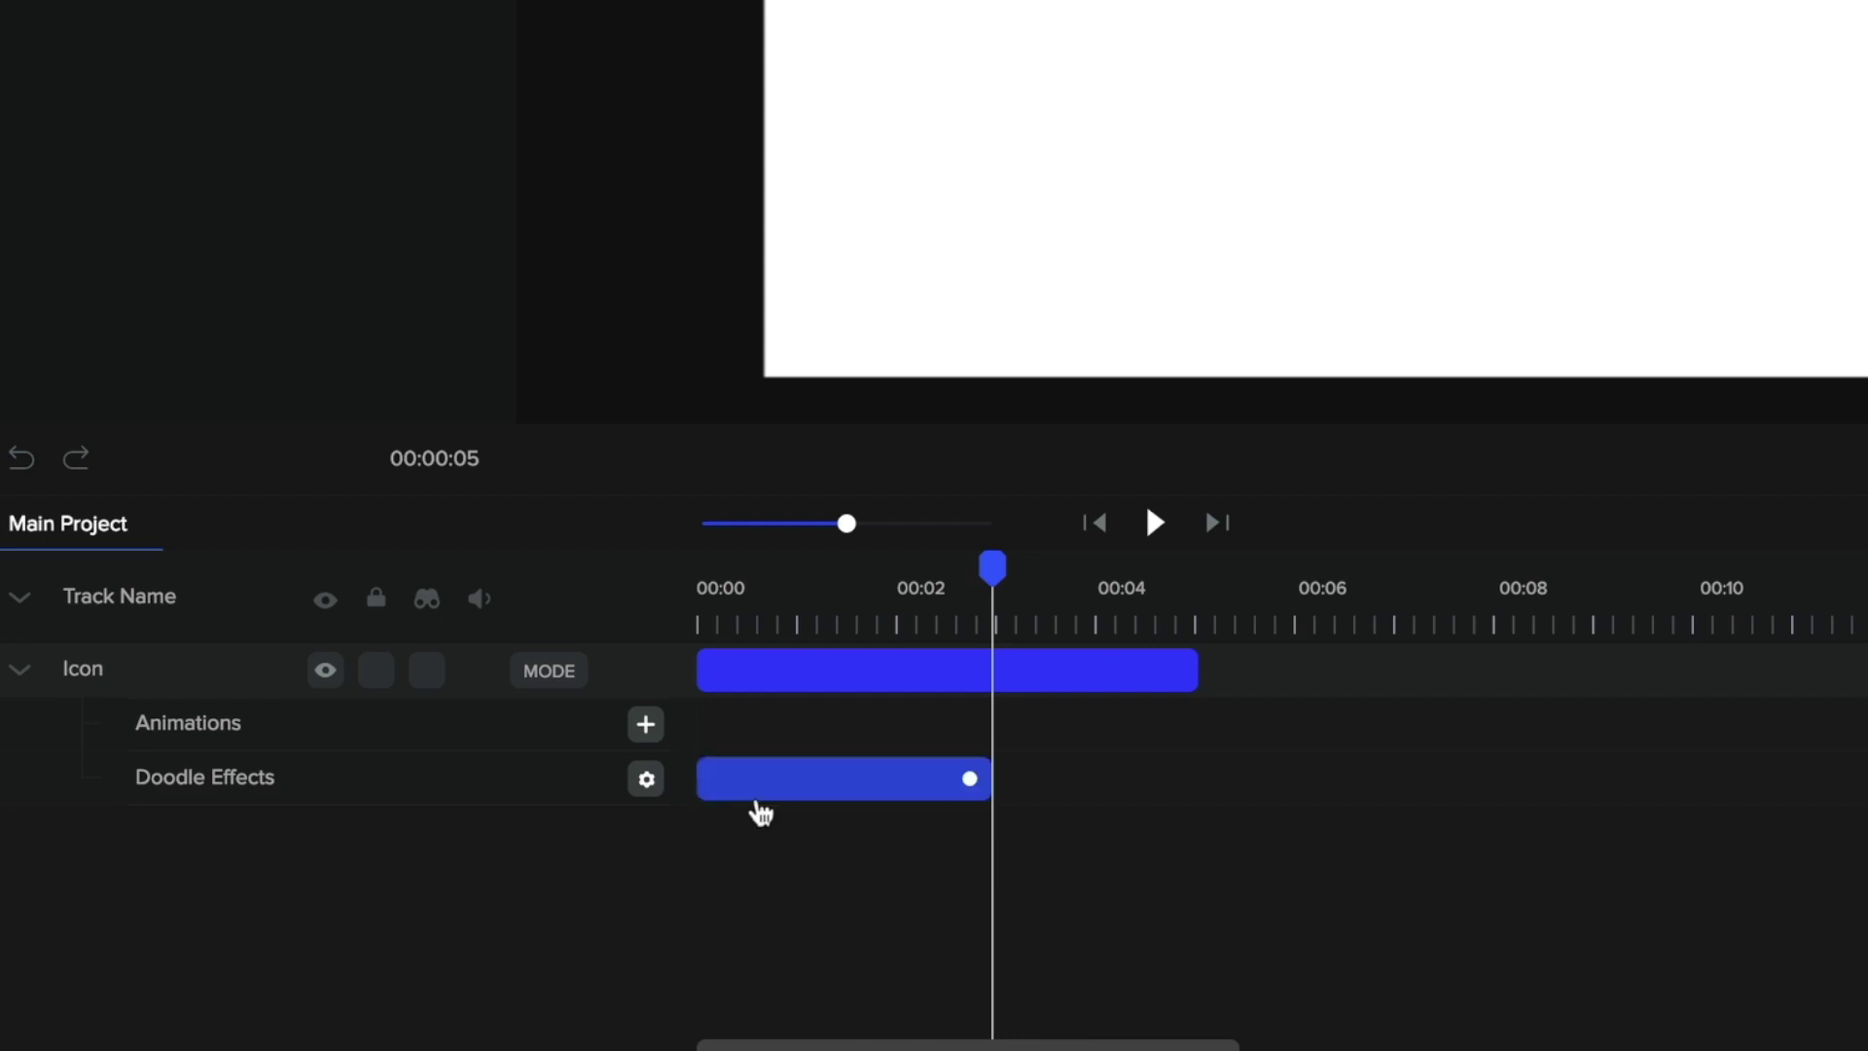
# Set the doodle's Doodle Type to Manual and start Edit Path on the illustration.
pyautogui.click(647, 788)
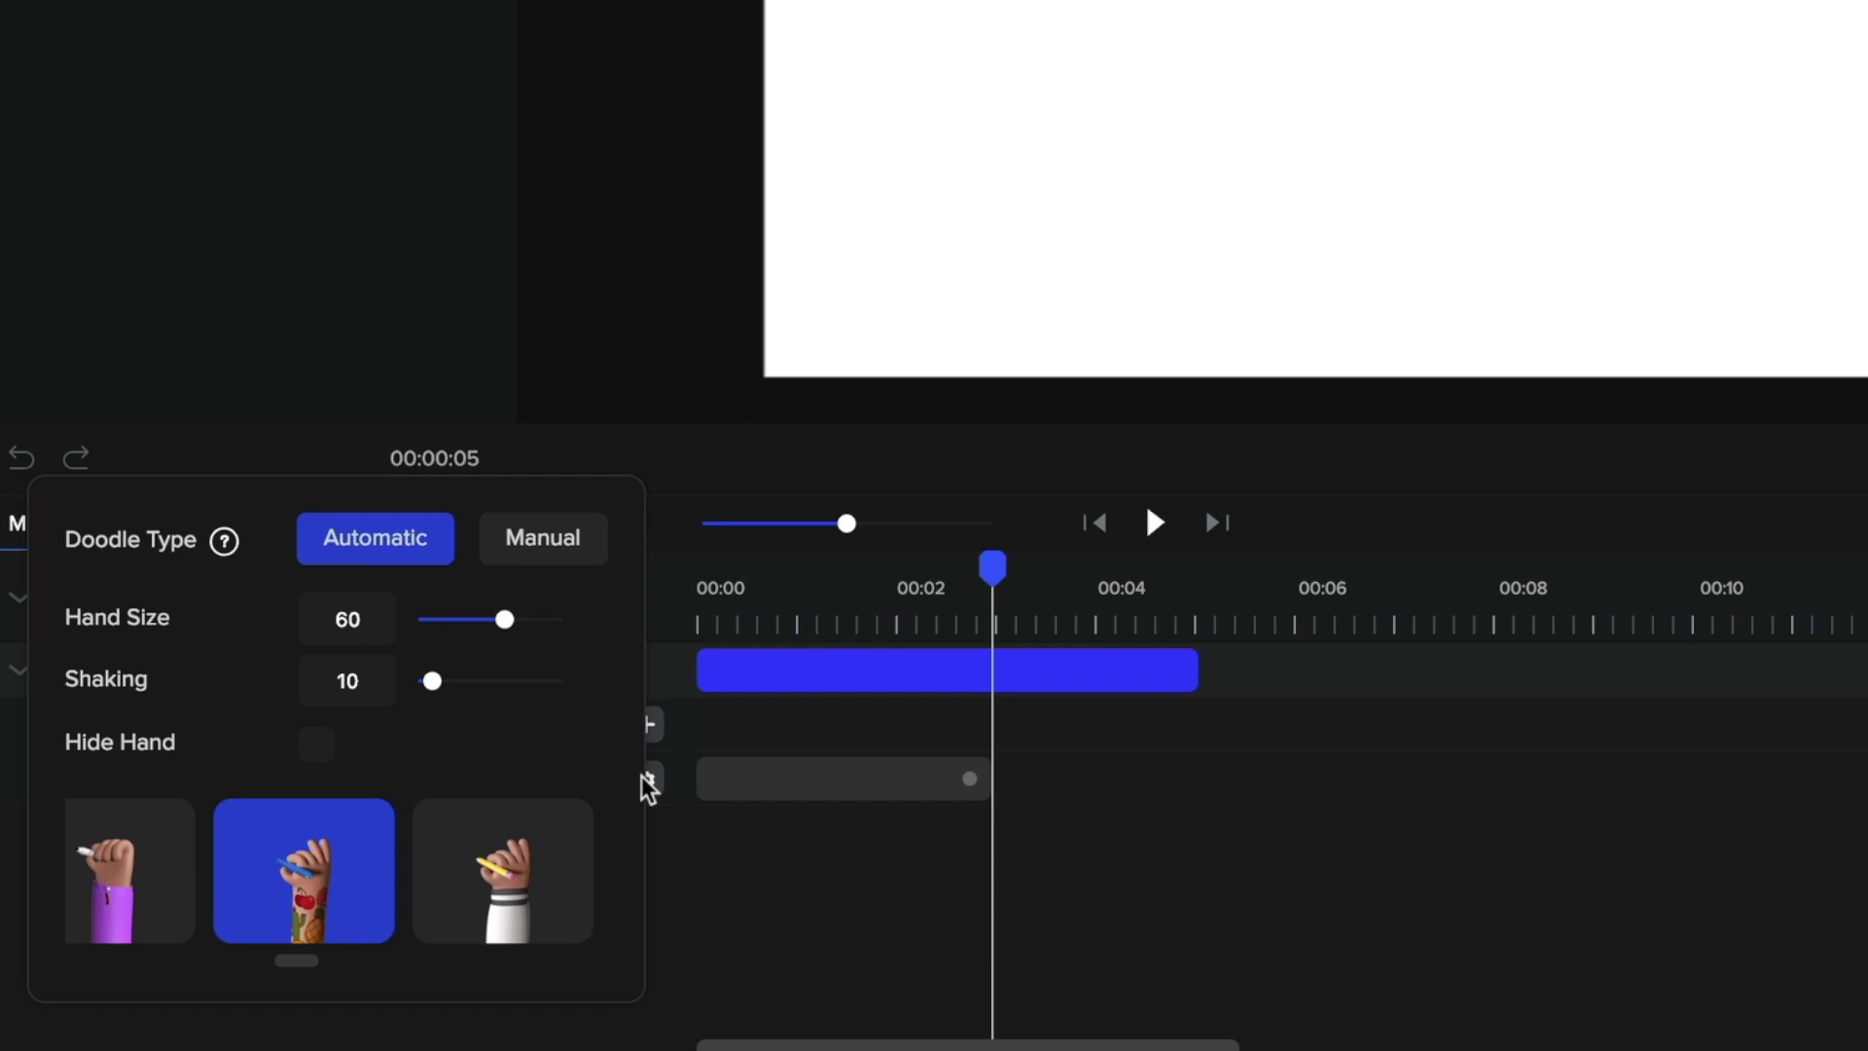
pyautogui.click(547, 560)
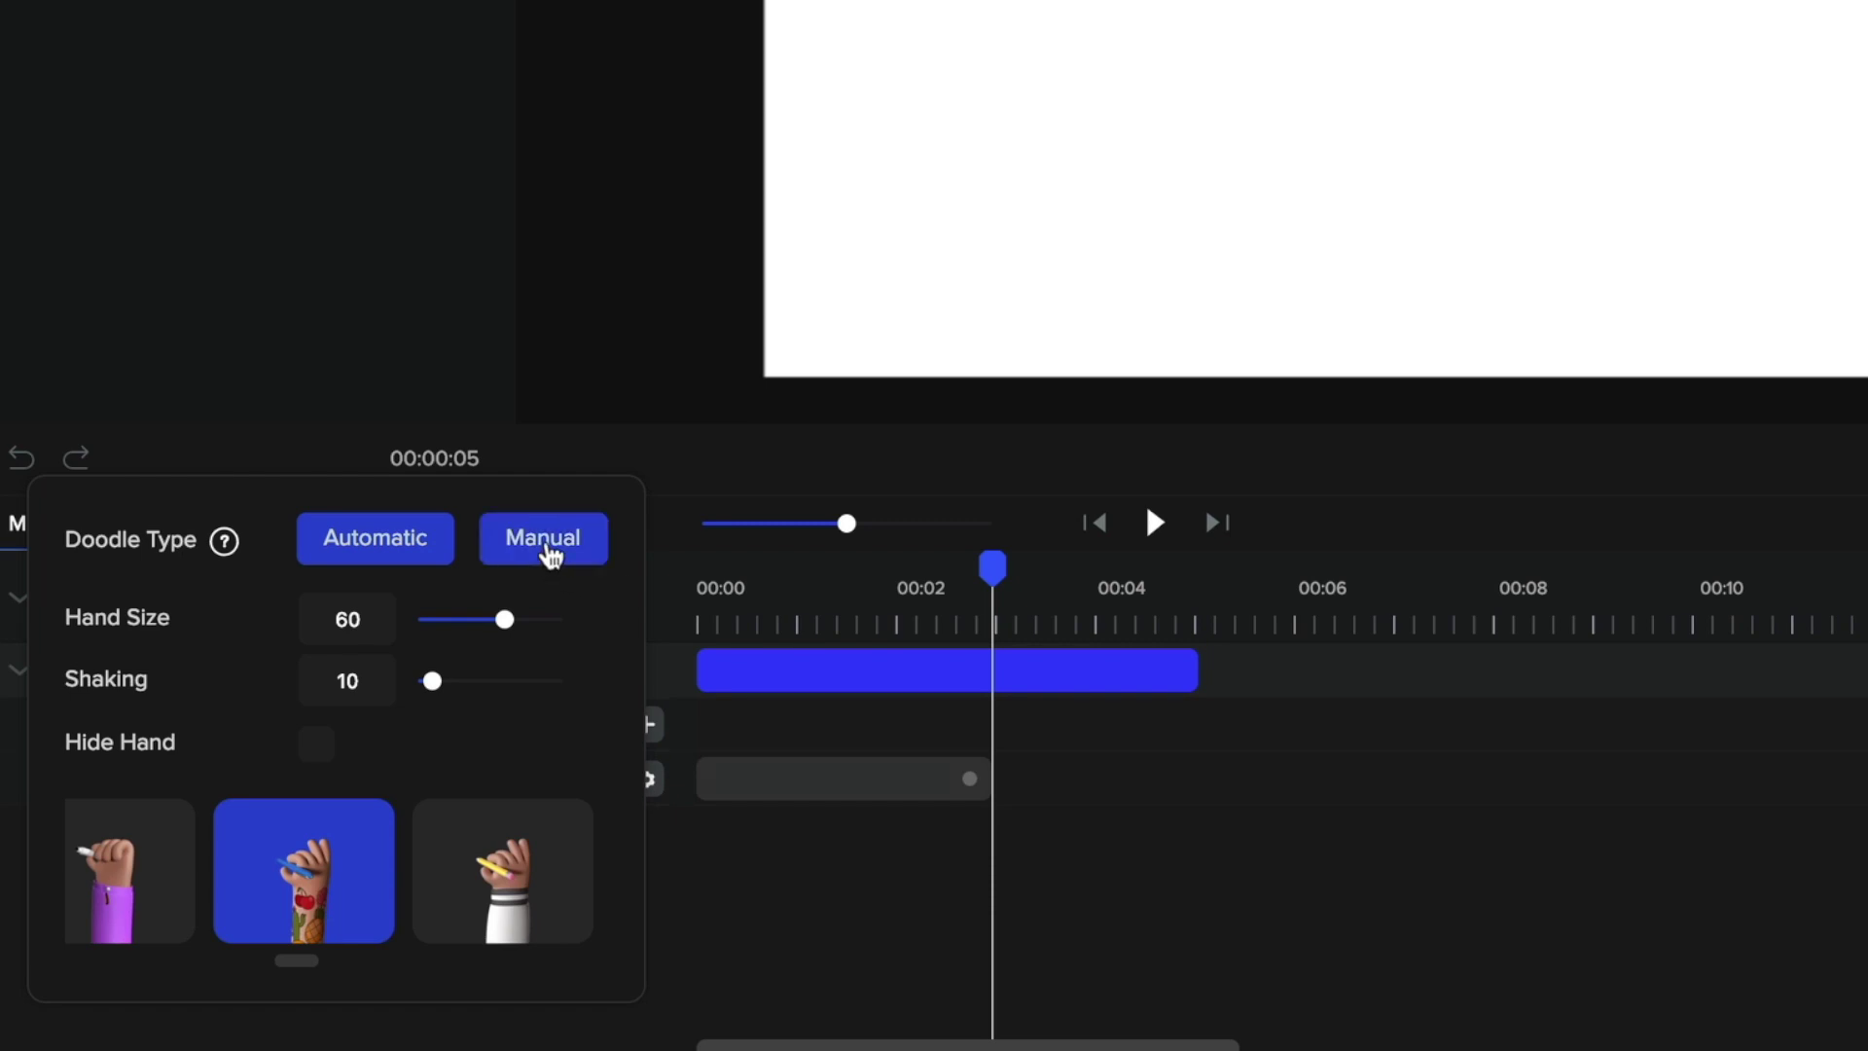
pyautogui.click(550, 552)
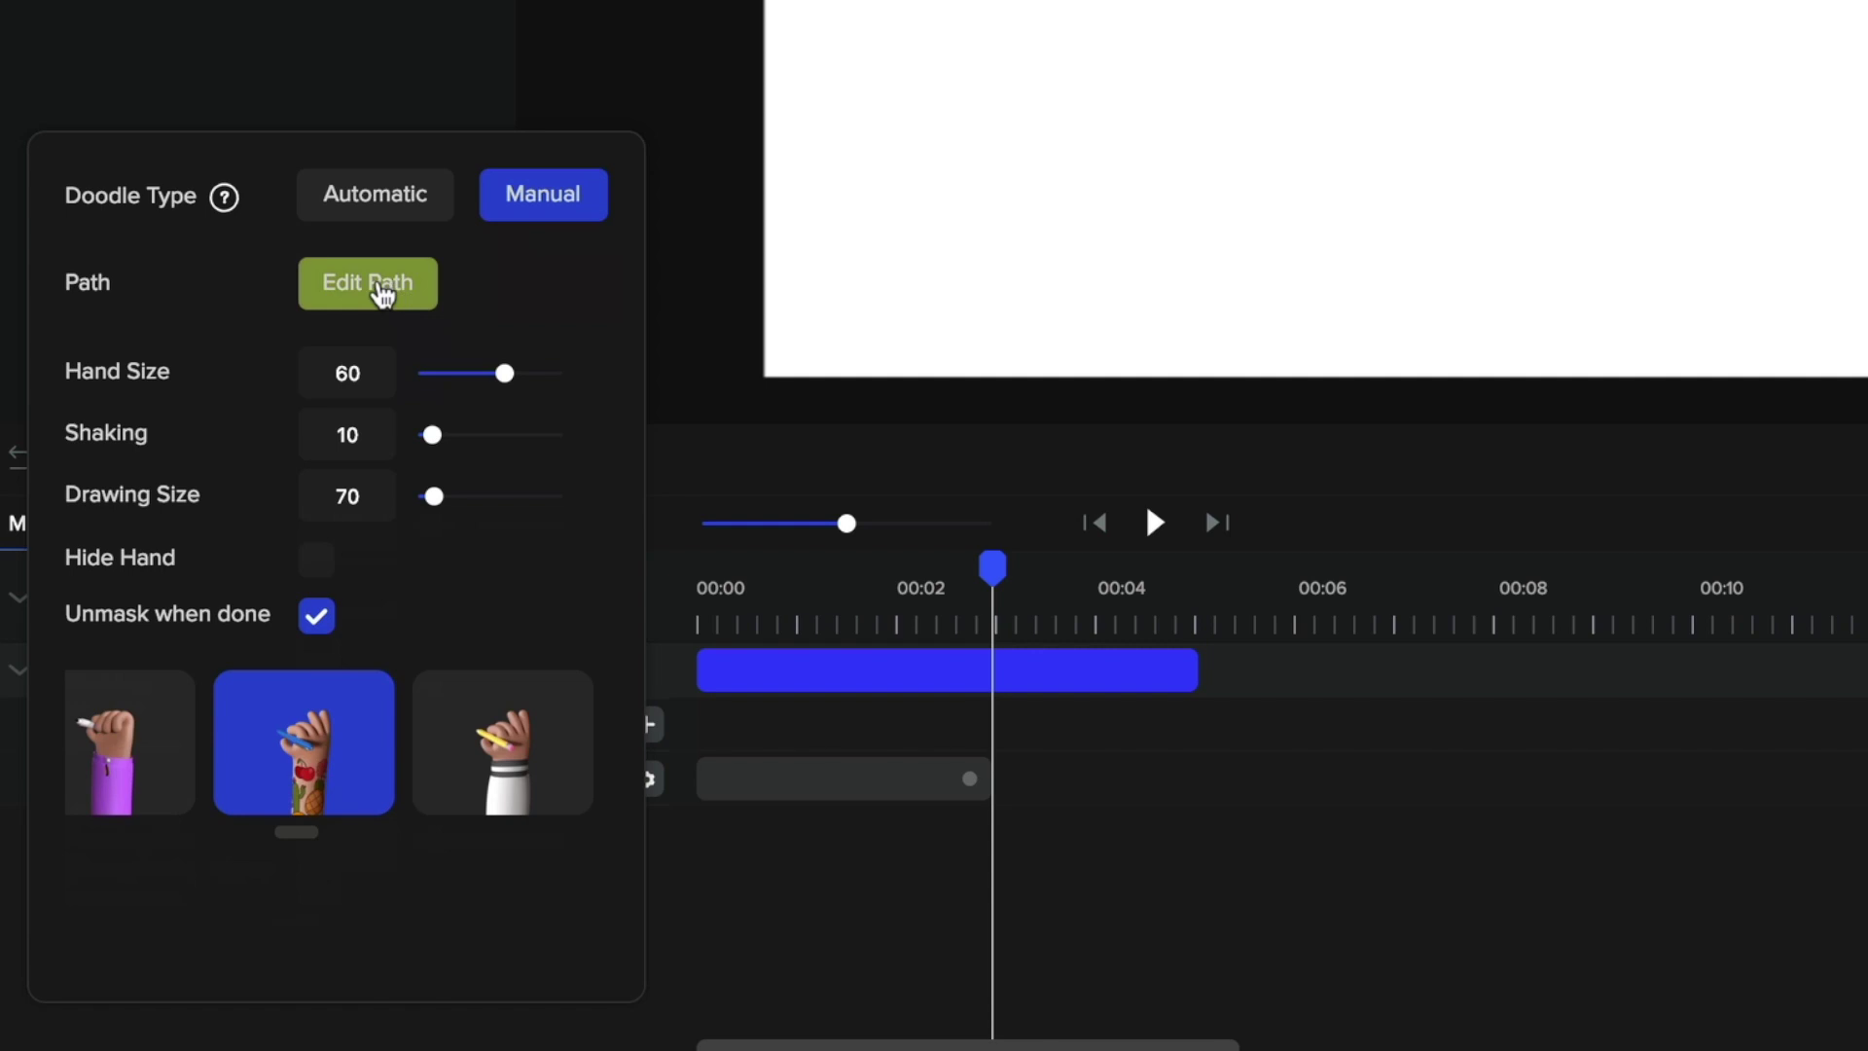
pyautogui.click(382, 291)
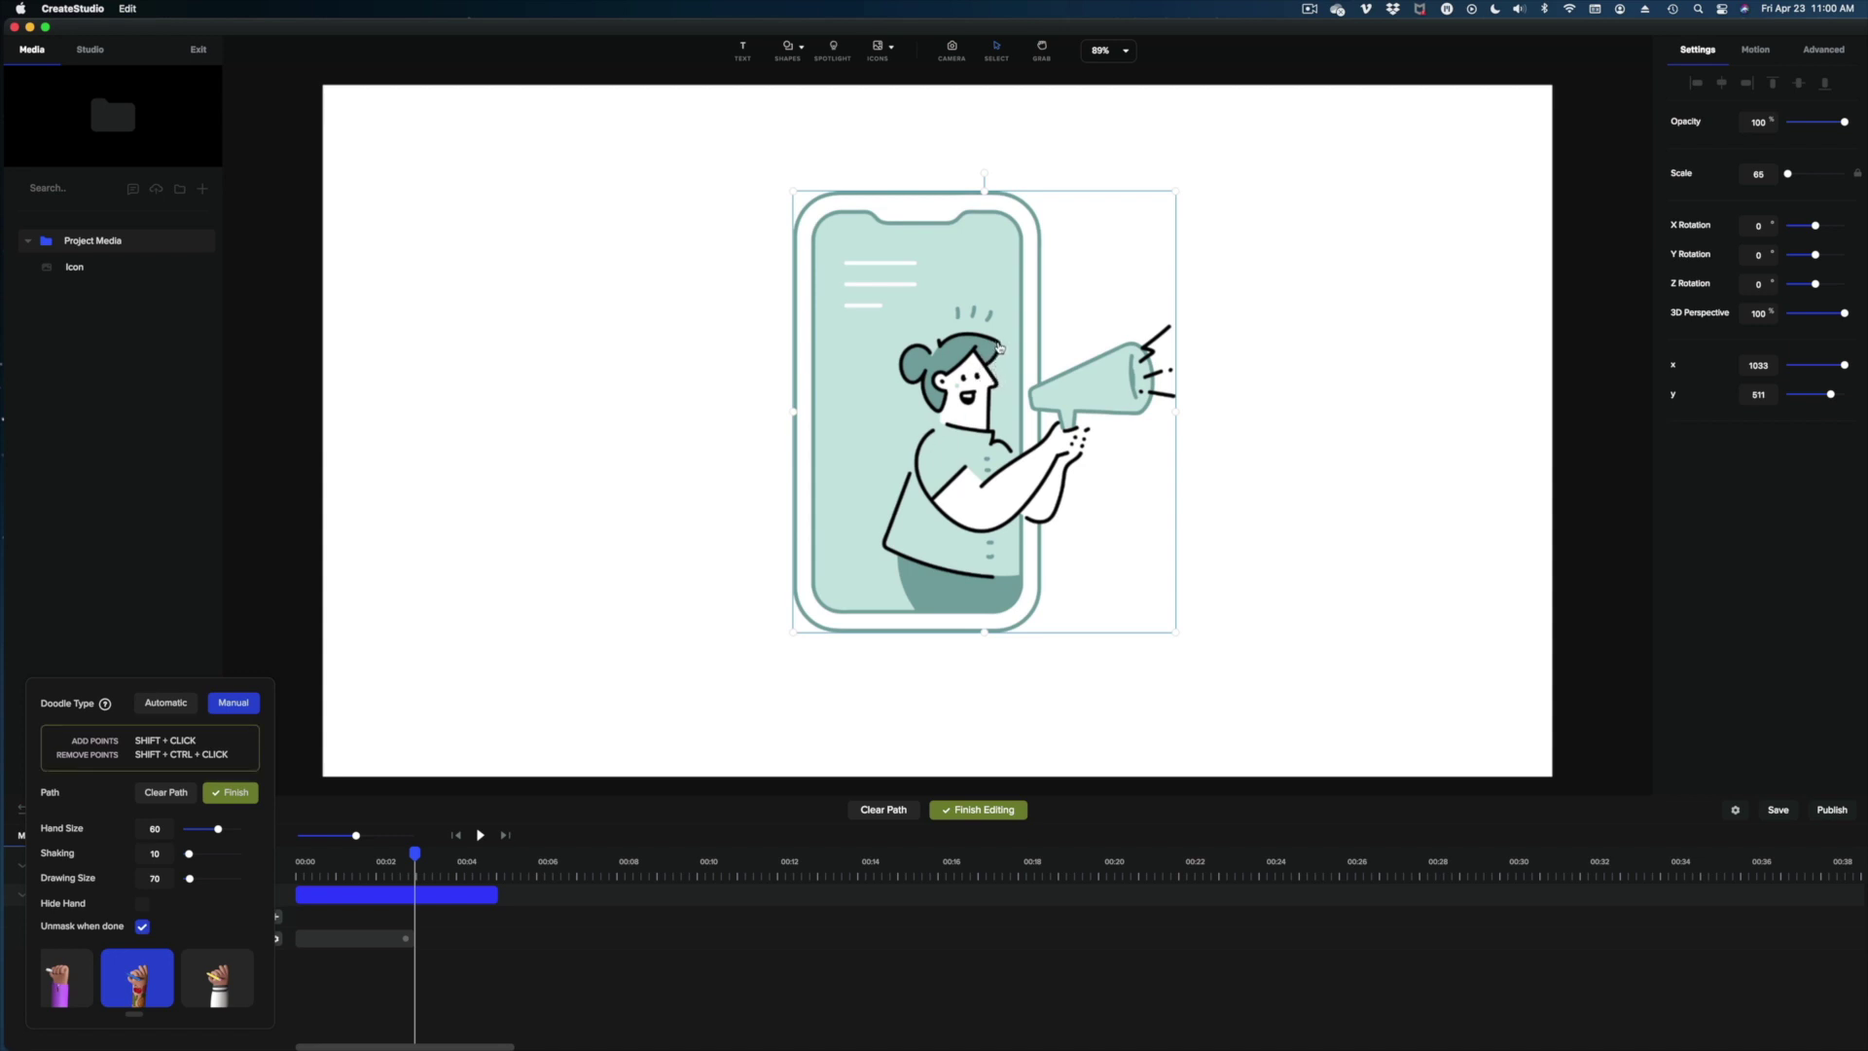
# Trace a zigzag doodle path from the woman's head across the whole character, then preview it.
pyautogui.keyDown('shift'); pyautogui.click(984, 336); pyautogui.keyUp('shift')
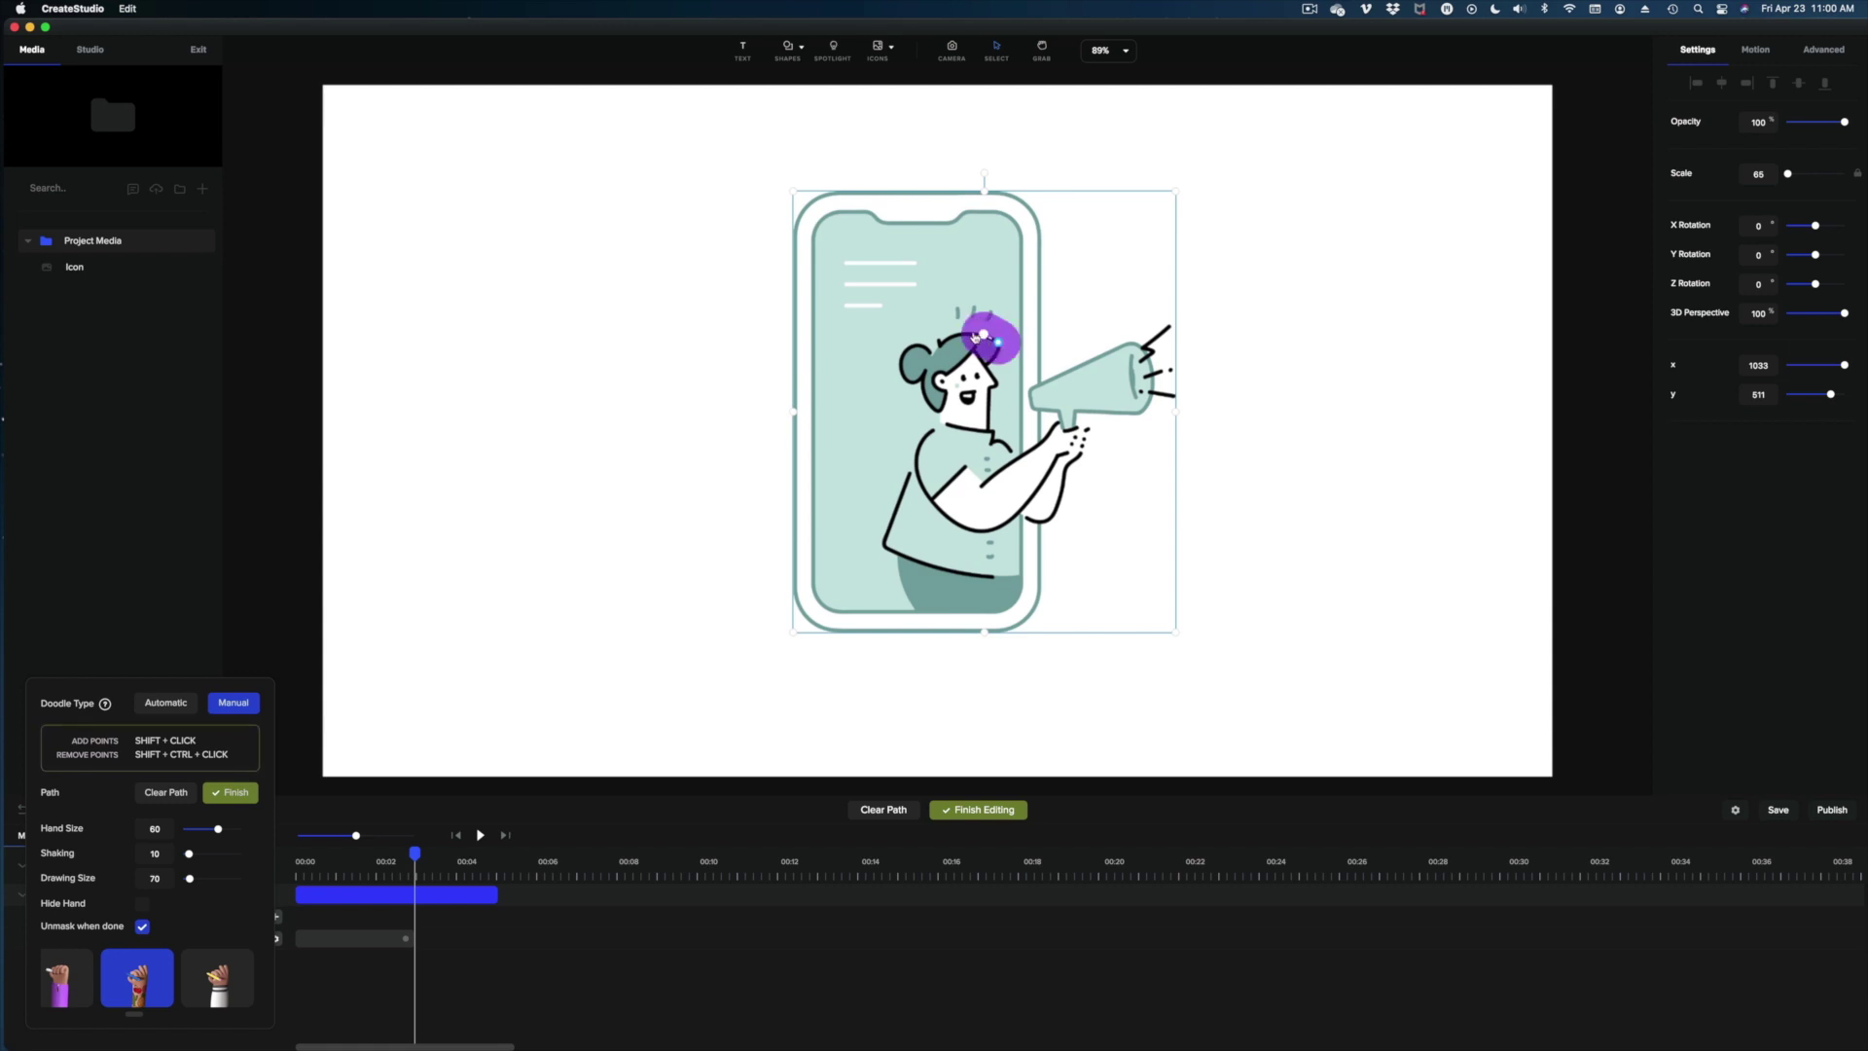
pyautogui.moveTo(950, 340)
pyautogui.mouseDown()
pyautogui.moveTo(922, 387)
pyautogui.moveTo(983, 363)
pyautogui.moveTo(991, 391)
pyautogui.moveTo(902, 474)
pyautogui.moveTo(894, 556)
pyautogui.moveTo(943, 470)
pyautogui.moveTo(1001, 447)
pyautogui.moveTo(954, 582)
pyautogui.moveTo(1039, 467)
pyautogui.moveTo(1047, 387)
pyautogui.moveTo(1145, 344)
pyautogui.moveTo(1171, 358)
pyautogui.moveTo(1164, 399)
pyautogui.moveTo(1146, 412)
pyautogui.moveTo(1125, 371)
pyautogui.moveTo(1078, 425)
pyautogui.moveTo(1025, 558)
pyautogui.moveTo(1035, 576)
pyautogui.moveTo(1007, 573)
pyautogui.moveTo(1031, 608)
pyautogui.moveTo(999, 603)
pyautogui.moveTo(950, 636)
pyautogui.moveTo(927, 607)
pyautogui.moveTo(918, 629)
pyautogui.moveTo(817, 614)
pyautogui.moveTo(788, 447)
pyautogui.moveTo(809, 436)
pyautogui.moveTo(809, 220)
pyautogui.moveTo(864, 200)
pyautogui.moveTo(1047, 226)
pyautogui.moveTo(940, 220)
pyautogui.moveTo(1003, 209)
pyautogui.moveTo(950, 213)
pyautogui.moveTo(1036, 277)
pyautogui.moveTo(959, 258)
pyautogui.moveTo(979, 314)
pyautogui.moveTo(990, 290)
pyautogui.moveTo(901, 340)
pyautogui.moveTo(827, 292)
pyautogui.moveTo(822, 542)
pyautogui.moveTo(888, 559)
pyautogui.mouseUp()
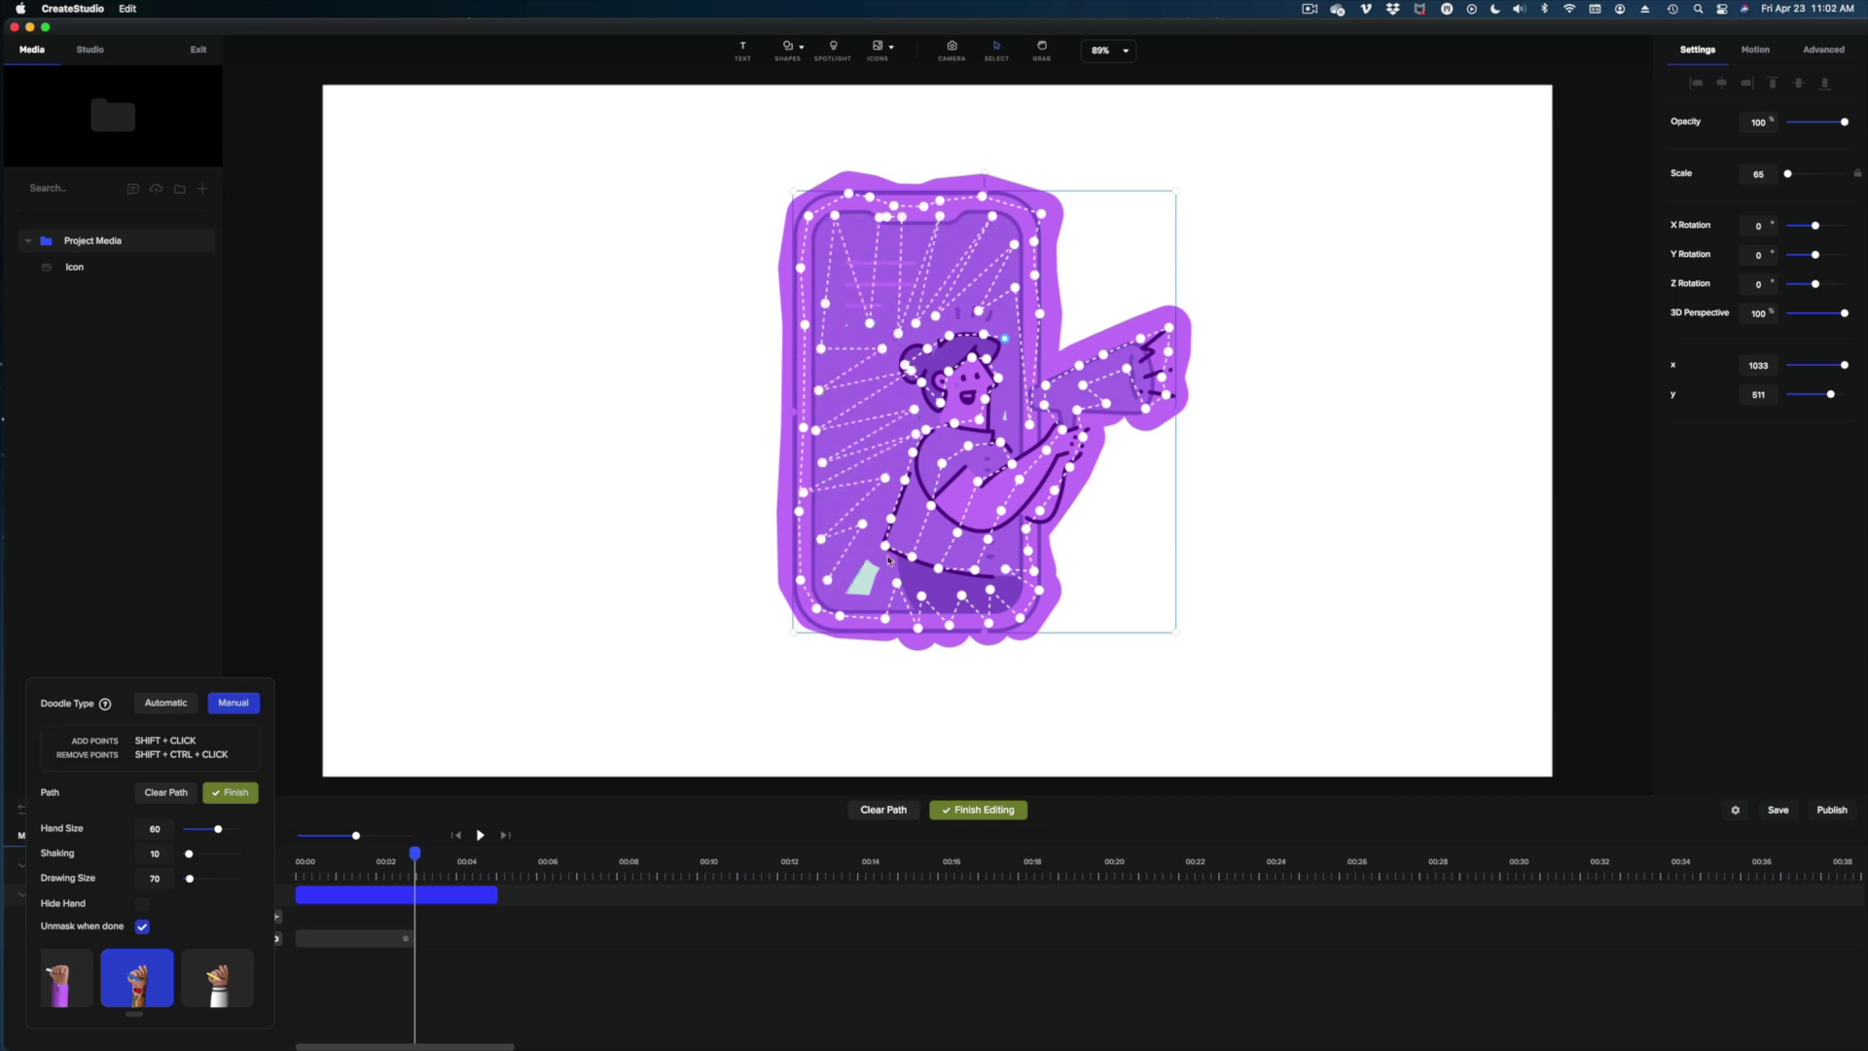
pyautogui.click(328, 864)
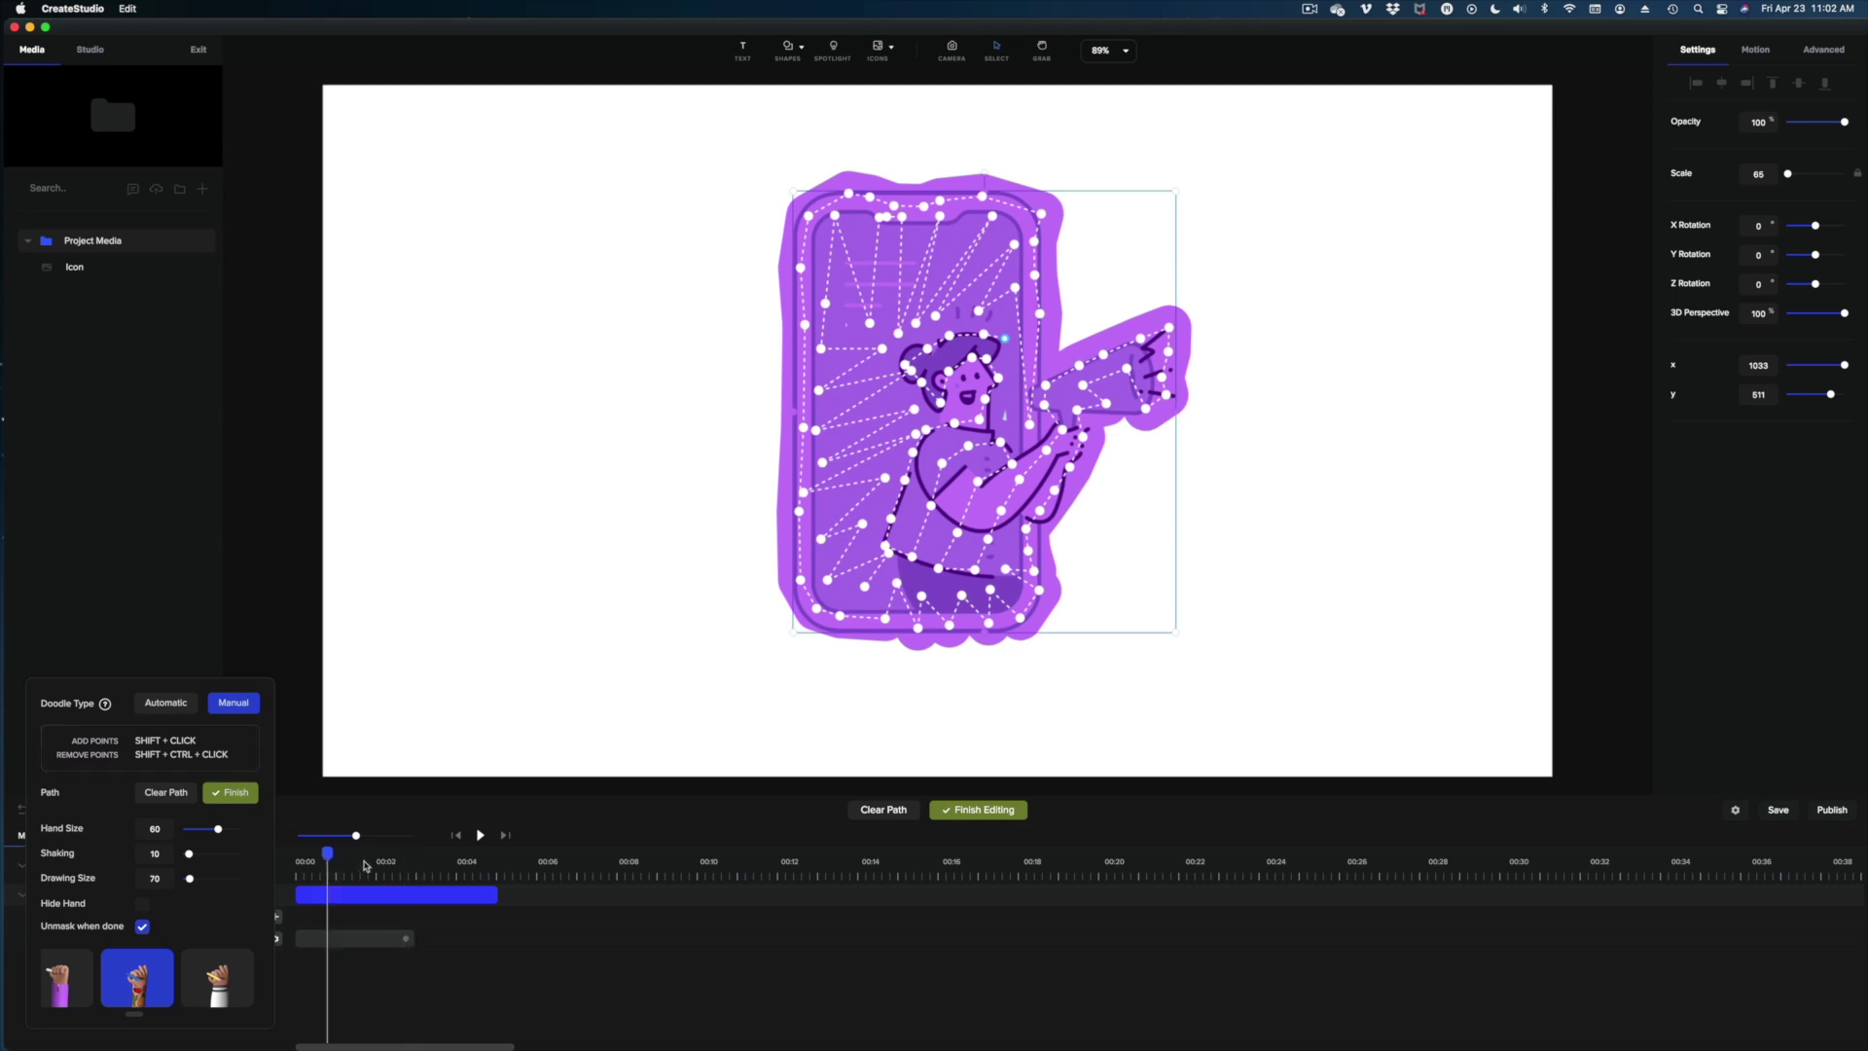
pyautogui.click(288, 863)
pyautogui.press('space')
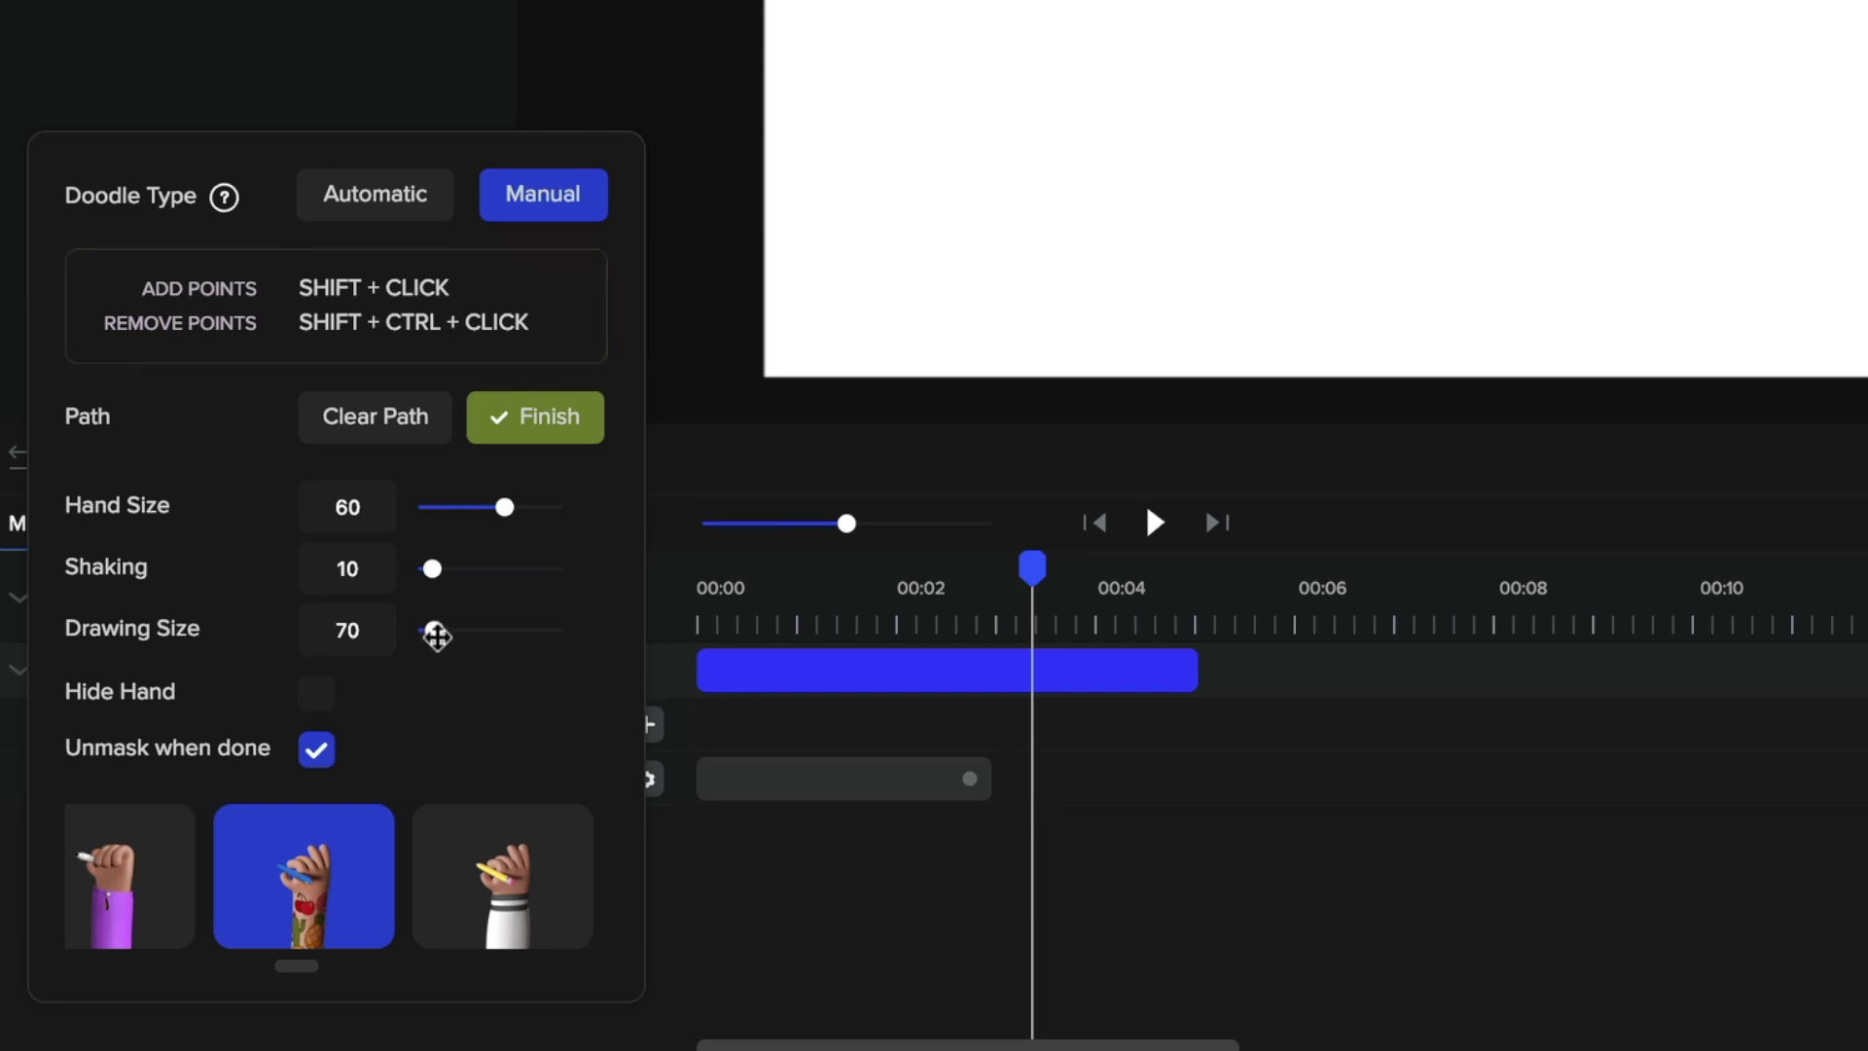
pyautogui.moveTo(436, 634); pyautogui.dragTo(422, 634)
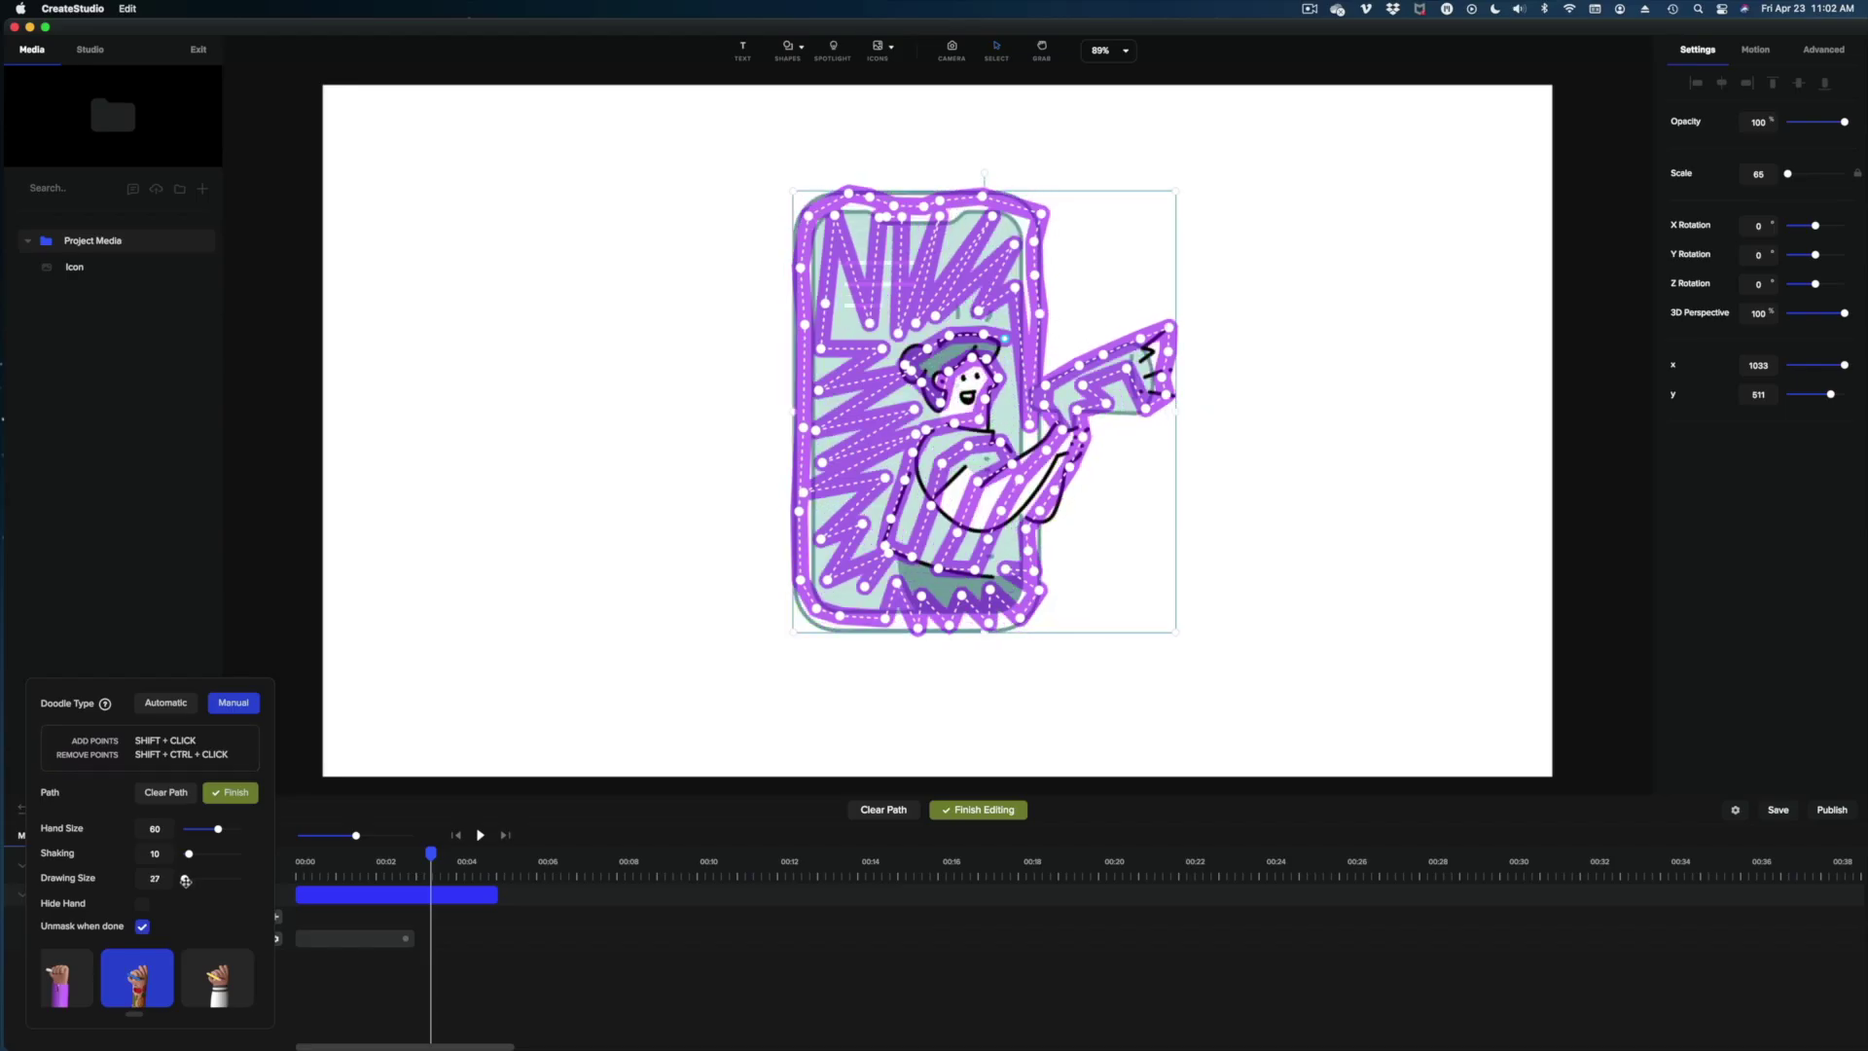
pyautogui.moveTo(184, 881); pyautogui.dragTo(184, 880)
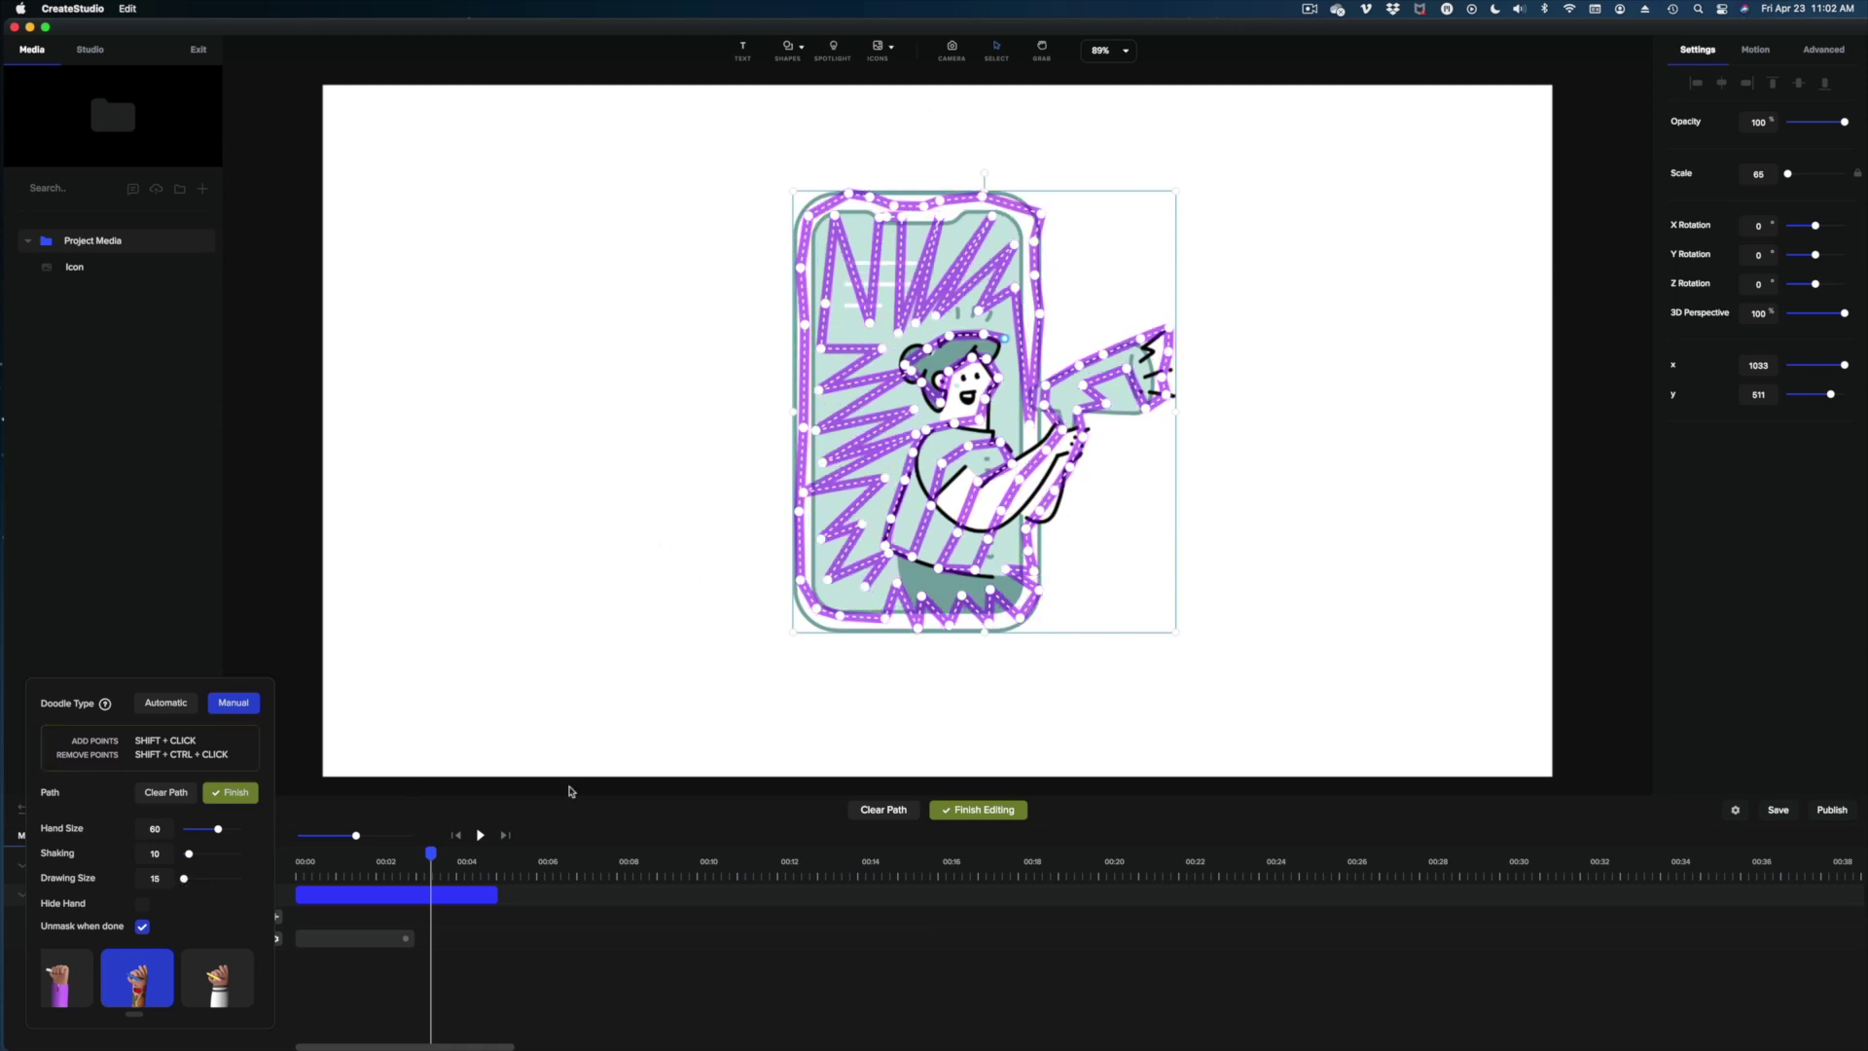
pyautogui.moveTo(184, 878); pyautogui.dragTo(192, 880)
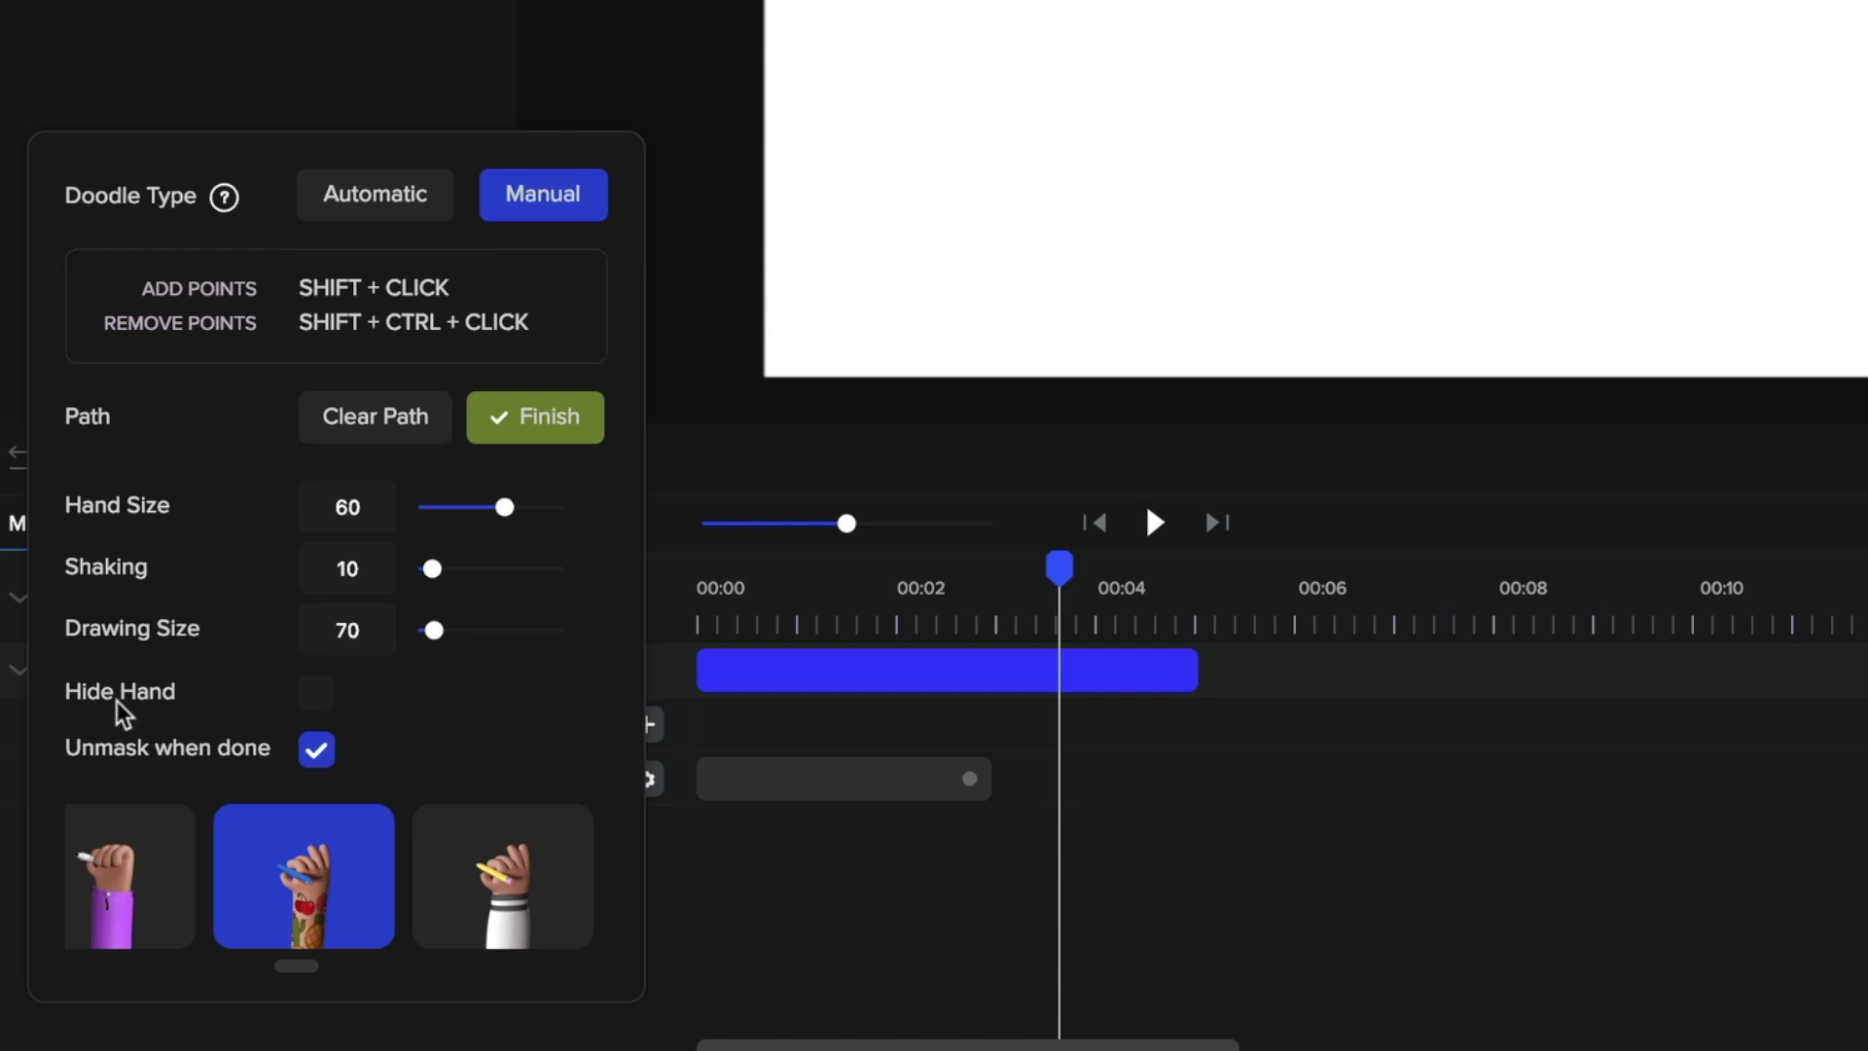
# Enable Hide Hand in the doodle settings and preview the reveal from the start.
pyautogui.click(306, 705)
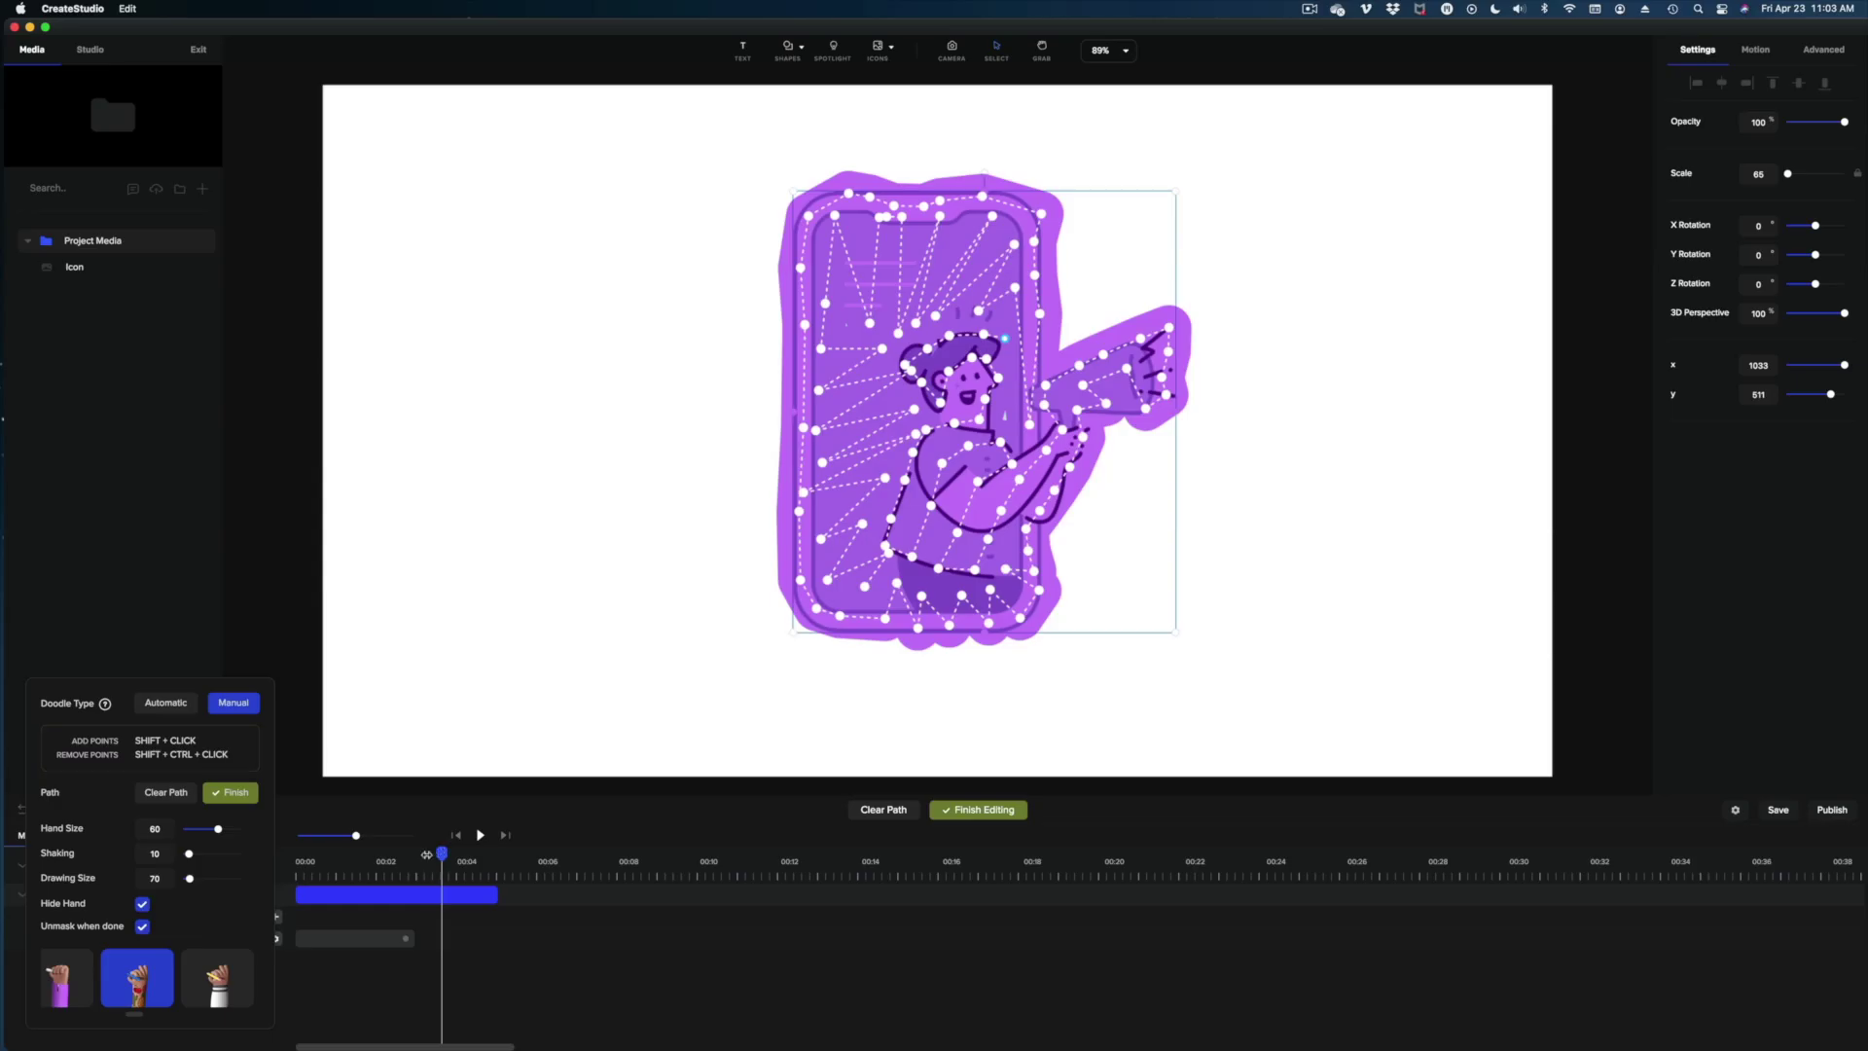
pyautogui.moveTo(426, 854); pyautogui.dragTo(292, 854)
pyautogui.press('space')
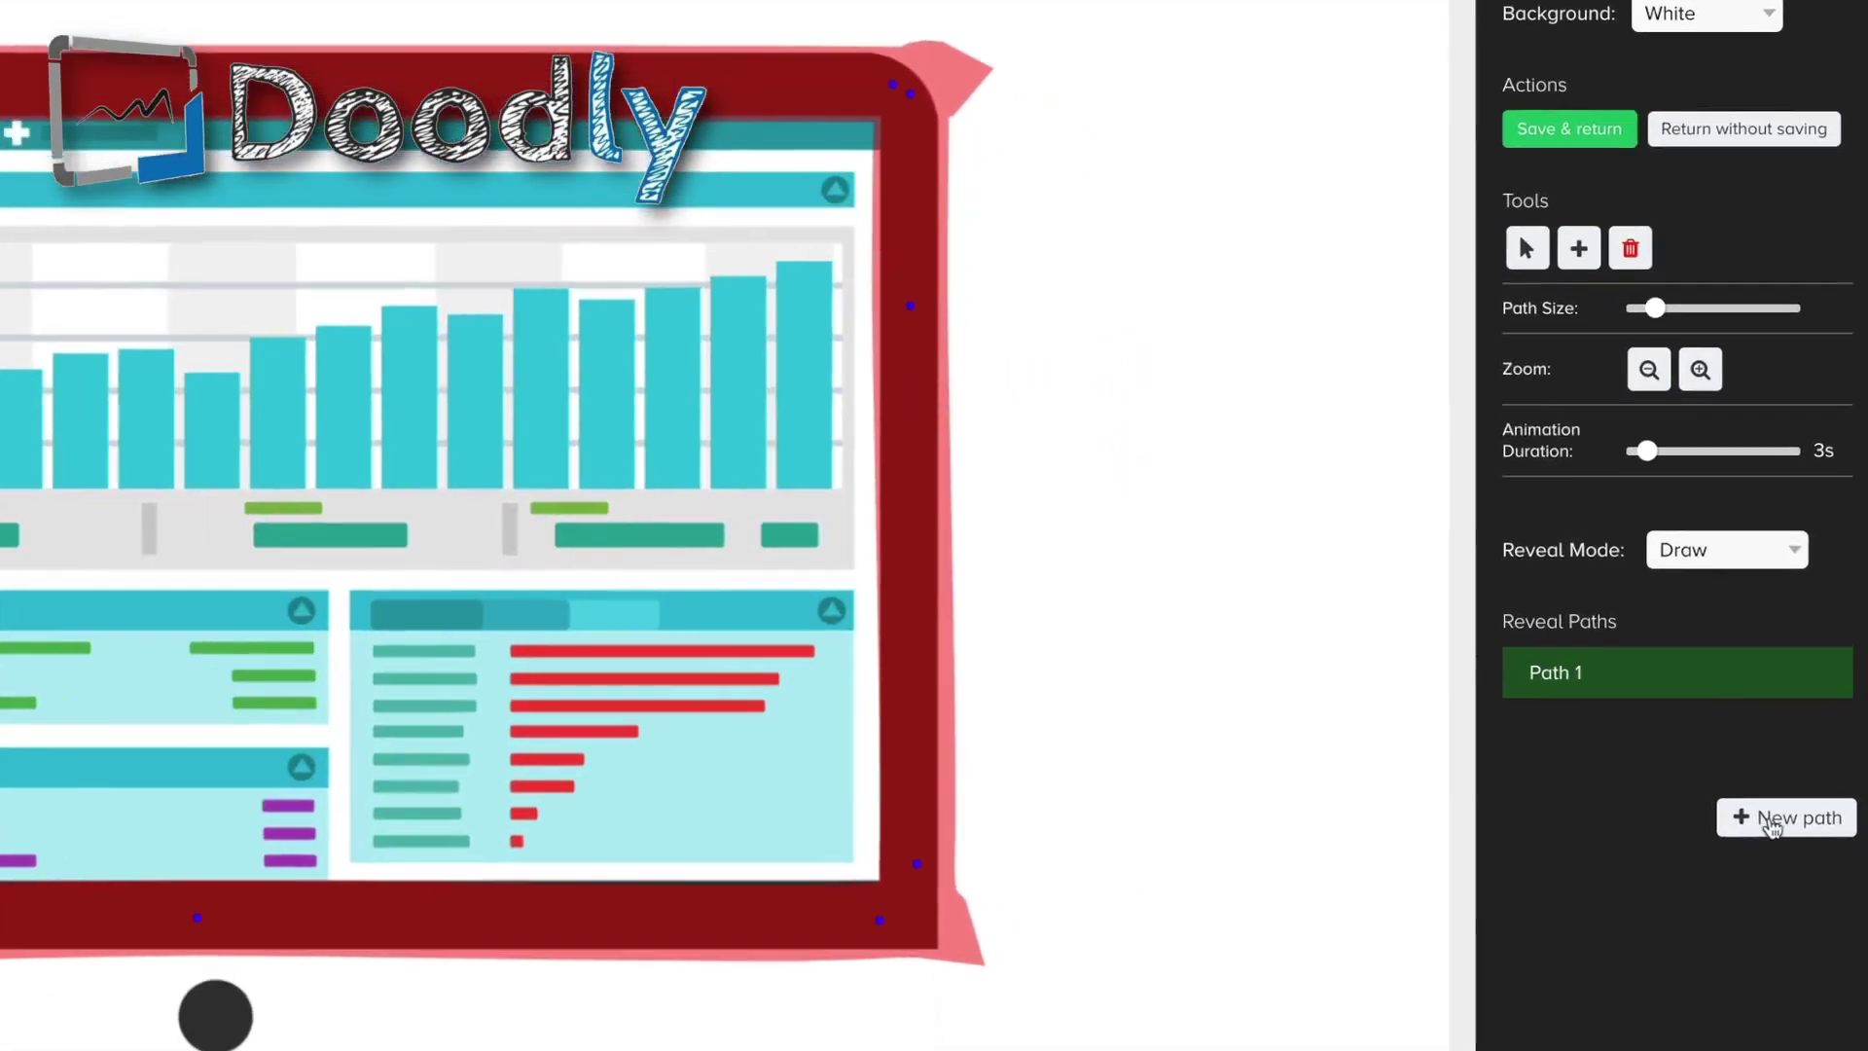
# Create Path 2 below Path 1 in the monitor image's Reveal Paths list.
pyautogui.click(1804, 717)
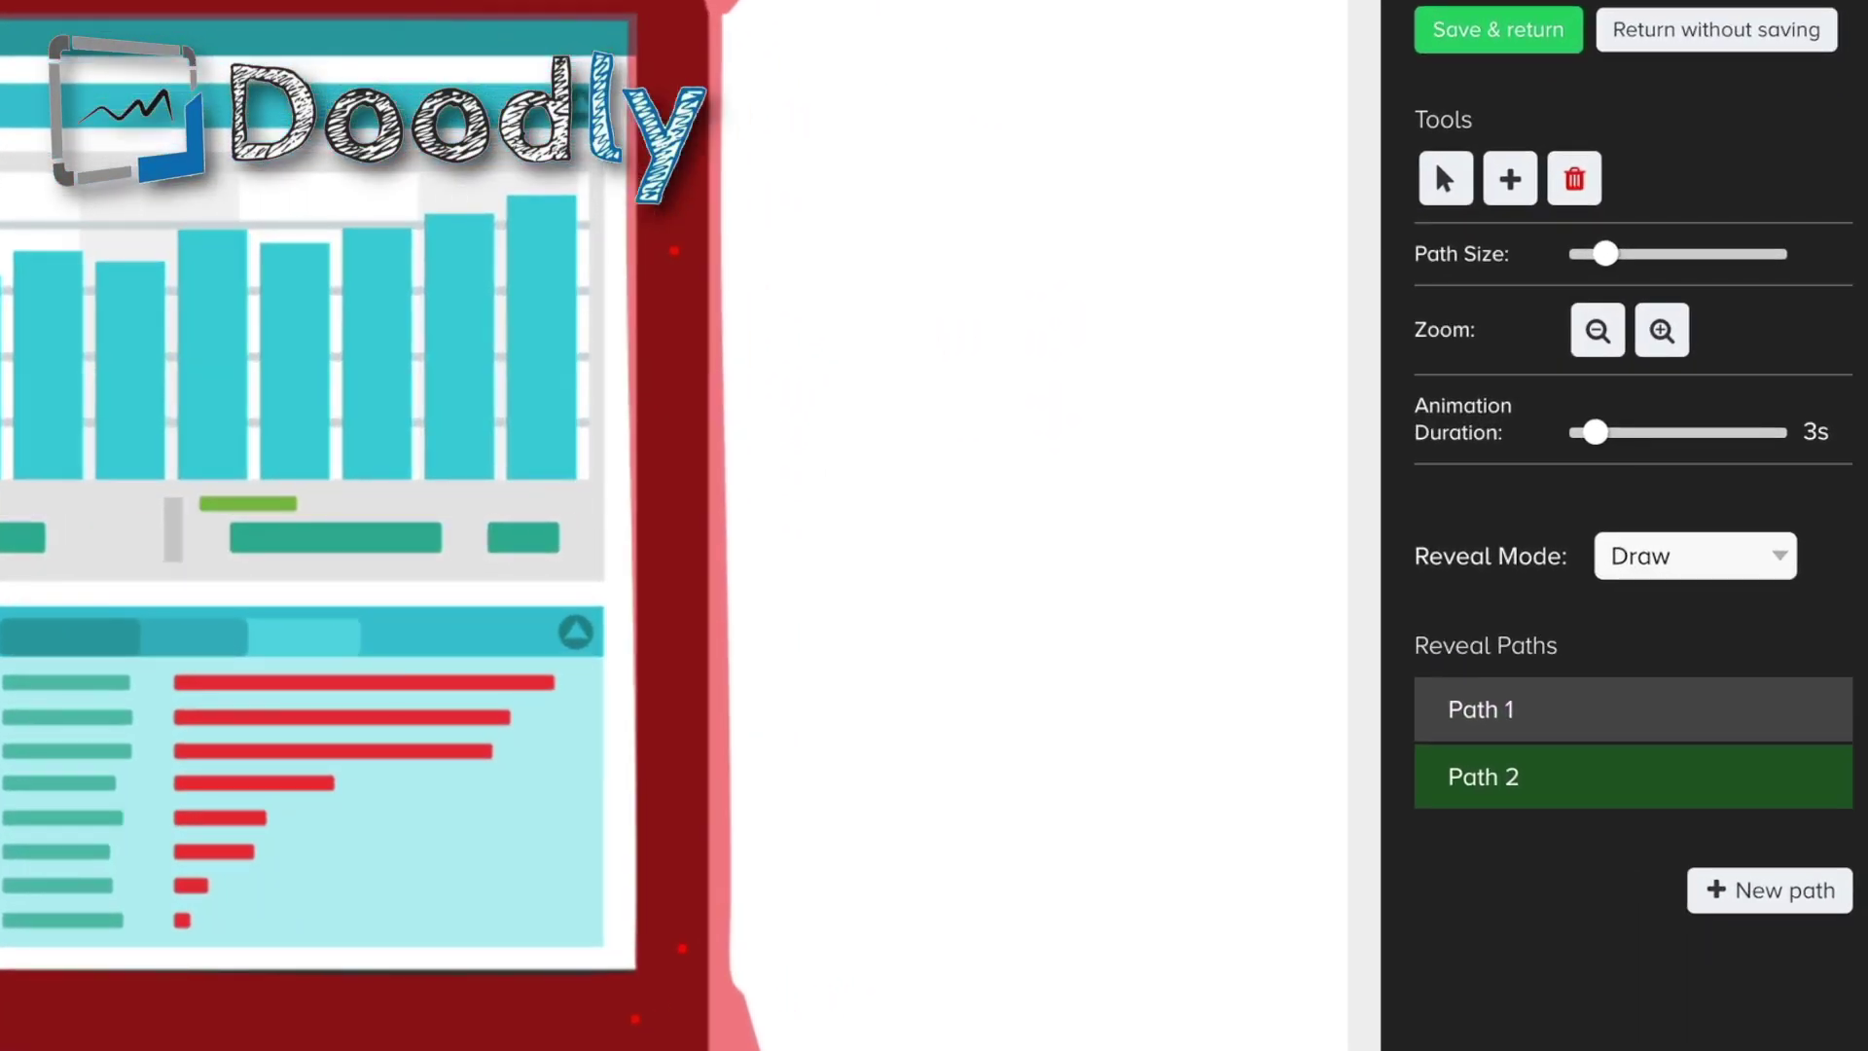